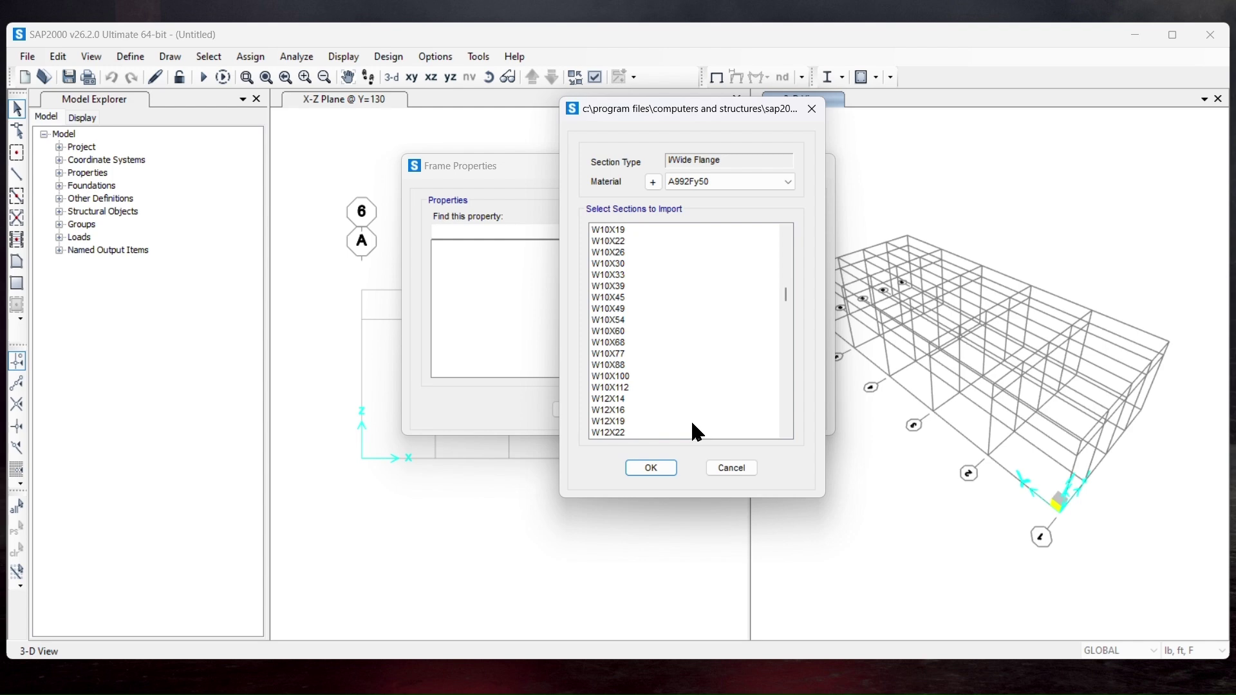
Select the W14X145 section in the list of wide flange sections to import
scroll(673, 347, down, 8)
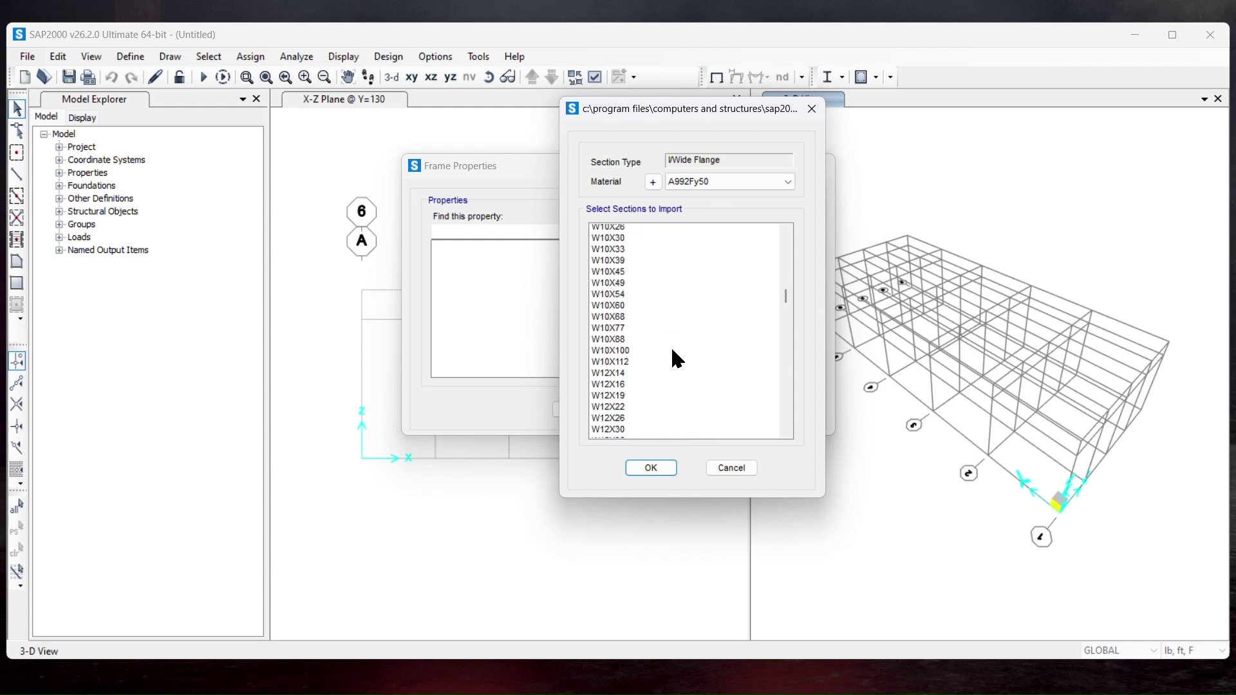
scroll(667, 334, down, 8)
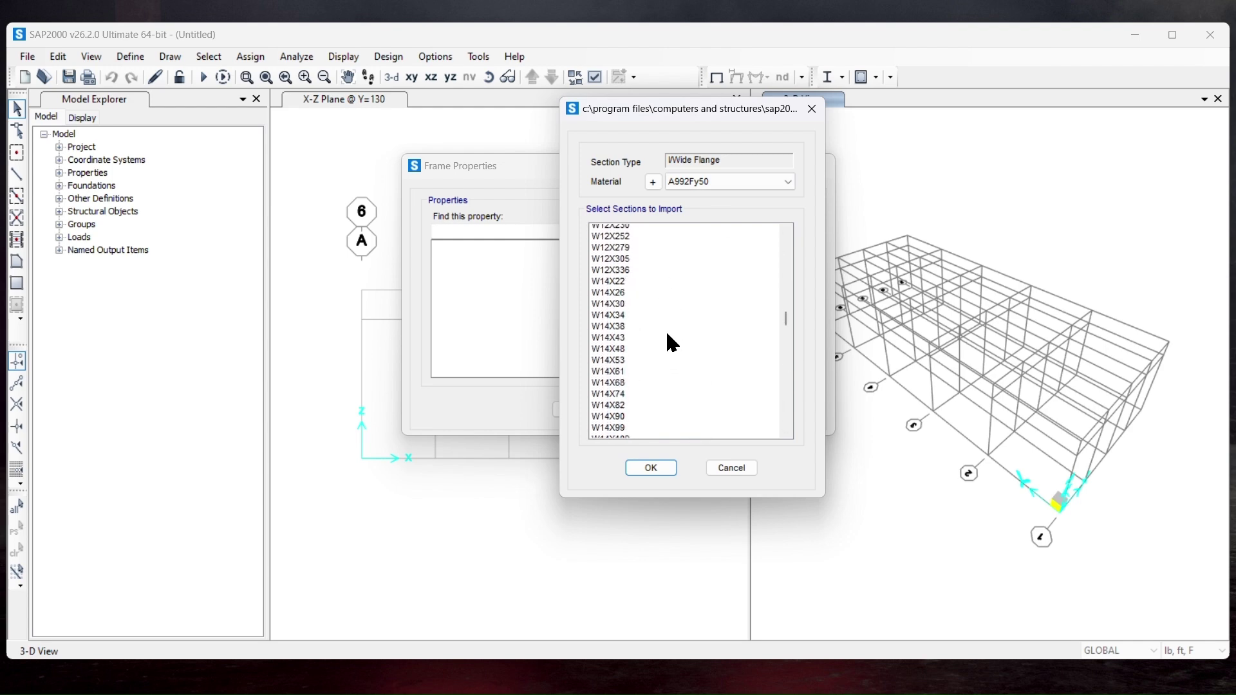
scroll(637, 384, down, 4)
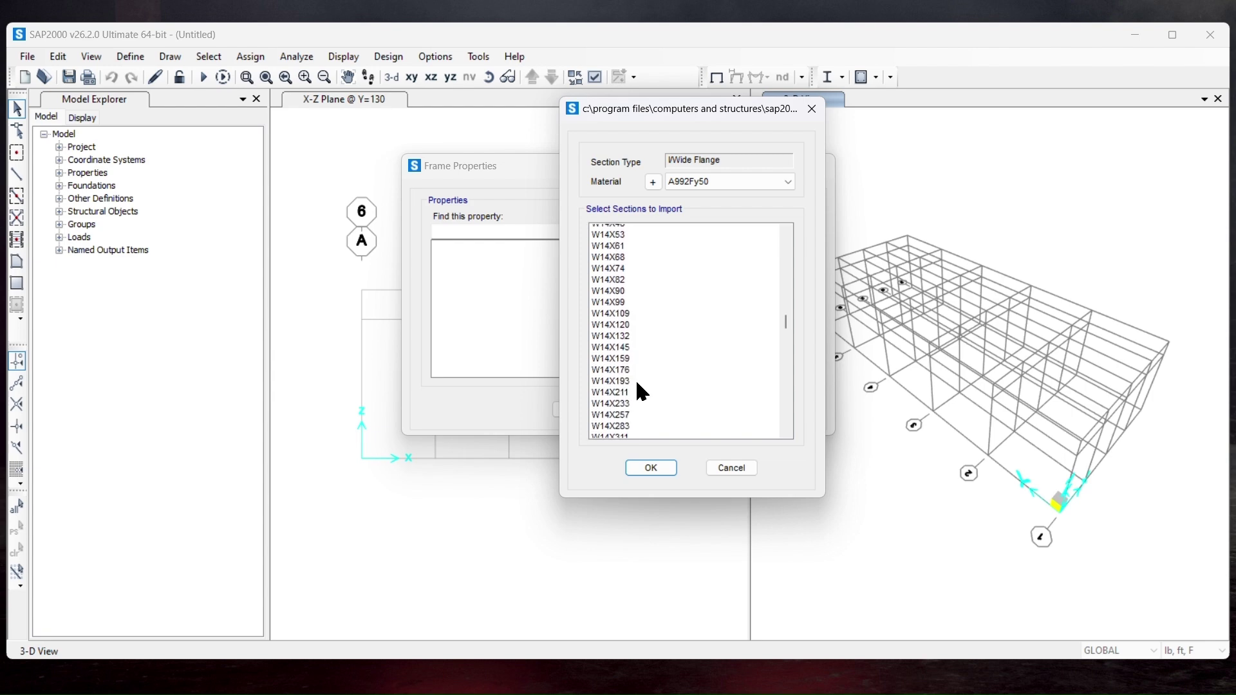
scroll(642, 391, up, 1)
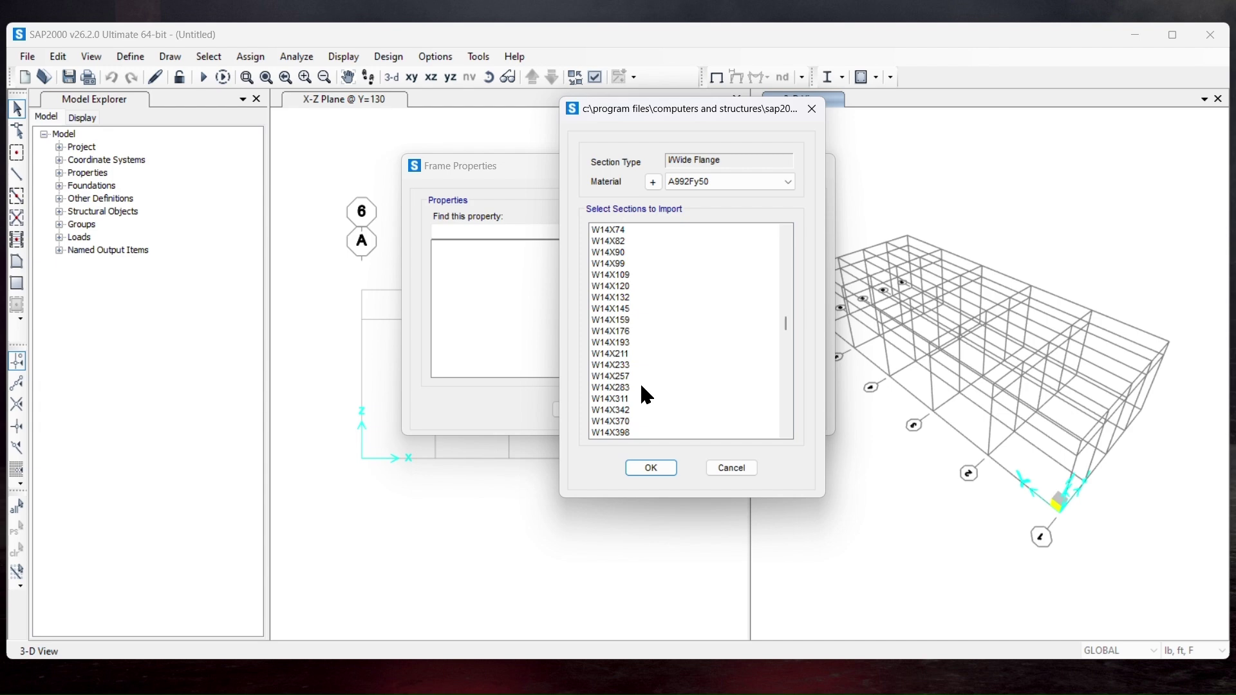
click(624, 310)
Add W36X231 to the selected wide flange sections
scroll(762, 363, down, 8)
scroll(667, 352, down, 20)
scroll(667, 353, down, 17)
scroll(666, 353, down, 3)
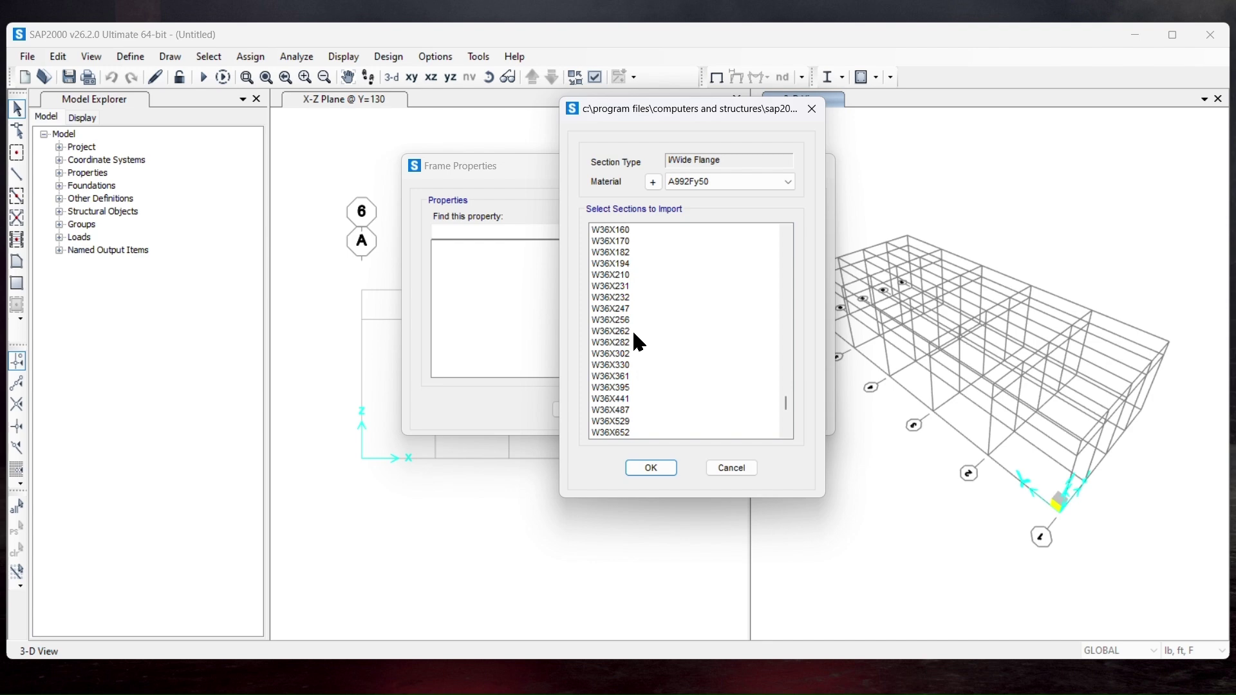
click(628, 287)
Add W40X183 to the selection and import the chosen wide flange sections with material A992Fy50
scroll(686, 360, down, 10)
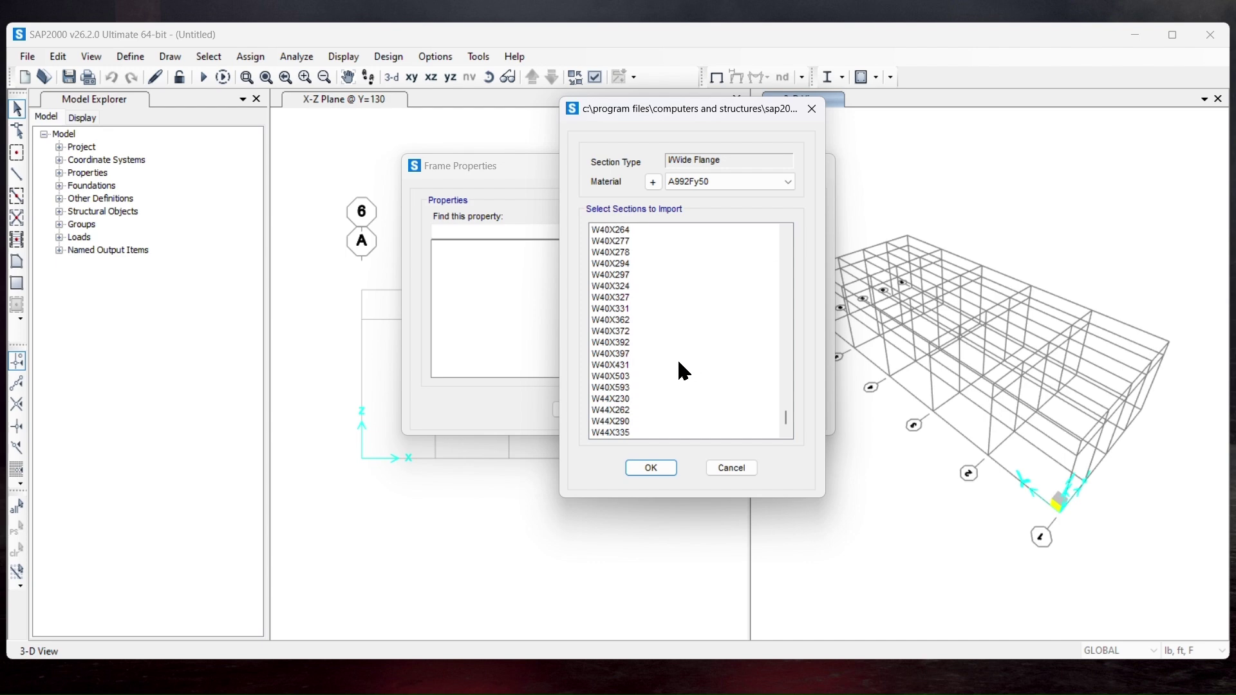
scroll(652, 287, up, 3)
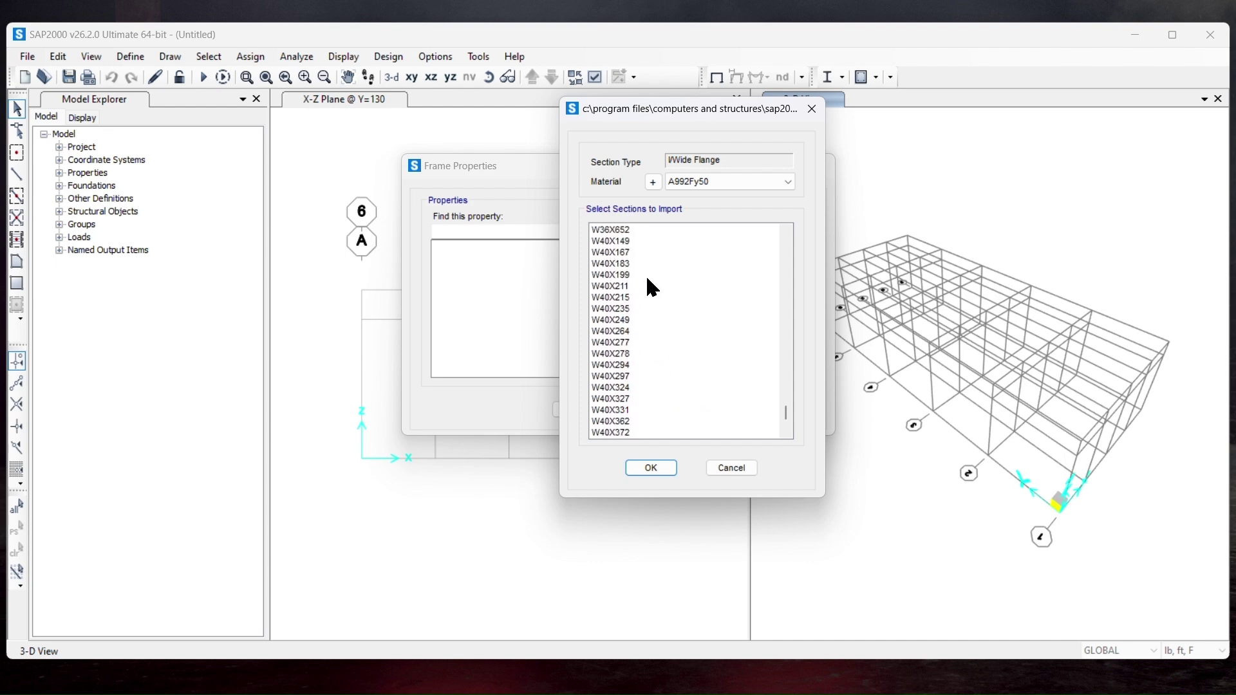
click(622, 264)
click(651, 467)
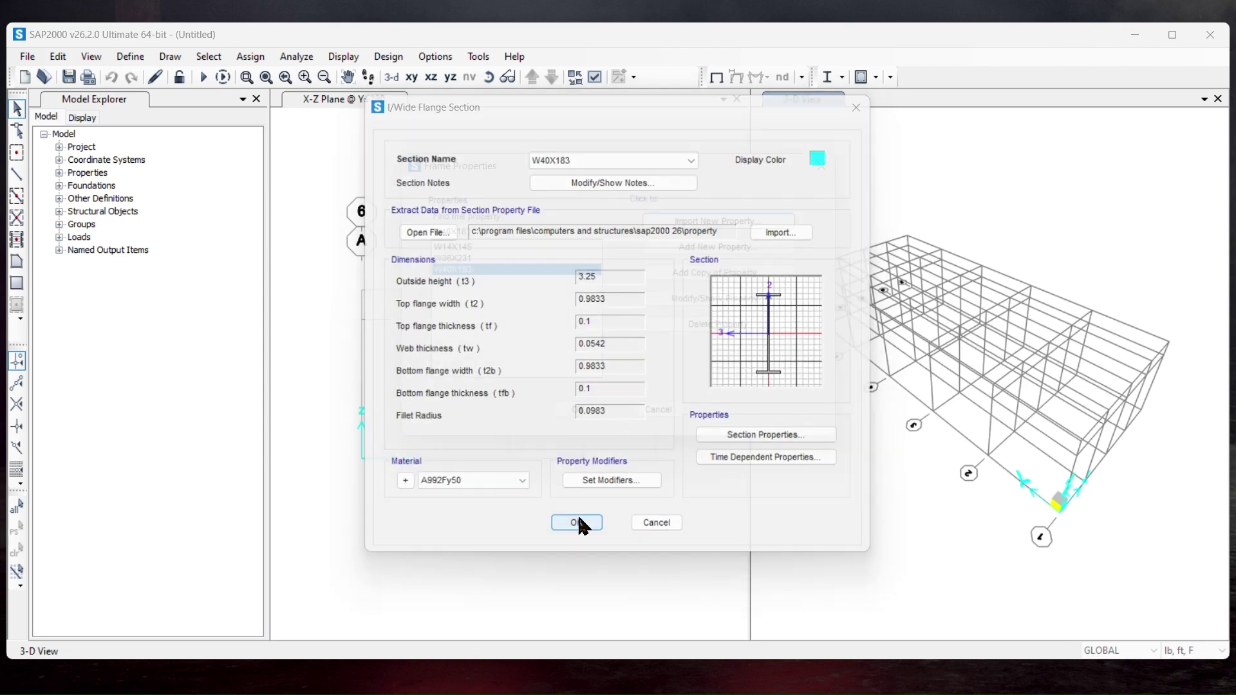
click(577, 524)
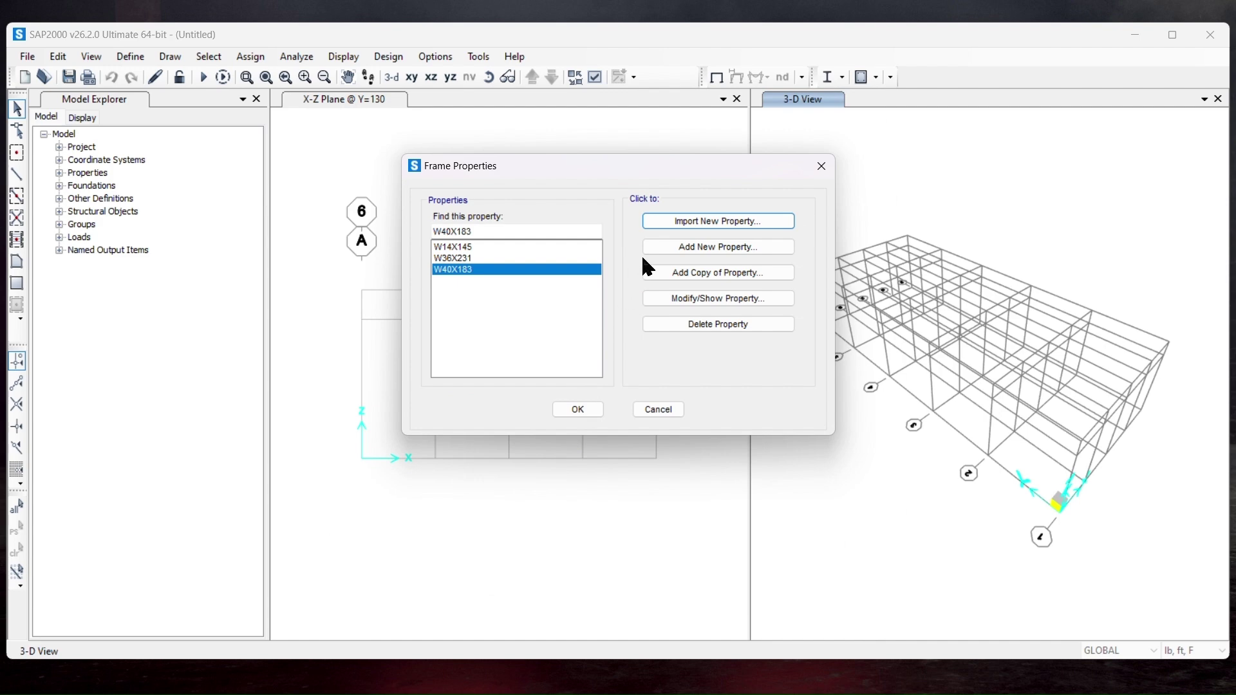
Import the steel tube section HSS10X10X3/16 with material A992Fy50 as a new frame property
click(695, 221)
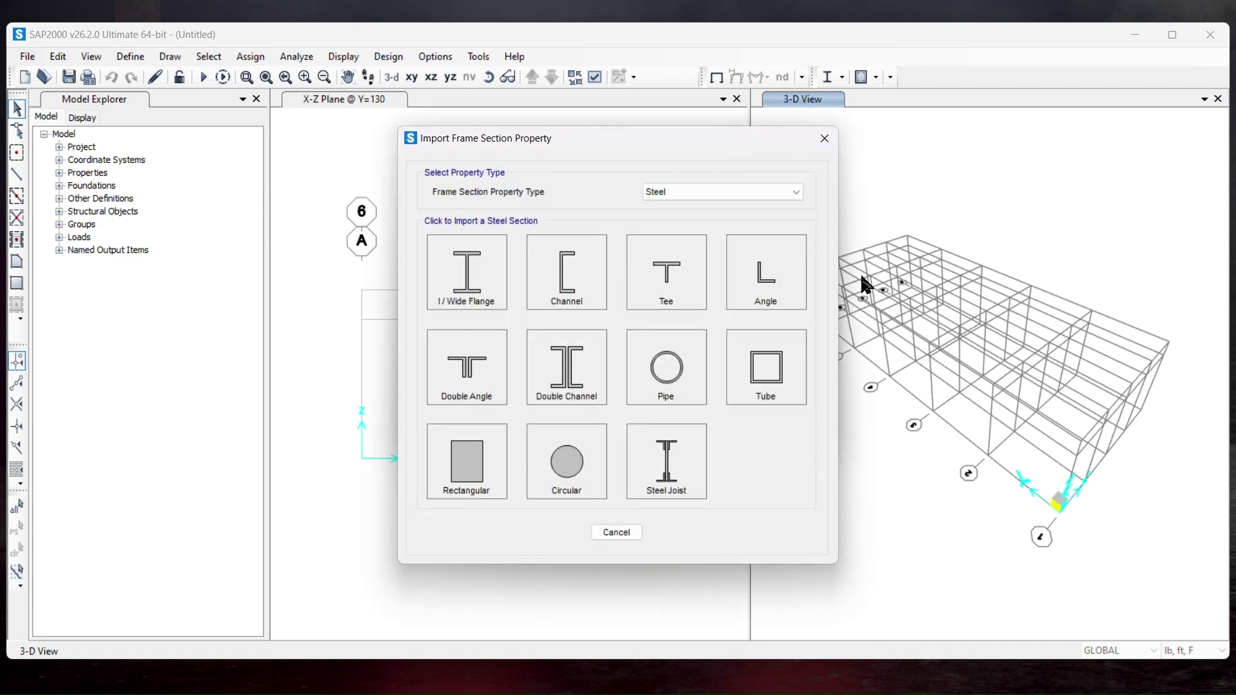
click(749, 358)
scroll(581, 360, down, 15)
scroll(578, 373, down, 20)
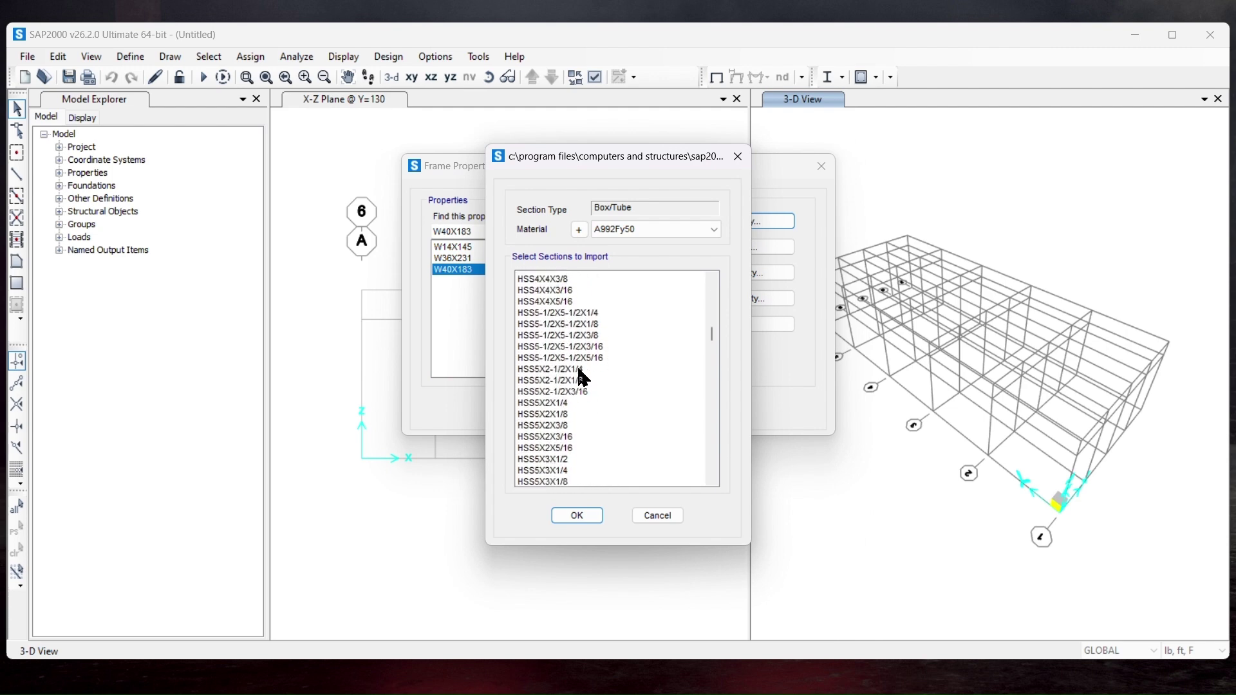
scroll(578, 368, down, 20)
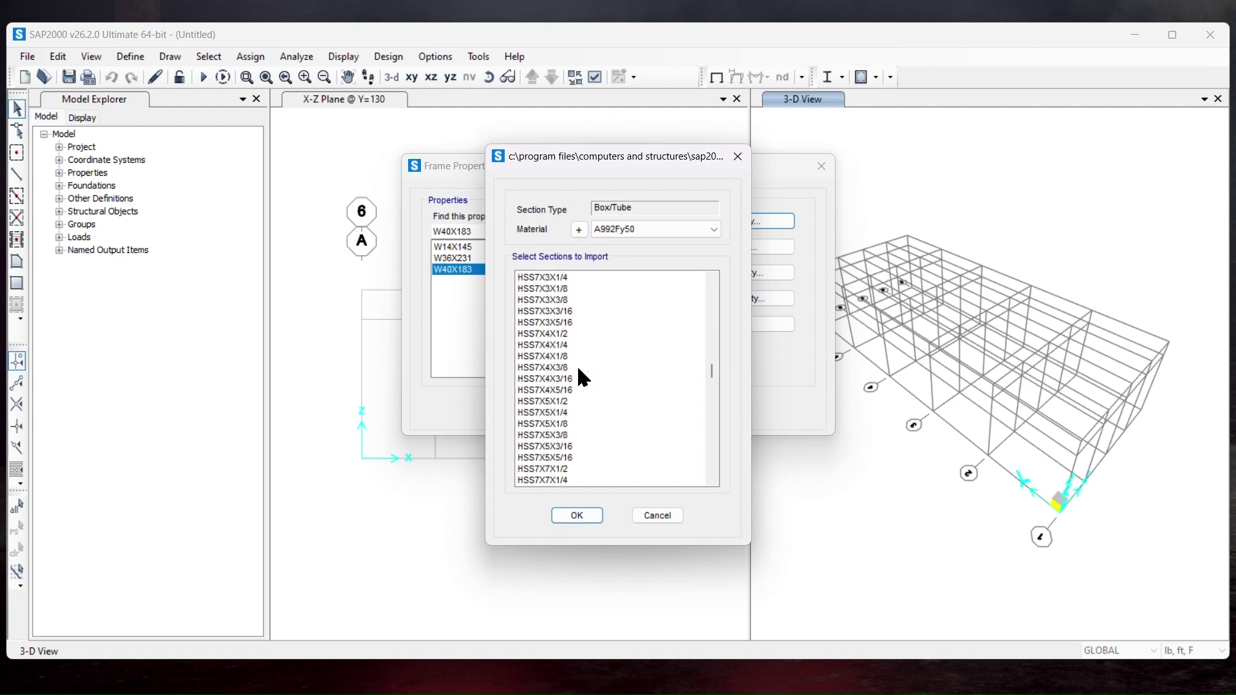
scroll(581, 363, down, 20)
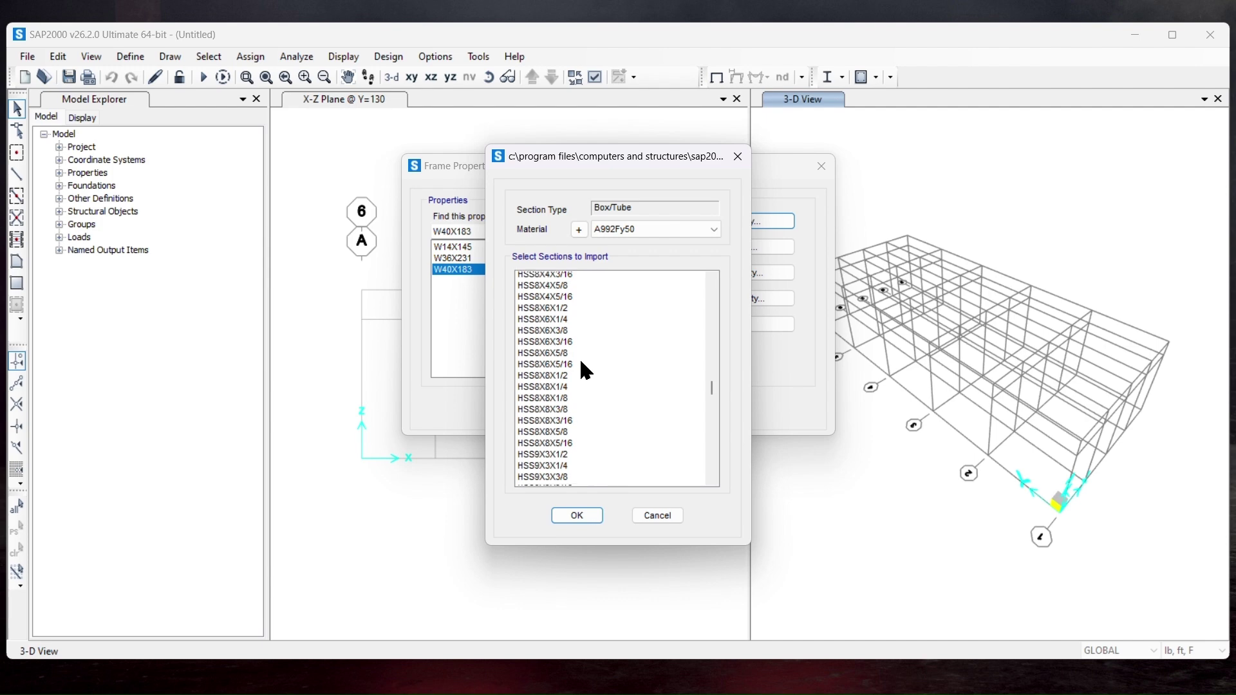
scroll(581, 362, down, 20)
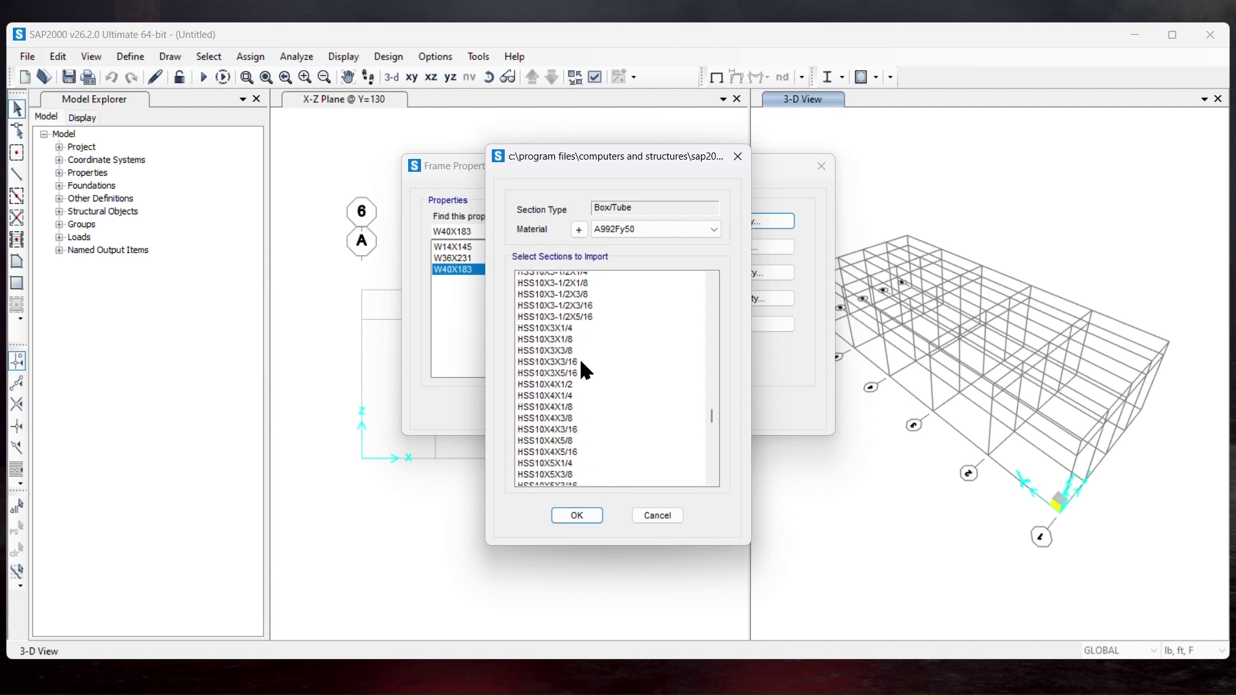
scroll(585, 370, up, 3)
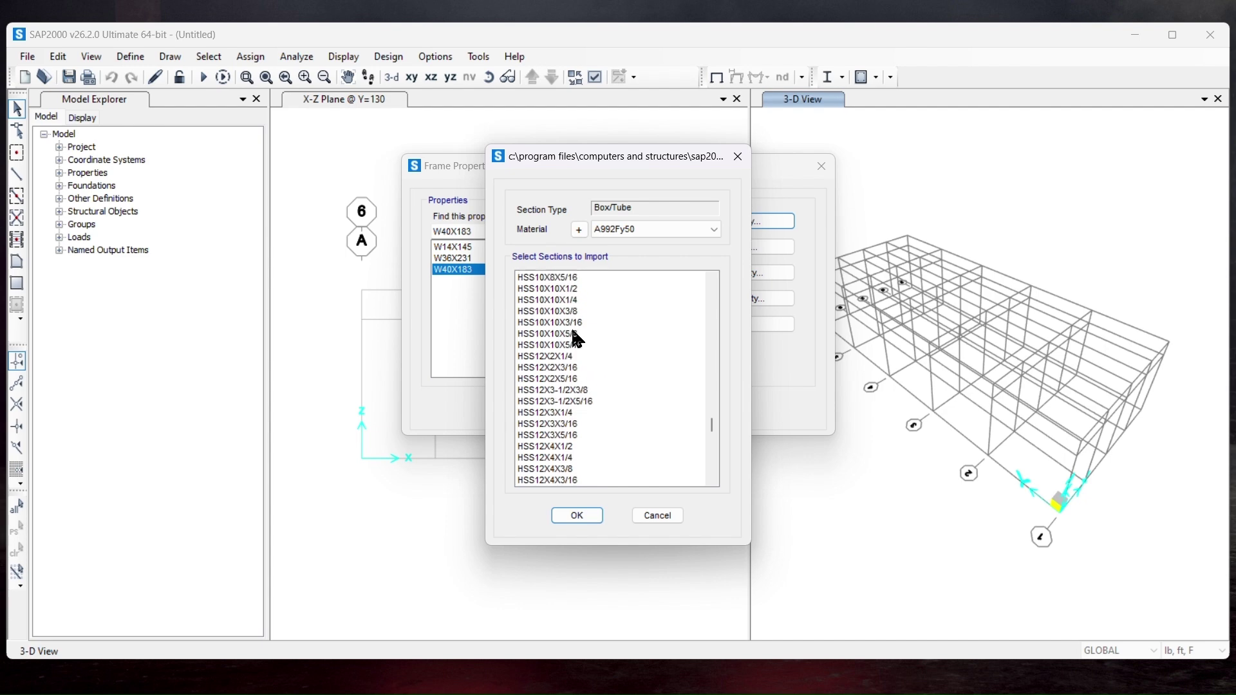
click(571, 324)
click(593, 514)
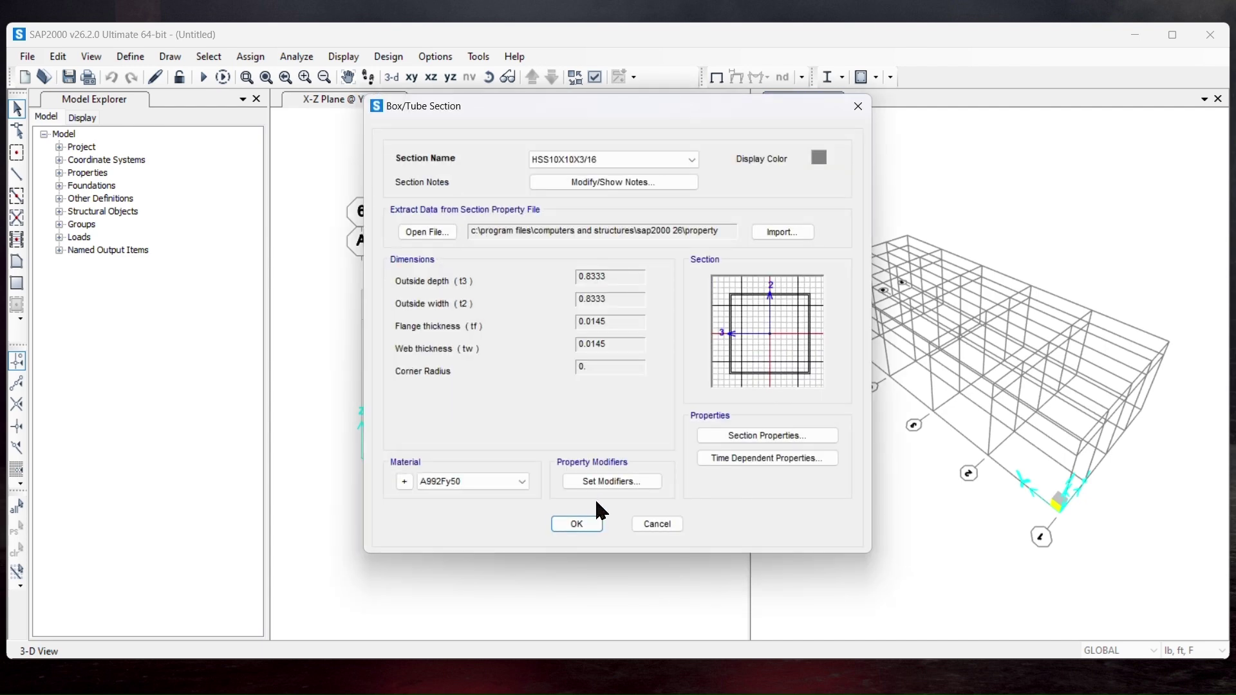
click(577, 524)
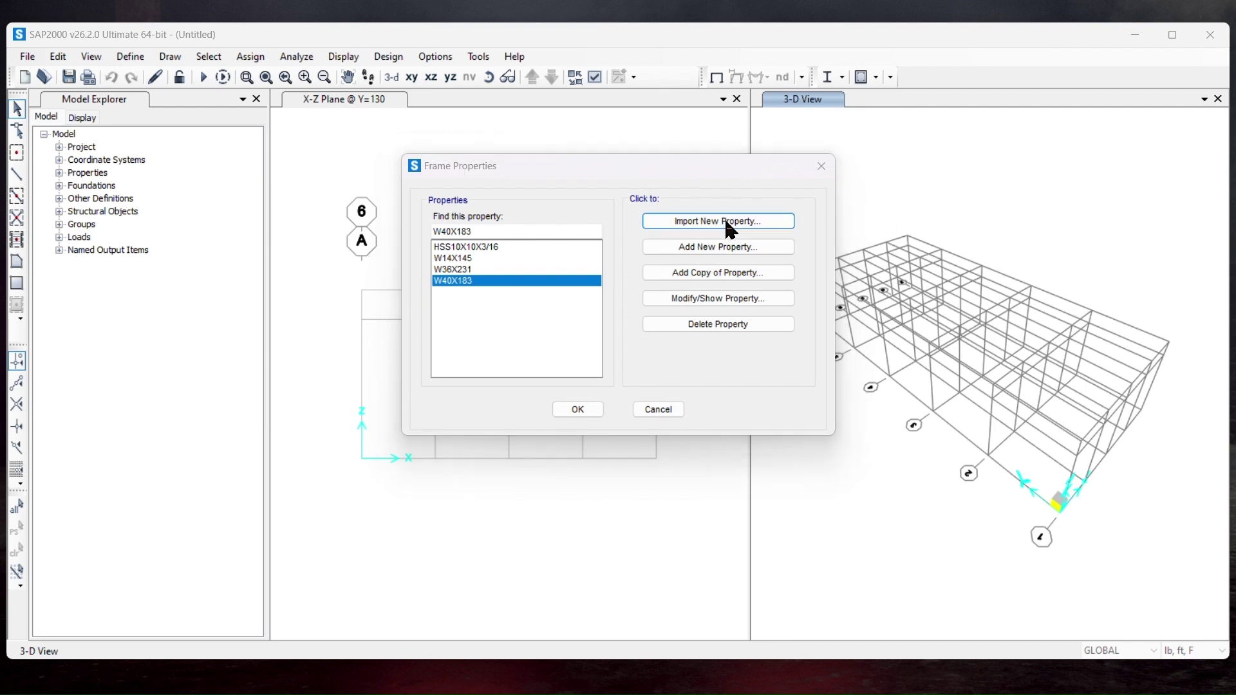
Import the steel angle section L8X8X1-1/8 with material A992Fy50 and accept the frame property list
click(725, 226)
click(792, 248)
scroll(585, 405, down, 10)
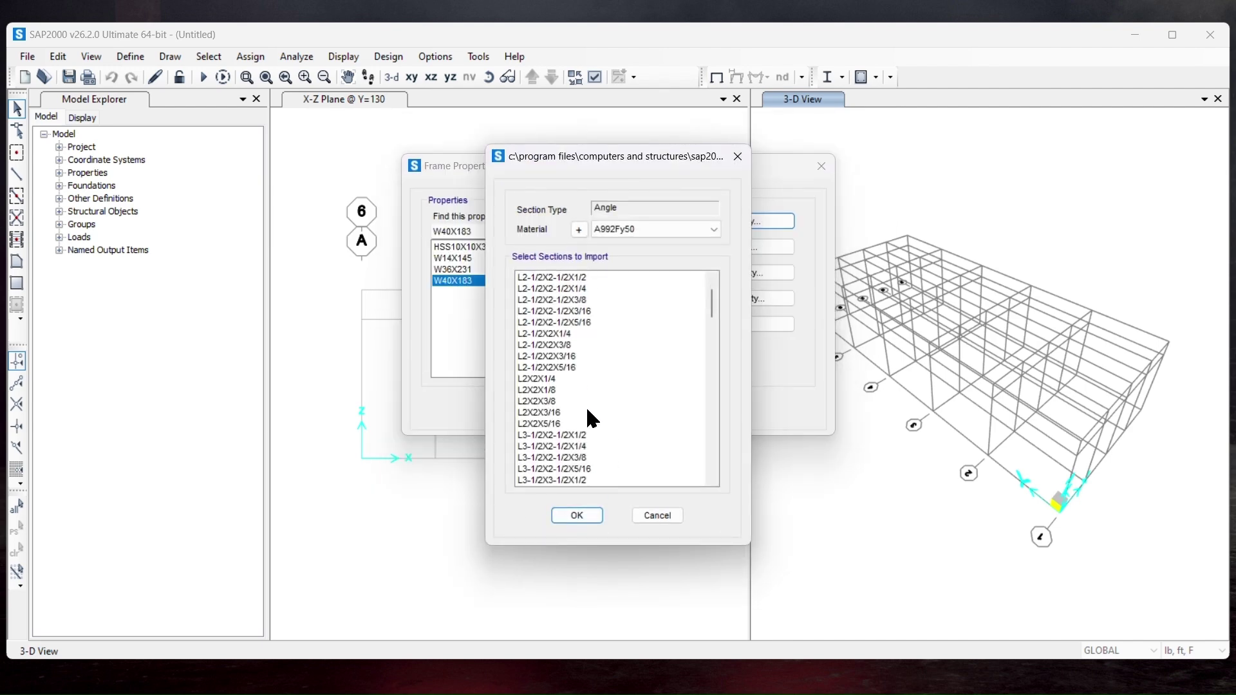
scroll(585, 404, down, 20)
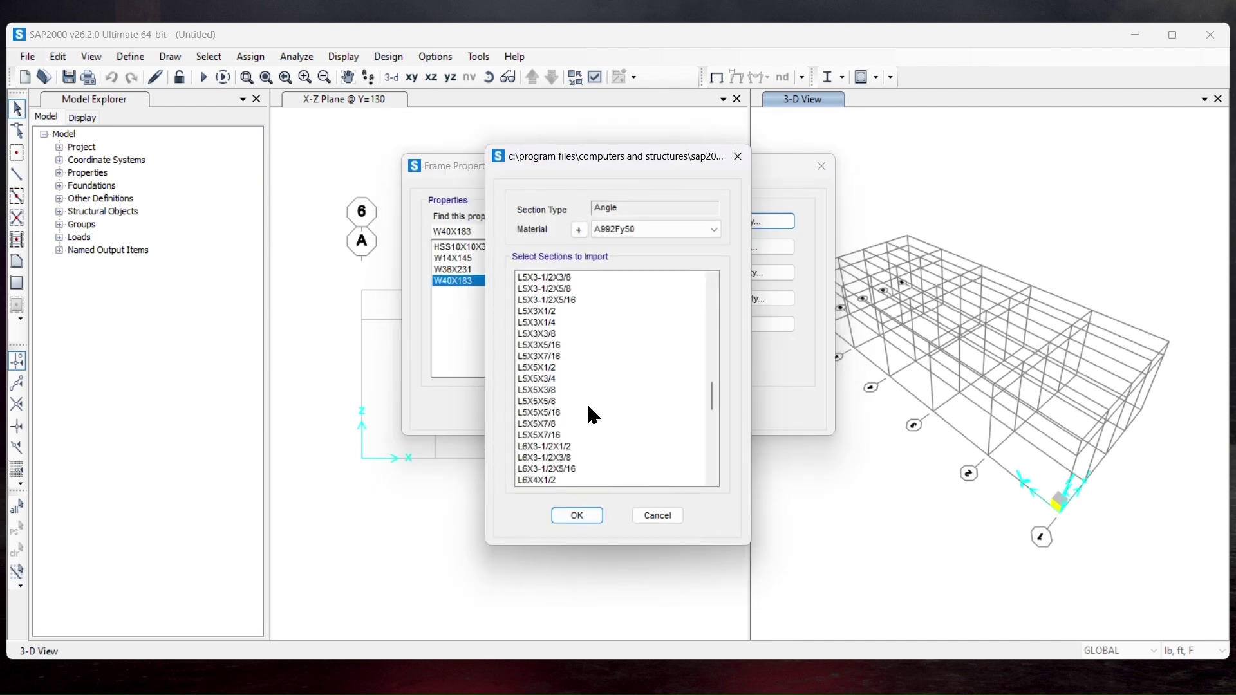
scroll(590, 408, down, 10)
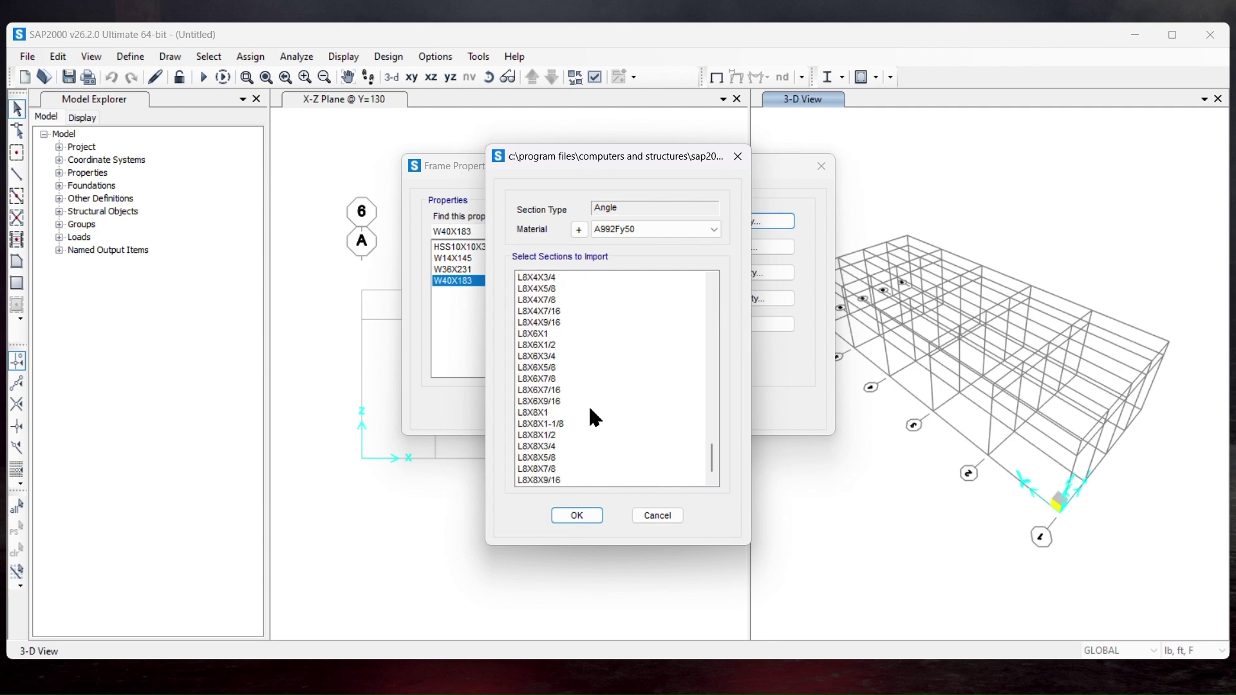
click(564, 424)
click(576, 515)
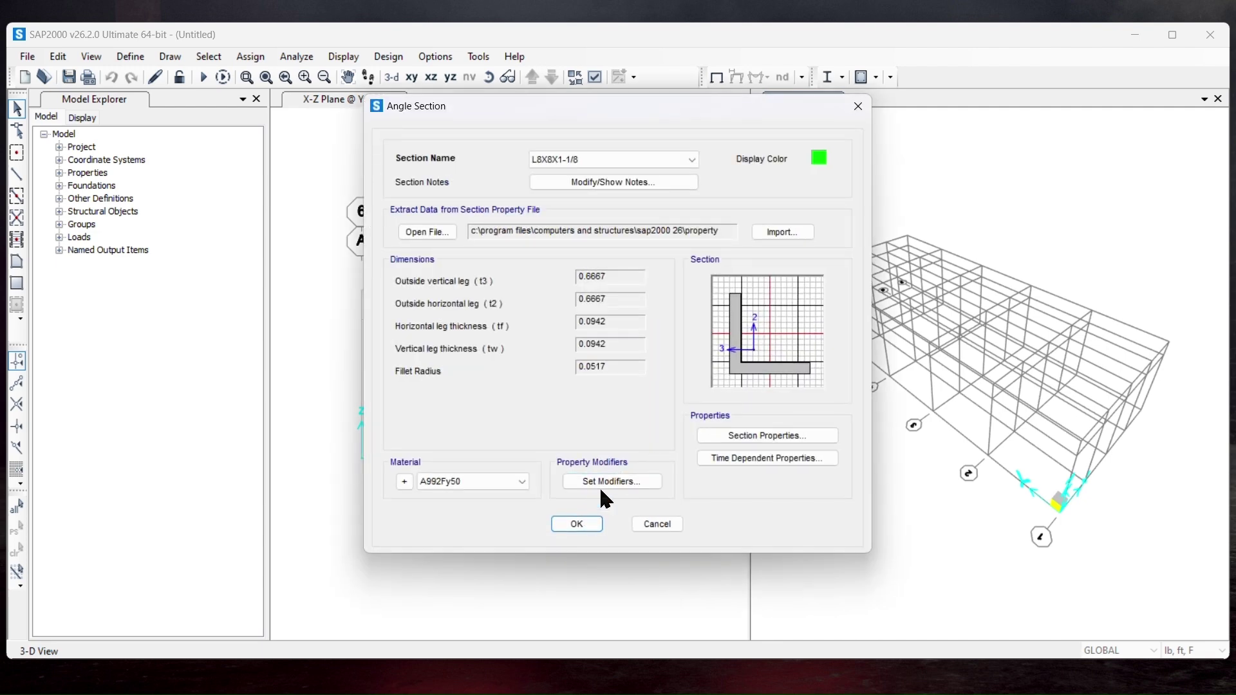
click(576, 524)
click(595, 409)
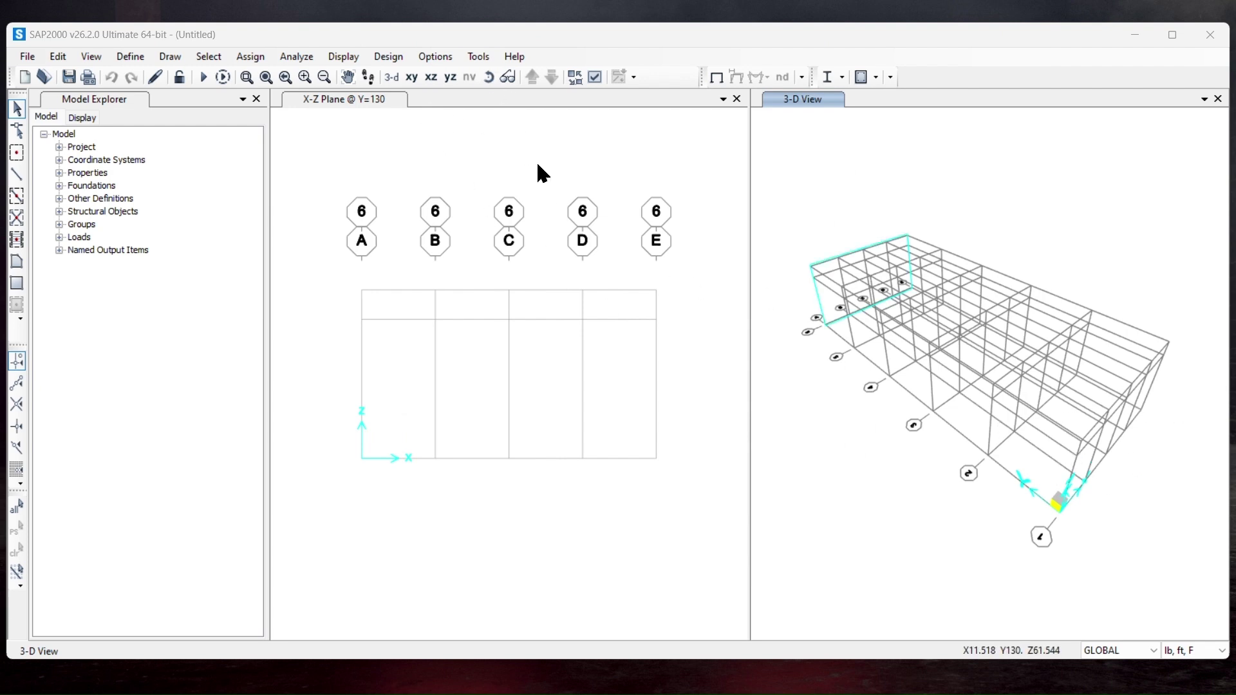
Move the X-Z elevation from gridline 6 to gridline 1 at Y=0
click(552, 77)
click(552, 78)
click(552, 78)
click(552, 79)
click(552, 79)
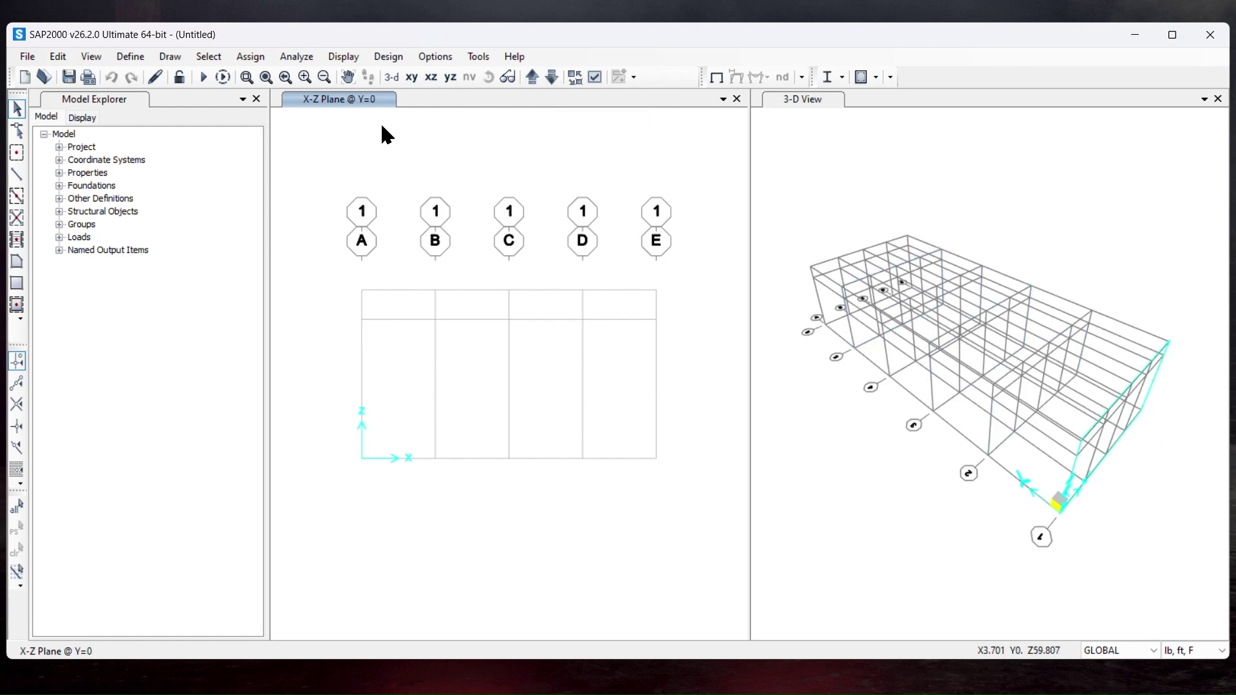
Draw W40X183 columns from the base on gridlines A to E, the outer two up to eave level and the inner three to the upper gridline
click(17, 173)
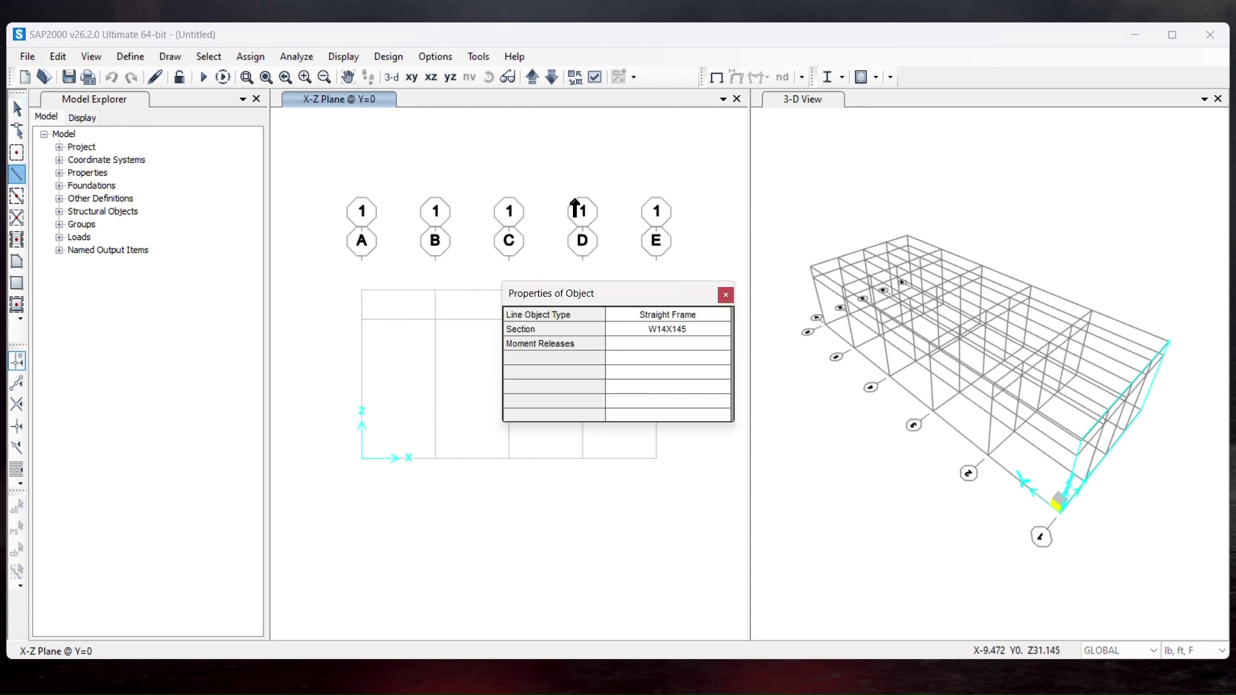
drag(554, 294, 965, 175)
click(1088, 210)
click(1081, 212)
click(1043, 250)
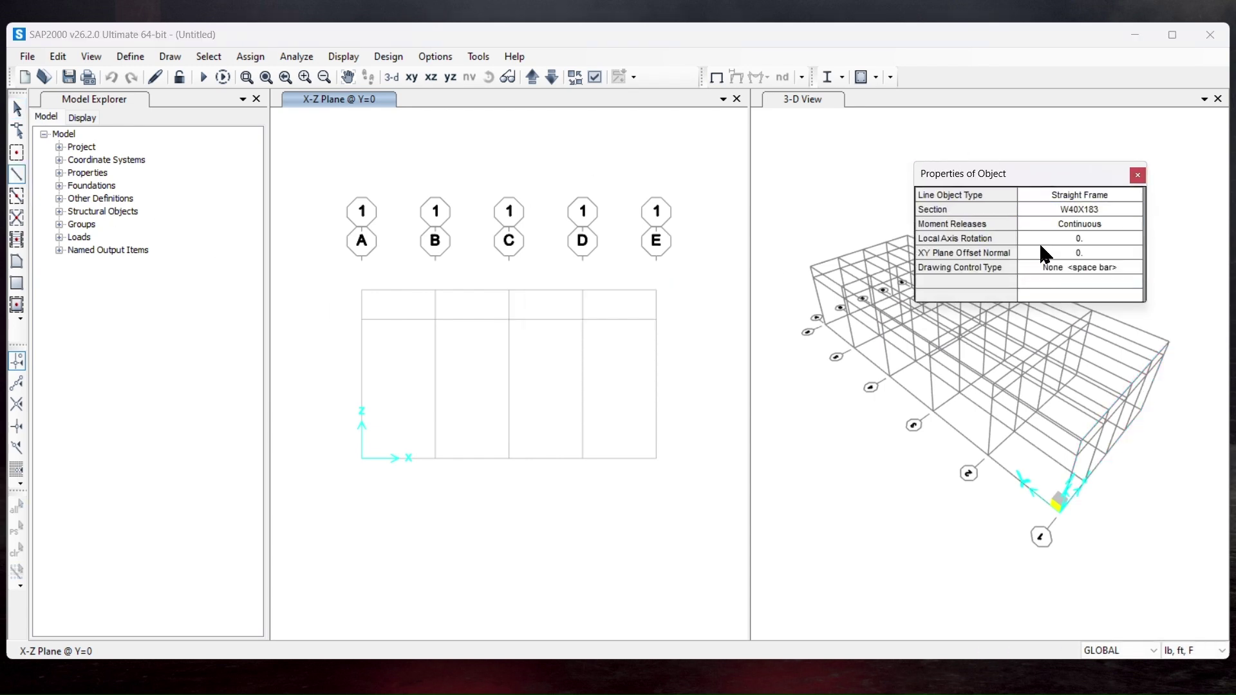
click(362, 458)
double_click(361, 320)
click(435, 458)
double_click(438, 298)
click(509, 458)
double_click(509, 291)
click(582, 458)
double_click(583, 290)
click(656, 457)
double_click(656, 320)
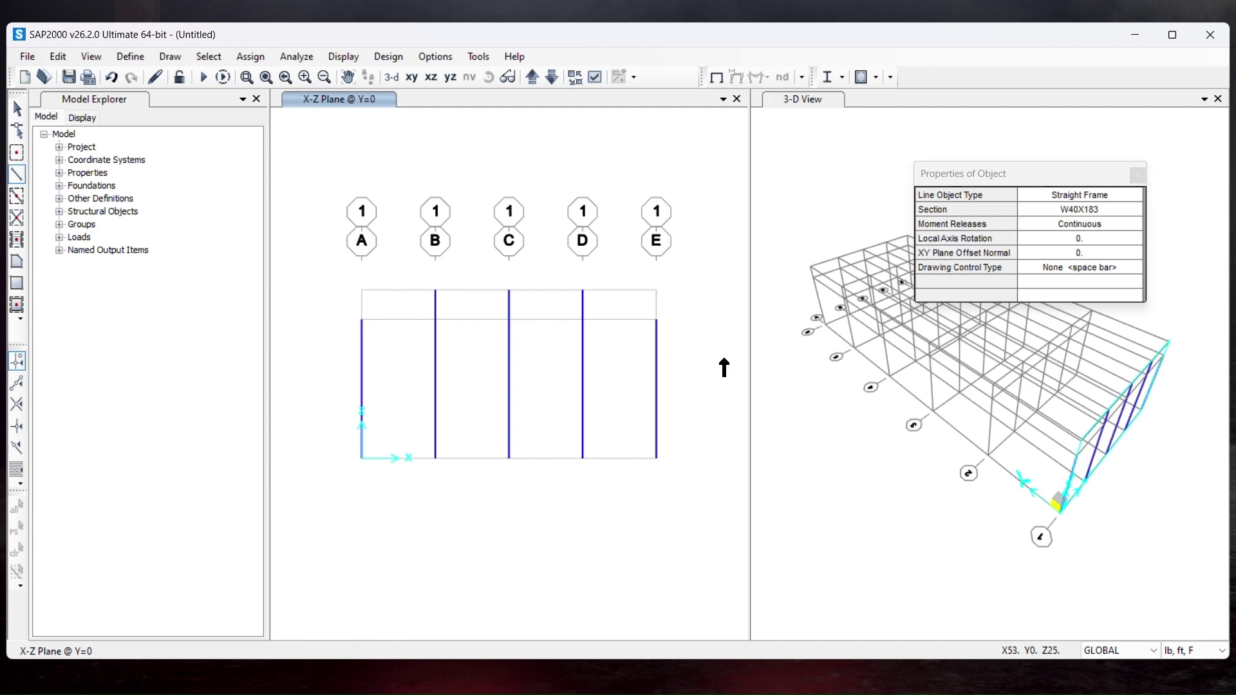
Draw two W14X145 rafters from the top of column A to the ridge at column C and down to the top of column E
click(1062, 214)
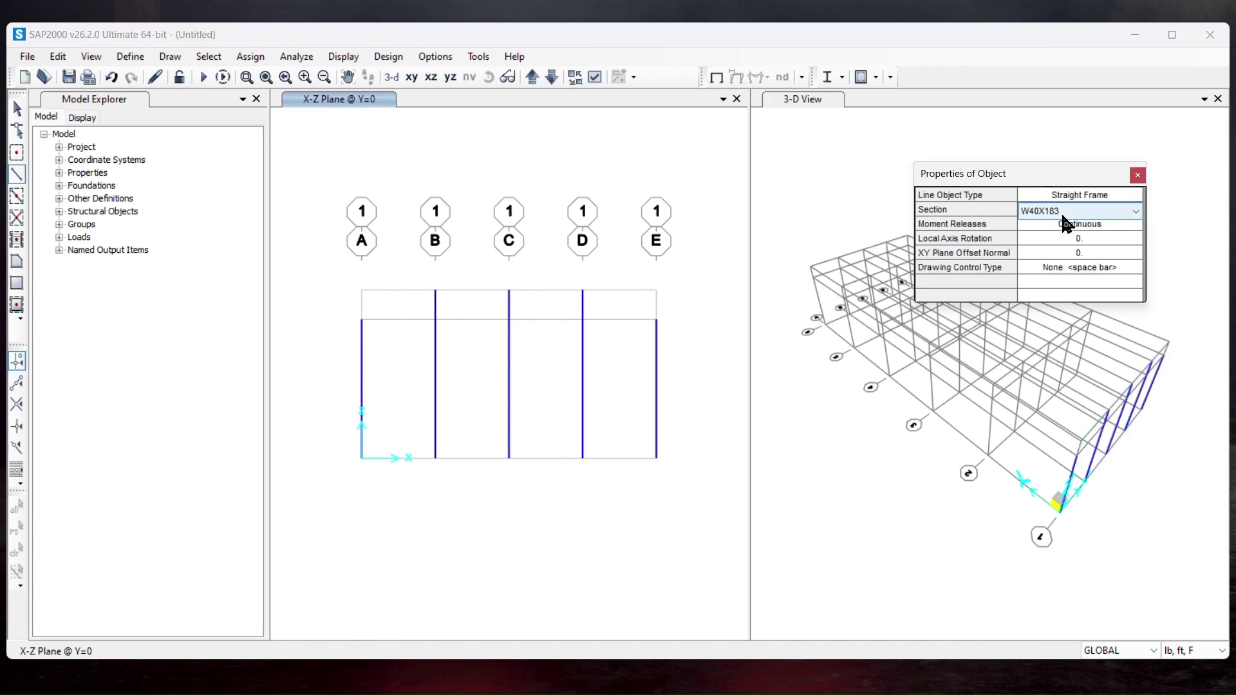
click(1063, 218)
click(1057, 235)
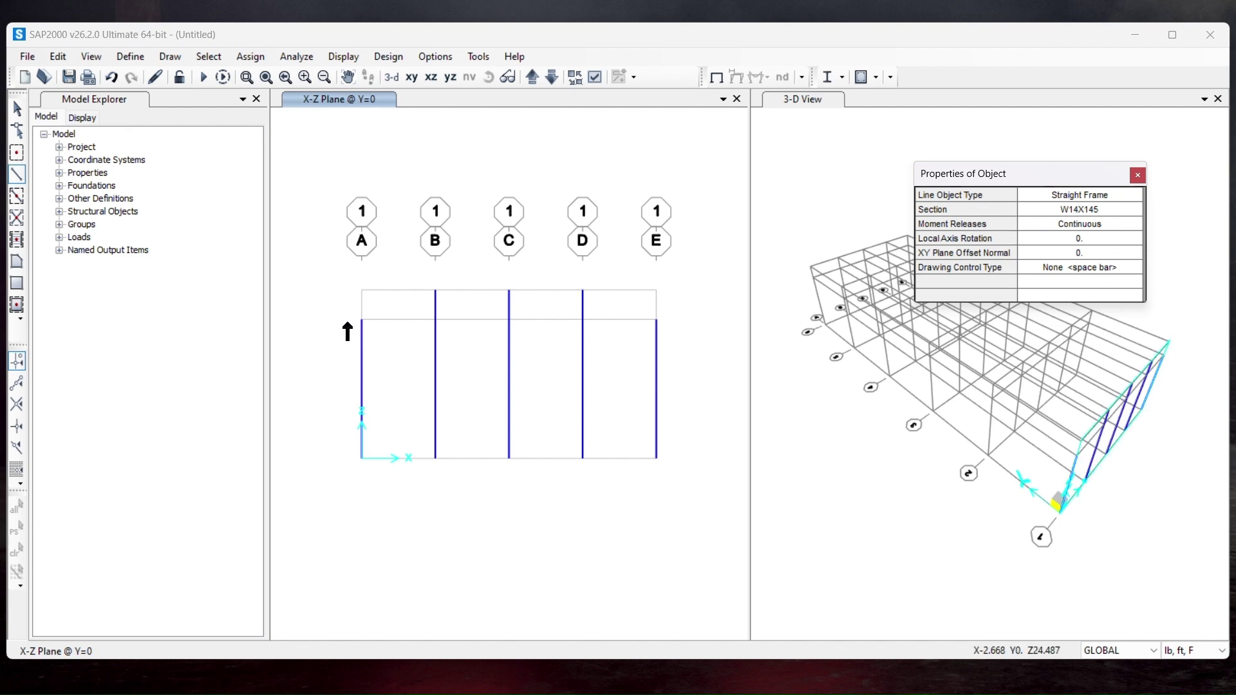
click(361, 319)
click(507, 291)
double_click(662, 342)
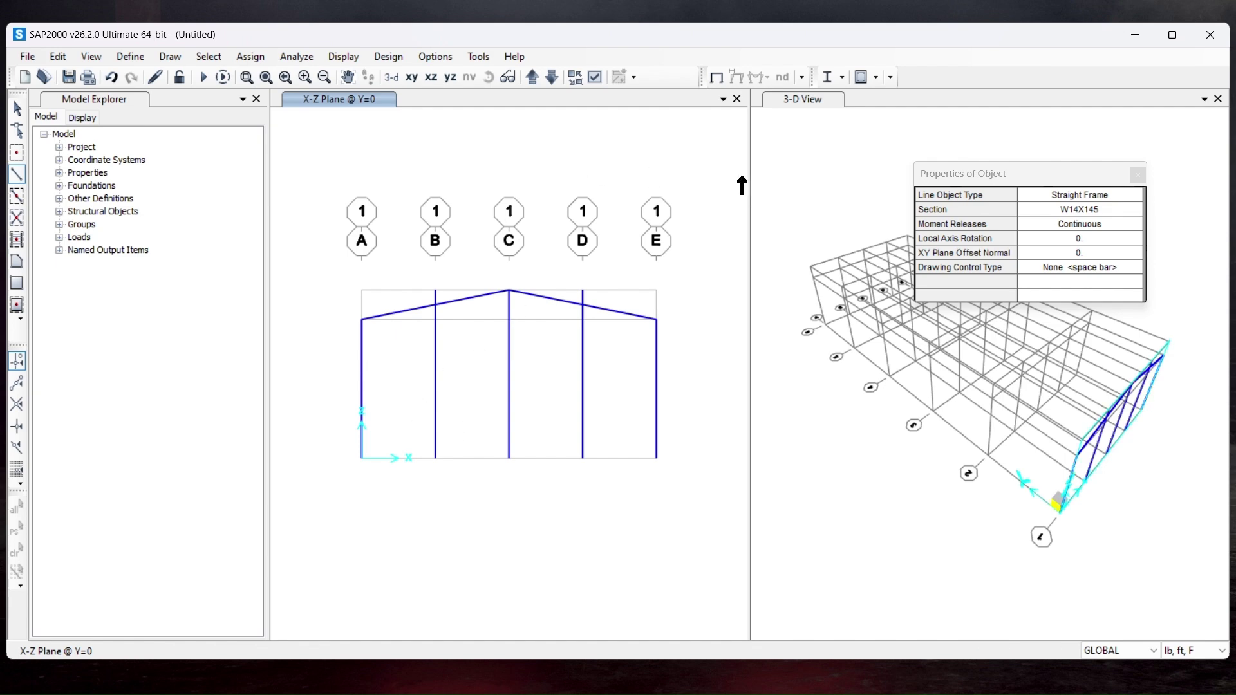
key(Escape)
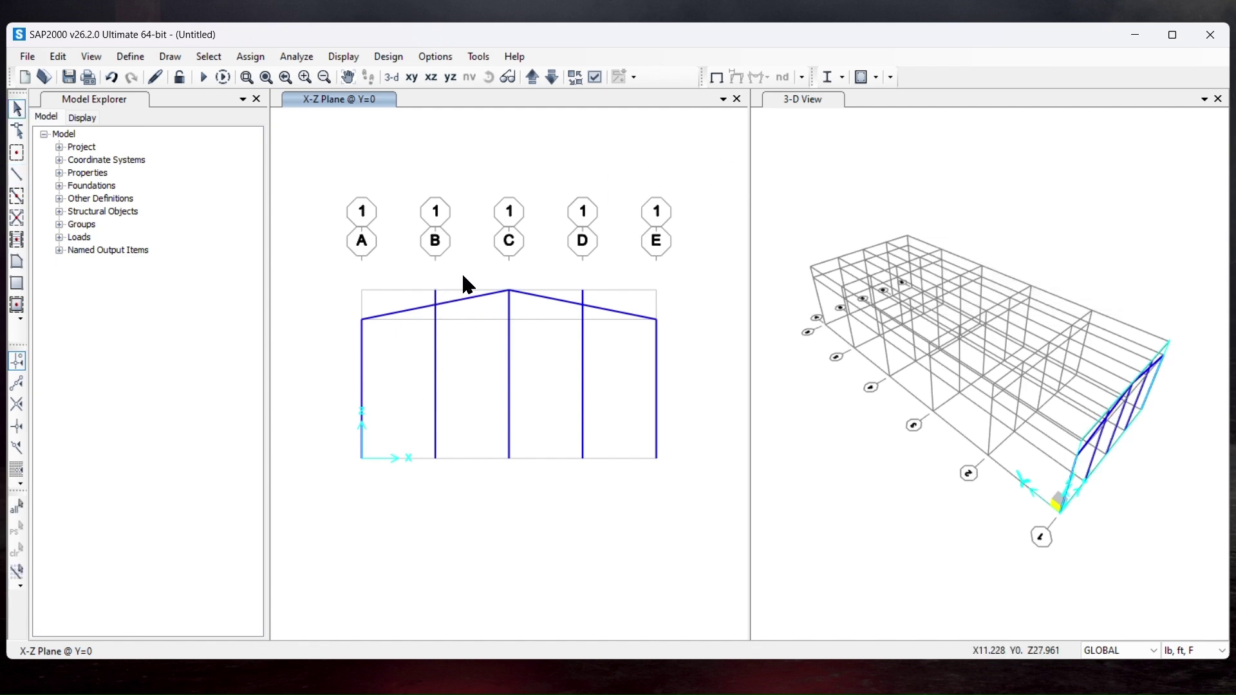
Break the columns on gridlines B and D and the rafters crossing them at their intersections with the selected straight frames
scroll(450, 280, down, 2)
scroll(437, 302, up, 5)
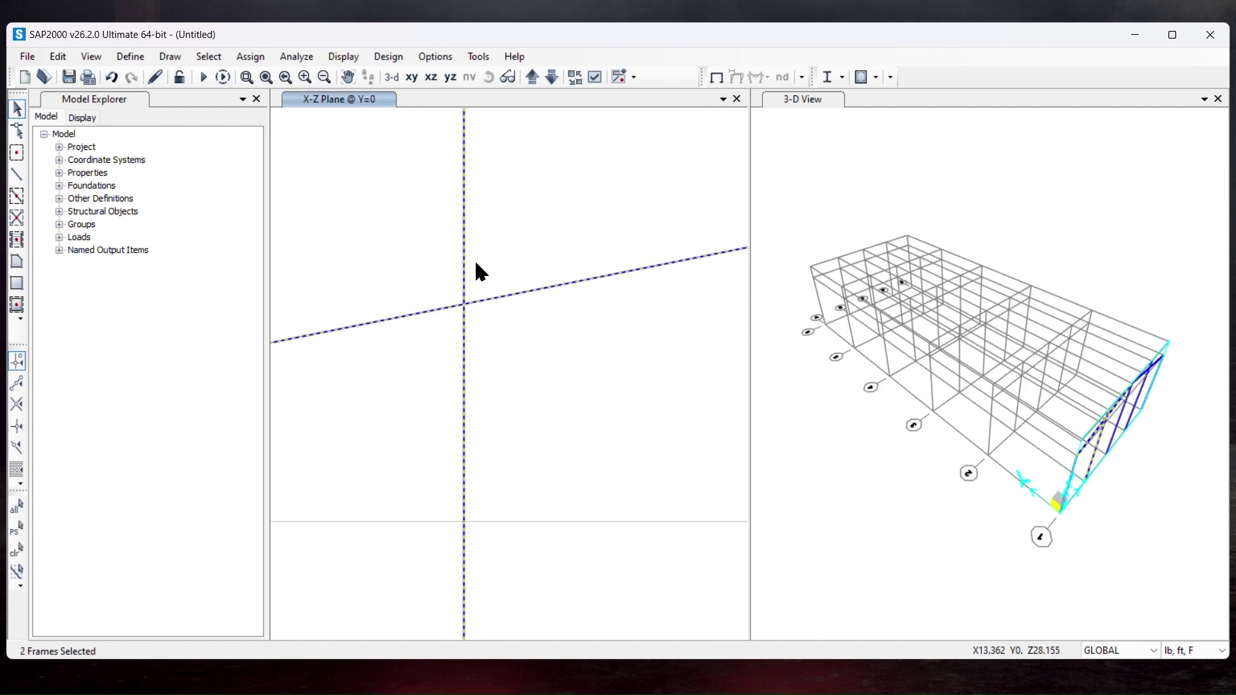
scroll(537, 350, down, 5)
scroll(650, 350, up, 5)
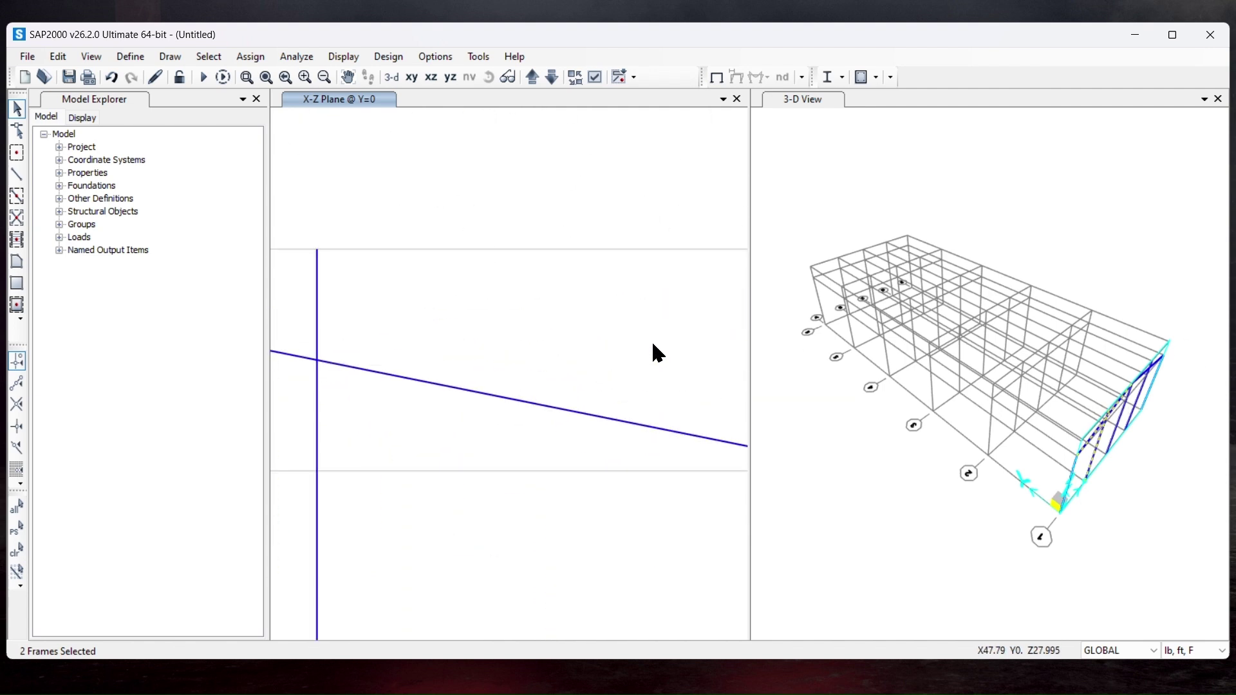
click(316, 287)
click(351, 371)
click(58, 56)
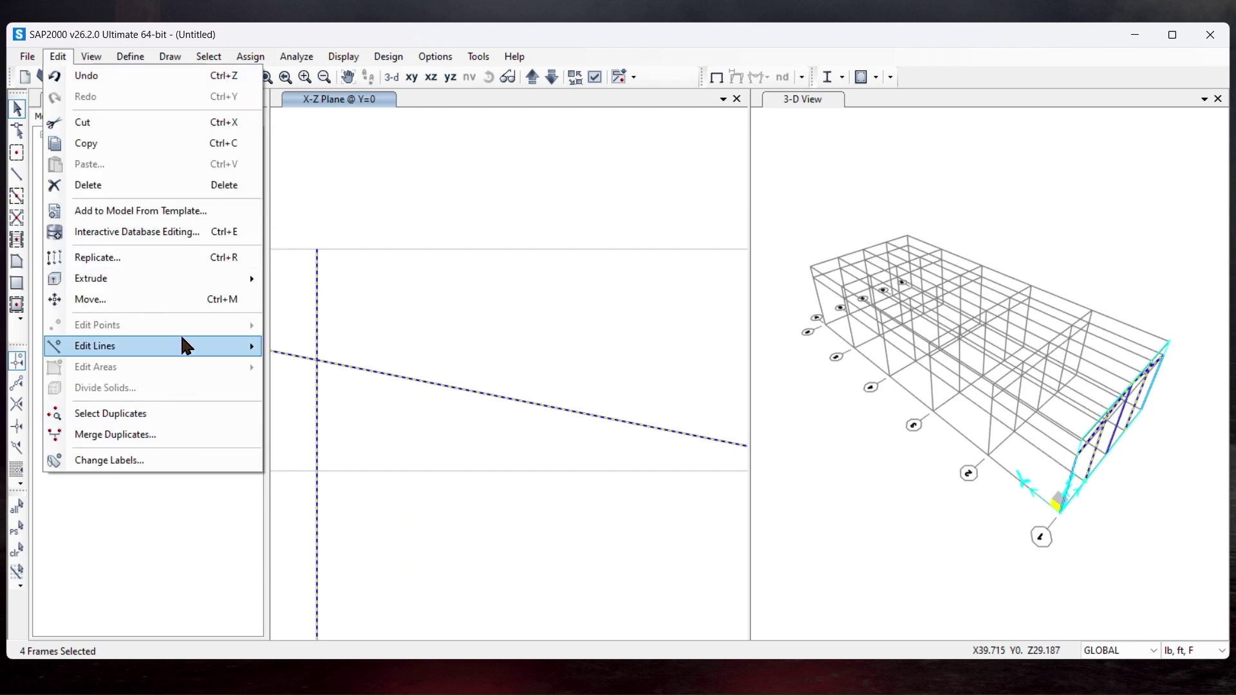
mouse_move(187, 346)
click(331, 347)
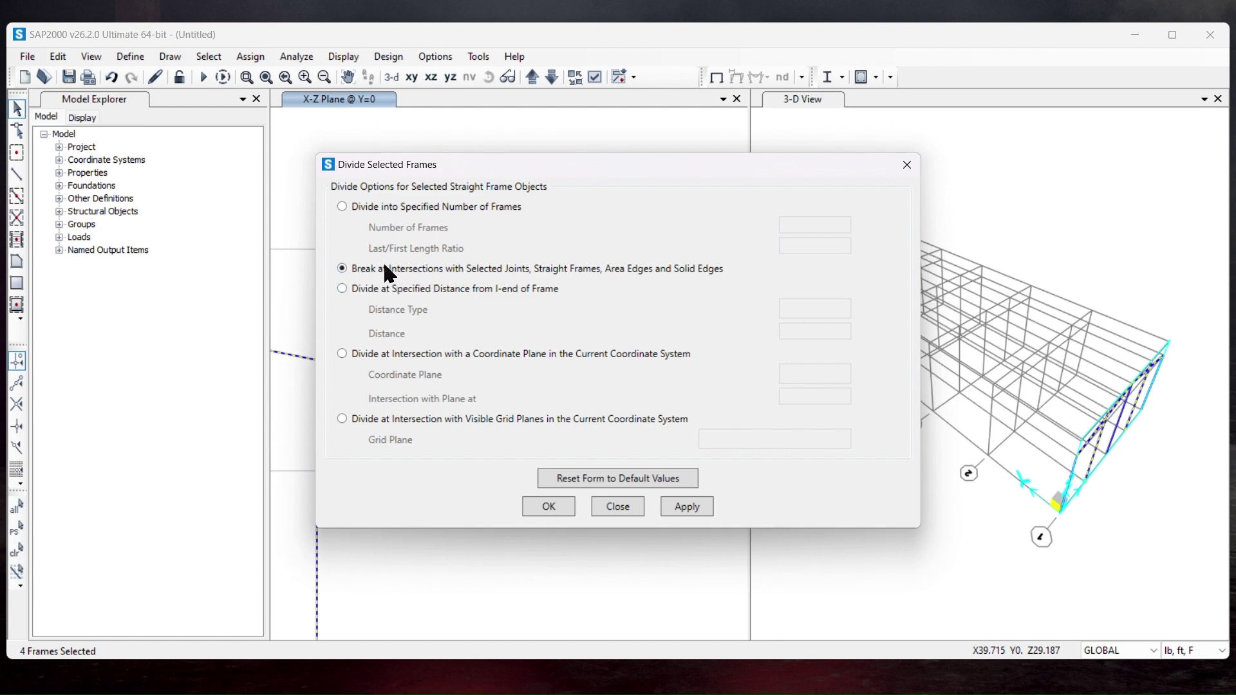
click(342, 205)
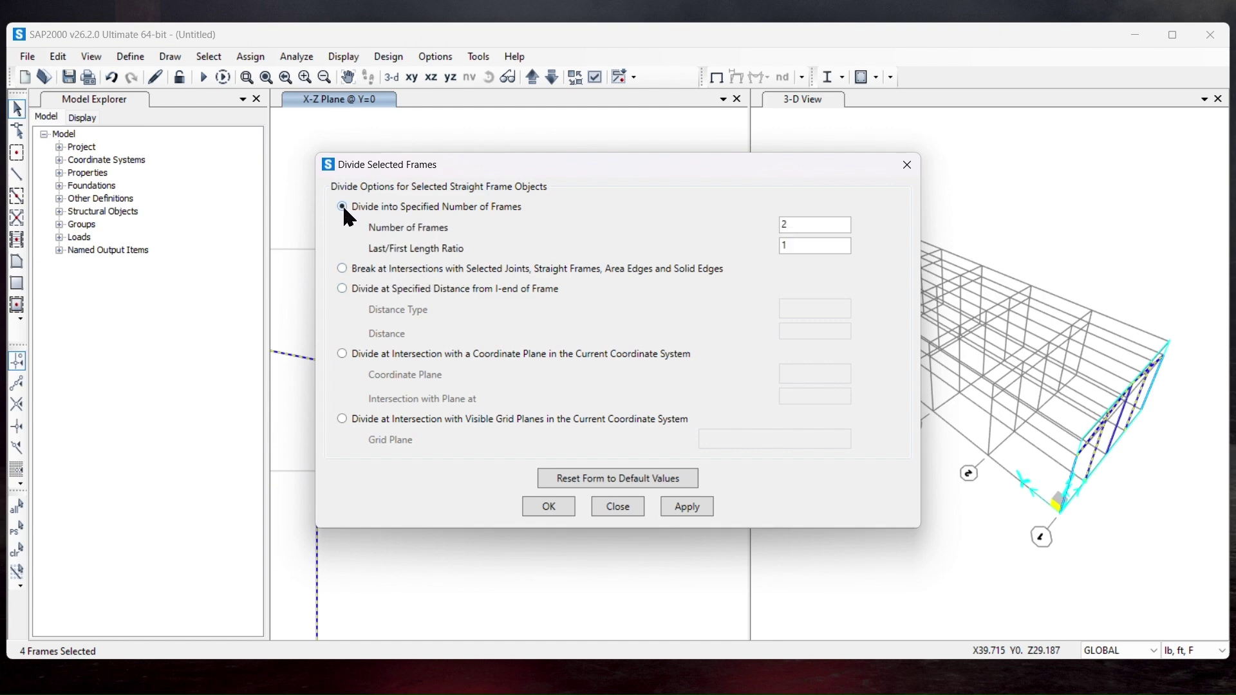
click(341, 267)
click(555, 508)
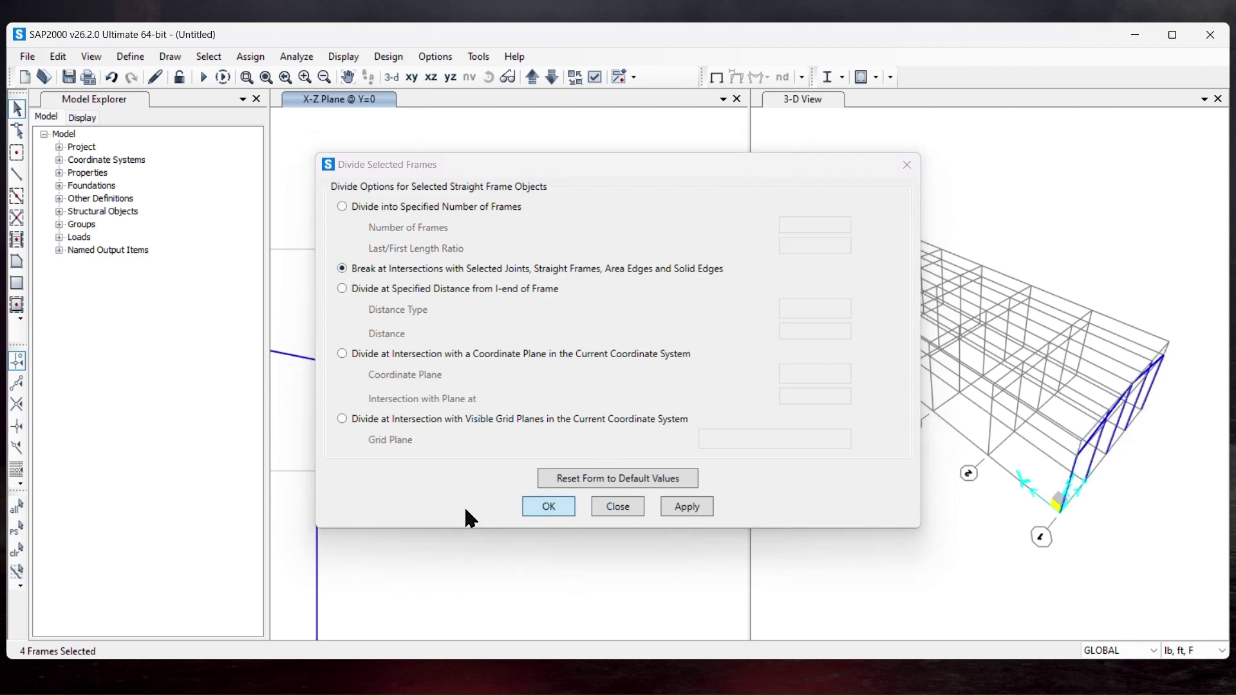
click(906, 165)
Delete the short column segment that projects above the rafter on gridline B
scroll(512, 351, down, 5)
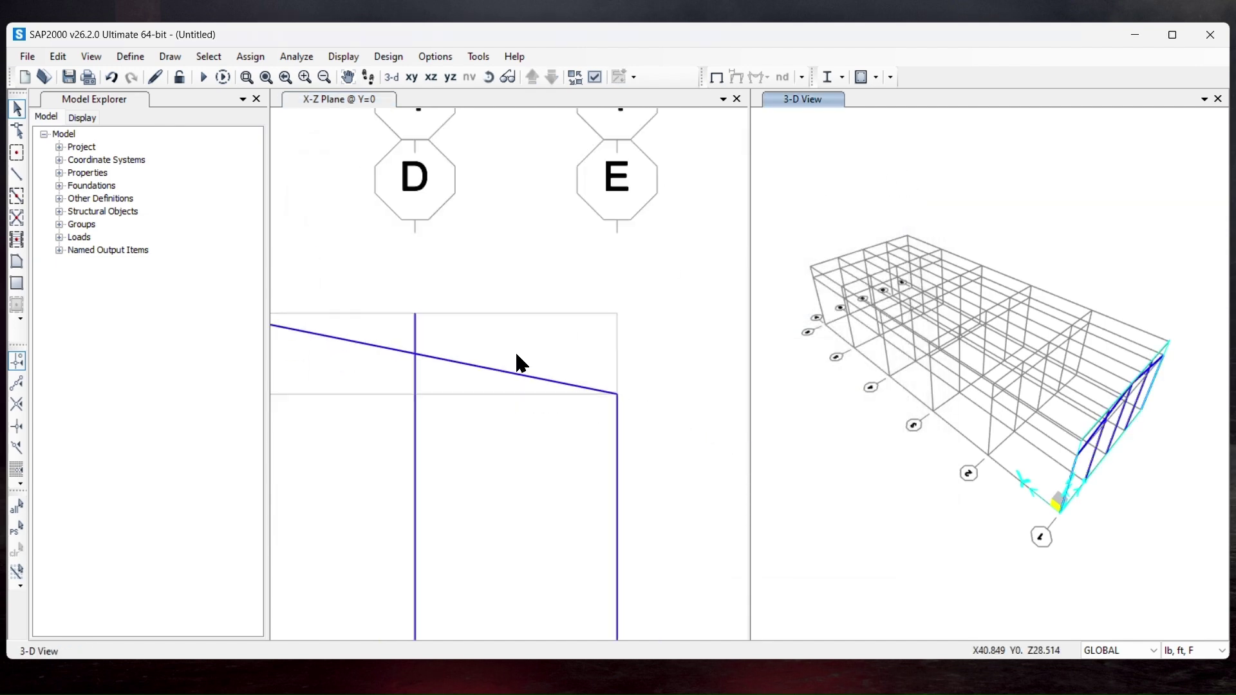
scroll(479, 361, up, 5)
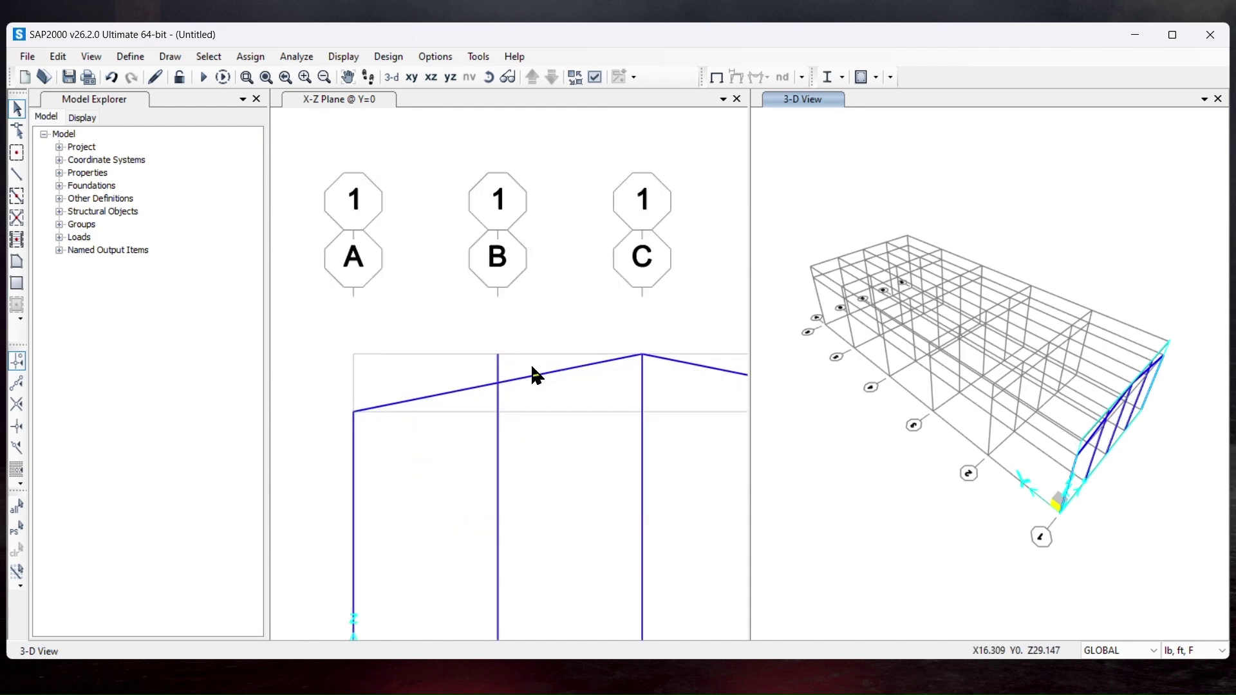
click(496, 372)
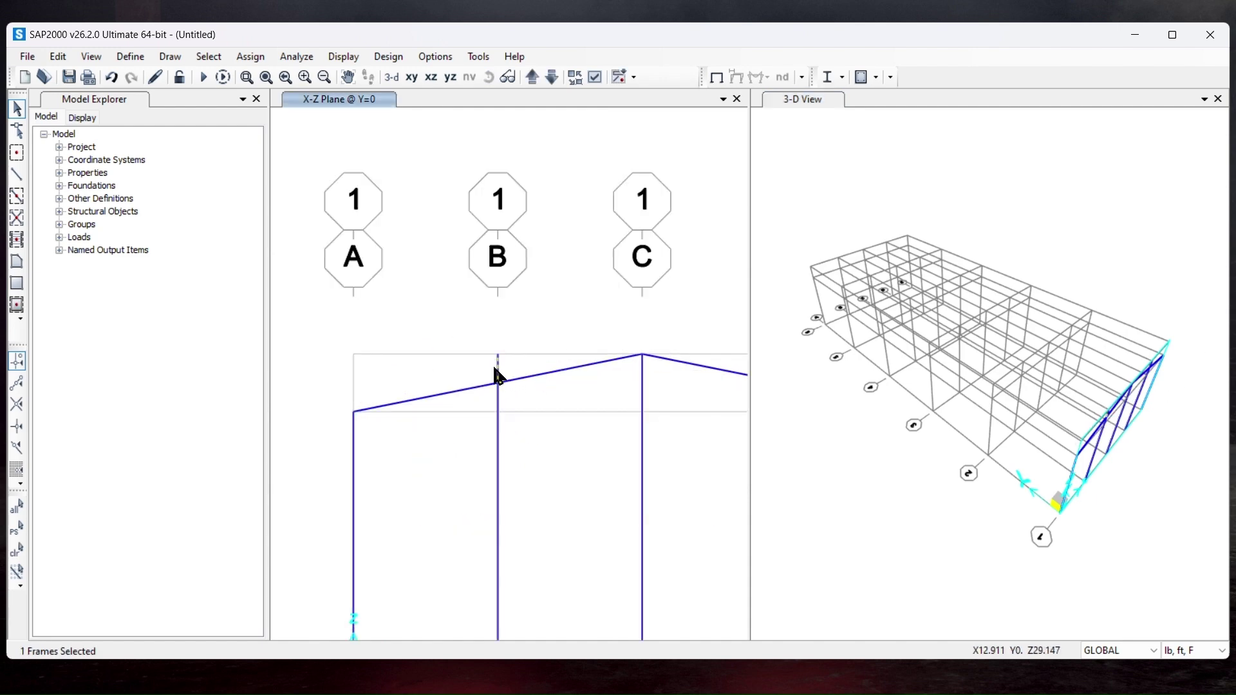
click(499, 400)
click(514, 378)
click(499, 368)
key(Delete)
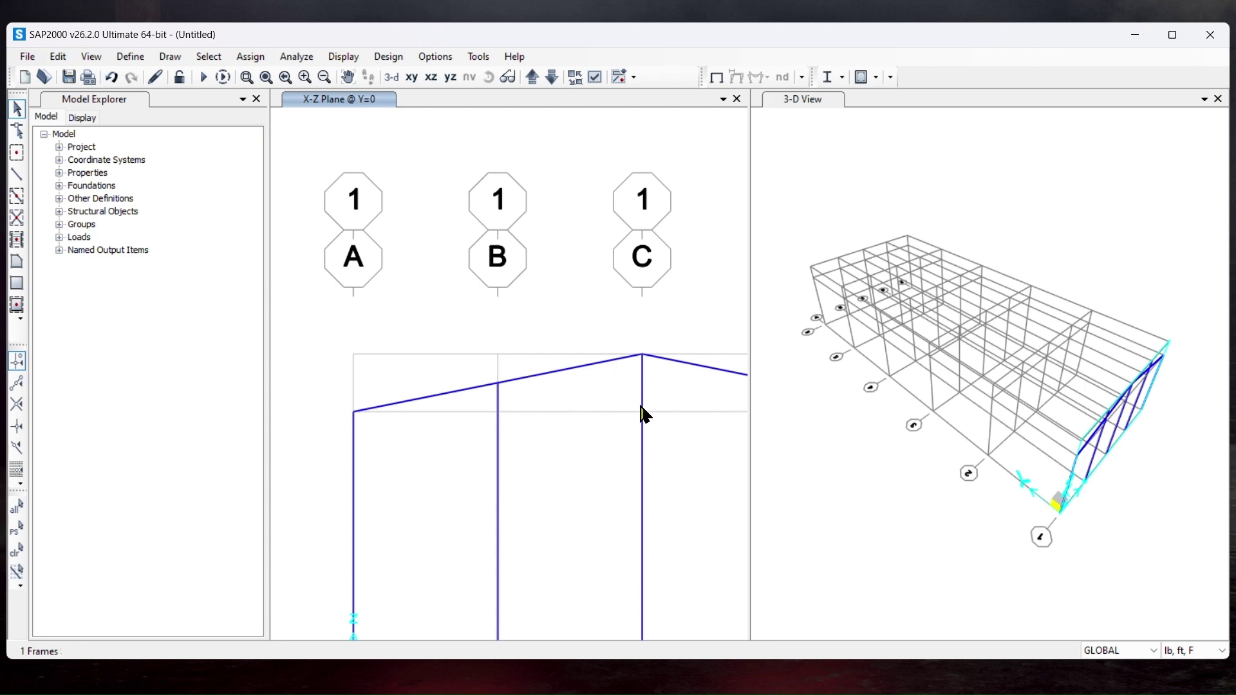
Delete the short column segment that projects above the rafter on gridline D
scroll(650, 400, down, 2)
scroll(723, 387, up, 4)
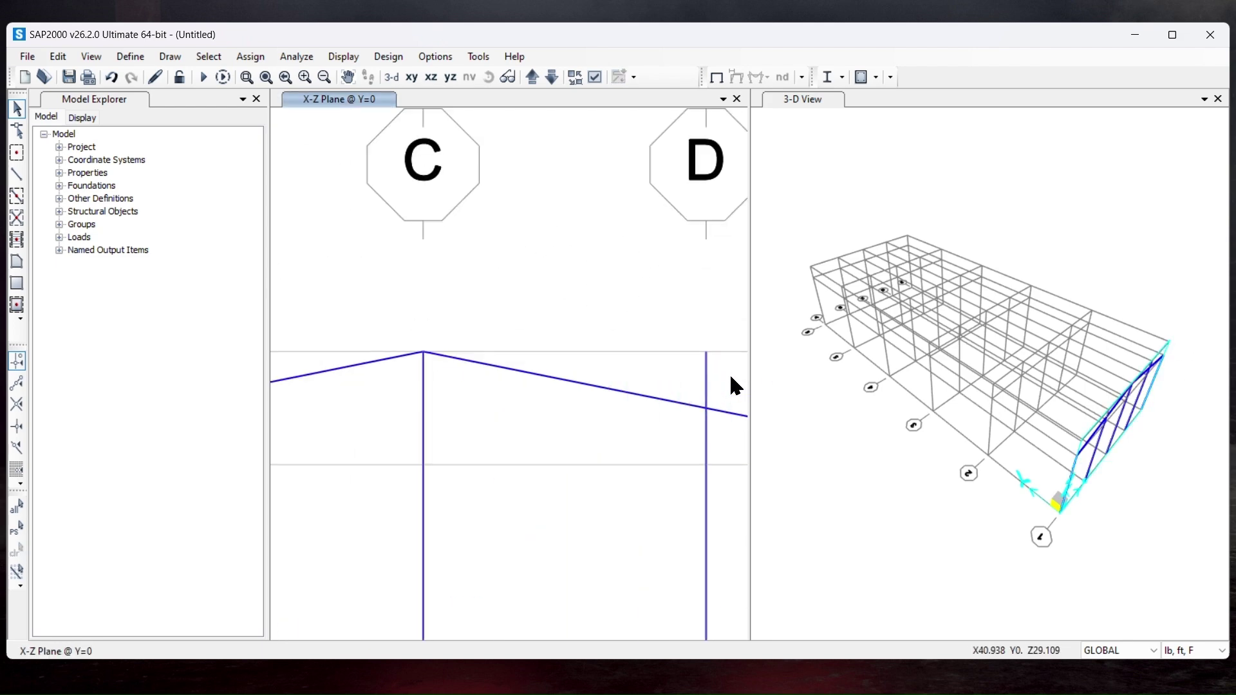
click(708, 376)
key(Delete)
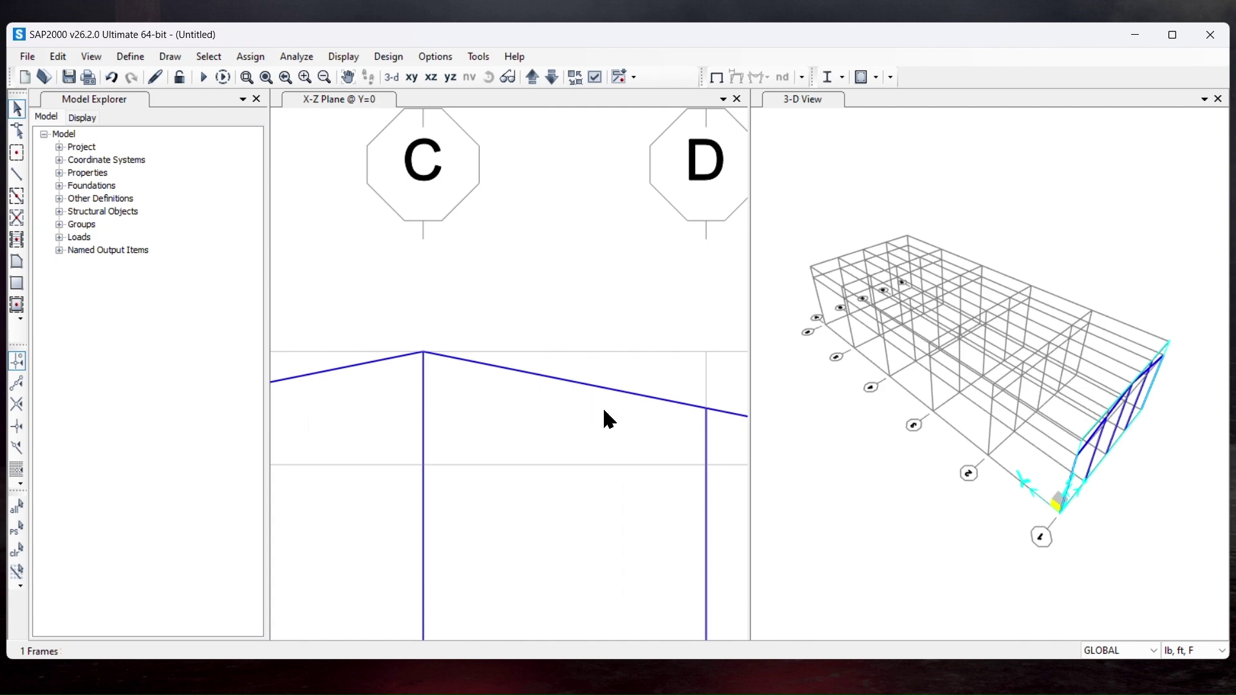
Join the two rafter segments between gridlines A and C into a single frame
scroll(605, 399, down, 2)
scroll(615, 390, down, 2)
click(486, 391)
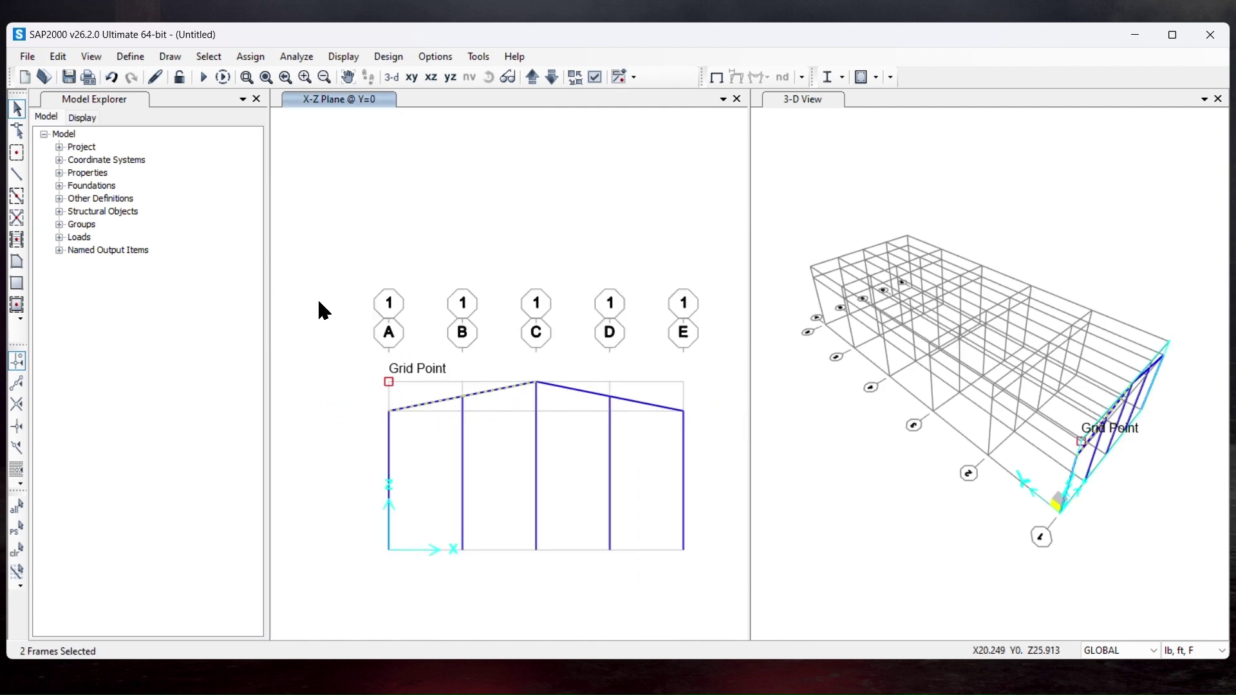
click(60, 56)
click(62, 56)
click(59, 56)
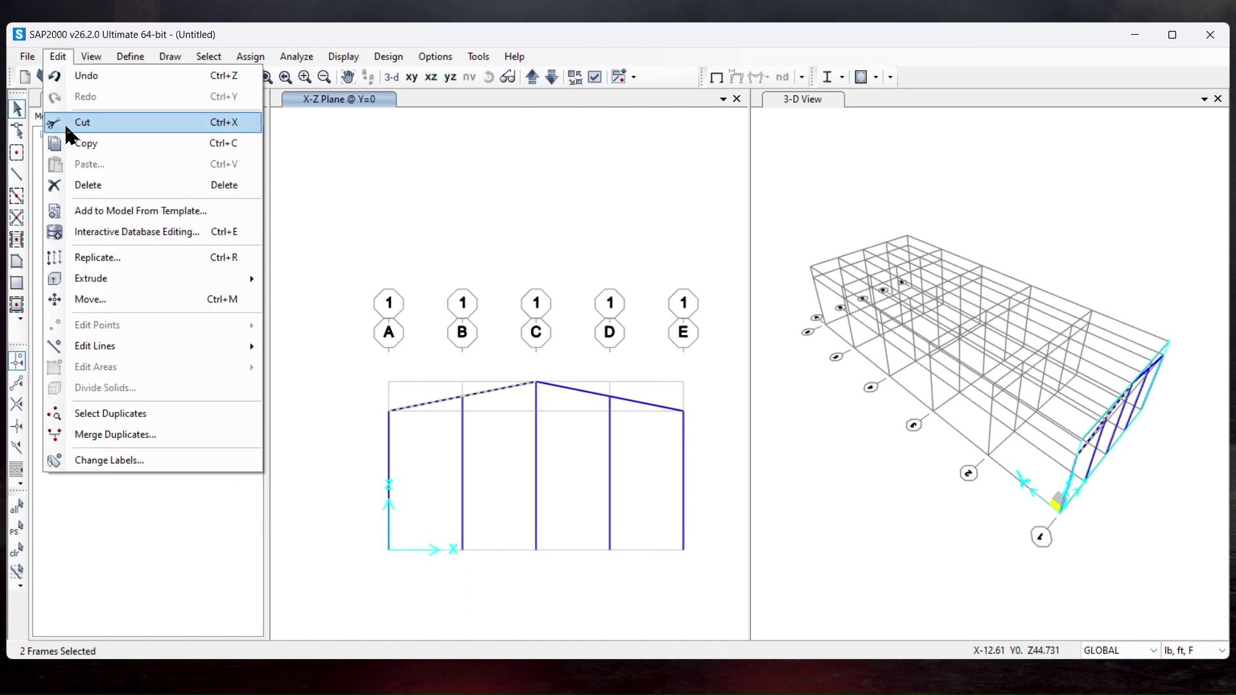
mouse_move(201, 346)
click(312, 368)
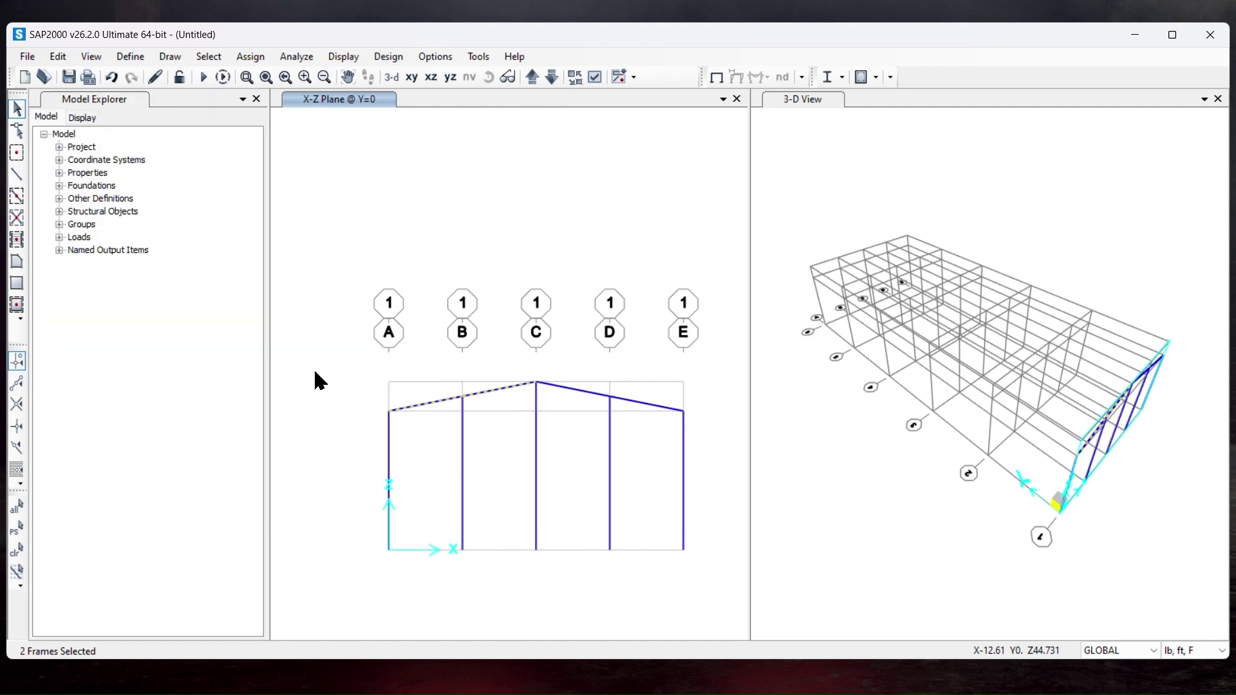
Join the two rafter segments between gridlines C and E into a single frame and check the rafter between A and C
click(596, 400)
click(634, 402)
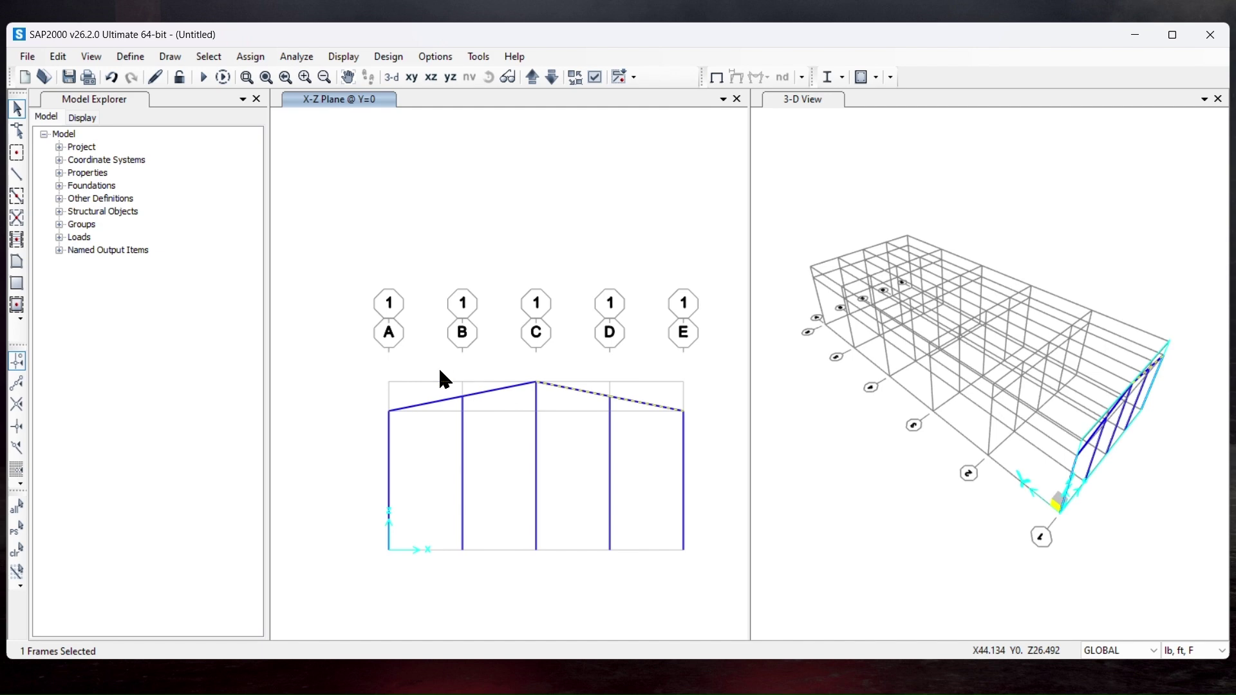
click(59, 57)
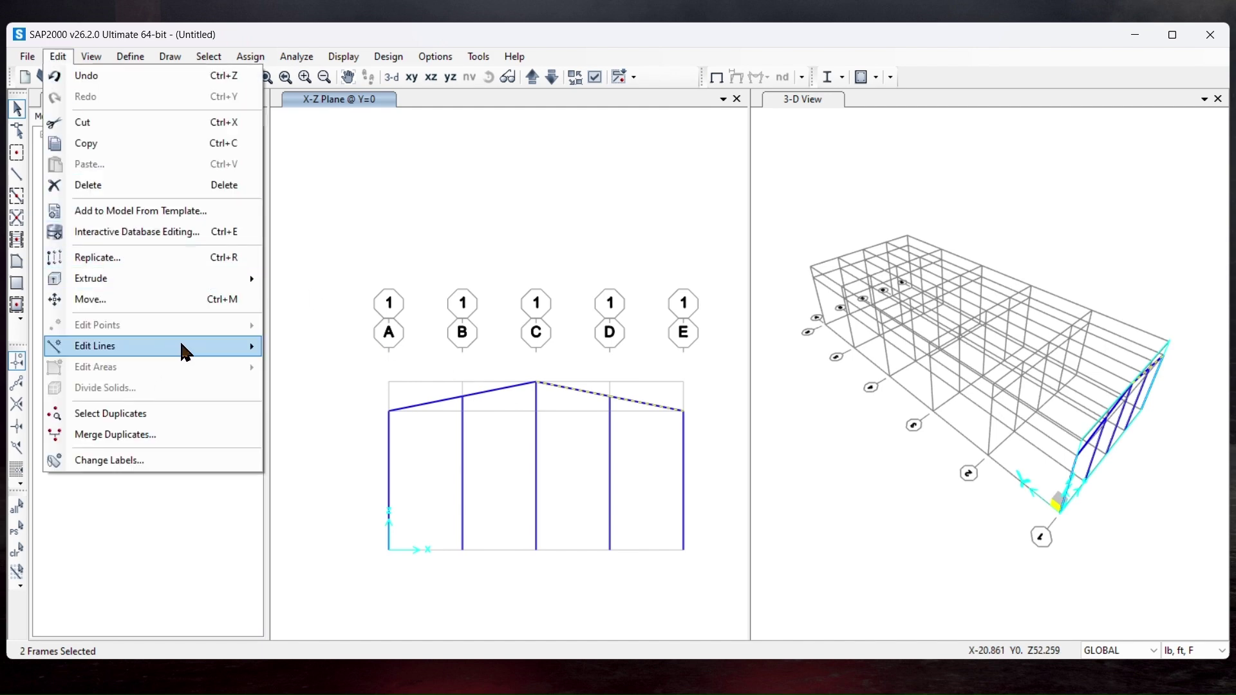
mouse_move(176, 347)
click(320, 367)
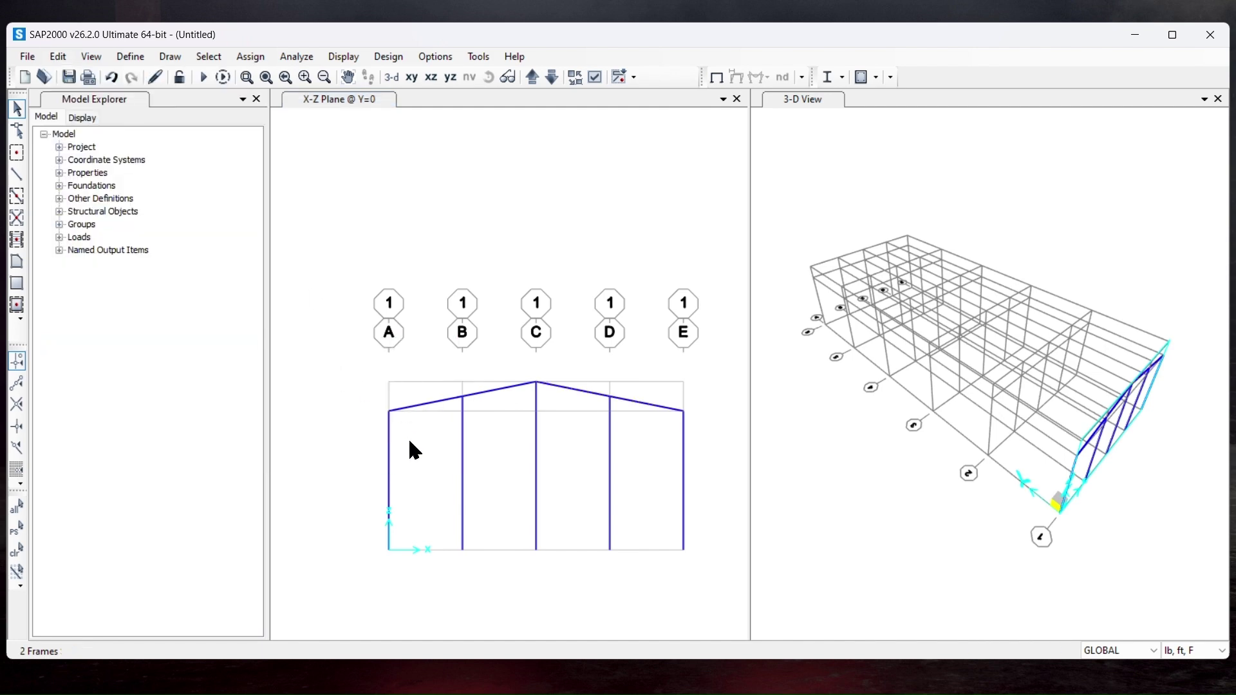
click(424, 404)
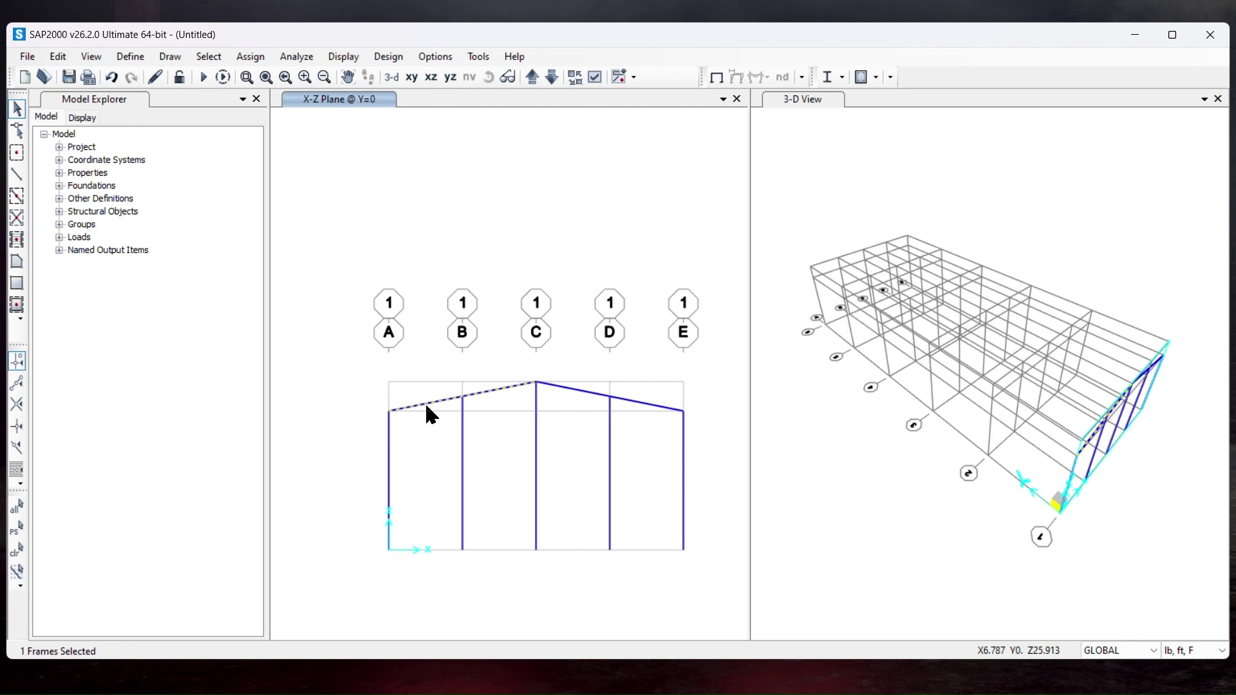
click(423, 405)
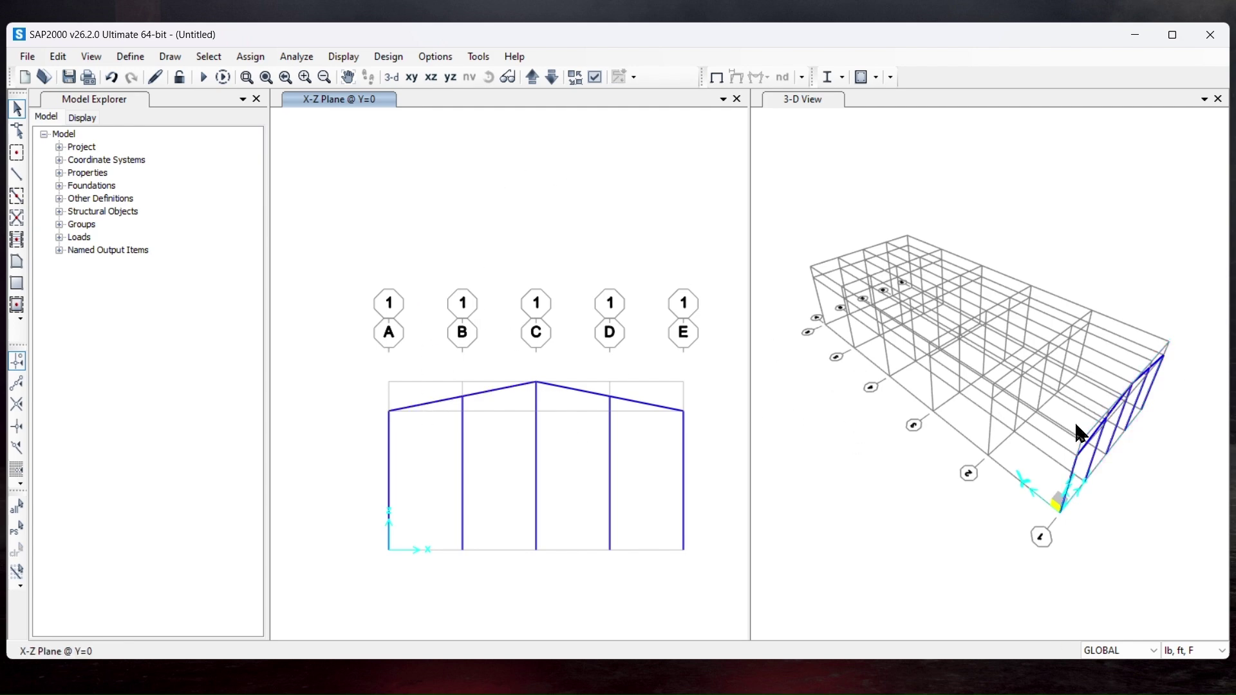
Move the elevation to gridline 2 at Y=26 and draw W36X231 columns from base to eave level on gridlines A and E
click(532, 76)
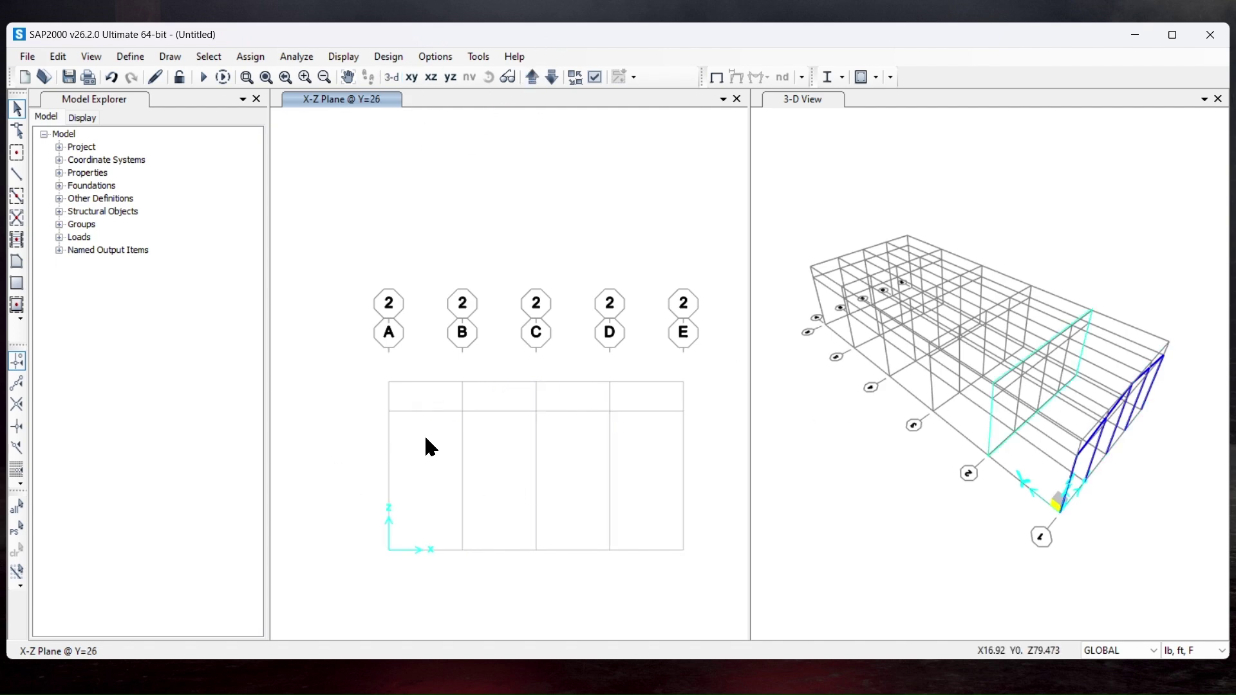
click(17, 174)
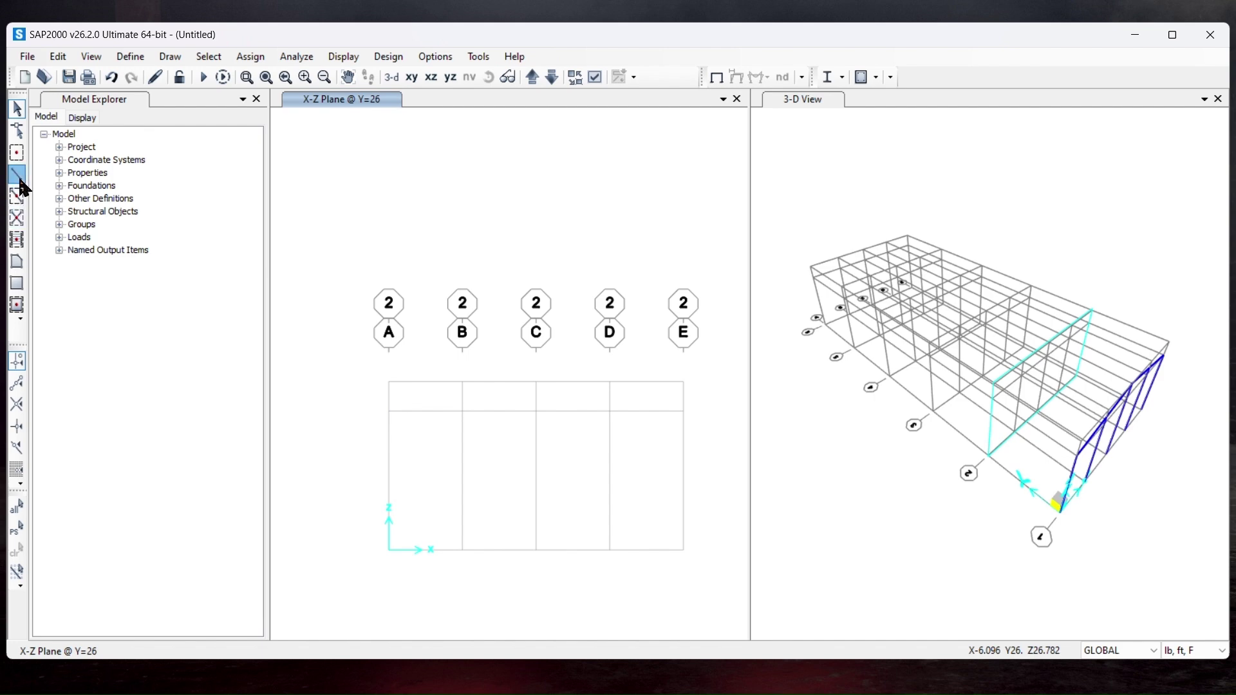
click(1037, 209)
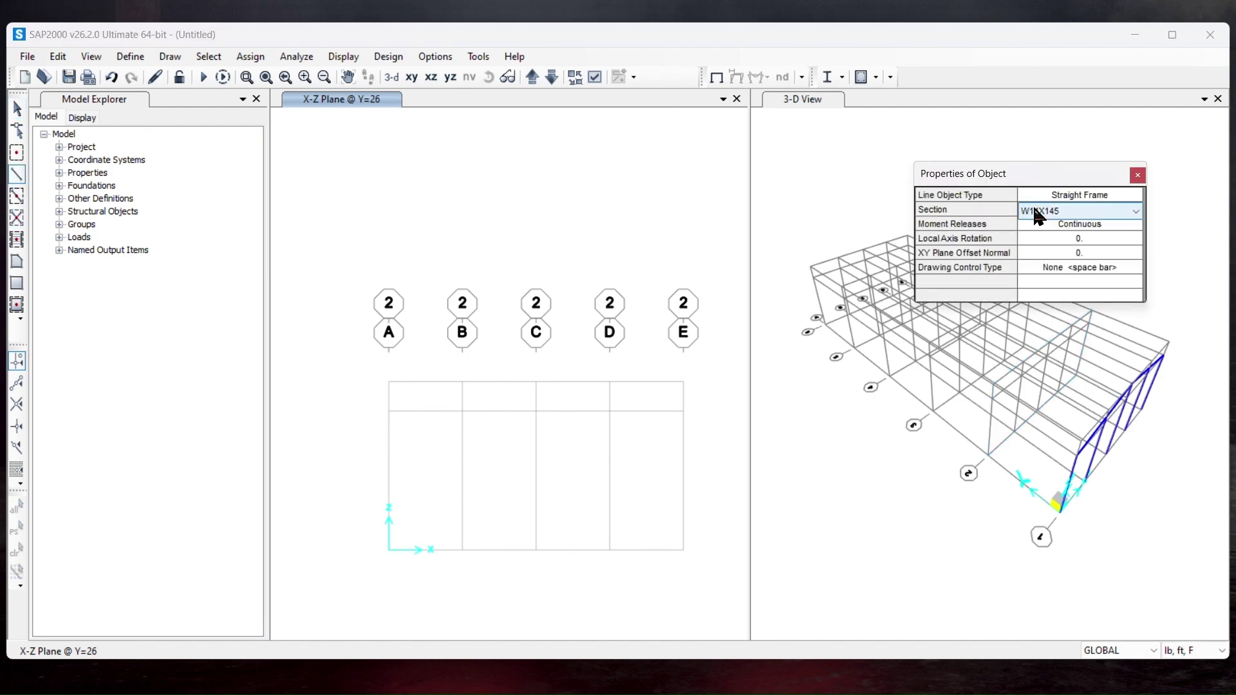
click(1037, 211)
click(1050, 239)
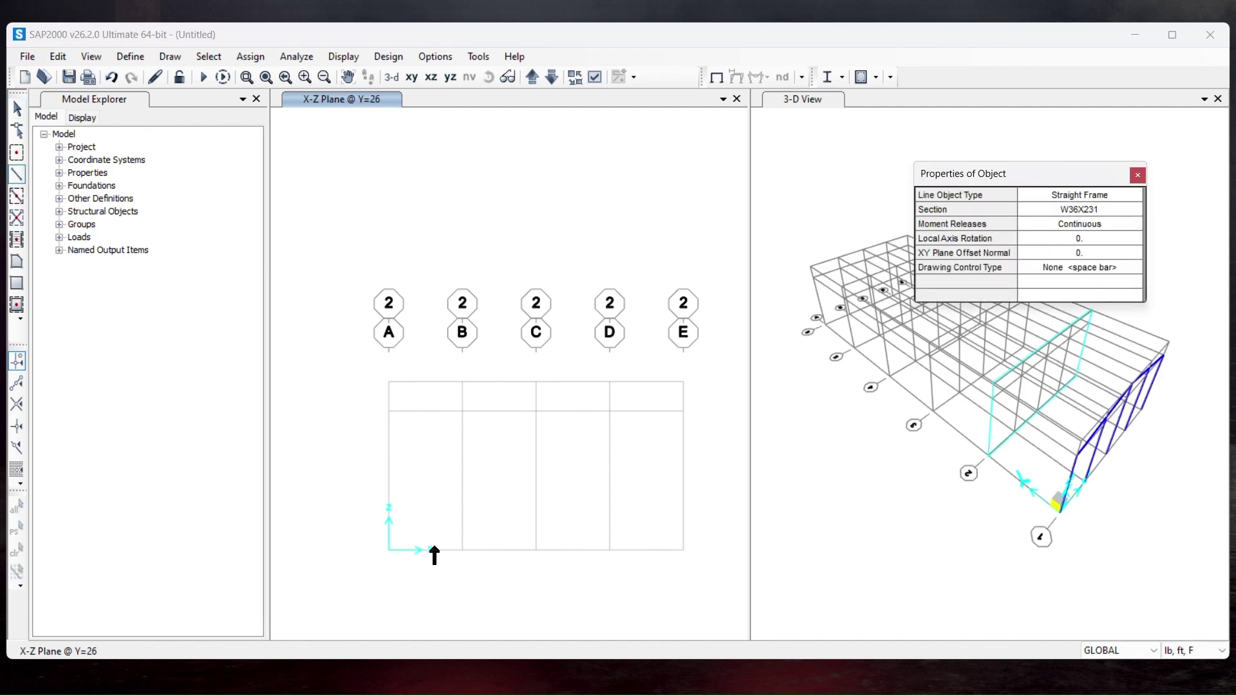
click(388, 412)
right_click(389, 412)
click(693, 548)
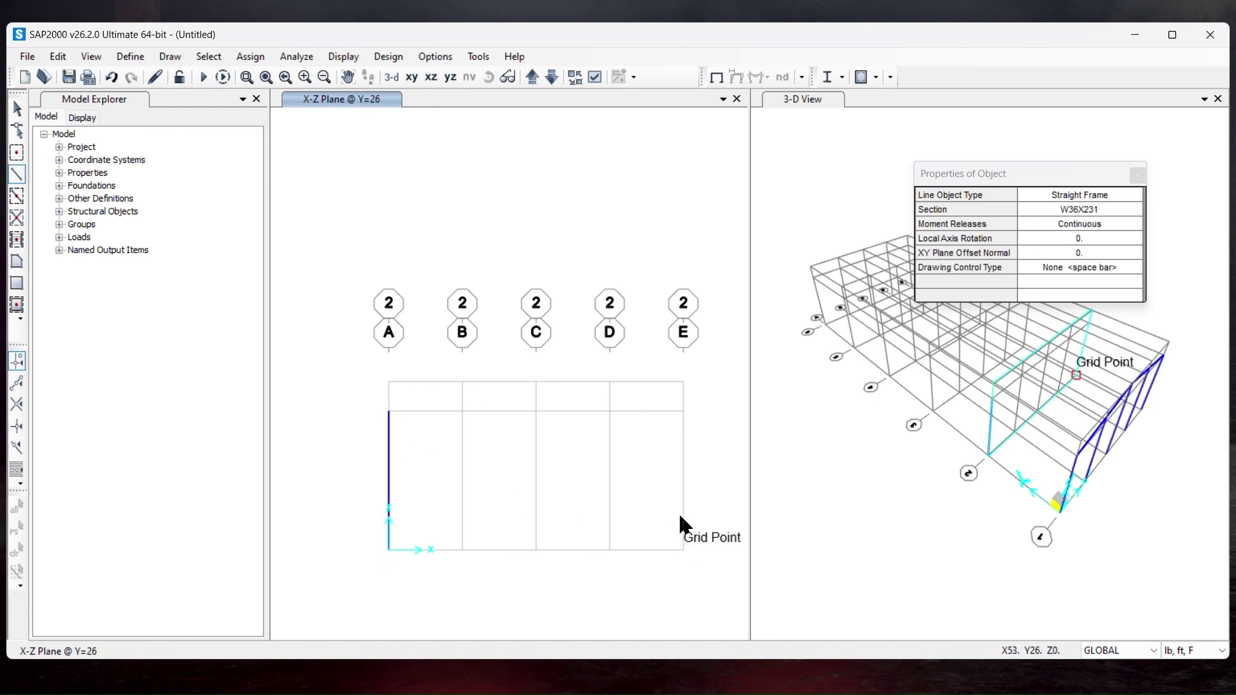
click(682, 413)
right_click(683, 413)
Draw two W14X145 rafters on gridline 2 from the top of column E to the ridge at C and down to the top of column A
click(1079, 209)
click(1028, 216)
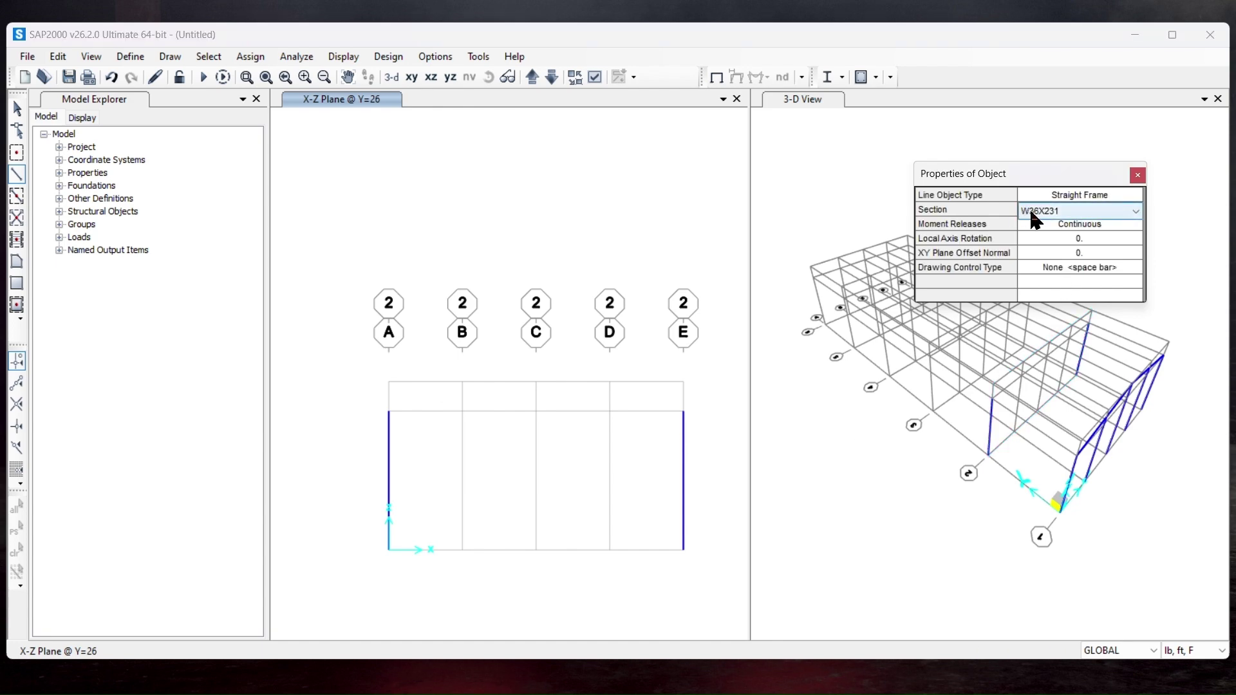
click(1039, 214)
click(1055, 236)
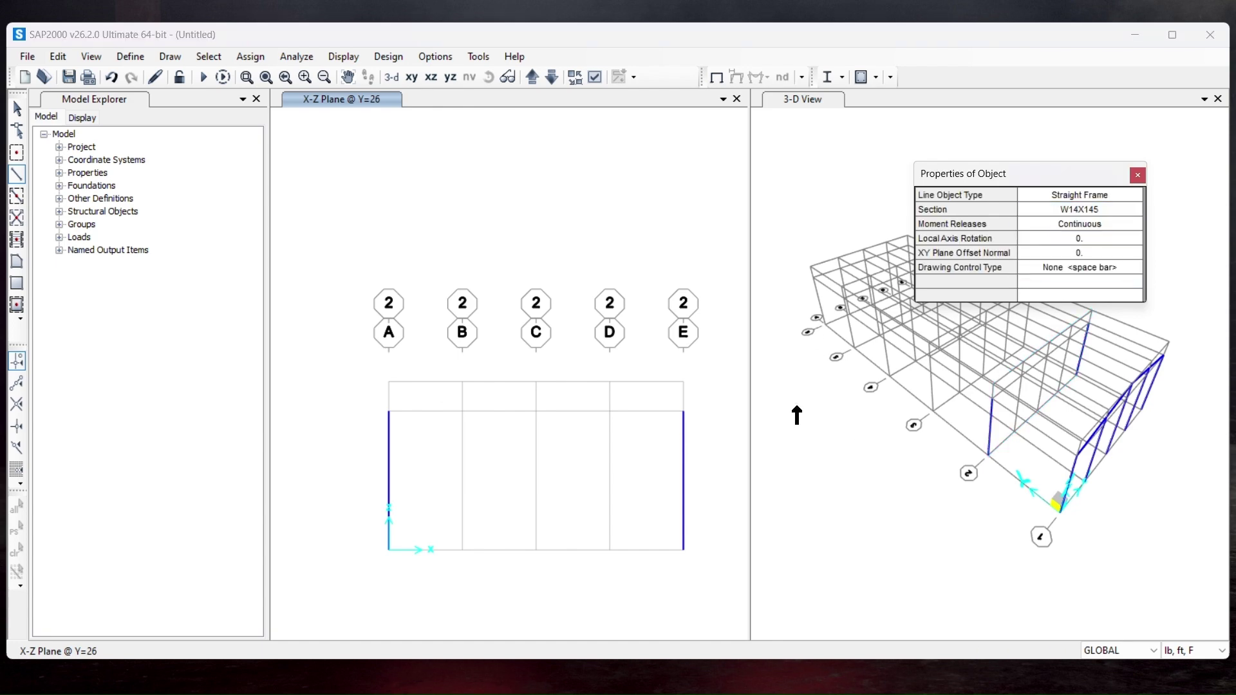
click(683, 410)
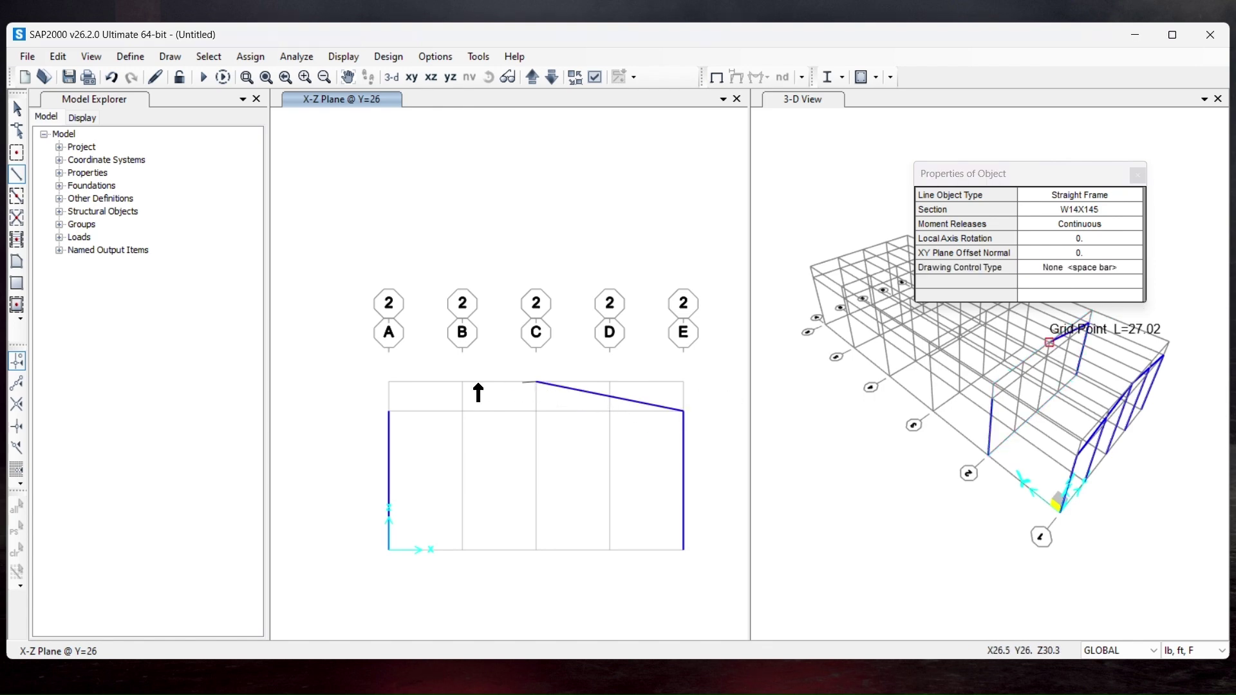
click(389, 411)
right_click(388, 415)
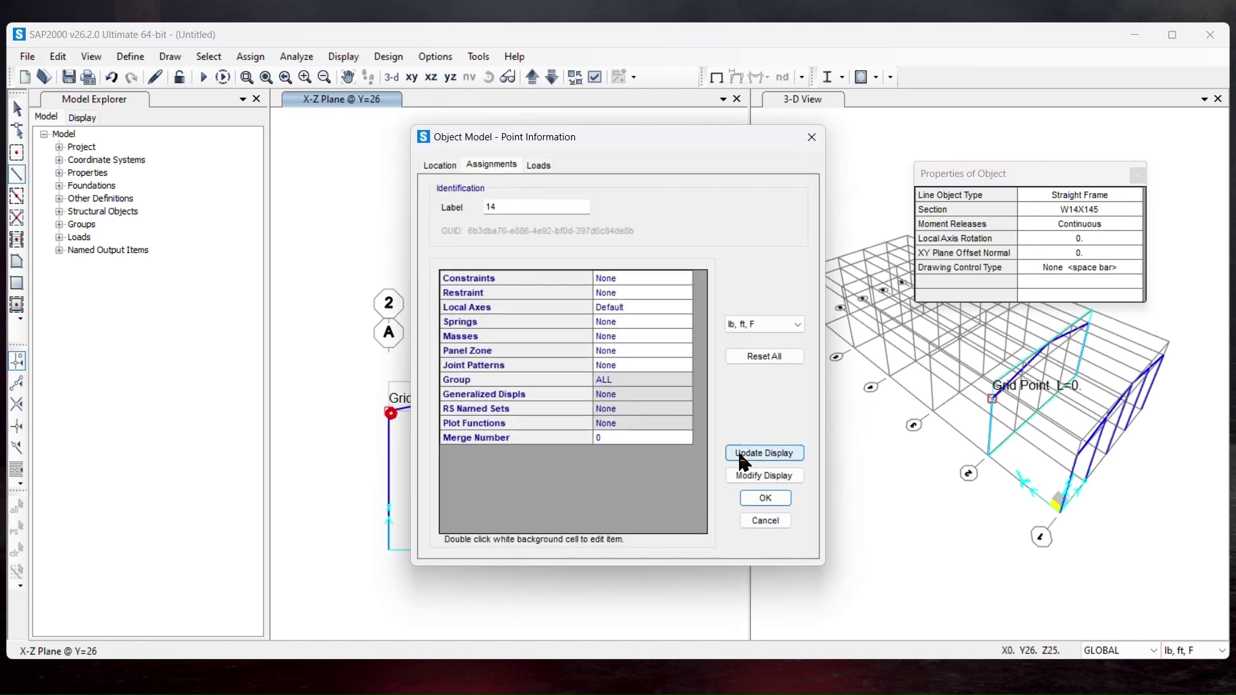
click(812, 139)
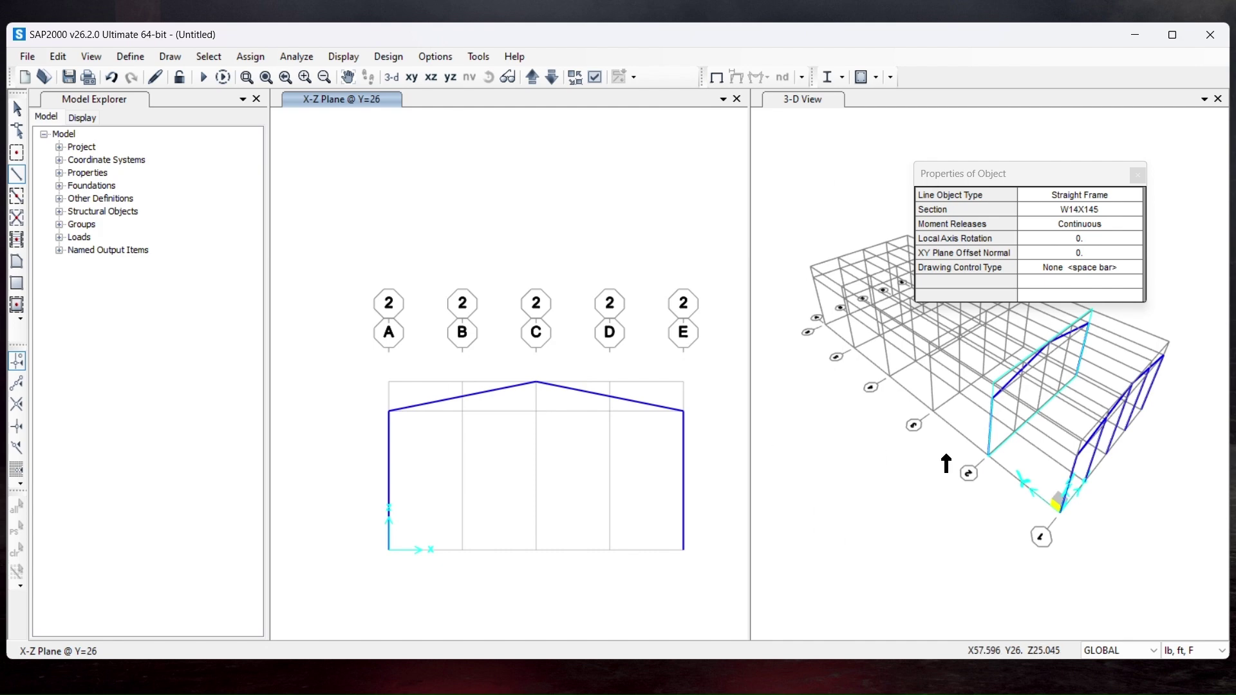
click(1136, 175)
key(Escape)
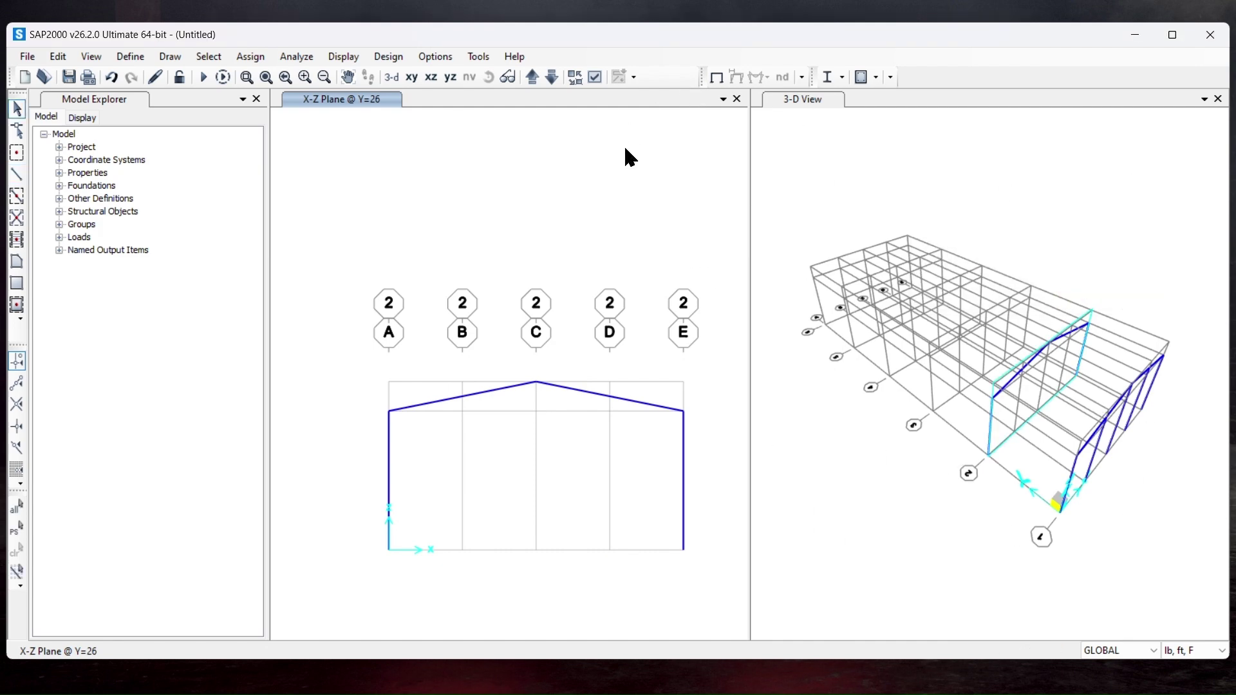
Rotate the 3-D view to face the gable frames from the front, with the column bases lined up along the bottom
click(960, 212)
click(489, 77)
drag(1171, 289, 1120, 204)
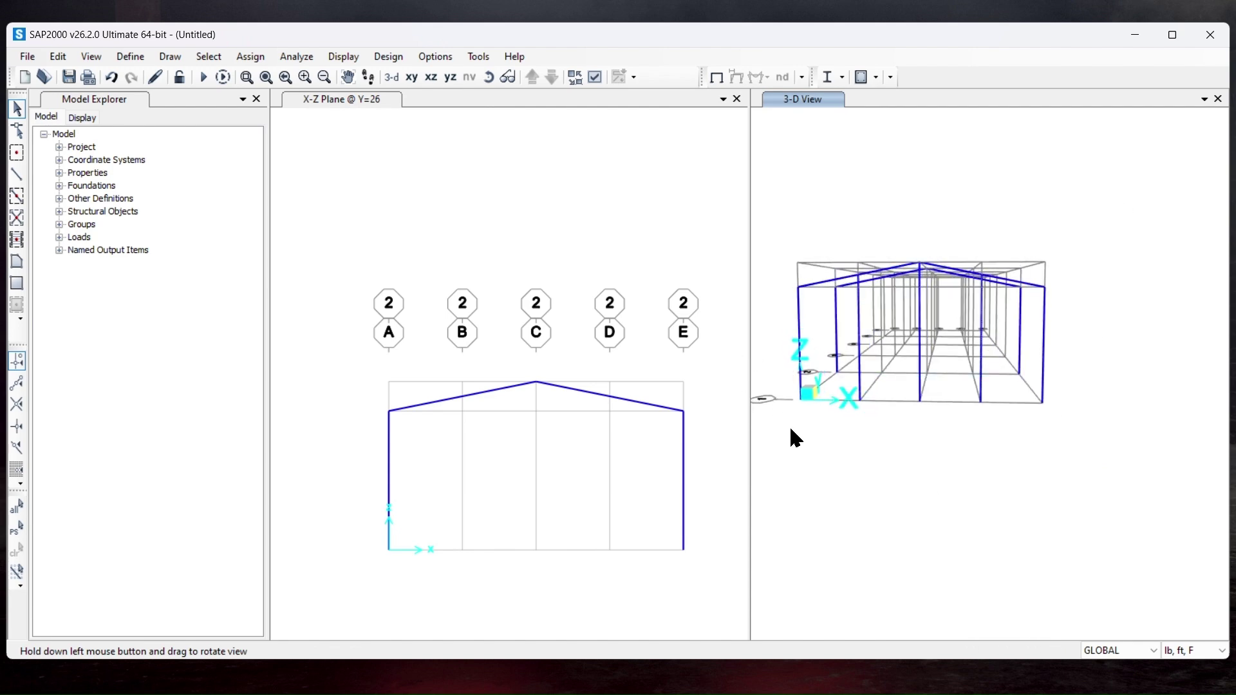
drag(766, 424, 1107, 334)
key(Delete)
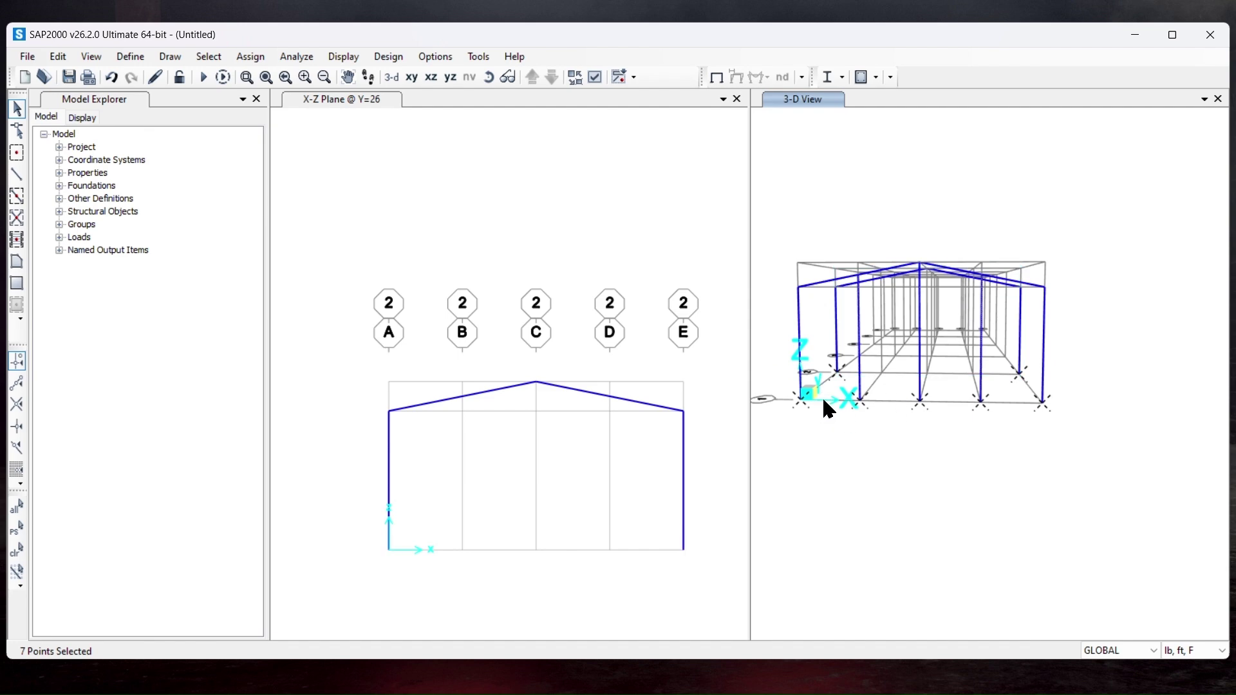
drag(1083, 447, 782, 344)
key(Delete)
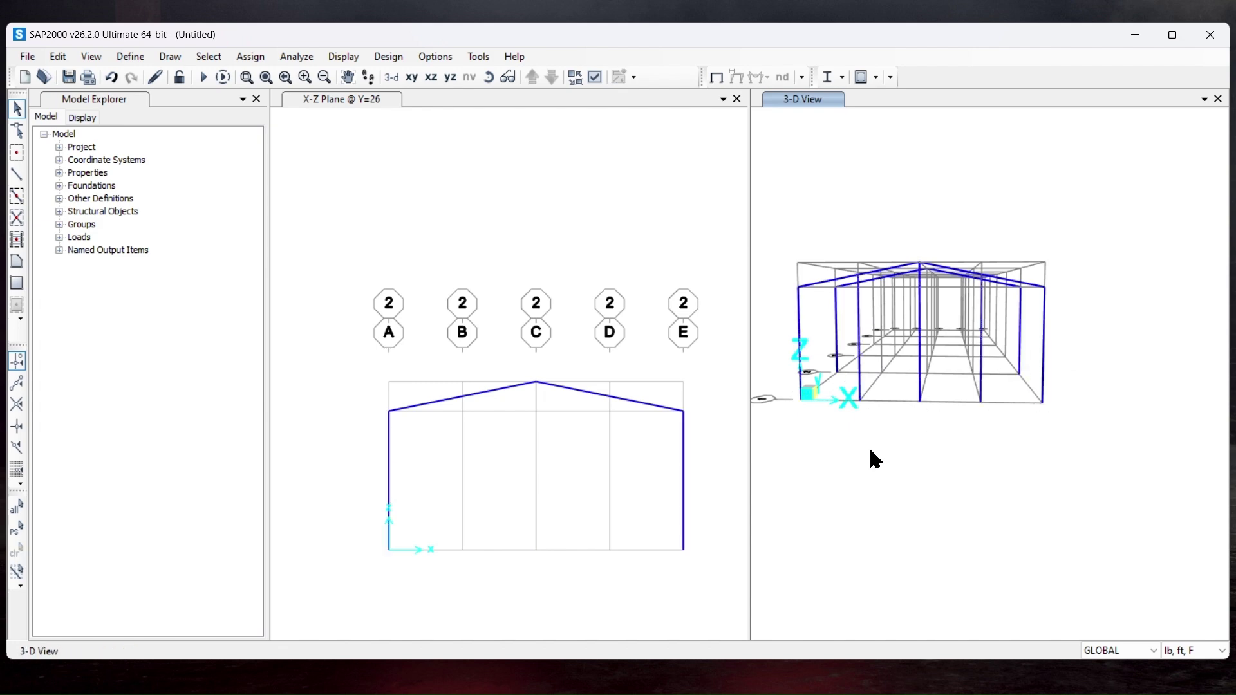
Assign pinned joint restraints, fixing translations 1, 2 and 3, to all column base joints of the two gable frames
drag(762, 452, 1089, 335)
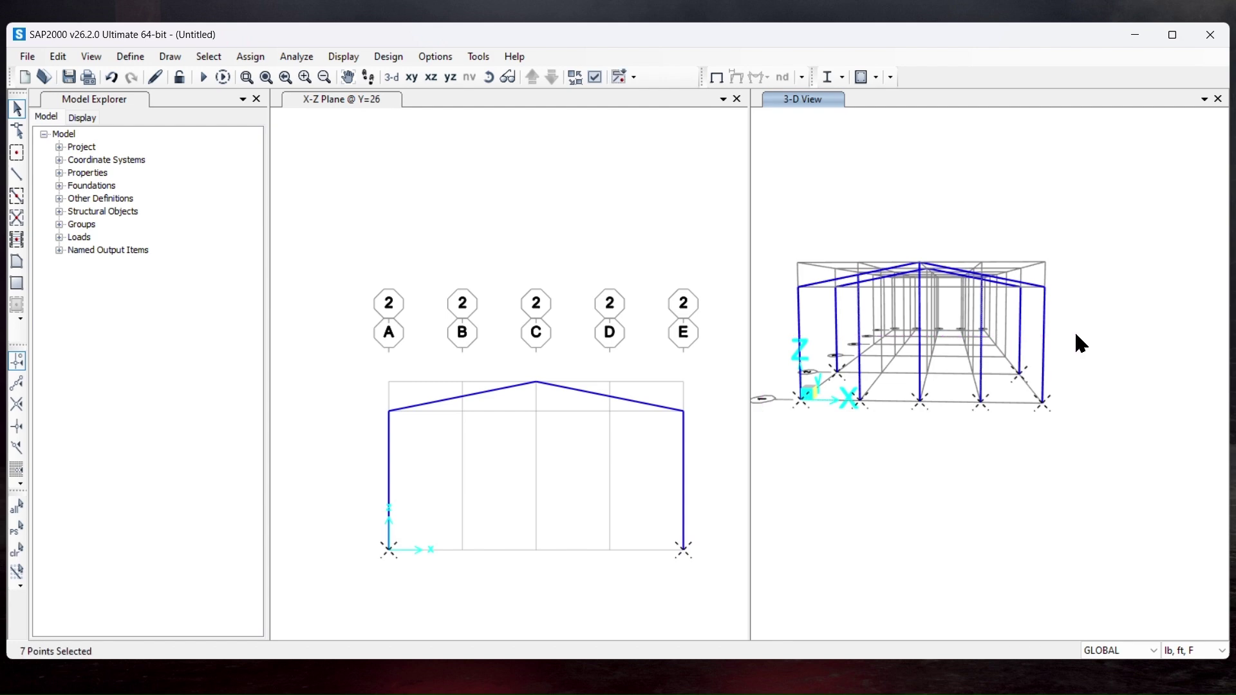
click(260, 57)
mouse_move(350, 78)
click(502, 77)
click(586, 382)
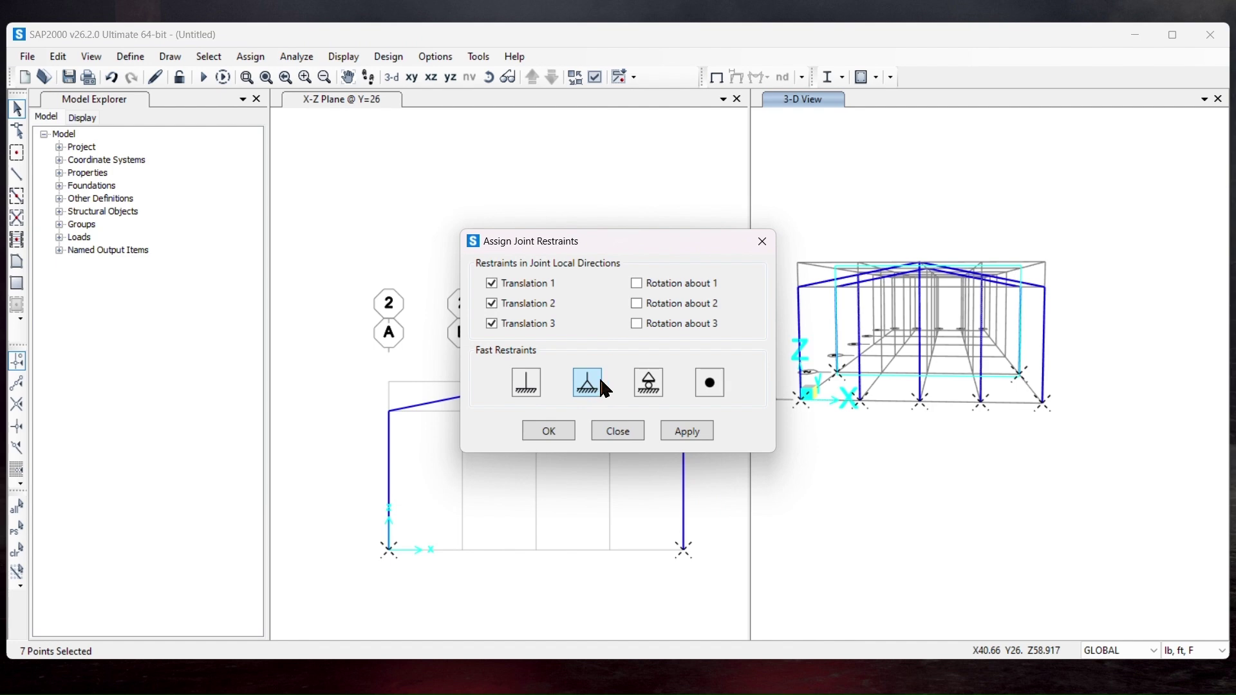
click(549, 431)
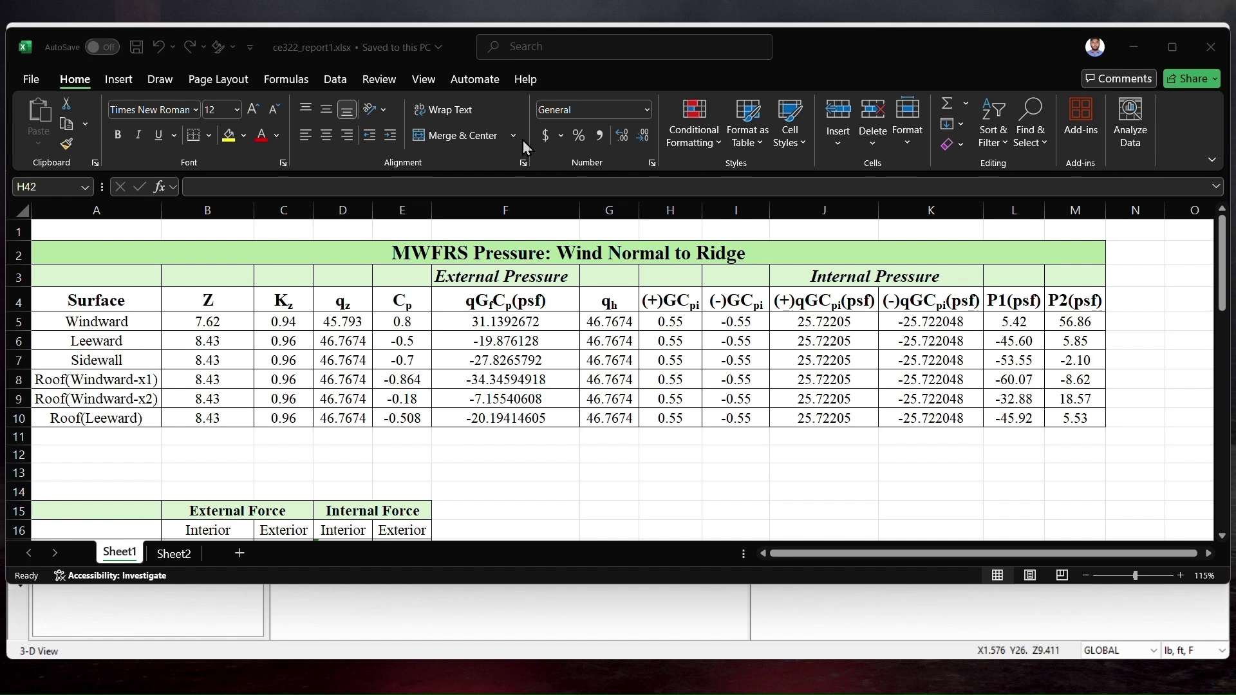
Review the wind-normal-to-ridge pressures and the external and internal force table in the ce322_report1.xlsx spreadsheet
scroll(283, 514, down, 2)
scroll(262, 419, down, 2)
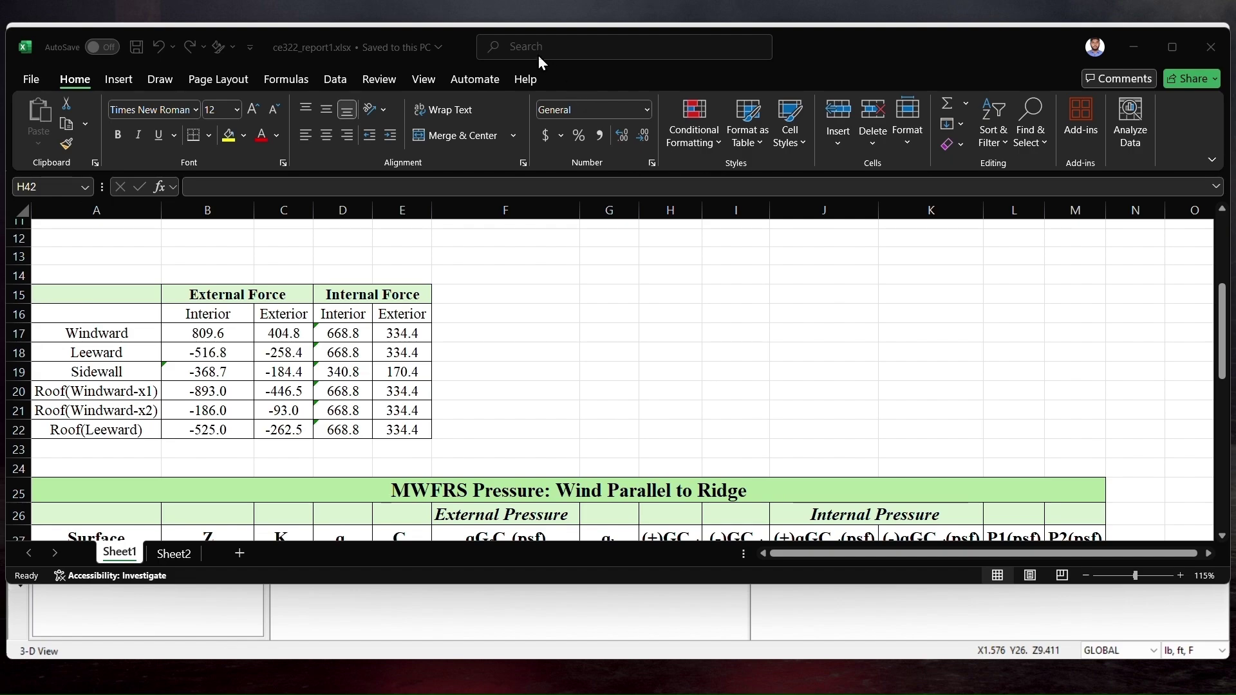
Switch to the whiteboard and mark the isometric view with a wind arrow labelled "Wind" and hatching on the windward, leeward and side walls
key(alt+Tab)
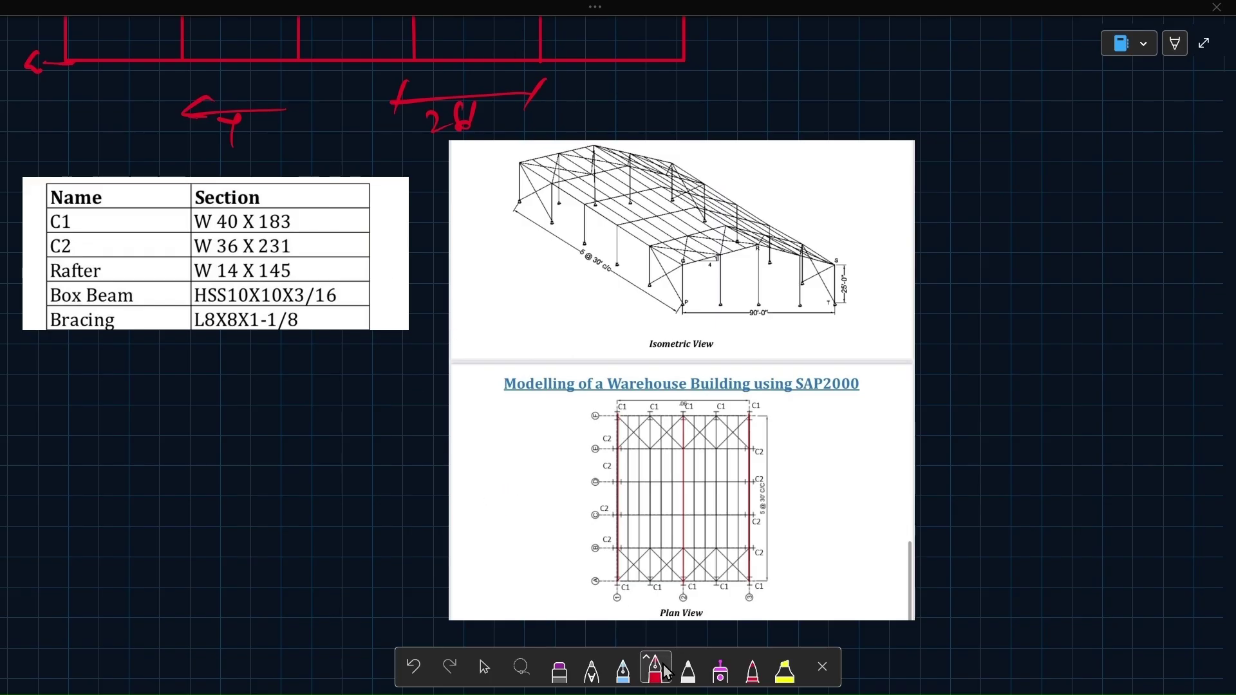
mouse_move(475, 329)
mouse_down()
mouse_move(550, 289)
mouse_move(542, 321)
mouse_move(591, 336)
mouse_up()
drag(522, 201, 657, 260)
drag(564, 205, 634, 275)
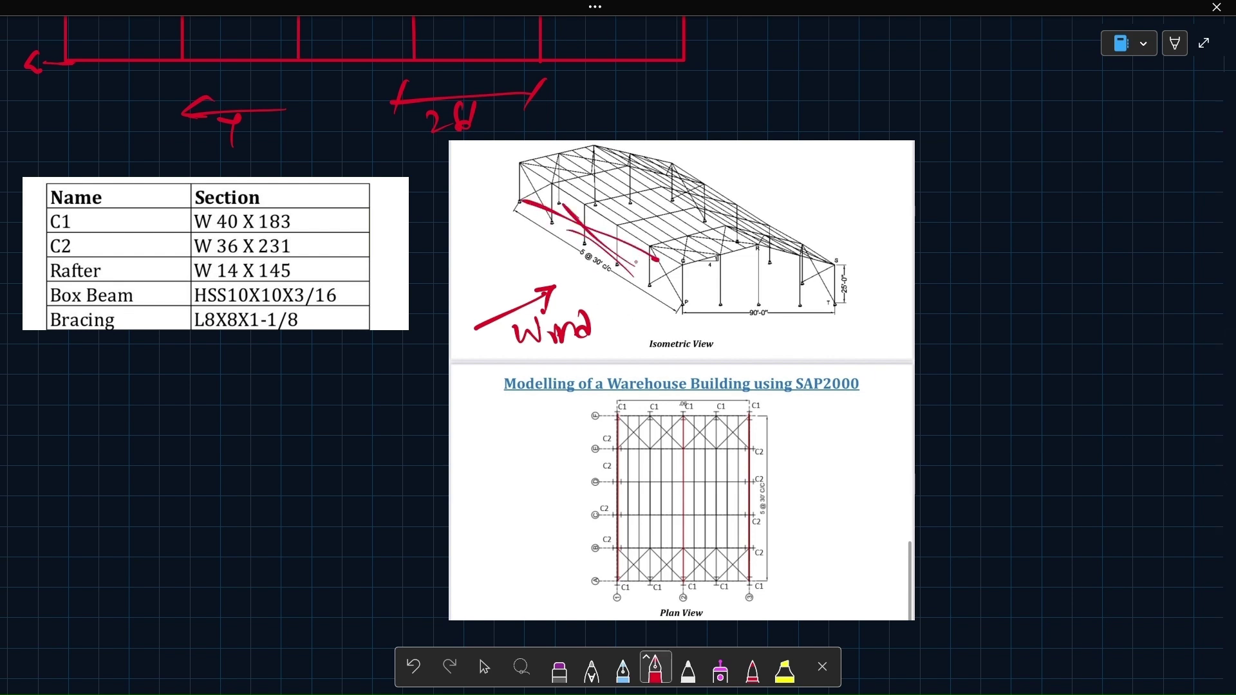
drag(745, 175, 823, 234)
drag(748, 194, 798, 223)
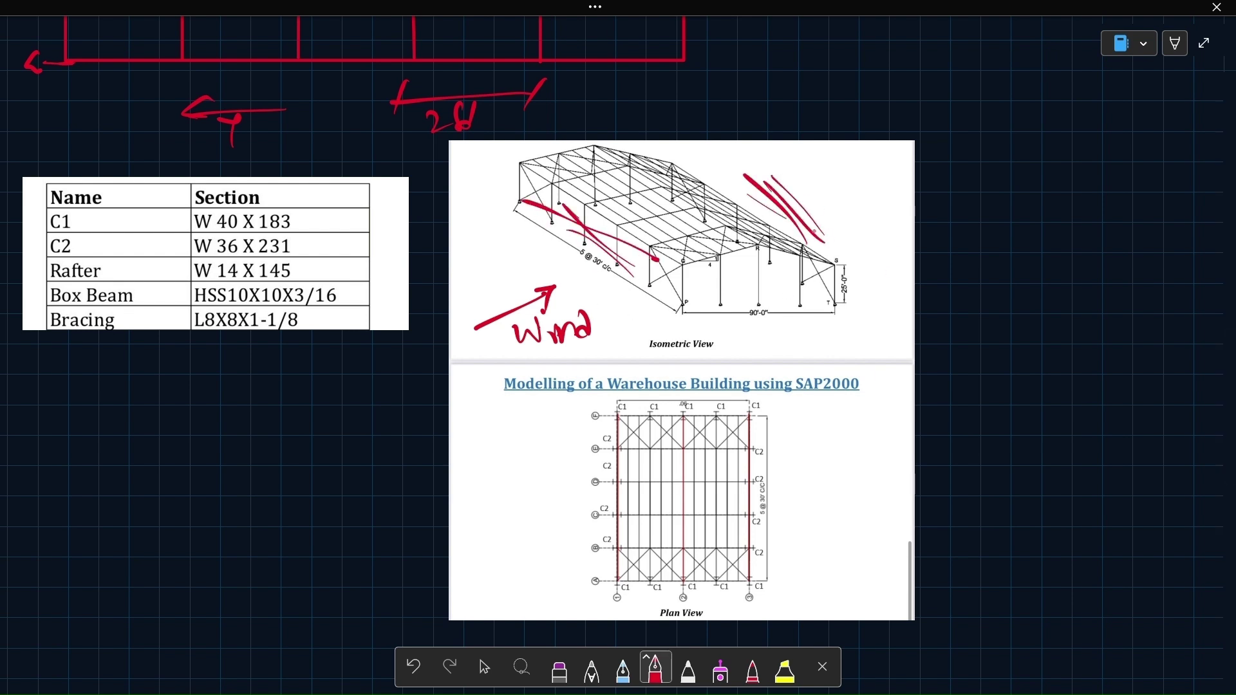
drag(708, 284, 803, 291)
drag(719, 271, 770, 271)
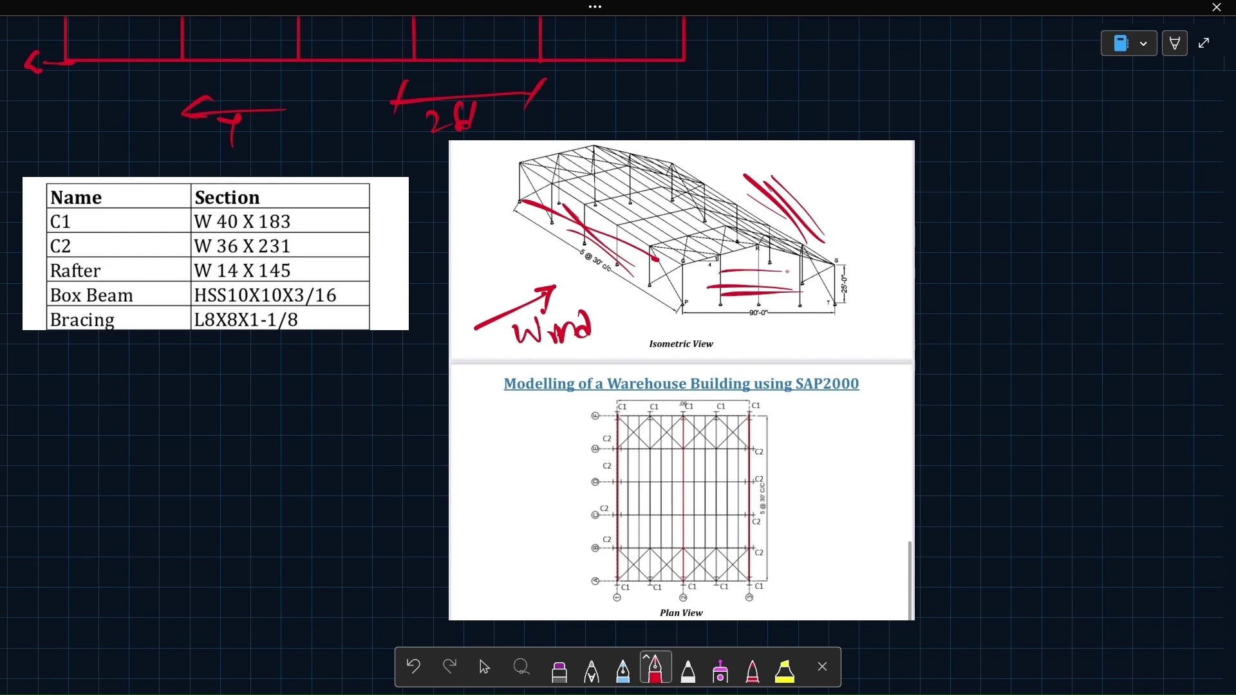
Hatch the windward and leeward roof slopes on the isometric view of the warehouse
drag(569, 179, 621, 171)
key(ctrl+z)
mouse_move(590, 194)
mouse_down()
mouse_move(641, 174)
mouse_move(673, 183)
mouse_up()
mouse_move(618, 189)
mouse_down()
mouse_move(644, 175)
mouse_move(669, 238)
mouse_up()
drag(619, 188, 676, 233)
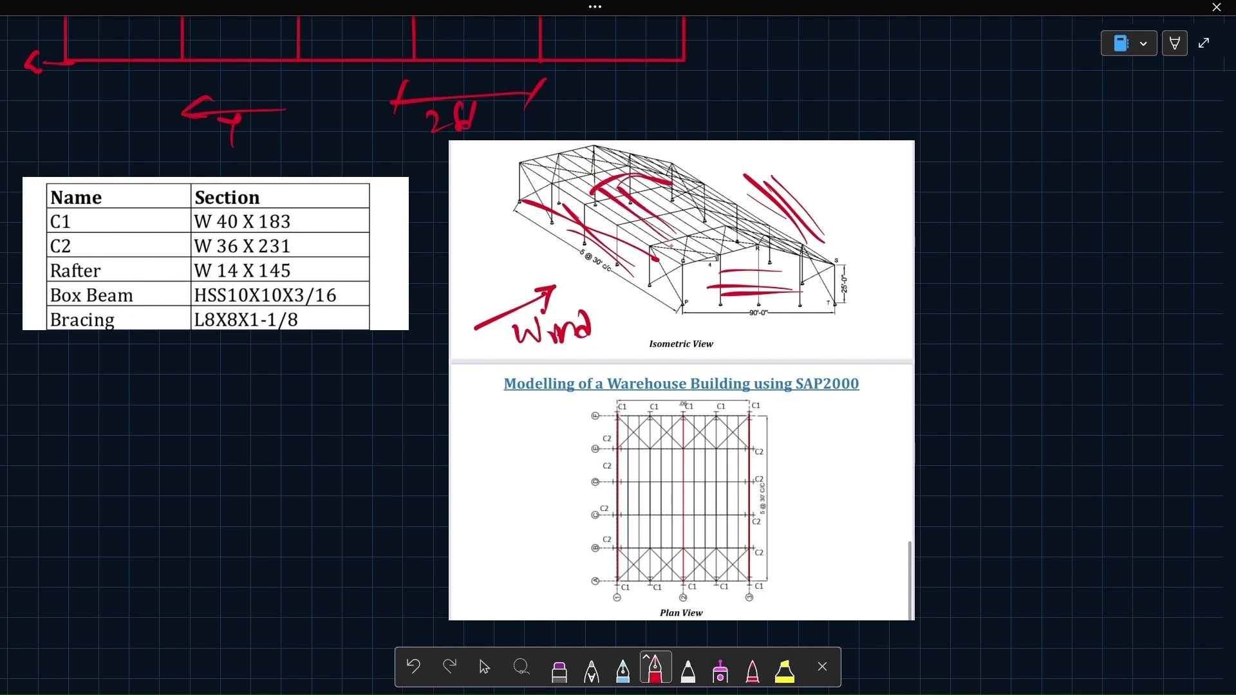
drag(682, 185, 713, 230)
drag(693, 177, 717, 216)
Annotate the isometric view with further handwritten wind-direction arrows and notes beside both long sides of the building
drag(474, 289, 532, 265)
mouse_move(462, 249)
mouse_down()
mouse_move(473, 256)
mouse_move(454, 264)
mouse_up()
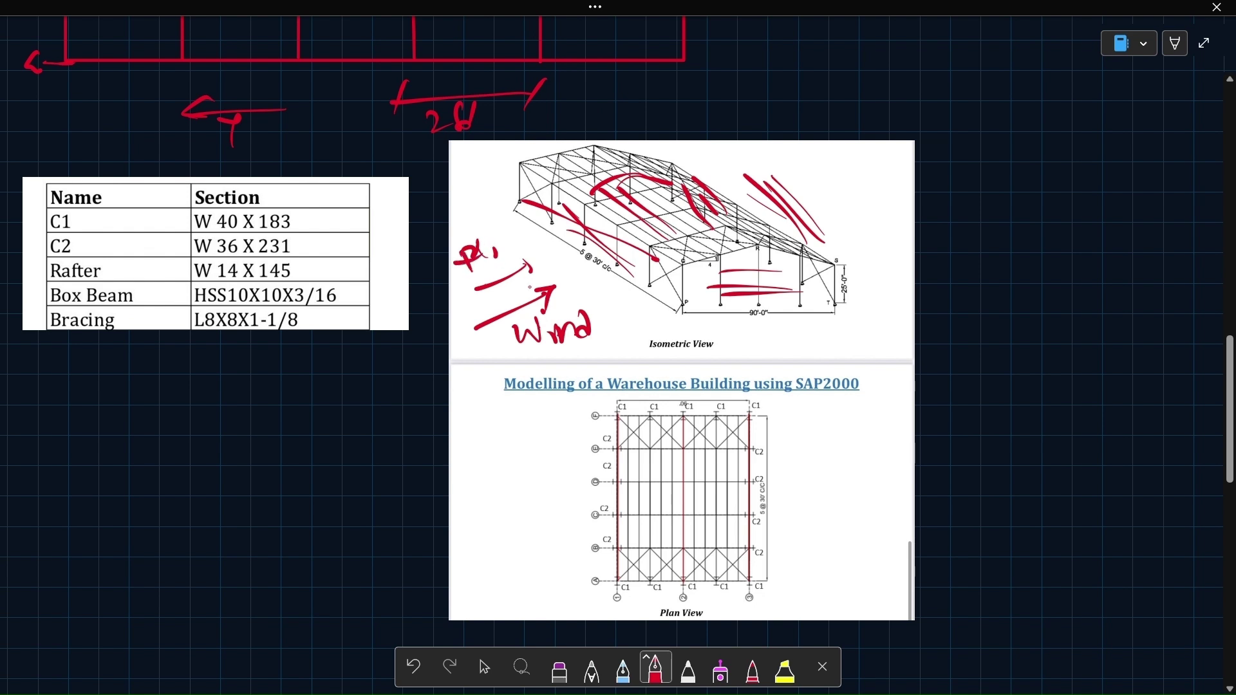
mouse_move(548, 260)
mouse_down()
mouse_move(543, 286)
mouse_move(567, 278)
mouse_move(590, 291)
mouse_up()
mouse_move(865, 186)
mouse_down()
mouse_move(815, 225)
mouse_move(835, 219)
mouse_up()
mouse_move(831, 162)
mouse_down()
mouse_move(780, 181)
mouse_move(802, 188)
mouse_up()
mouse_move(835, 238)
mouse_down()
mouse_move(855, 226)
mouse_move(874, 236)
mouse_up()
mouse_move(876, 217)
mouse_down()
mouse_move(865, 237)
mouse_move(881, 251)
mouse_up()
drag(815, 177, 873, 188)
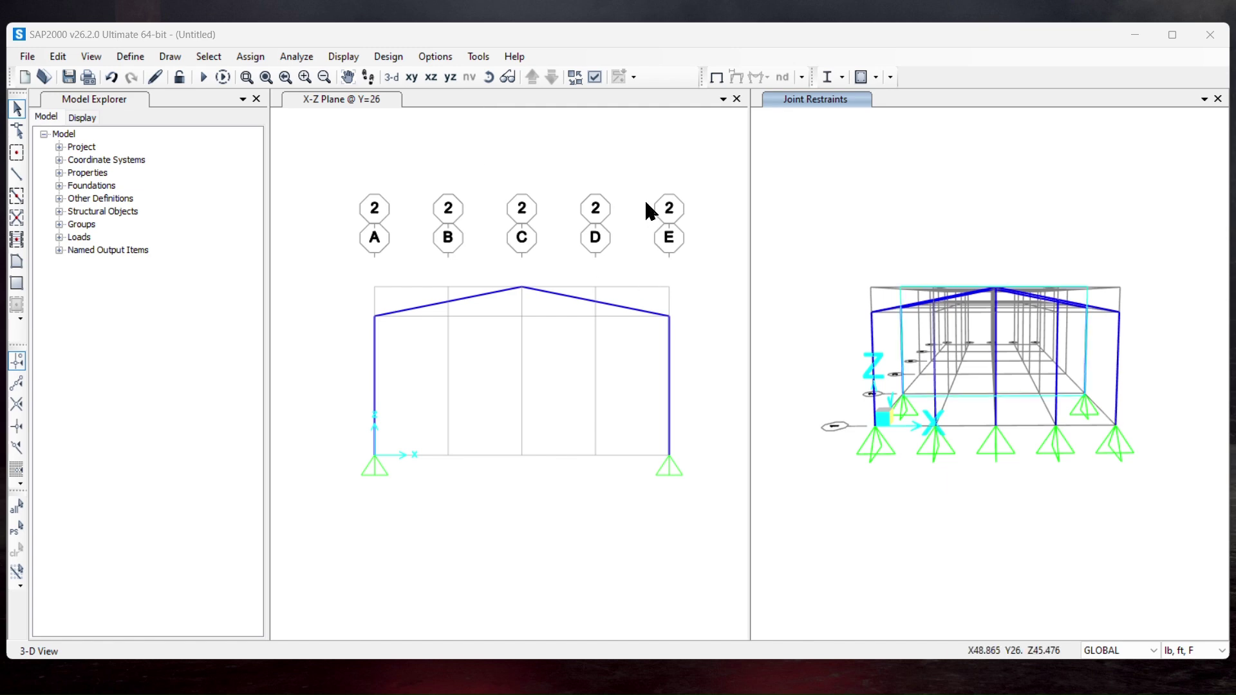
Return to SAP2000 and set the DEAD load pattern's self weight multiplier to 0
click(127, 59)
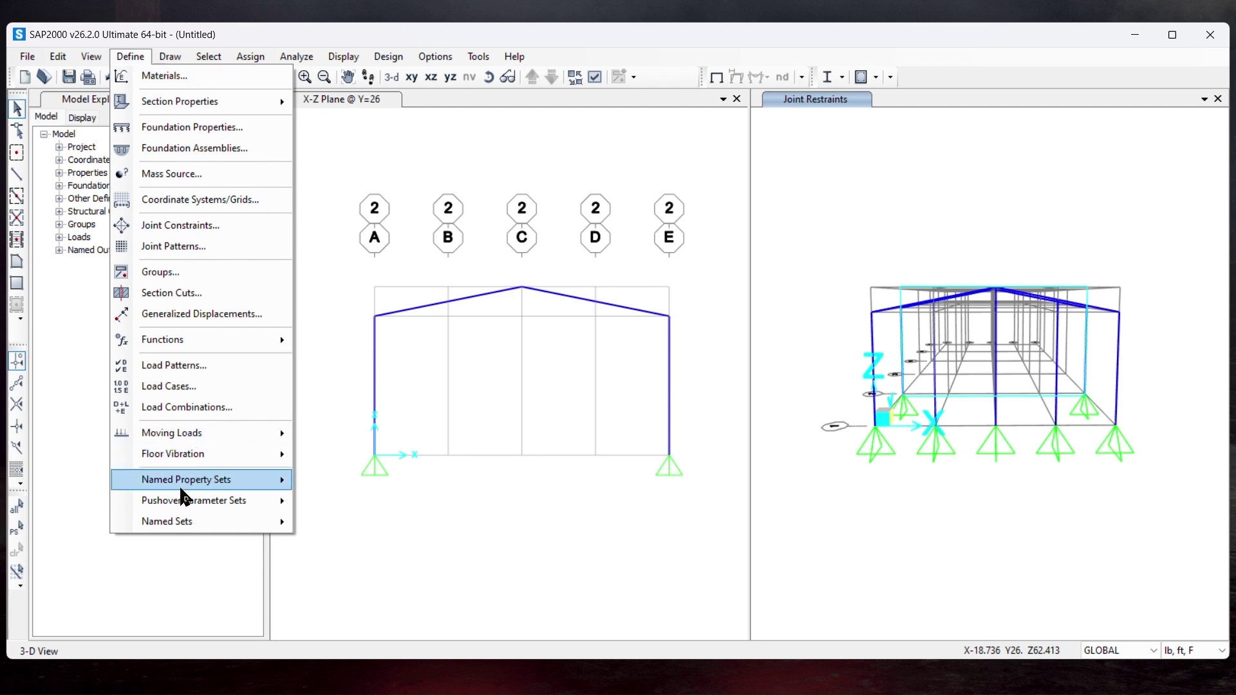
click(188, 366)
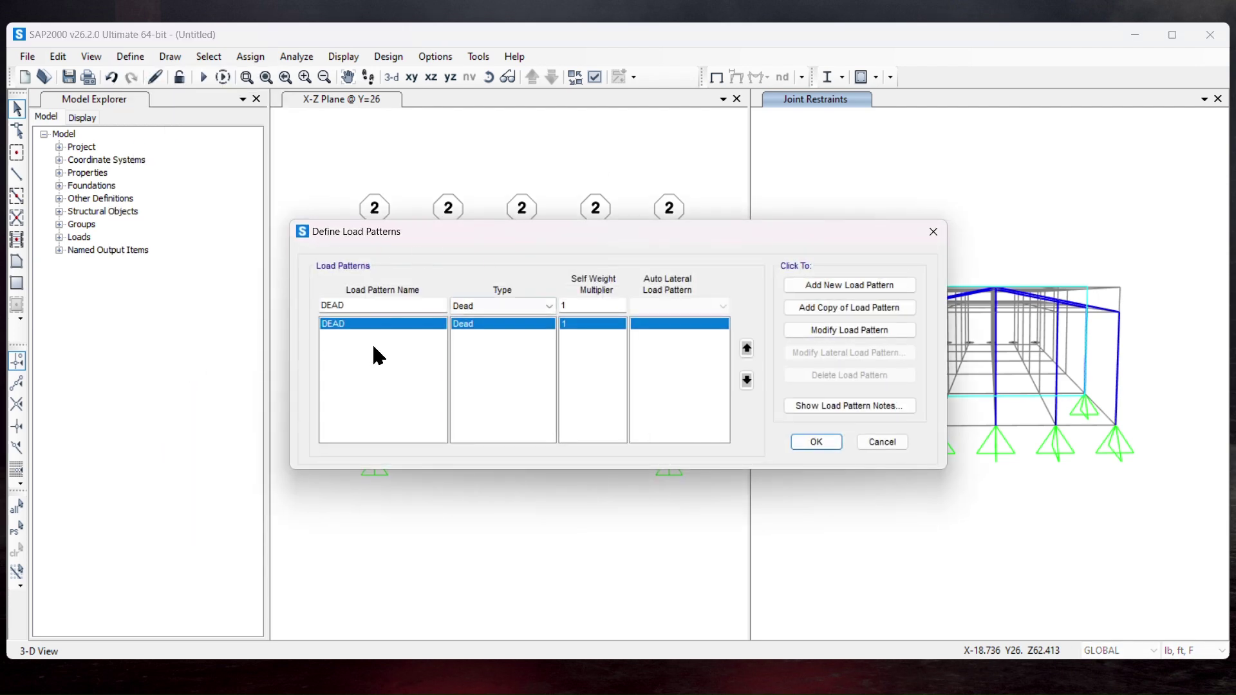
double_click(573, 307)
text(0)
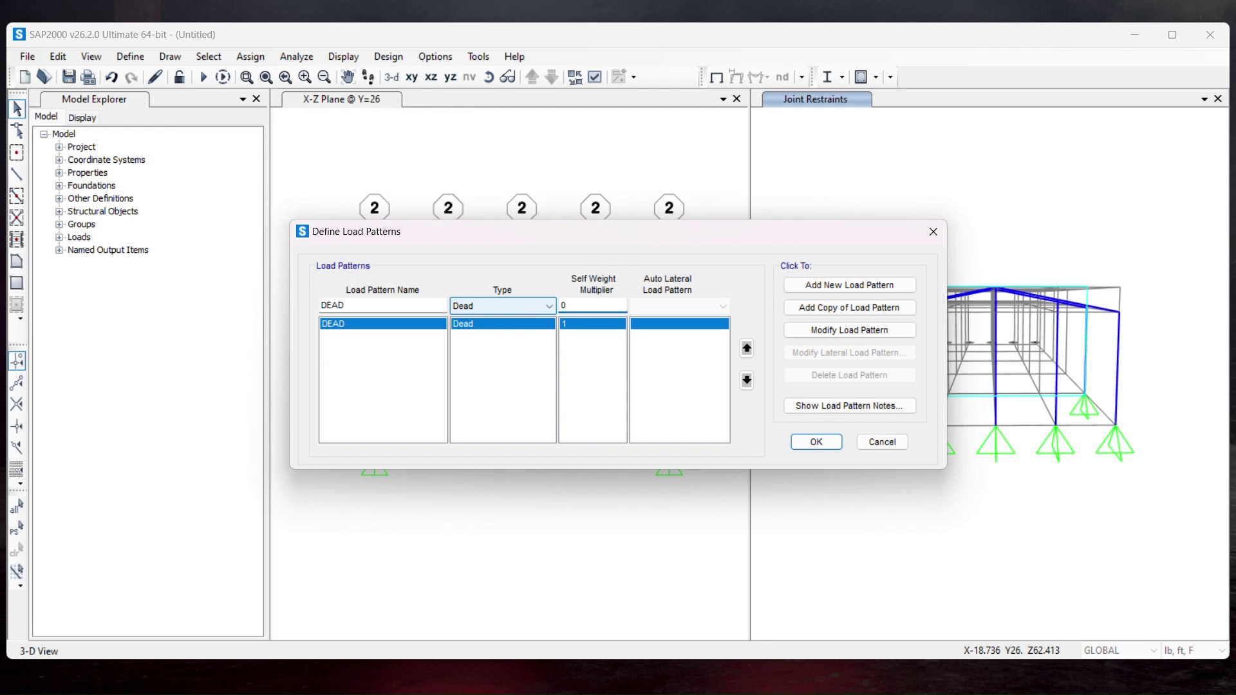
click(859, 331)
Add a load pattern named LL of type Live with self weight multiplier 0
click(470, 307)
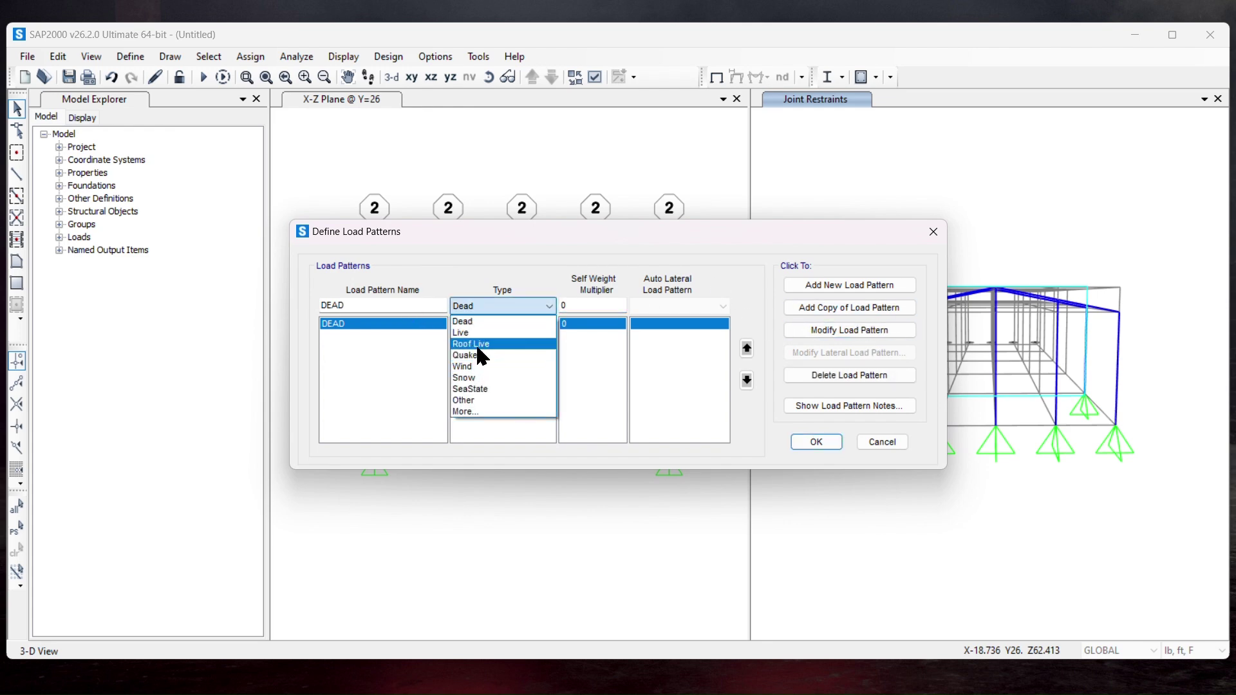
click(480, 335)
double_click(386, 306)
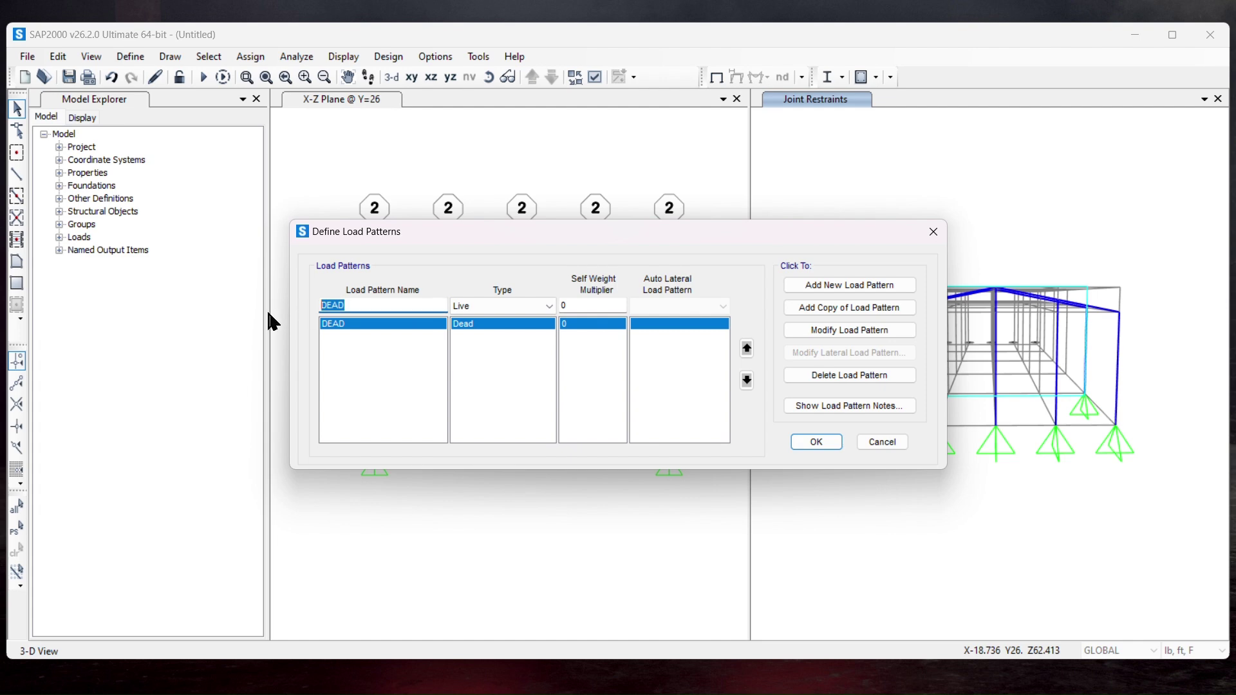
text(LL)
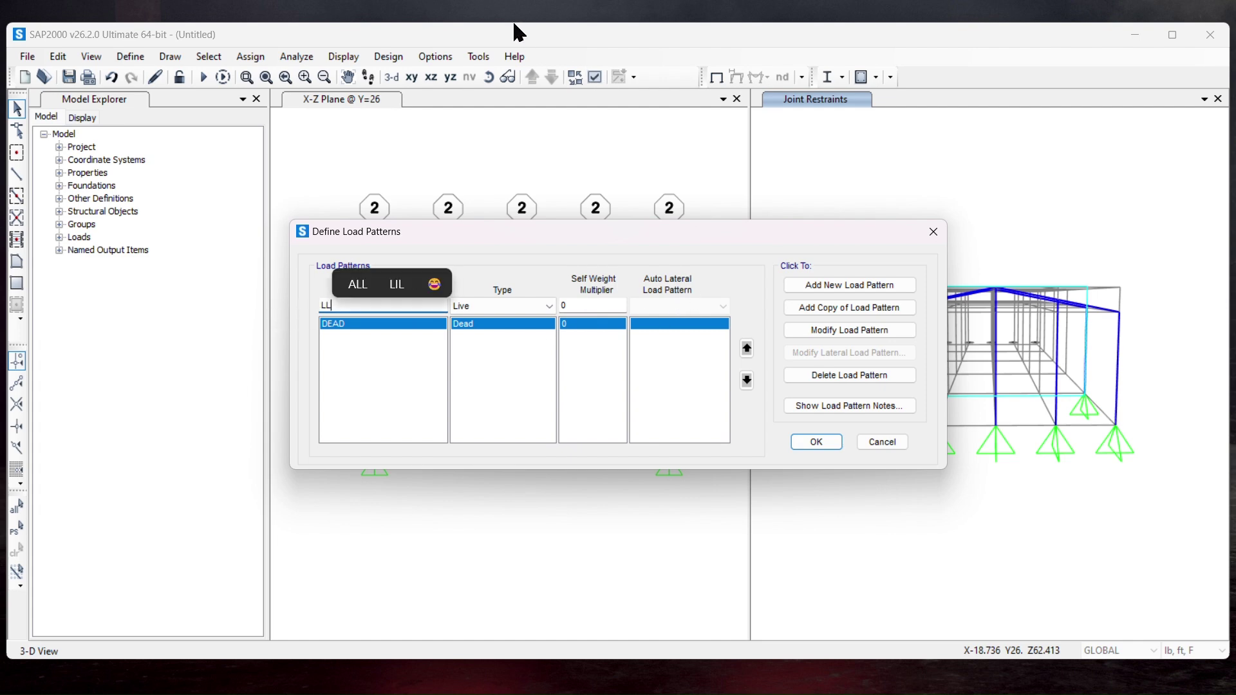
click(821, 285)
Add a Wind load pattern named WL+X1 with the auto lateral load pattern set to None
double_click(349, 305)
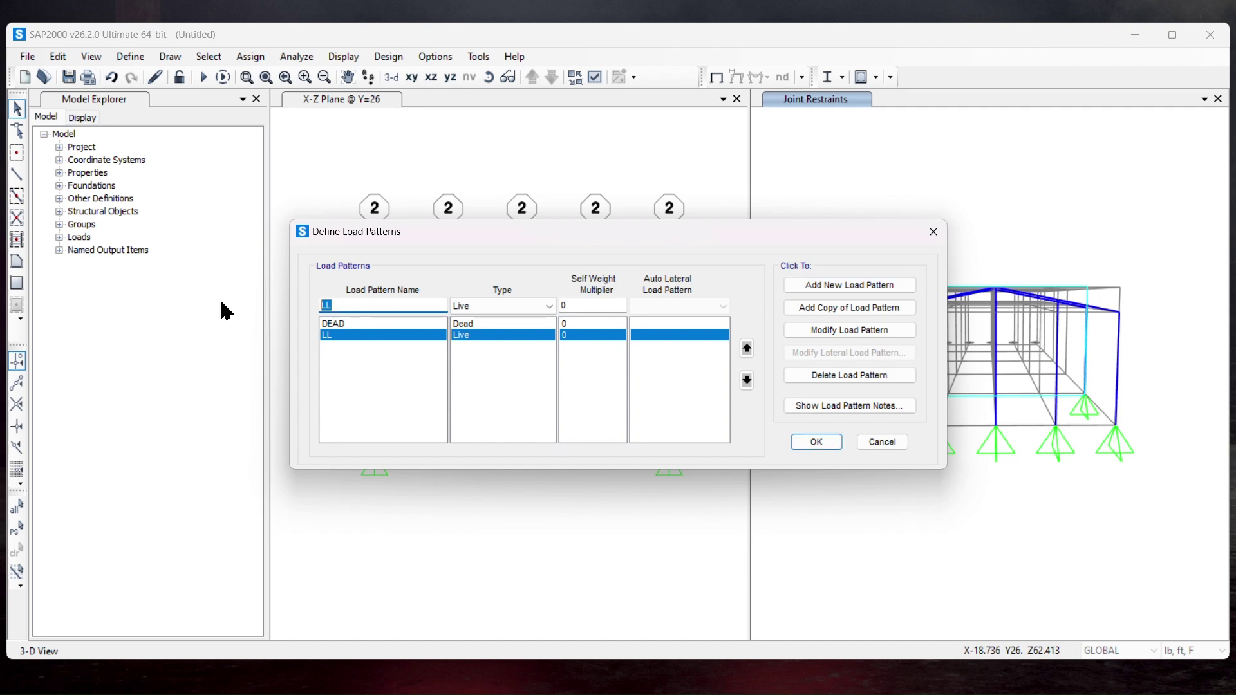
text(WL+X1)
click(503, 308)
click(507, 364)
scroll(666, 598, down, 2)
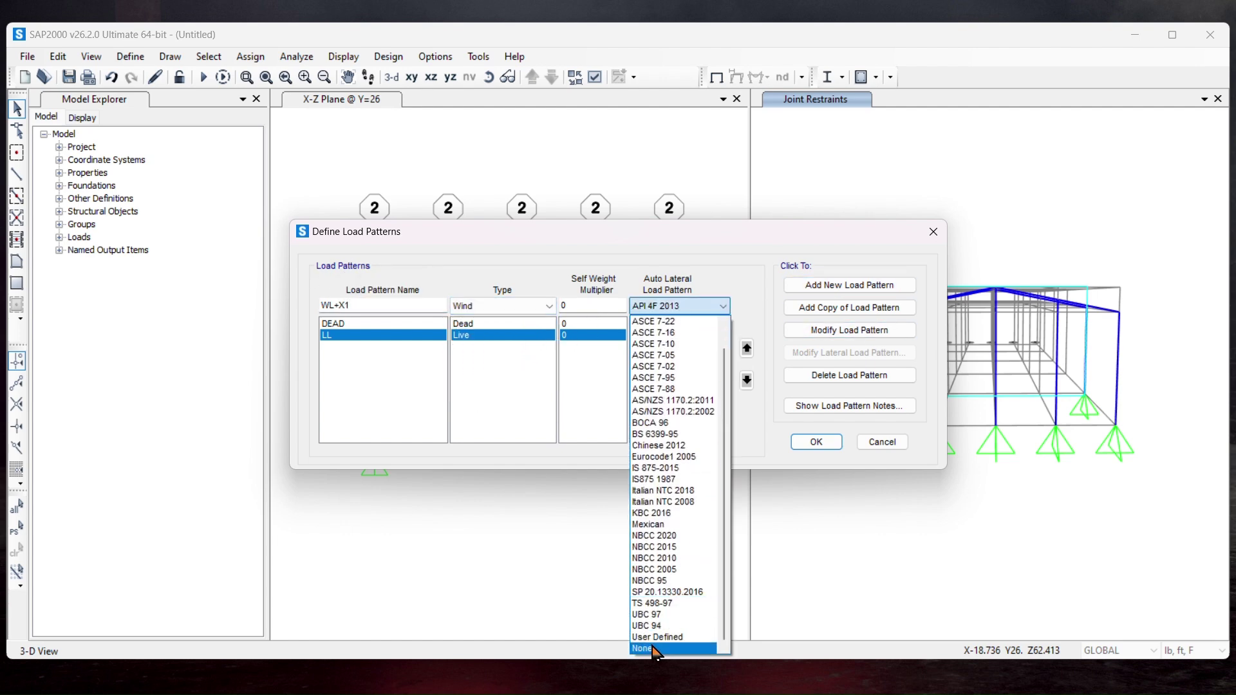
click(660, 648)
click(851, 285)
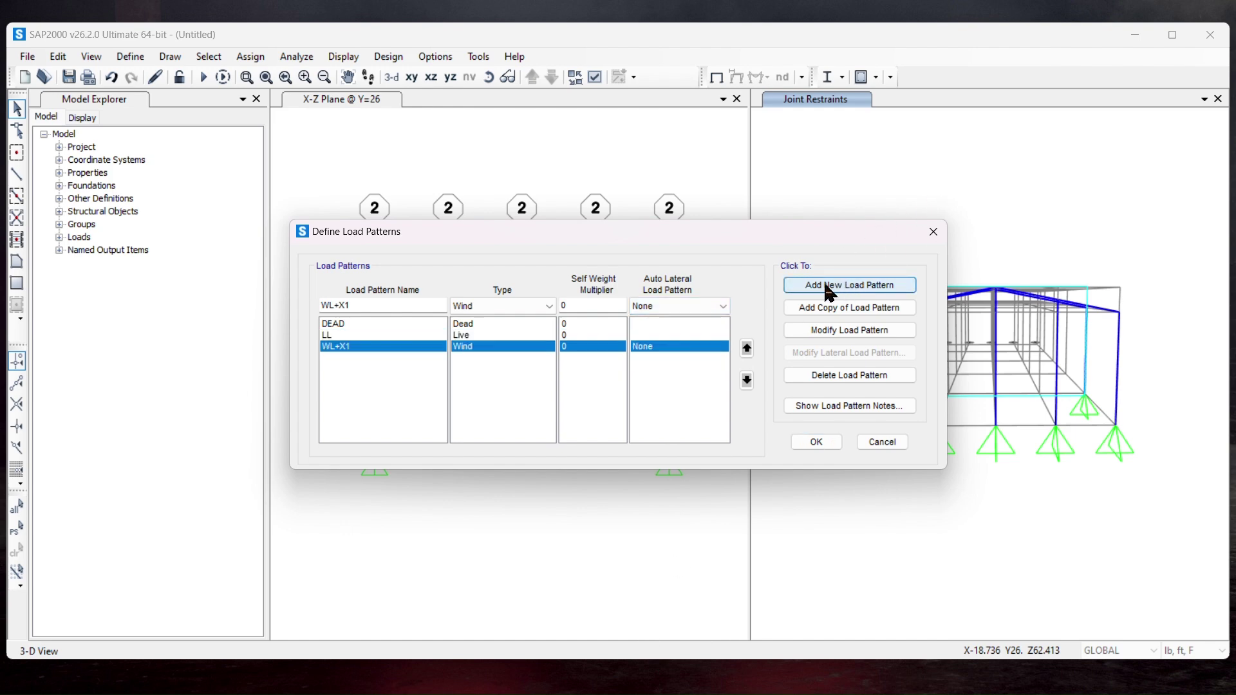
Add a second Wind load pattern named WL+X2 with no auto lateral load
click(390, 307)
key(BackSpace)
text(2)
click(877, 284)
Add the Wind load patterns WL-X1 and WL-X2 without auto lateral load and accept the load pattern definitions
click(397, 306)
key(BackSpace)
key(BackSpace)
key(BackSpace)
text(-X1)
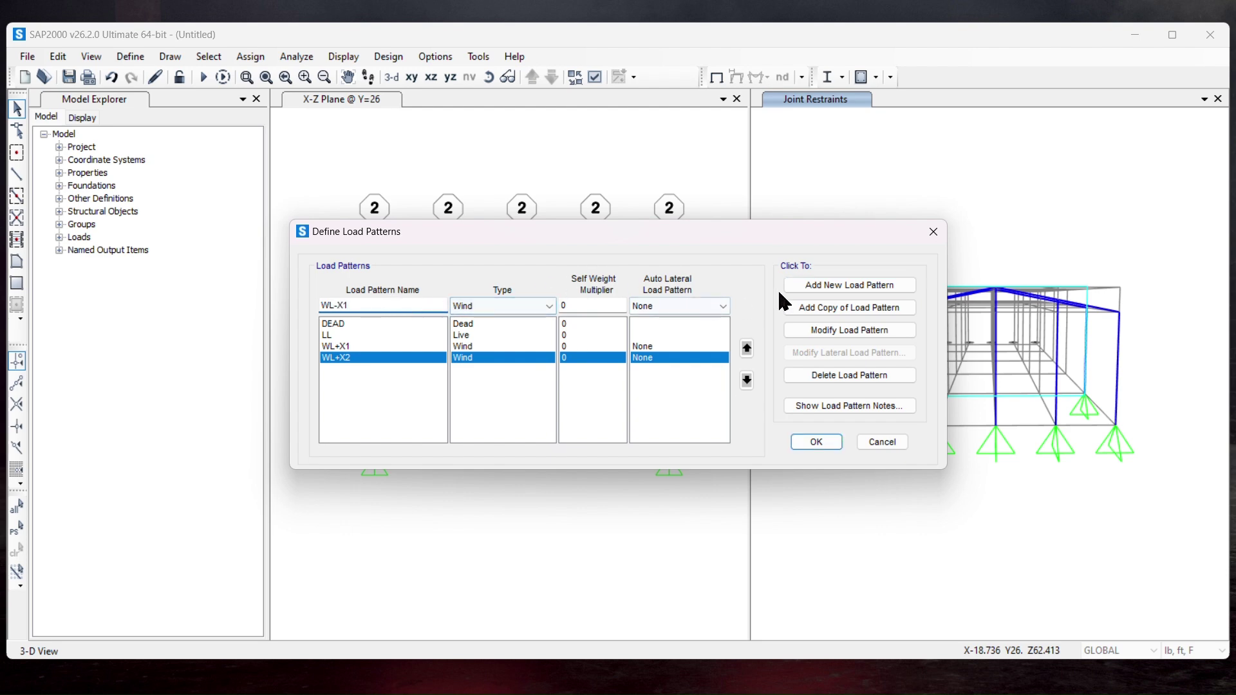
click(890, 284)
click(437, 302)
key(BackSpace)
text(2)
click(843, 285)
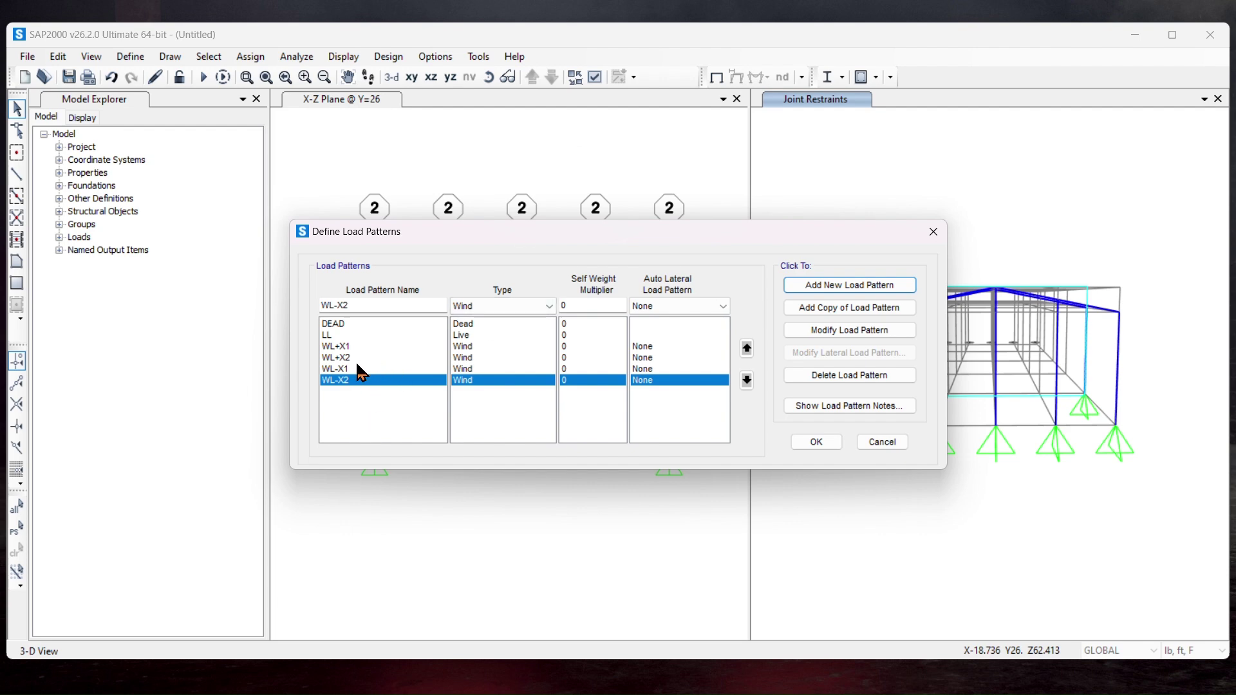
click(818, 441)
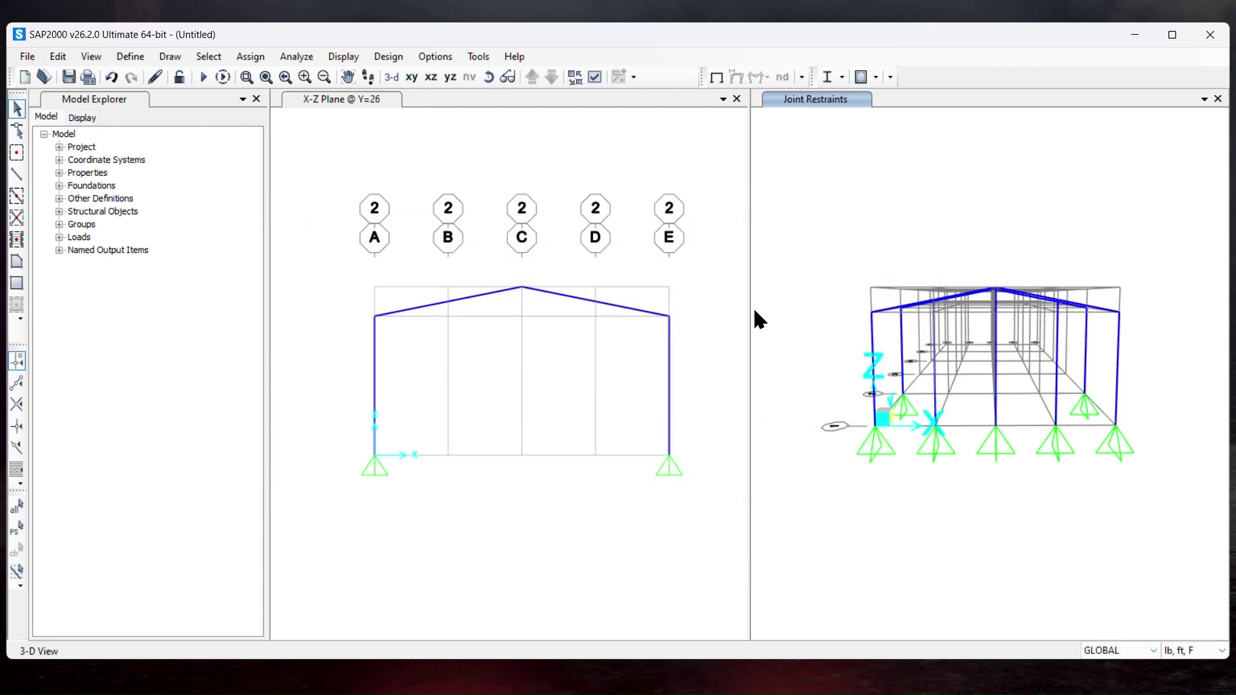
Start a distributed frame load on the gridline A column of frame 2, using pattern WL+X1, GLOBAL coordinates and X direction
drag(750, 316, 1004, 315)
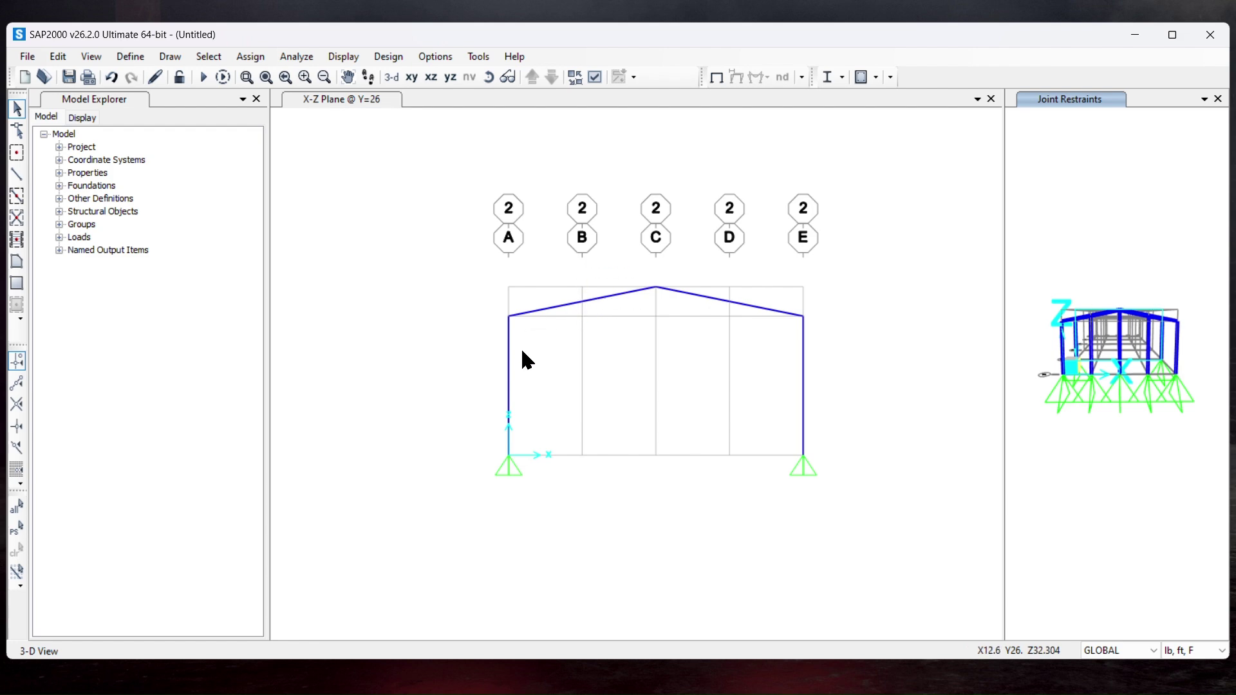
click(508, 394)
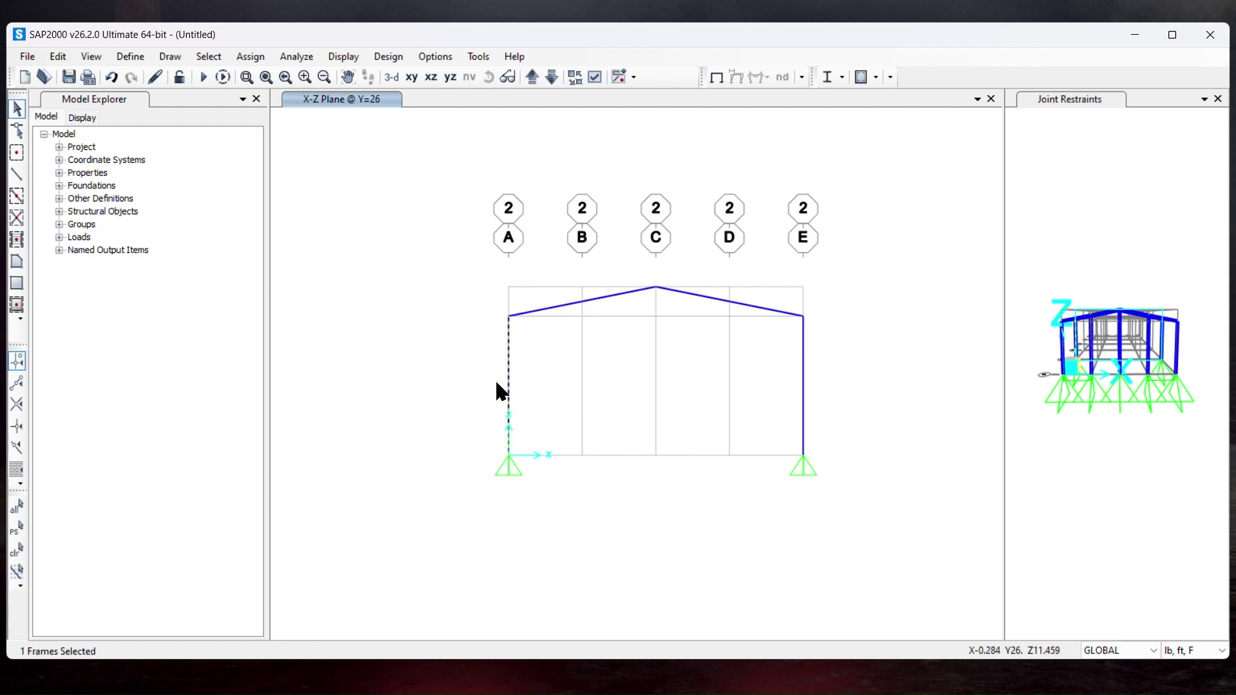
click(250, 56)
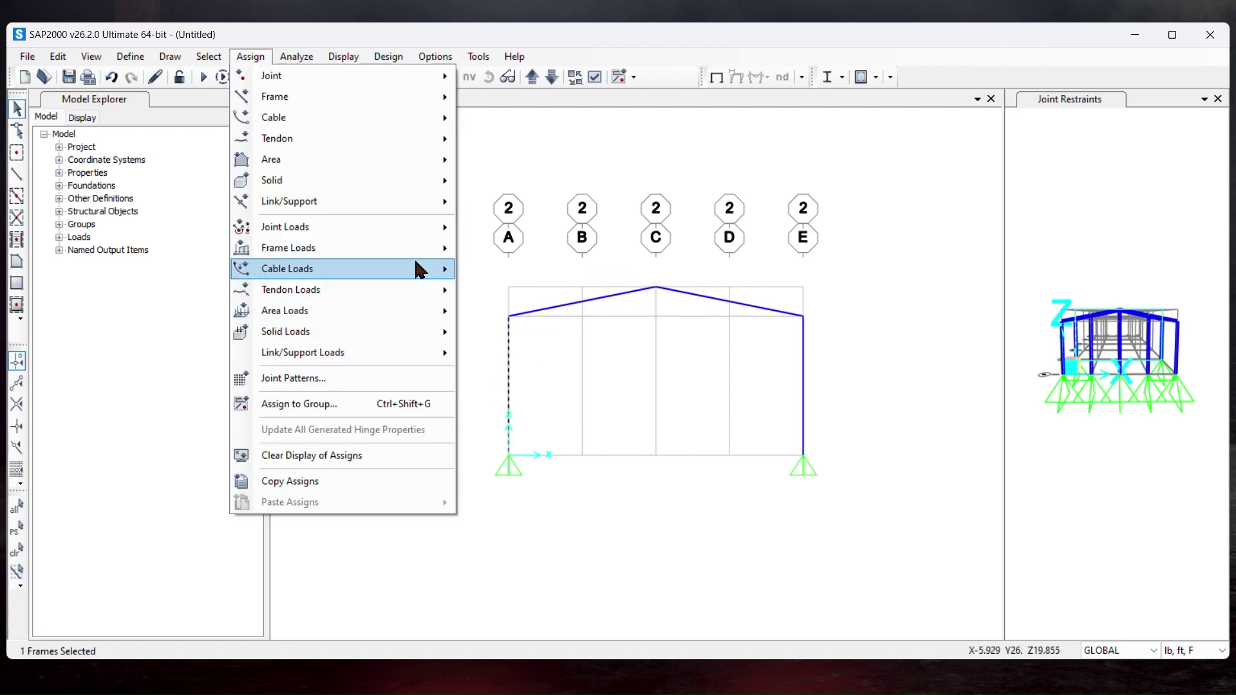
mouse_move(417, 251)
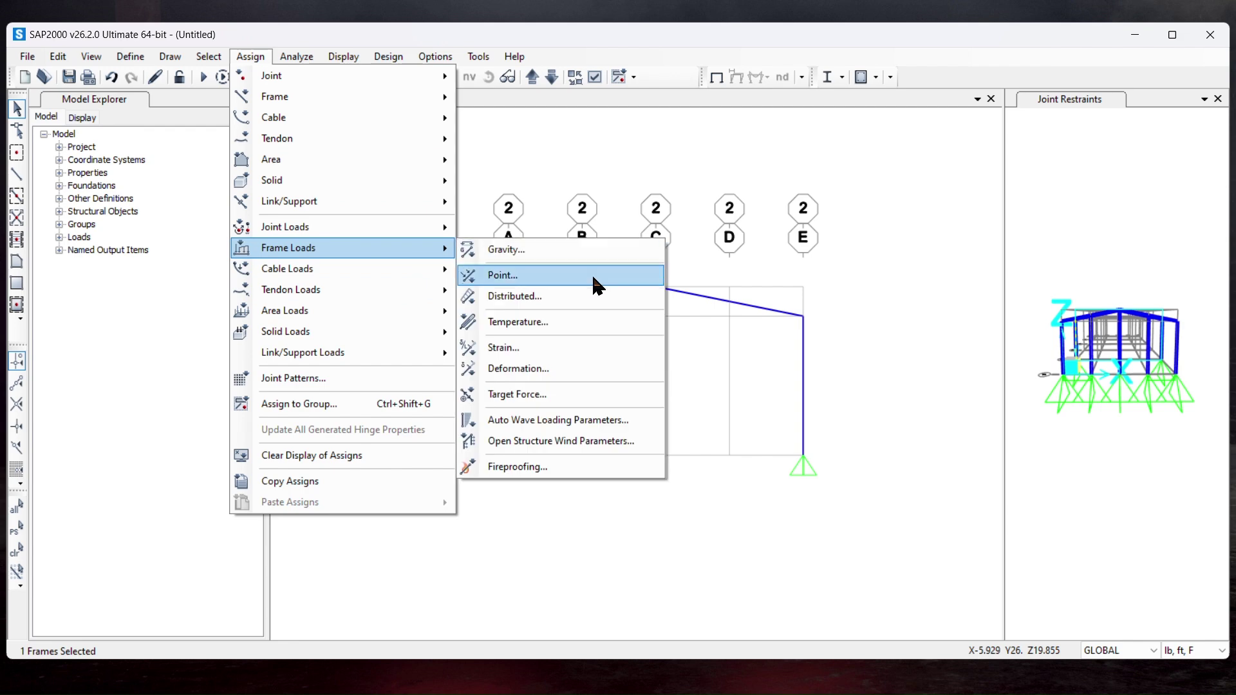
click(562, 297)
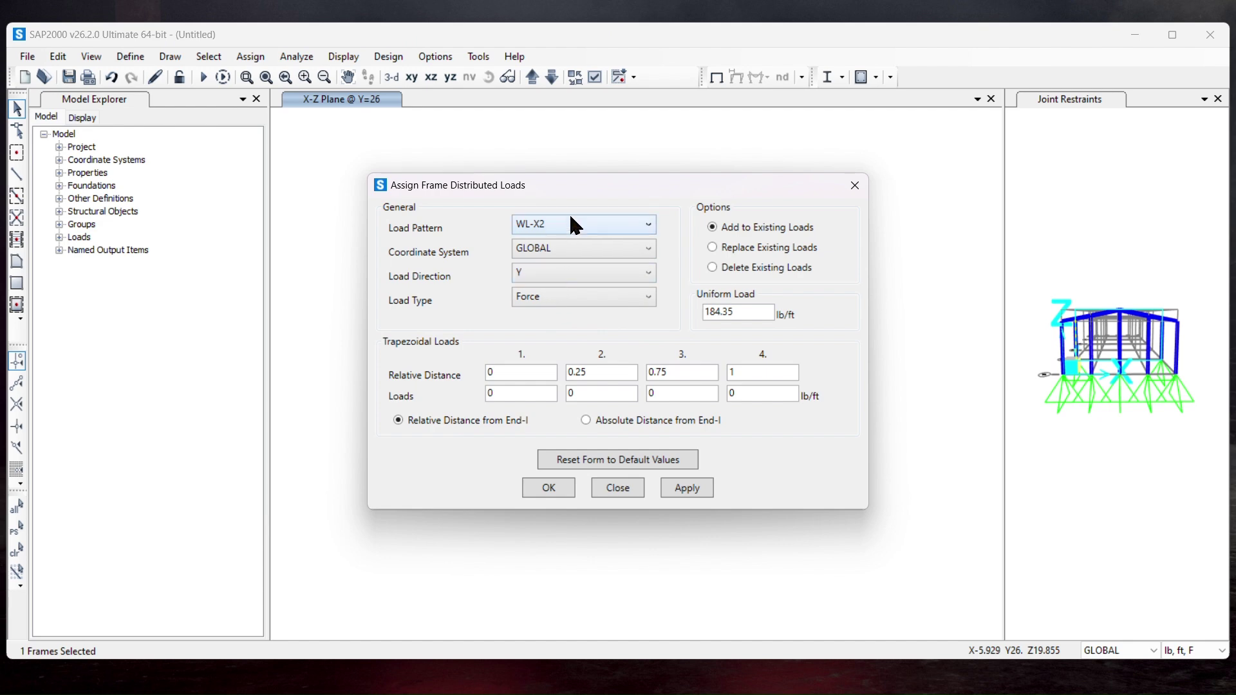
click(570, 219)
click(560, 312)
click(558, 248)
click(550, 260)
click(547, 271)
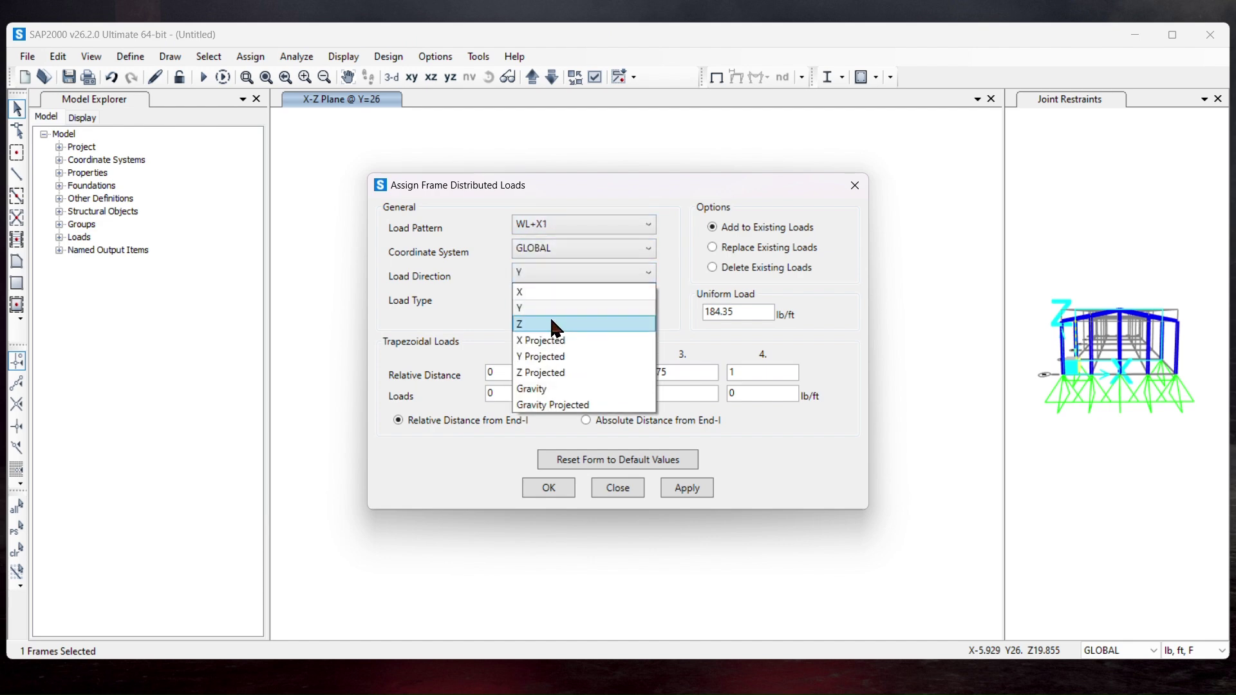
click(551, 293)
Assign a uniform load of 809.6 lb/ft in the global X direction to frame 2's gridline A column under WL+X1
drag(705, 189, 292, 486)
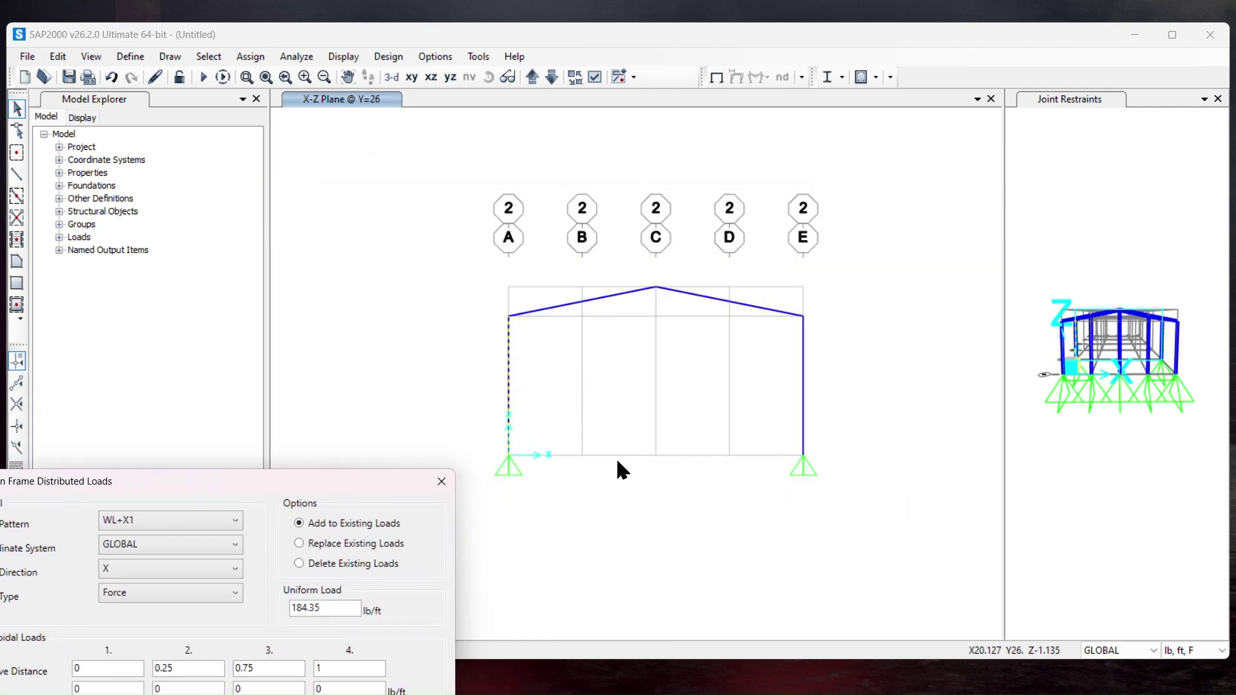
drag(238, 488, 561, 158)
double_click(651, 279)
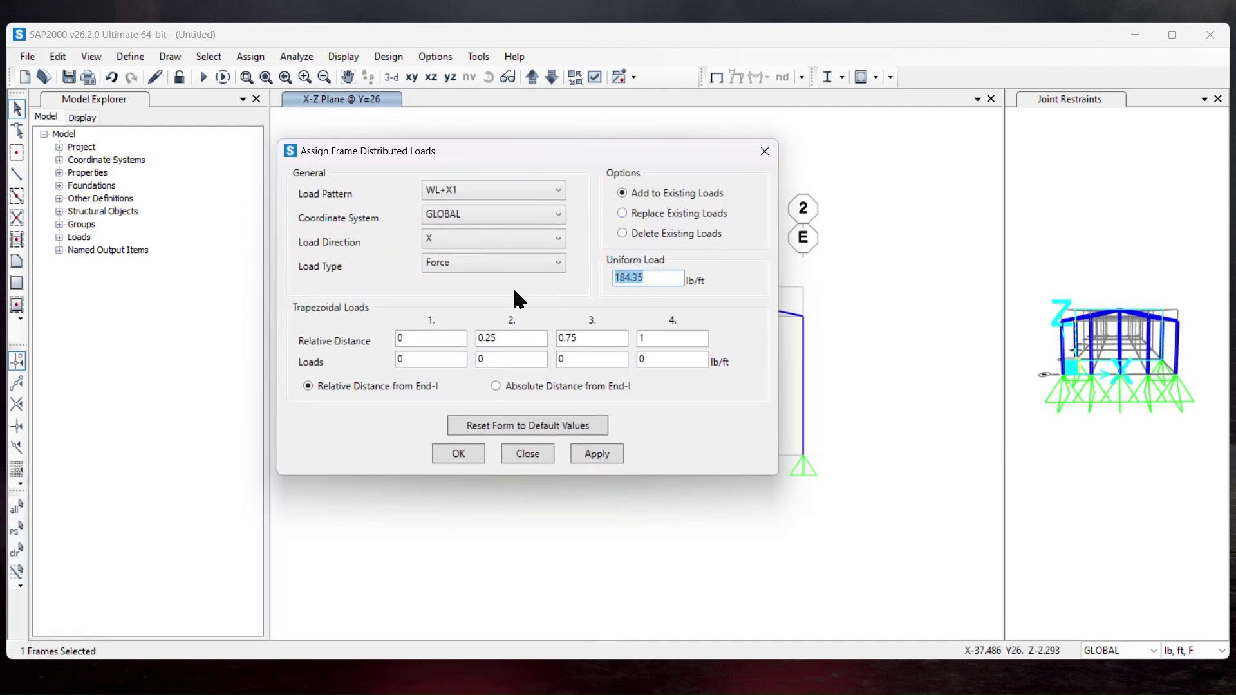
text(809.6)
drag(520, 165, 271, 517)
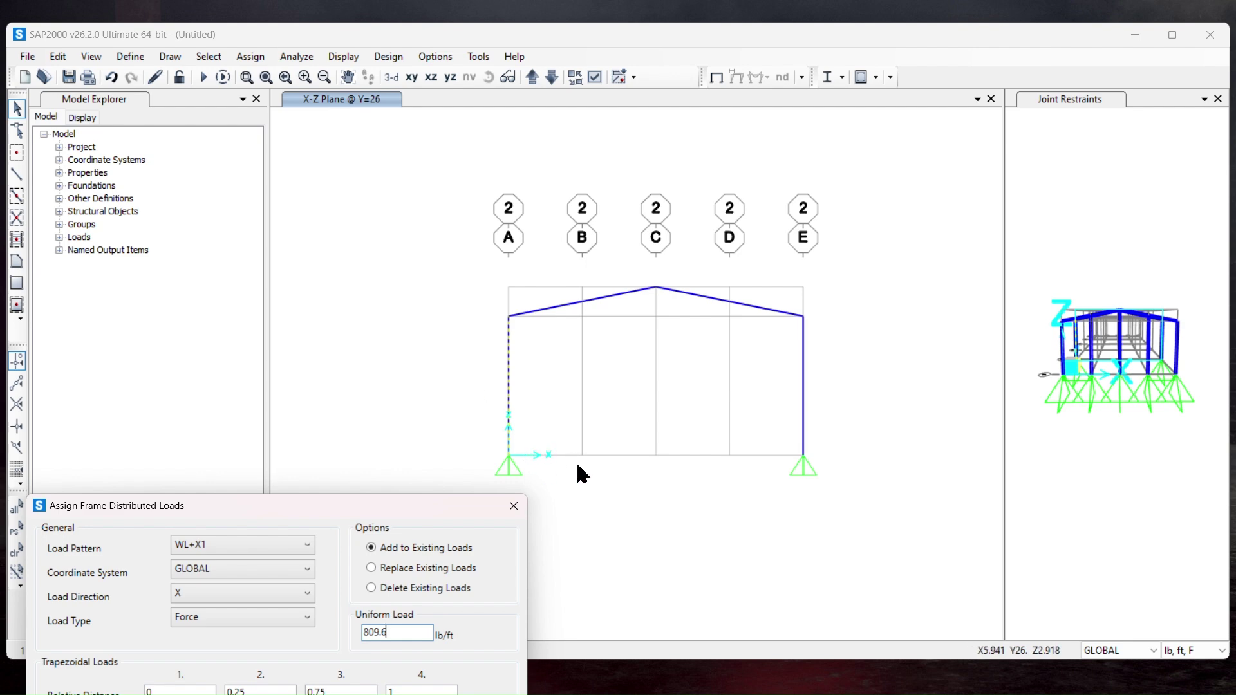
mouse_move(397, 500)
mouse_down()
mouse_move(491, 353)
mouse_move(440, 202)
mouse_up()
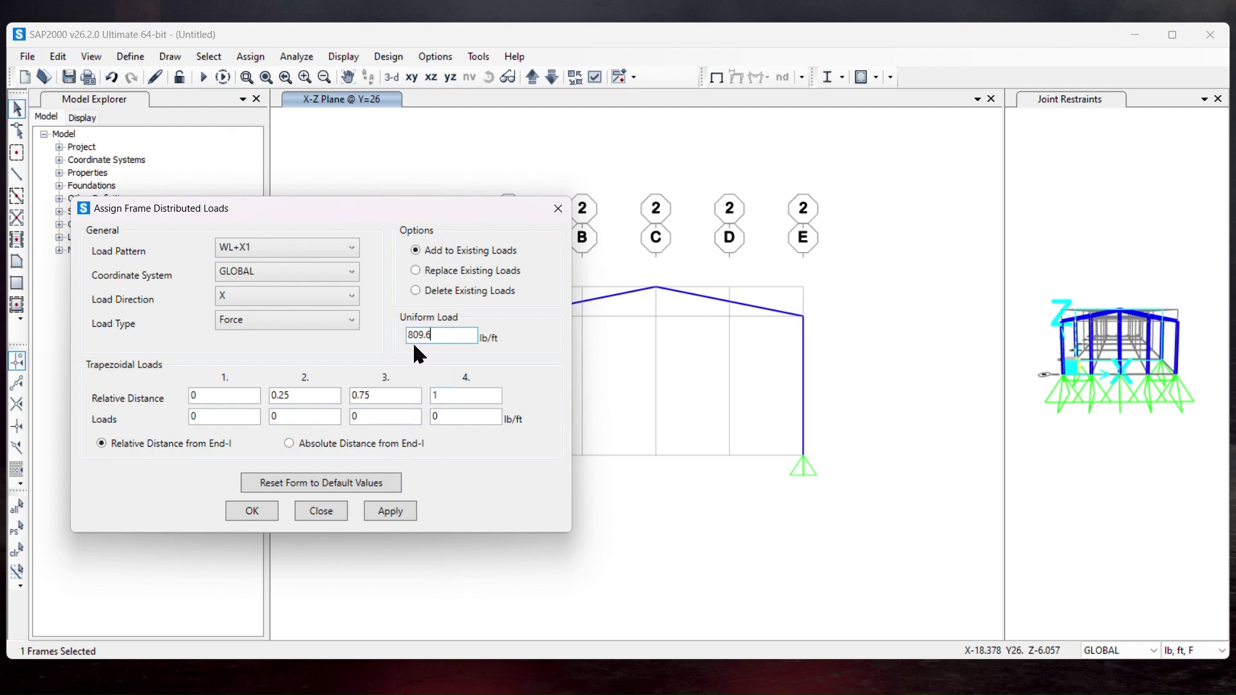
drag(420, 213, 389, 488)
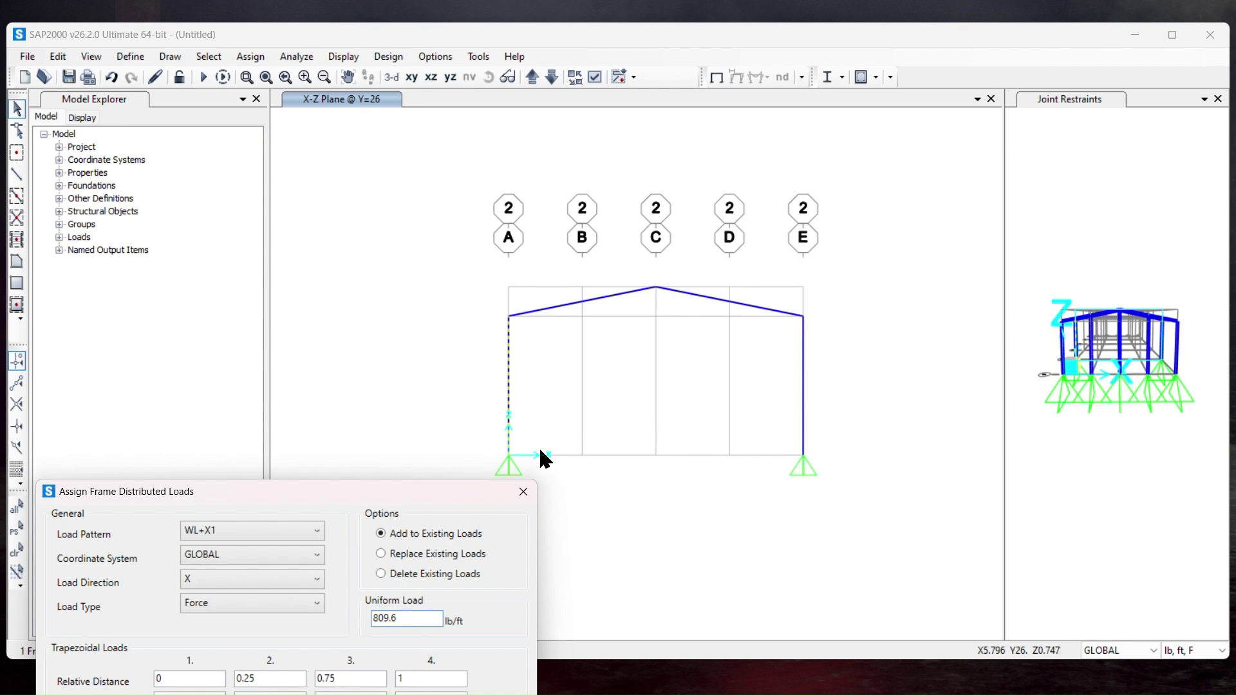
drag(460, 493, 524, 314)
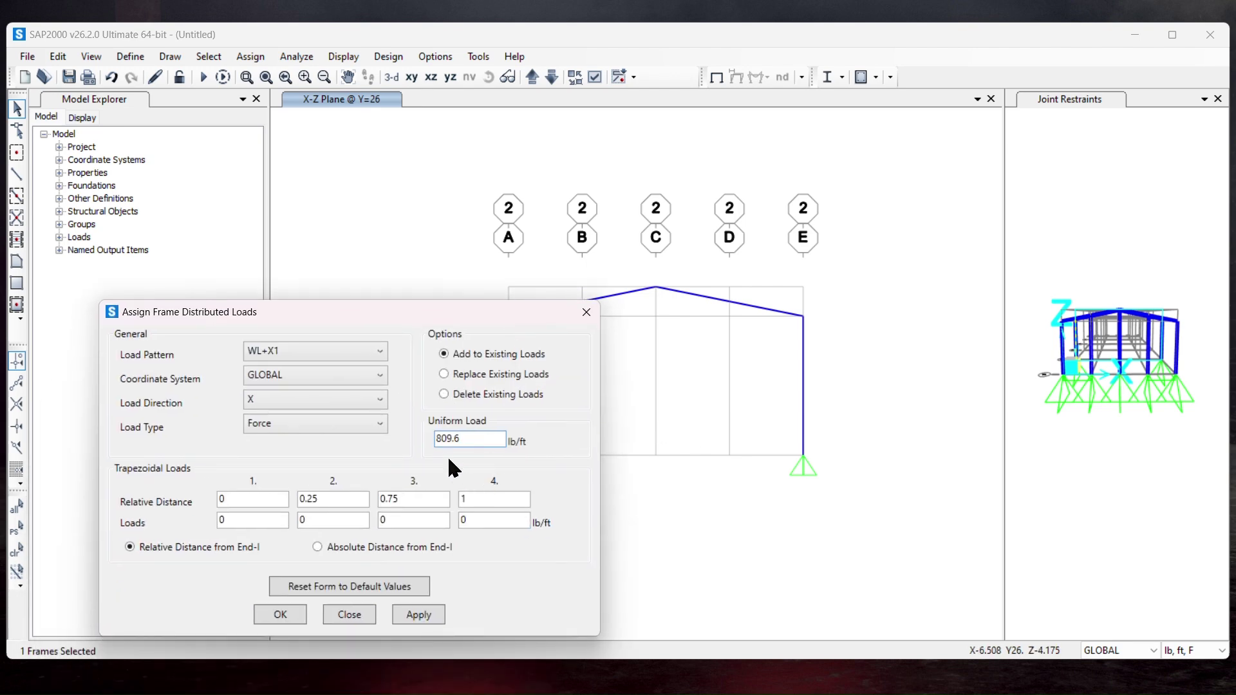
drag(409, 315, 431, 494)
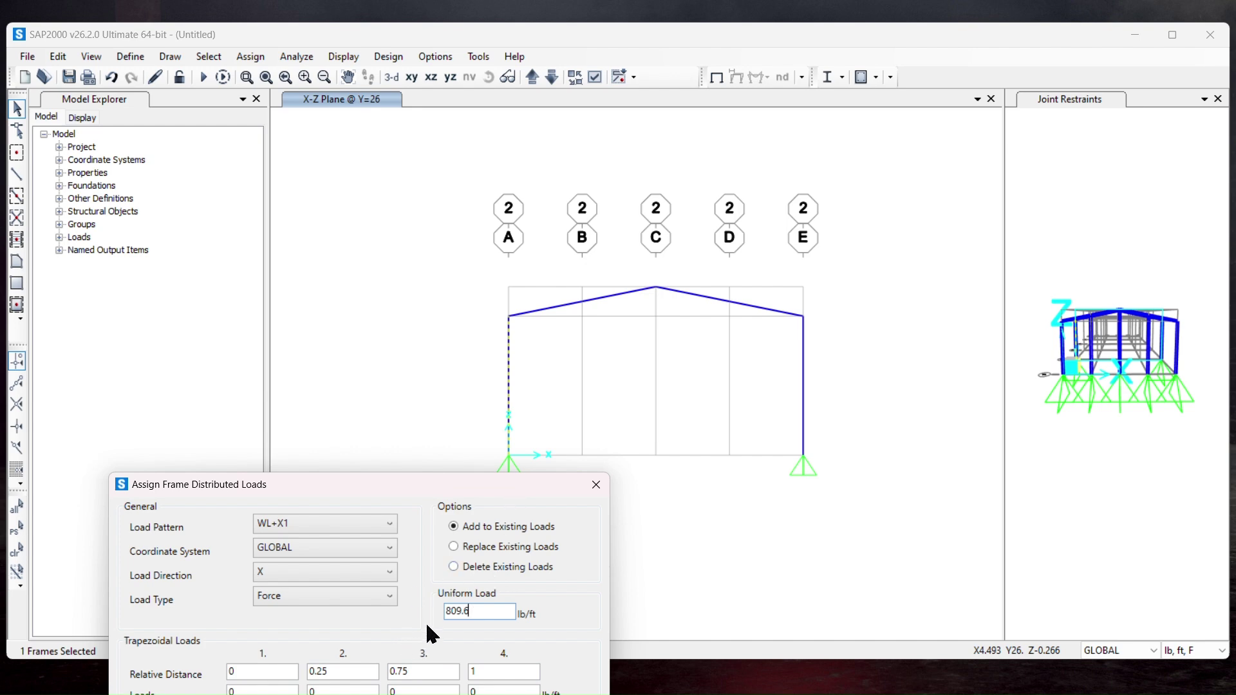
drag(396, 487, 384, 264)
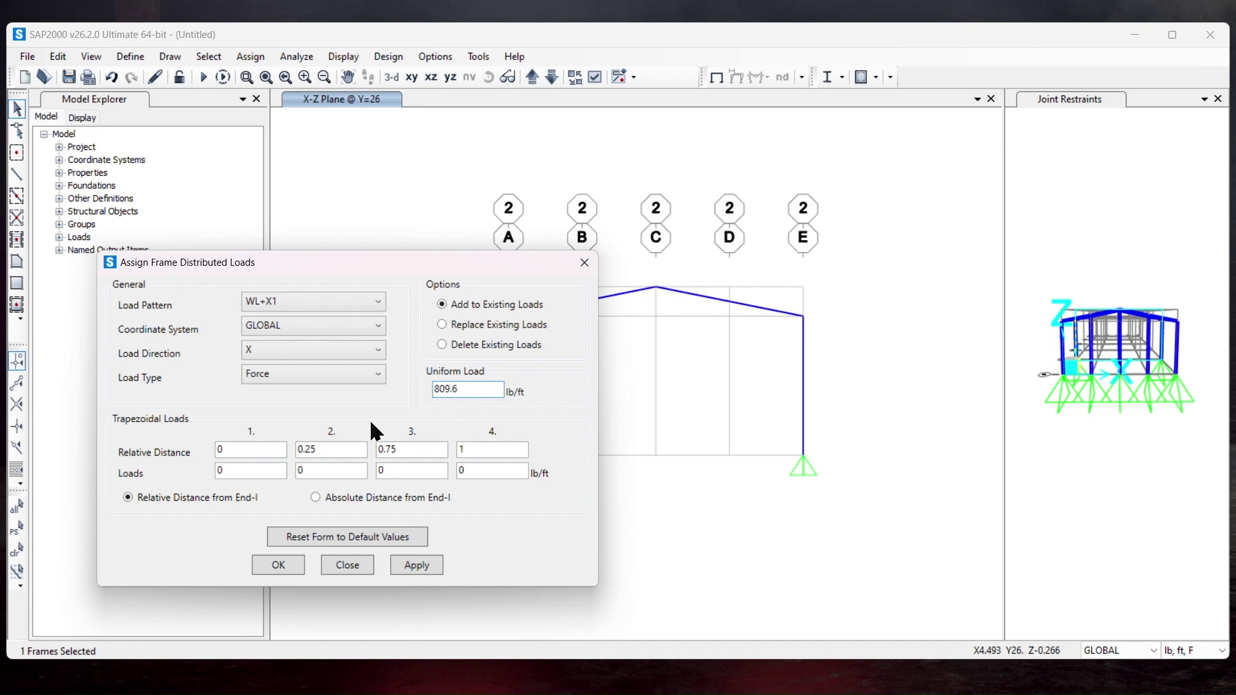
drag(473, 267, 1006, 250)
click(464, 559)
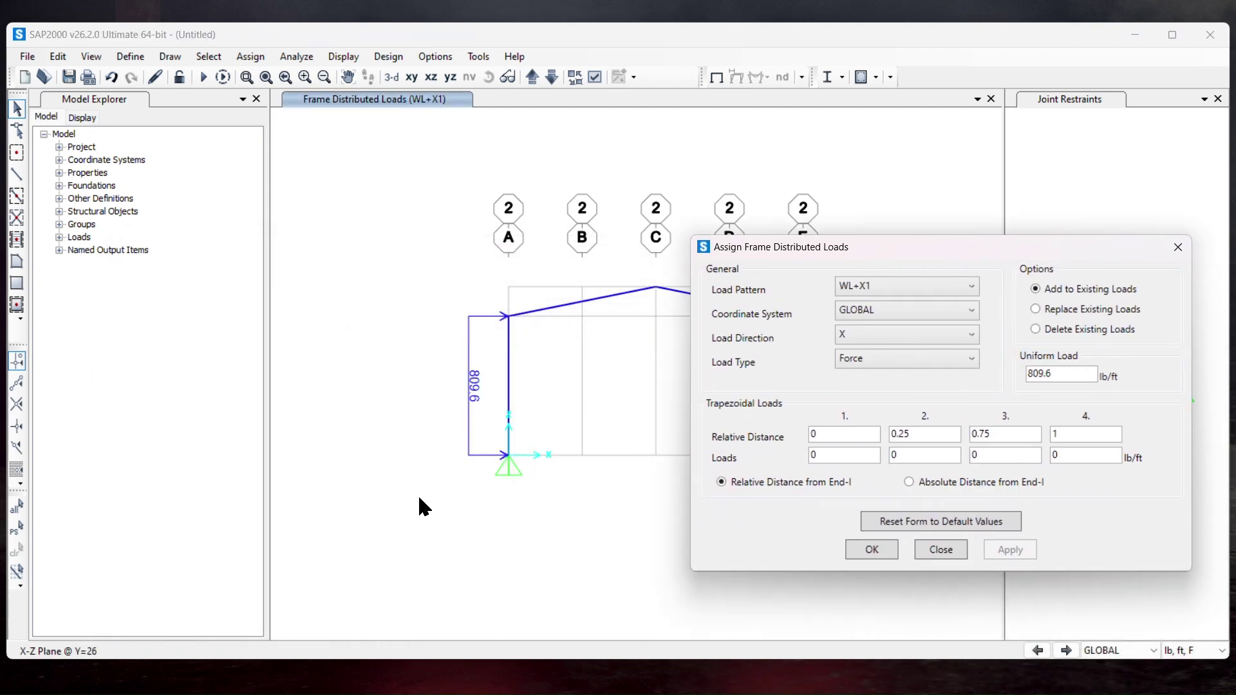
Assign the same 809.6 lb/ft global X load to frame 2's gridline A column under pattern WL+X2
click(507, 385)
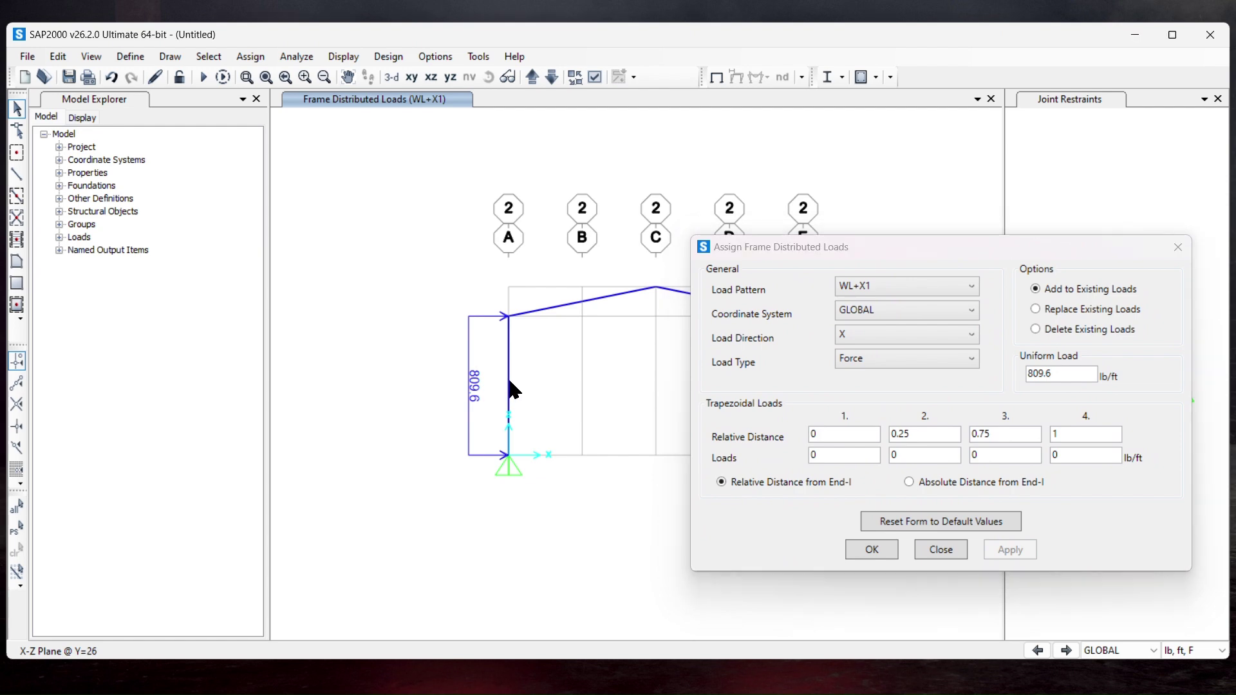
click(930, 289)
click(883, 370)
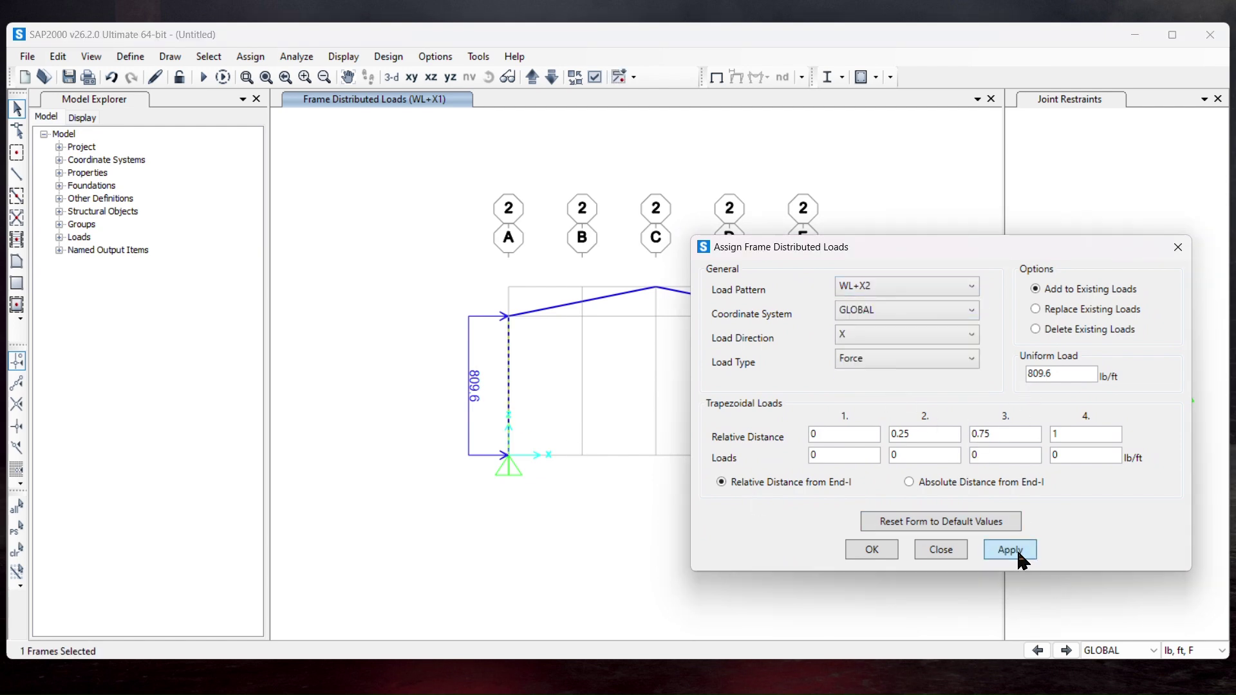
click(1010, 550)
Assign a uniform load of 516.8 lb/ft in the global X direction to frame 2's gridline E column under WL+X1
drag(996, 239, 486, 252)
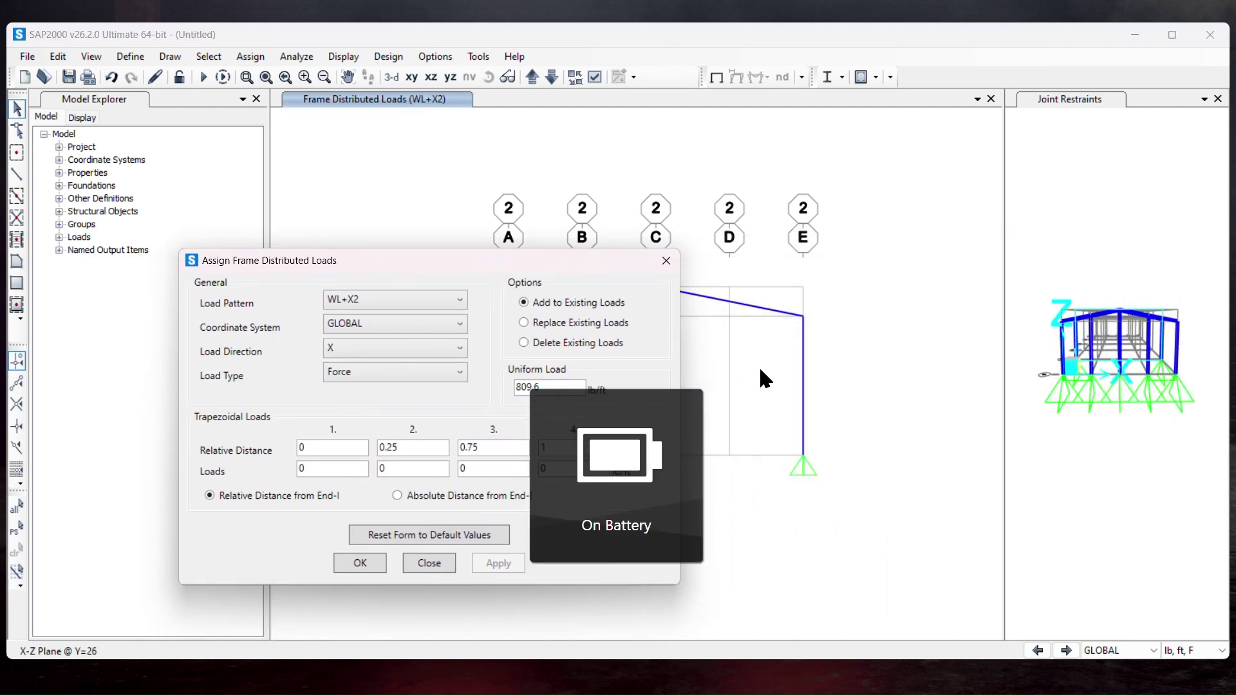
click(803, 383)
double_click(543, 447)
key(BackSpace)
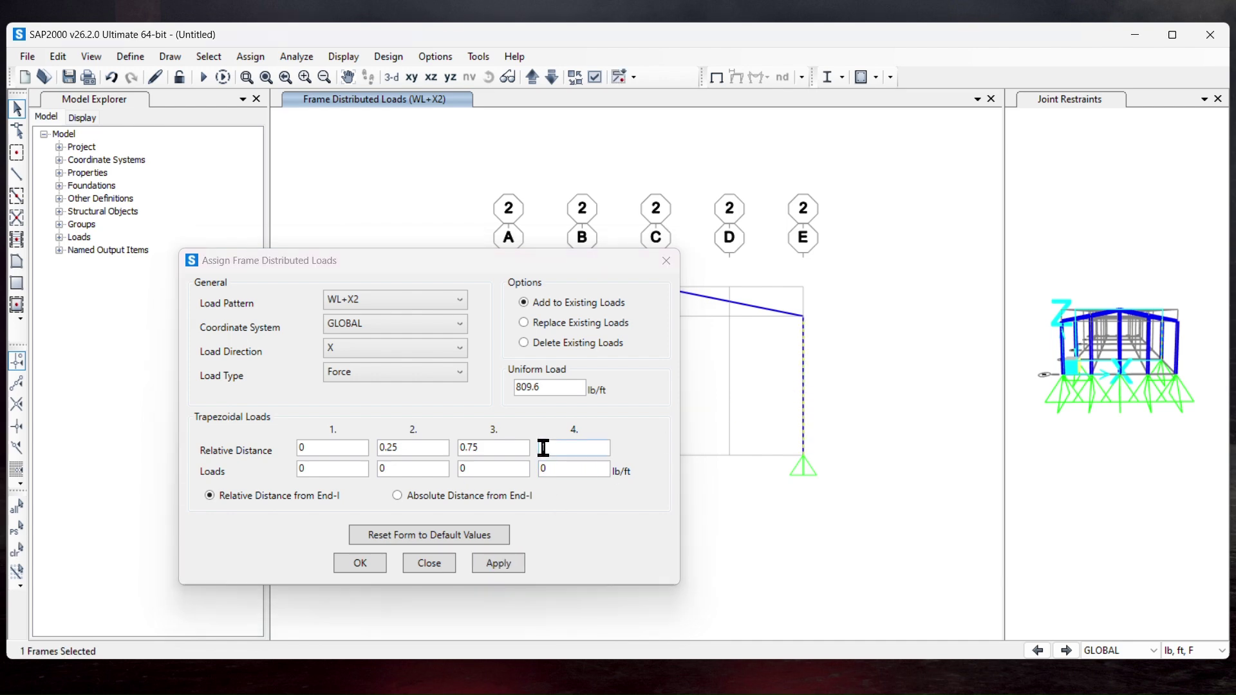
text(1)
drag(567, 267, 576, 518)
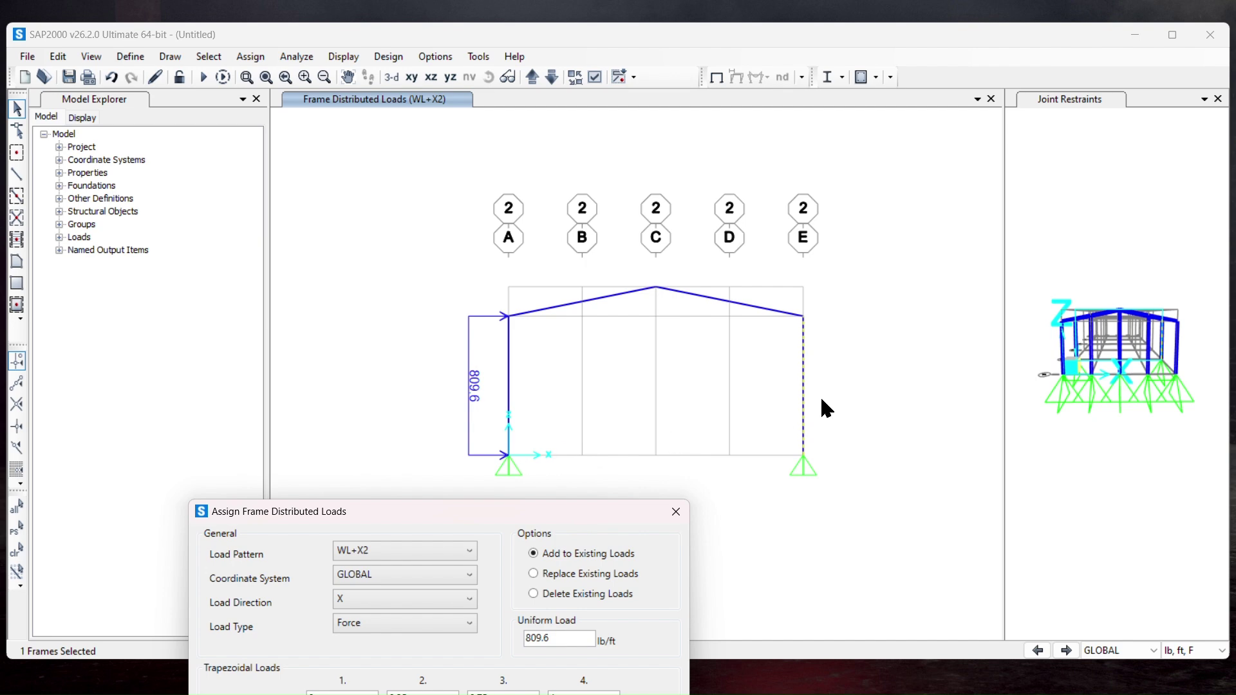
drag(515, 519, 459, 298)
click(333, 318)
click(351, 406)
double_click(518, 415)
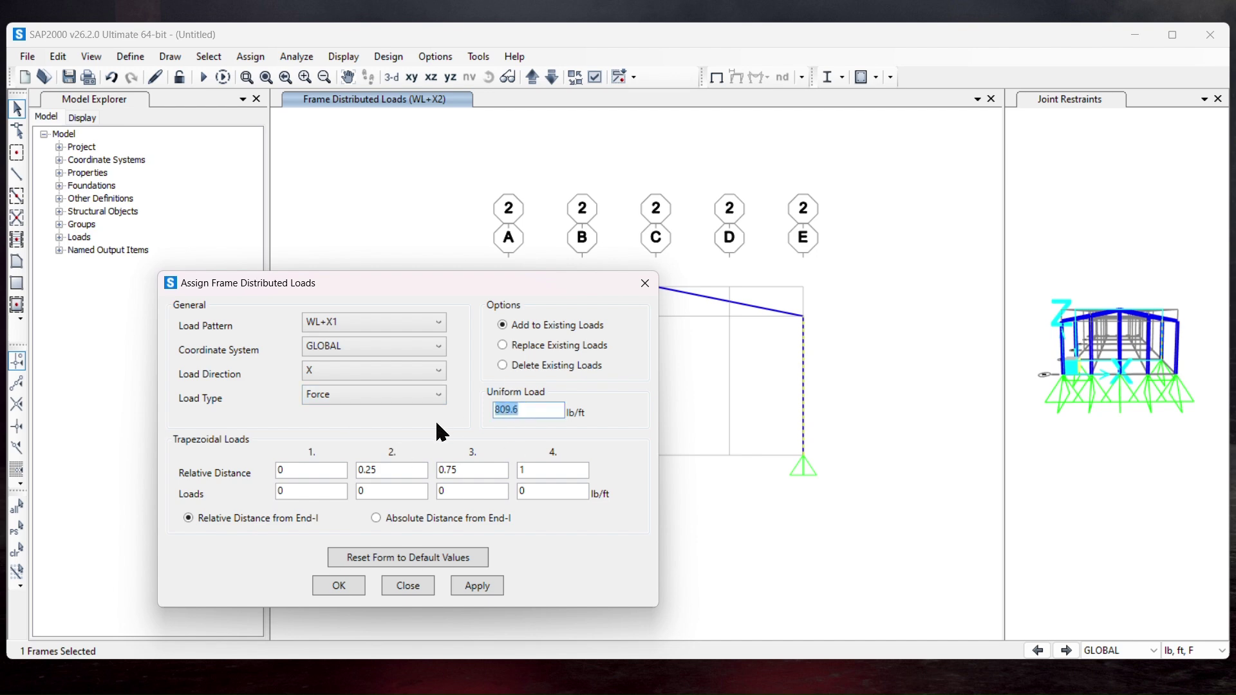
text(5162.)
key(BackSpace)
key(BackSpace)
text(.8)
click(484, 589)
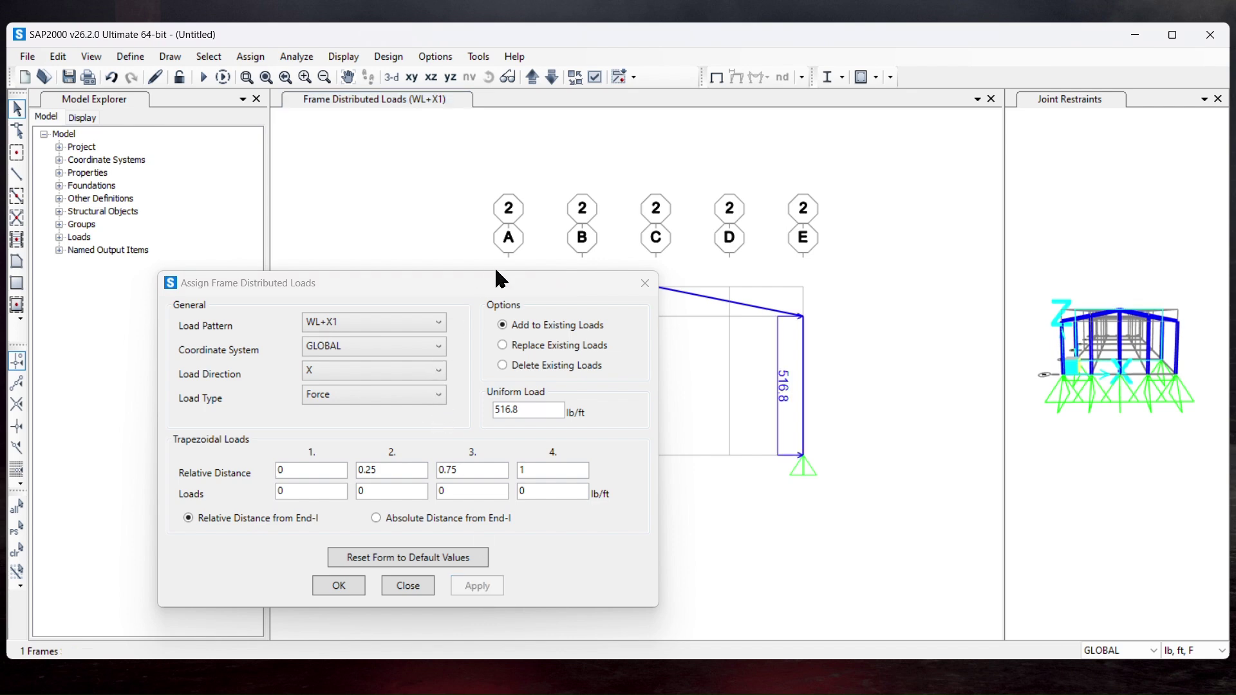
Assign the same 516.8 lb/ft global X load to frame 2's gridline E column under pattern WL+X2
drag(491, 284, 511, 511)
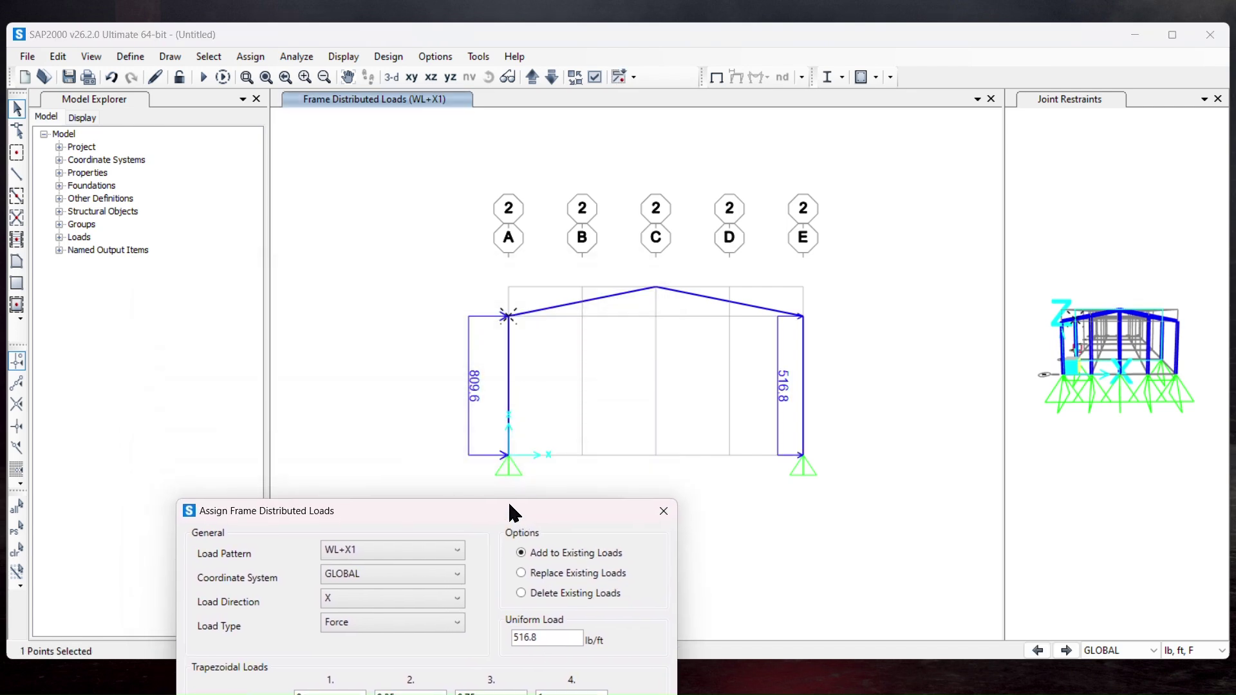
click(508, 315)
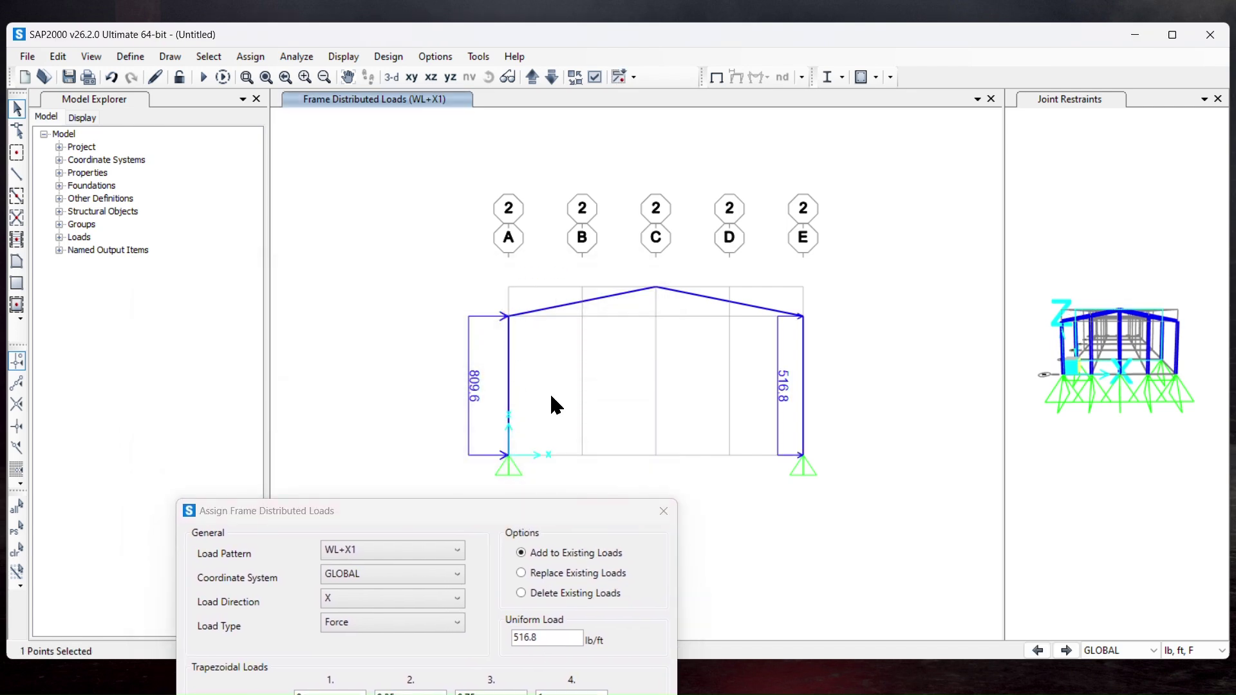
click(803, 385)
click(352, 554)
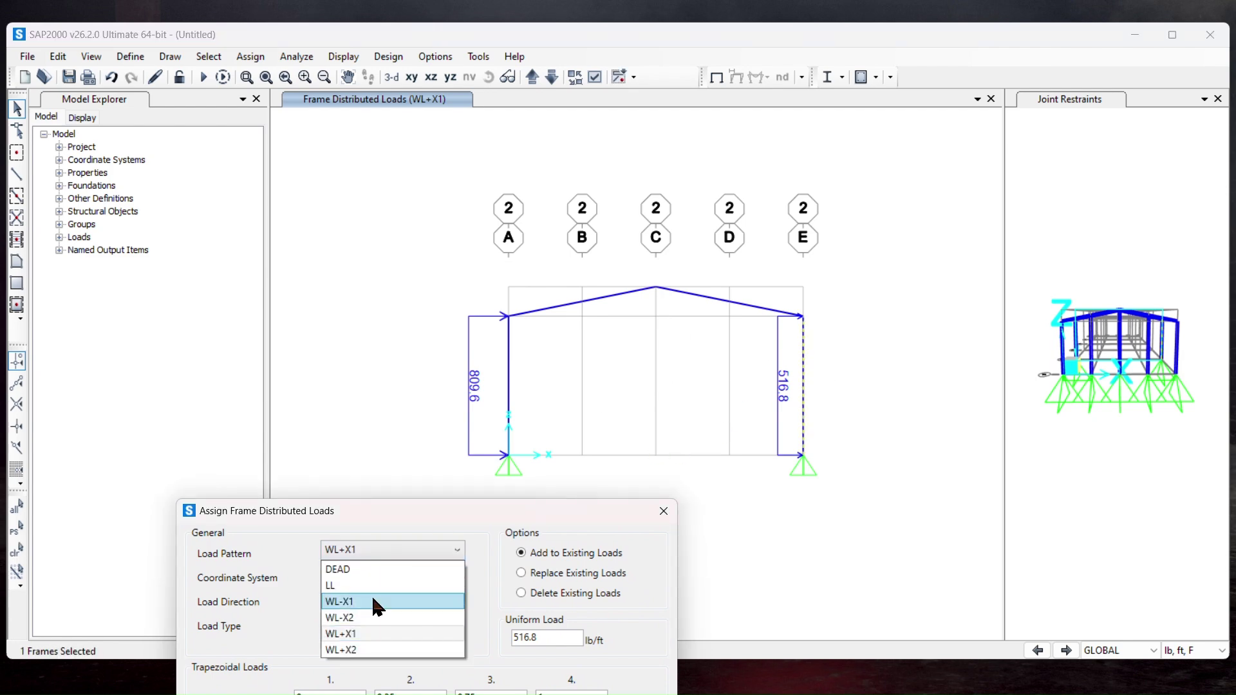
click(365, 650)
drag(439, 359, 437, 351)
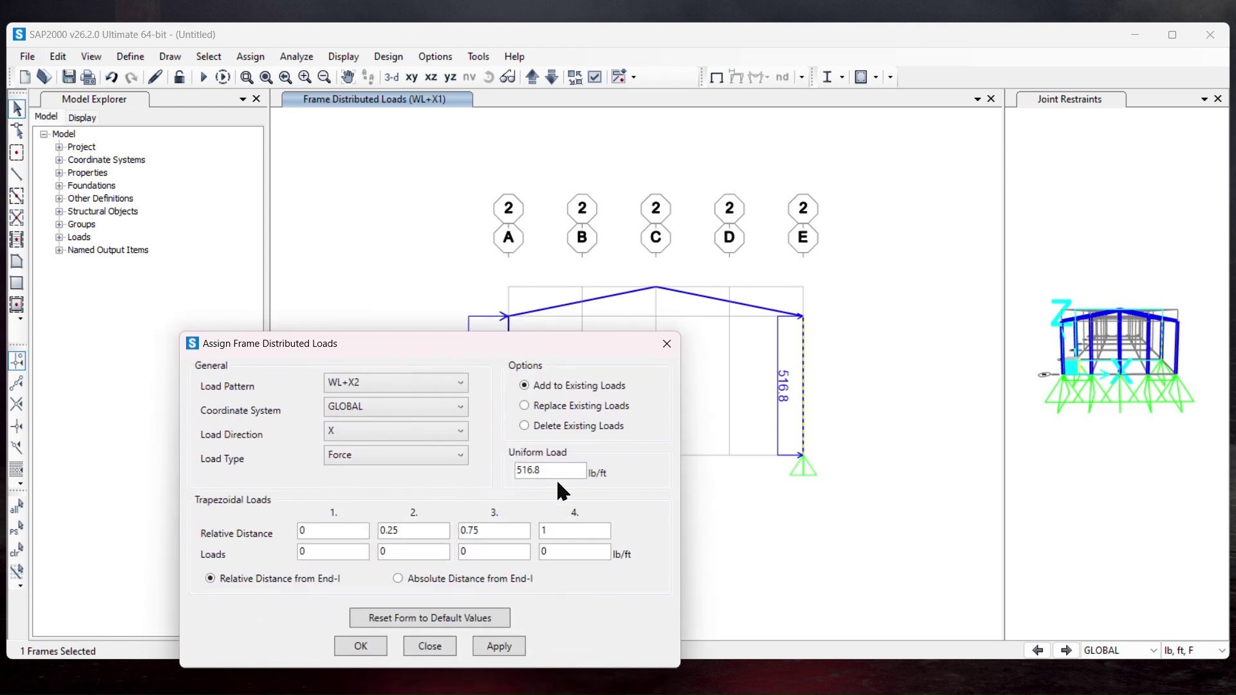
click(508, 640)
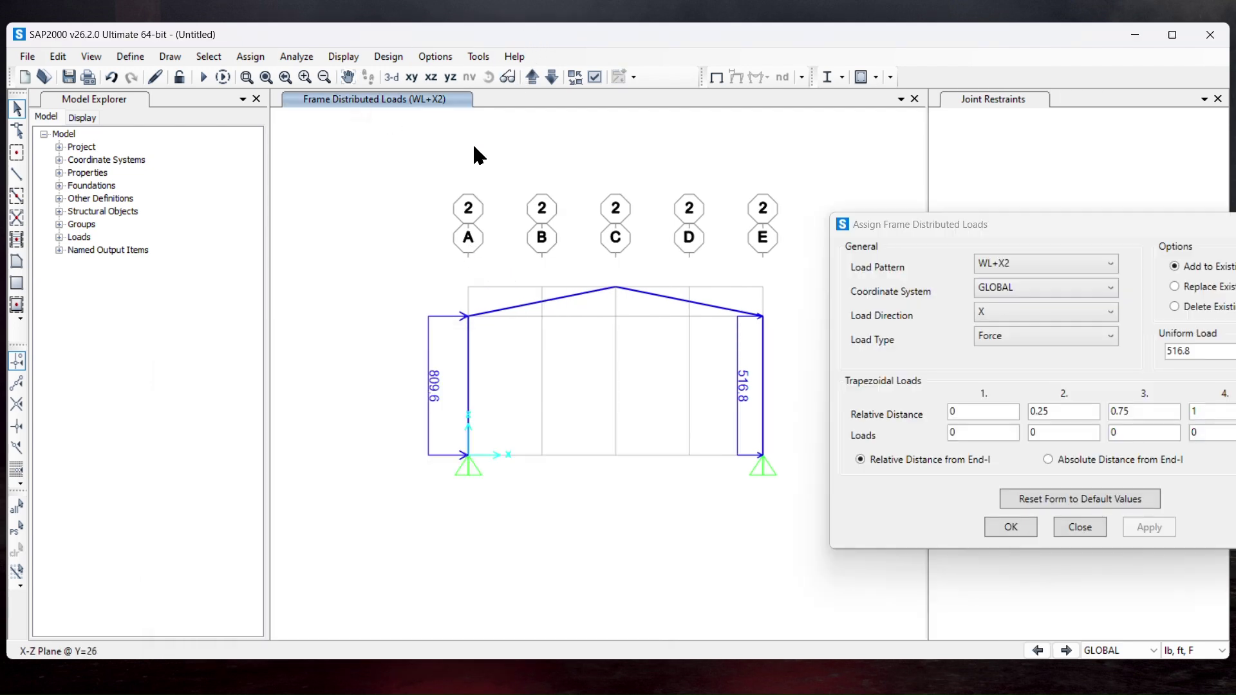
Set up a uniform load of 525 lb/ft under pattern WL+X1 for the rafter between gridlines C and E
click(347, 76)
drag(654, 158, 551, 154)
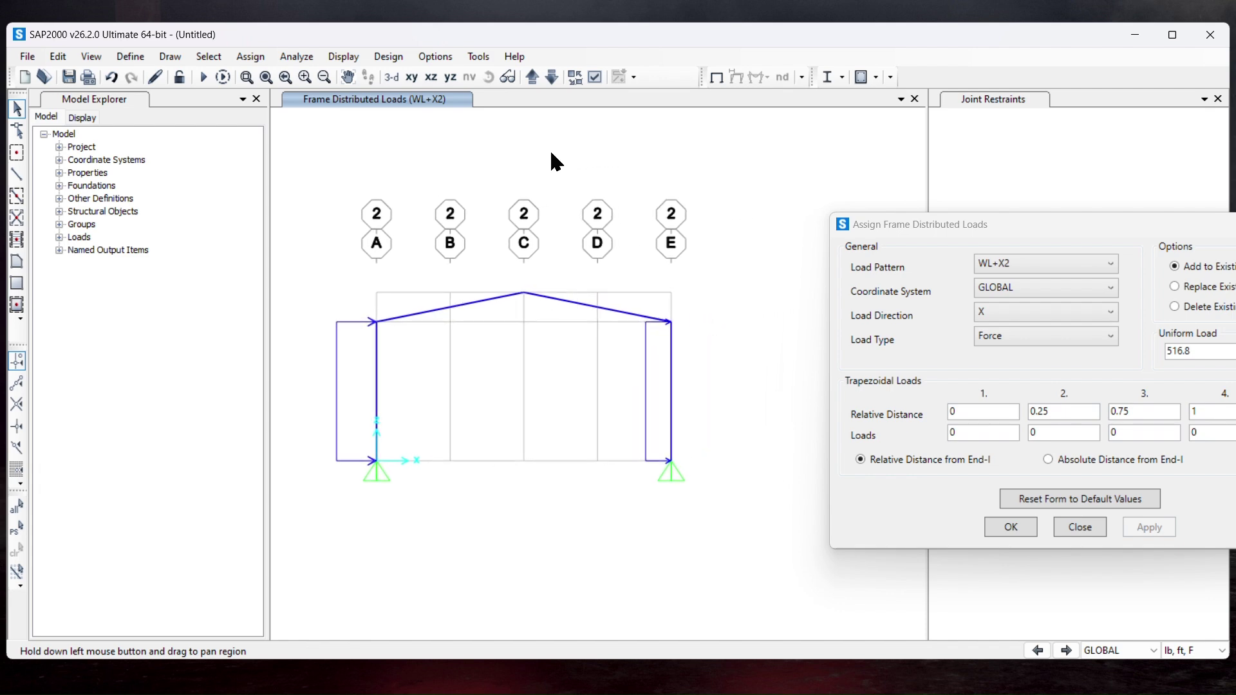
drag(1023, 237, 920, 224)
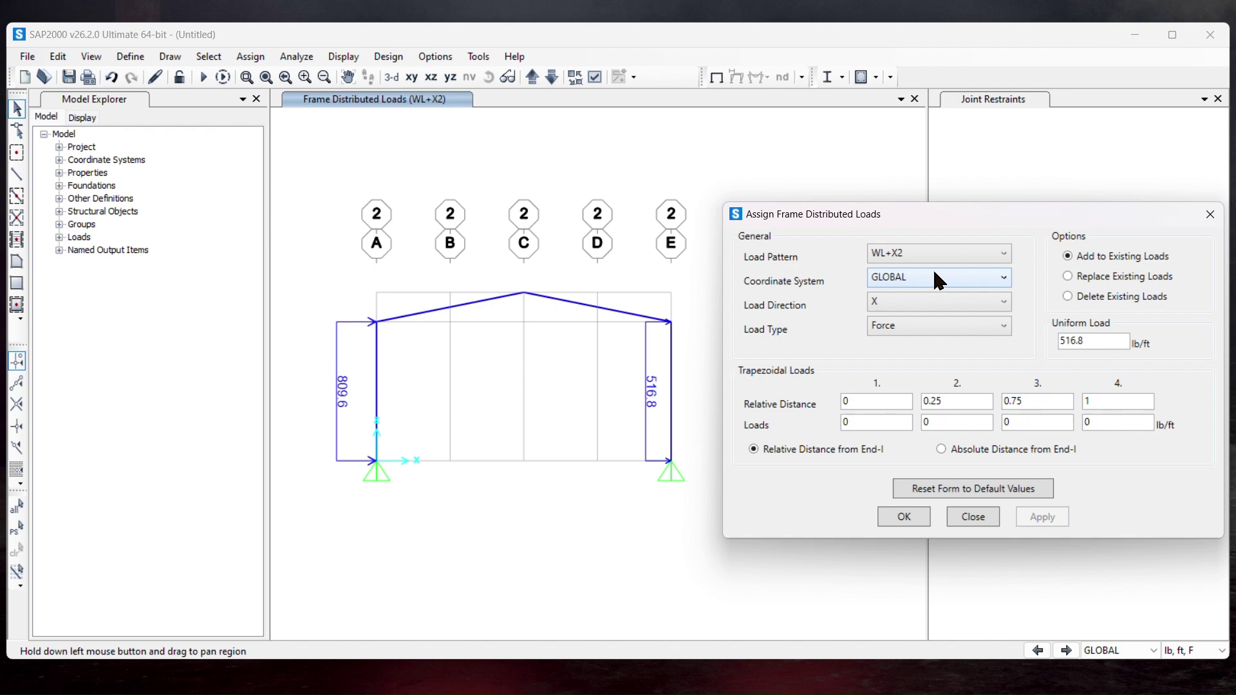
click(579, 300)
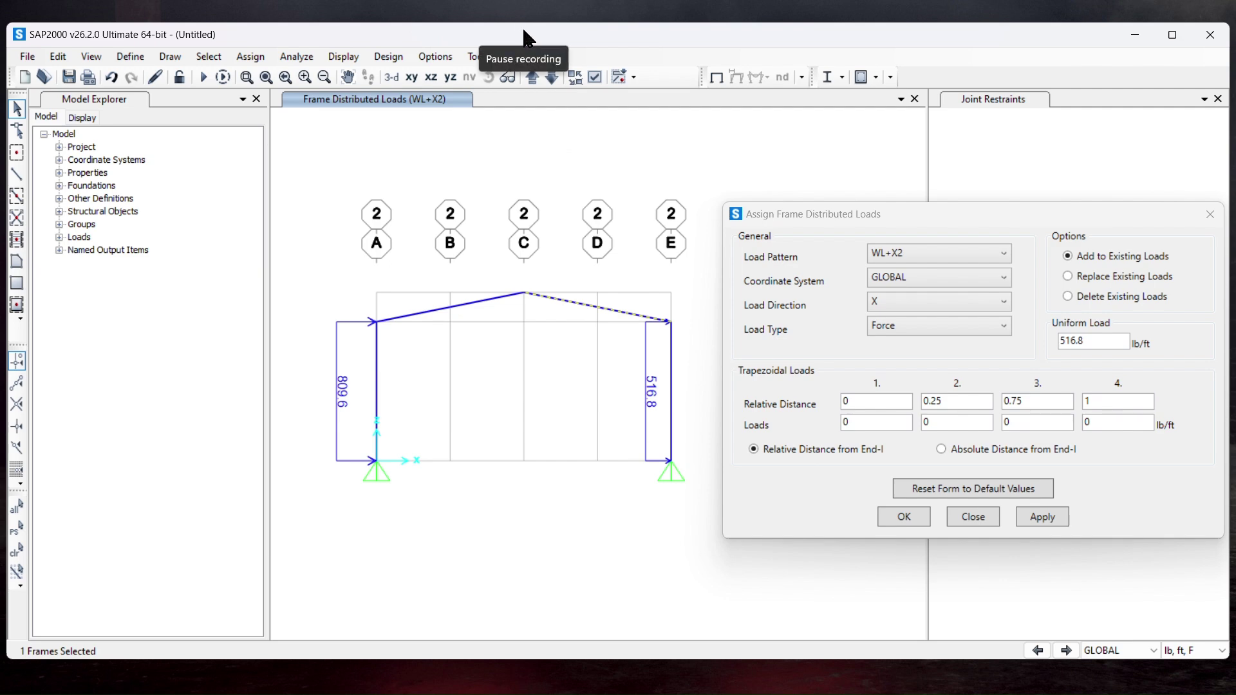
click(944, 249)
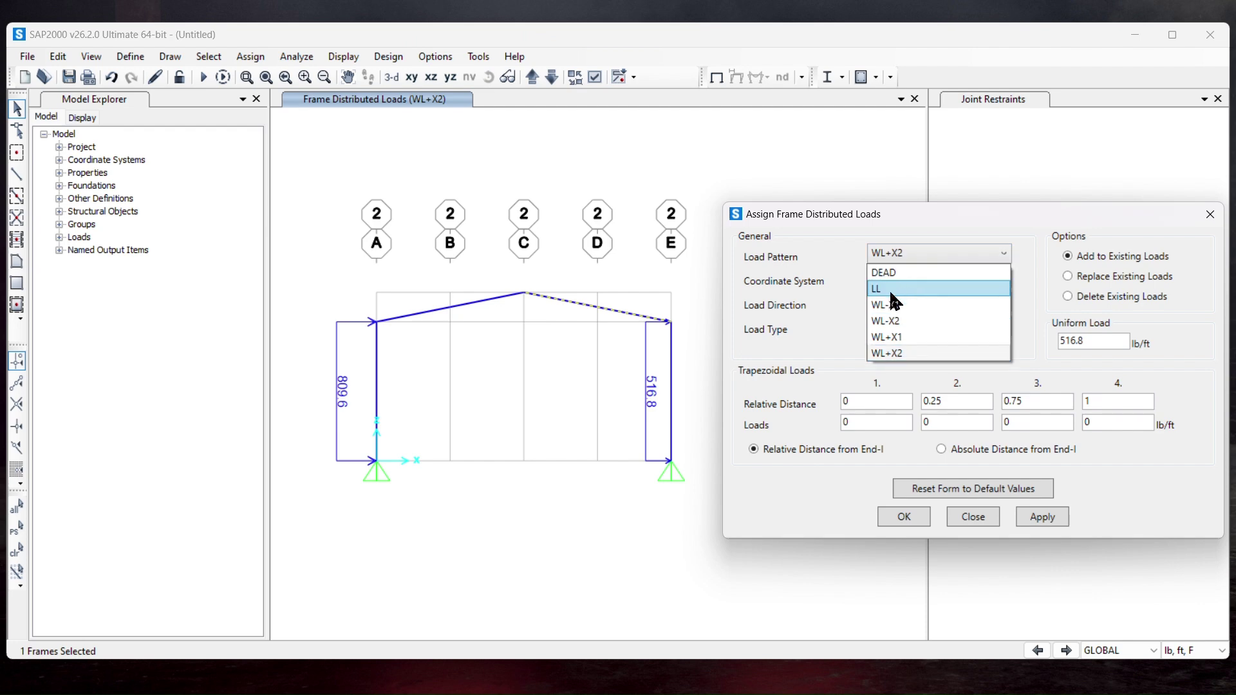
click(926, 334)
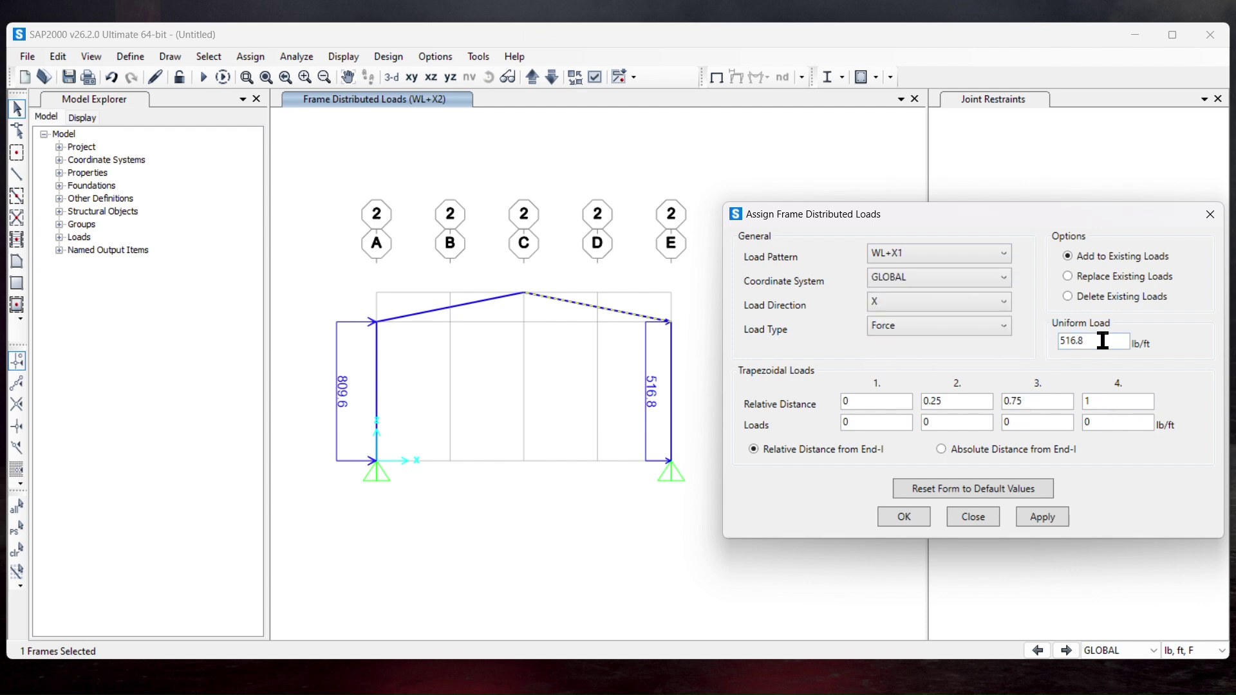
drag(1102, 340, 1021, 346)
text(525)
Set the load's coordinate system to Local and its direction to 2, and apply it to the C–E rafter
click(946, 276)
click(931, 290)
click(916, 279)
click(907, 292)
click(896, 300)
click(888, 336)
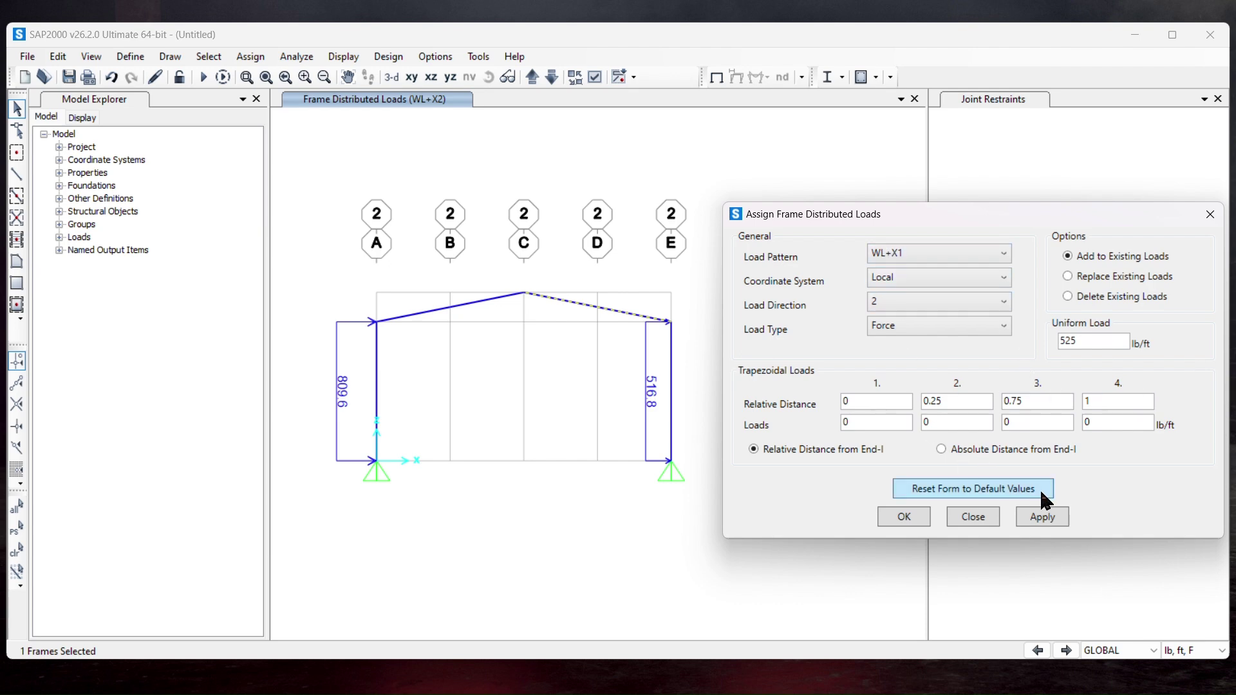
click(1046, 518)
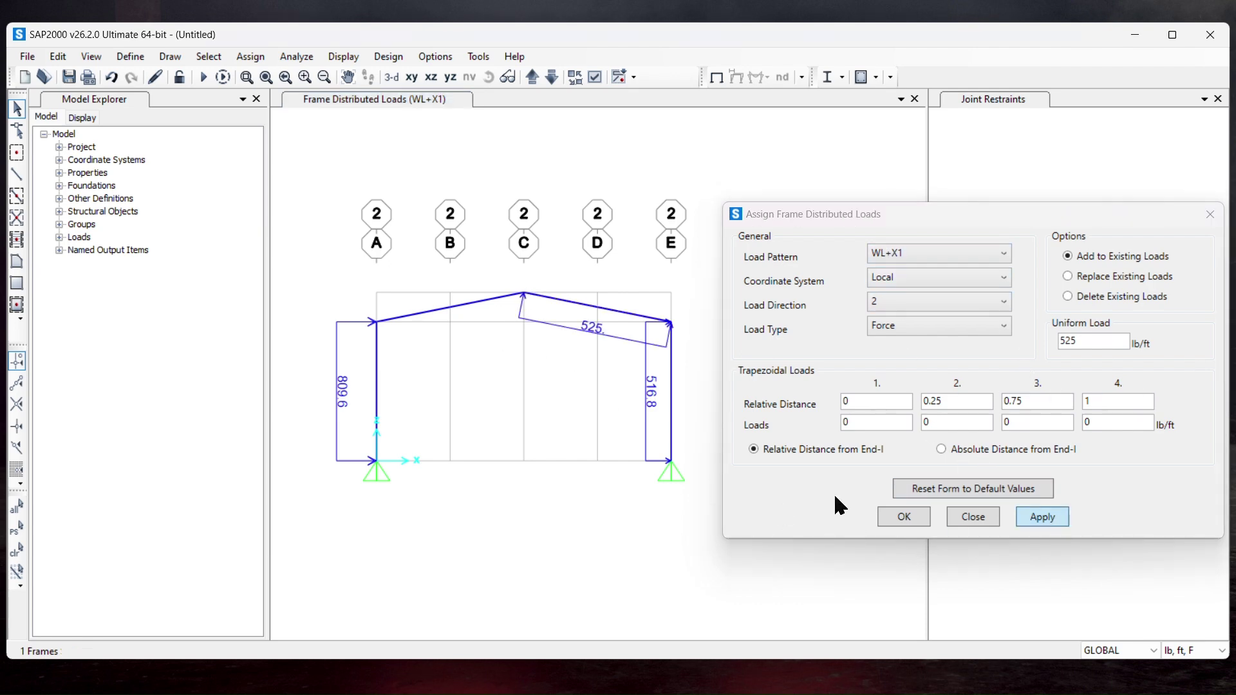
Assign the same 525 lb/ft load in local direction 2 to the C–E rafter under pattern WL+X2
click(949, 254)
click(905, 340)
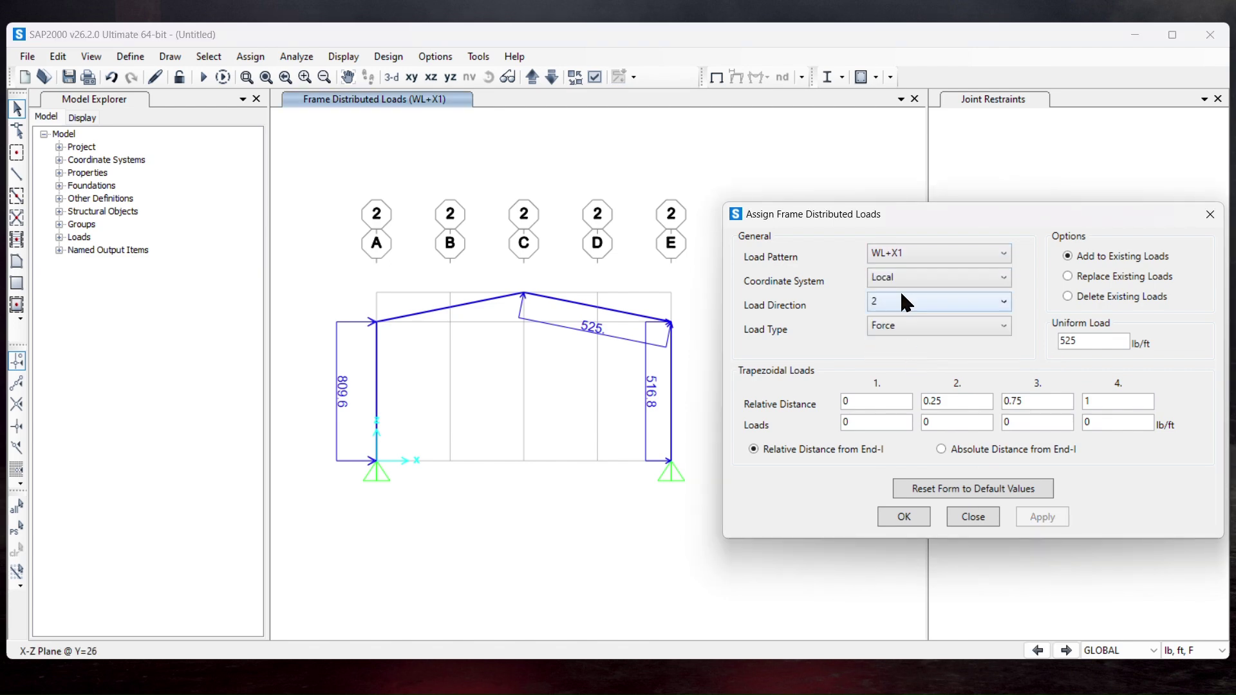
click(901, 252)
click(898, 354)
click(23, 534)
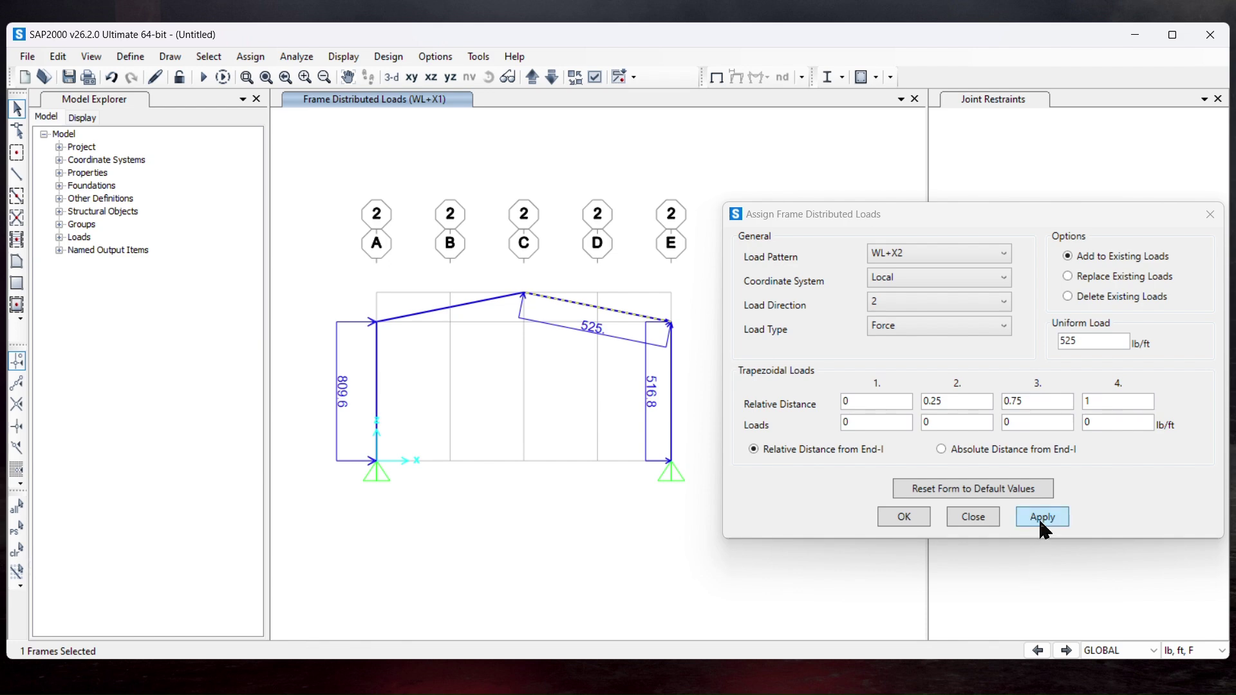
click(1036, 515)
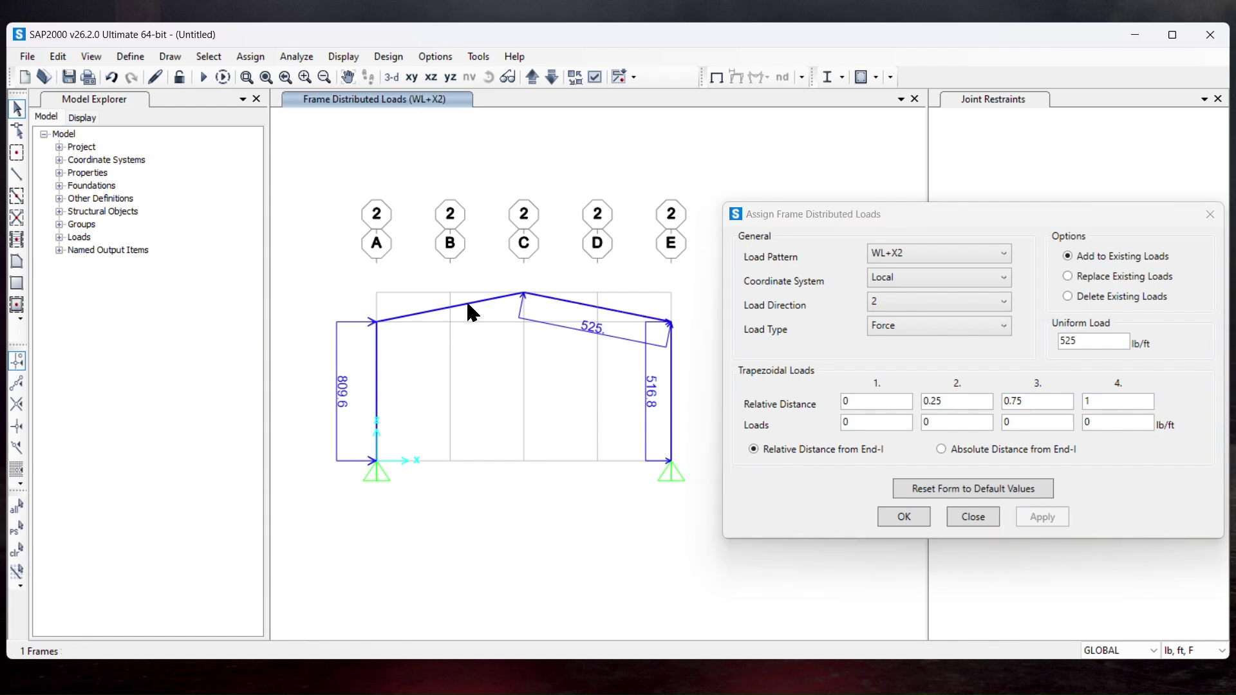
Assign a uniform load of 893 lb/ft in local direction 2 to the rafter between gridlines A and C under WL+X1
click(906, 254)
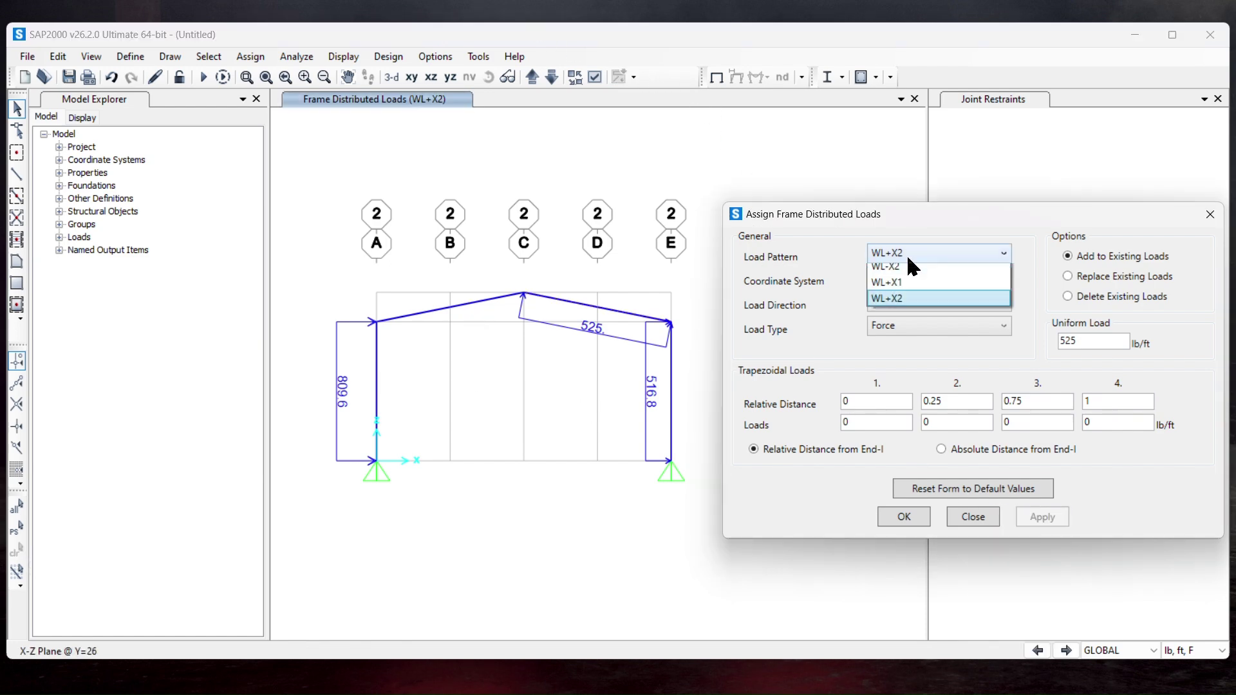
click(894, 337)
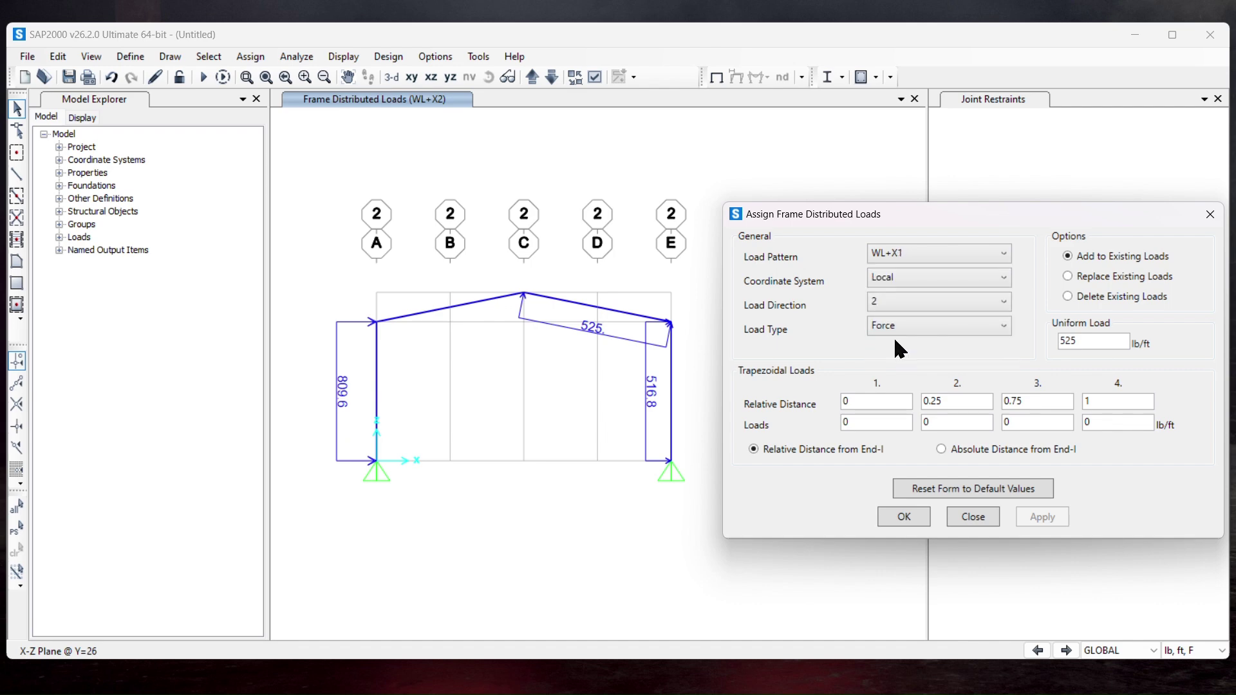
drag(1096, 335, 1060, 341)
text(893)
click(456, 308)
click(1048, 515)
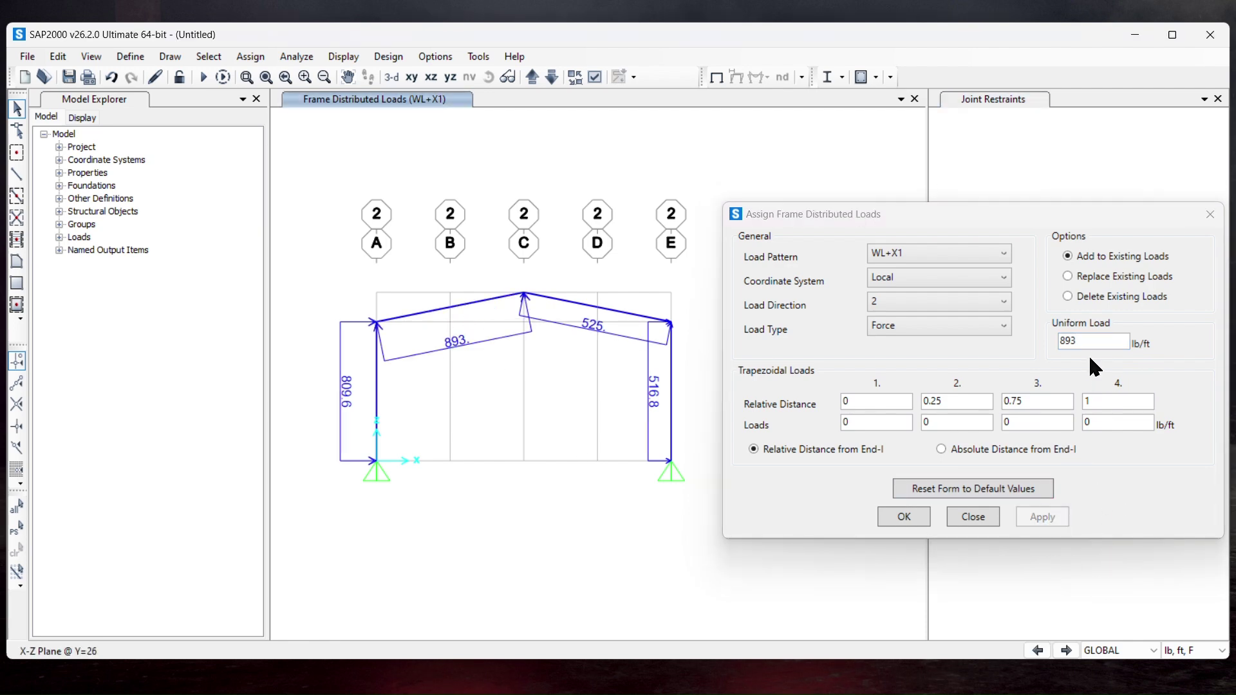
Assign a uniform load of 186 lb/ft in local direction 2 to the rafter between gridlines A and C under WL+X2
click(925, 254)
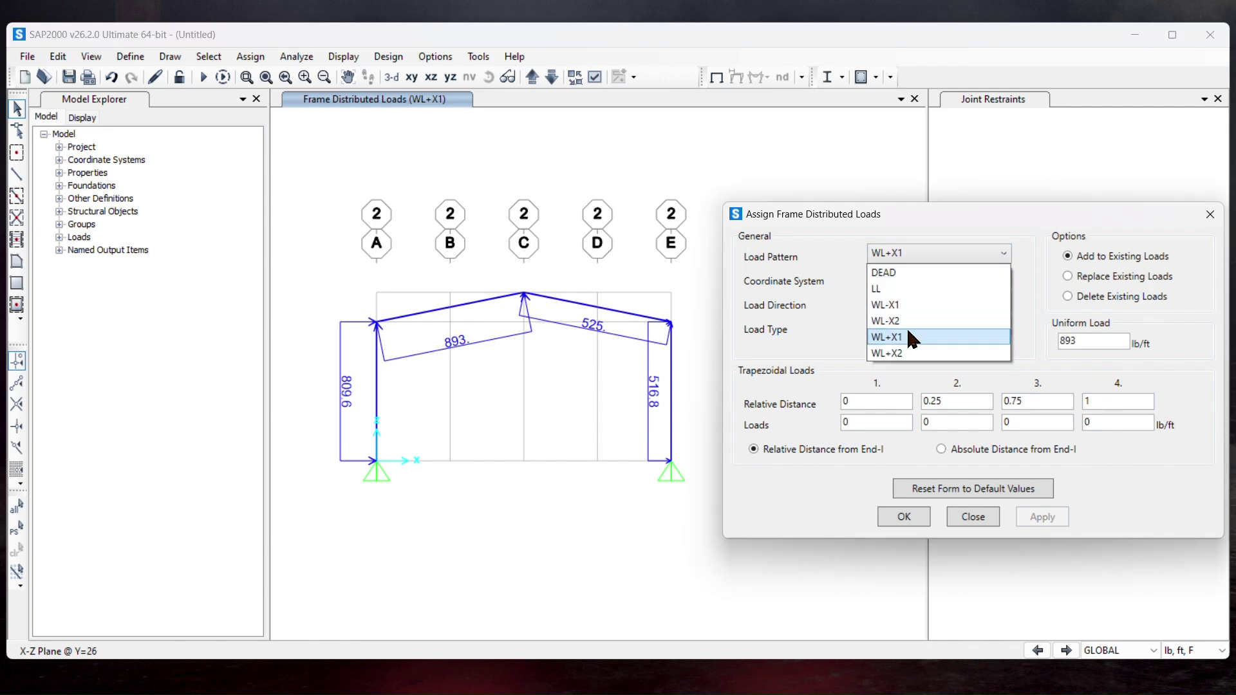
click(903, 345)
double_click(1095, 340)
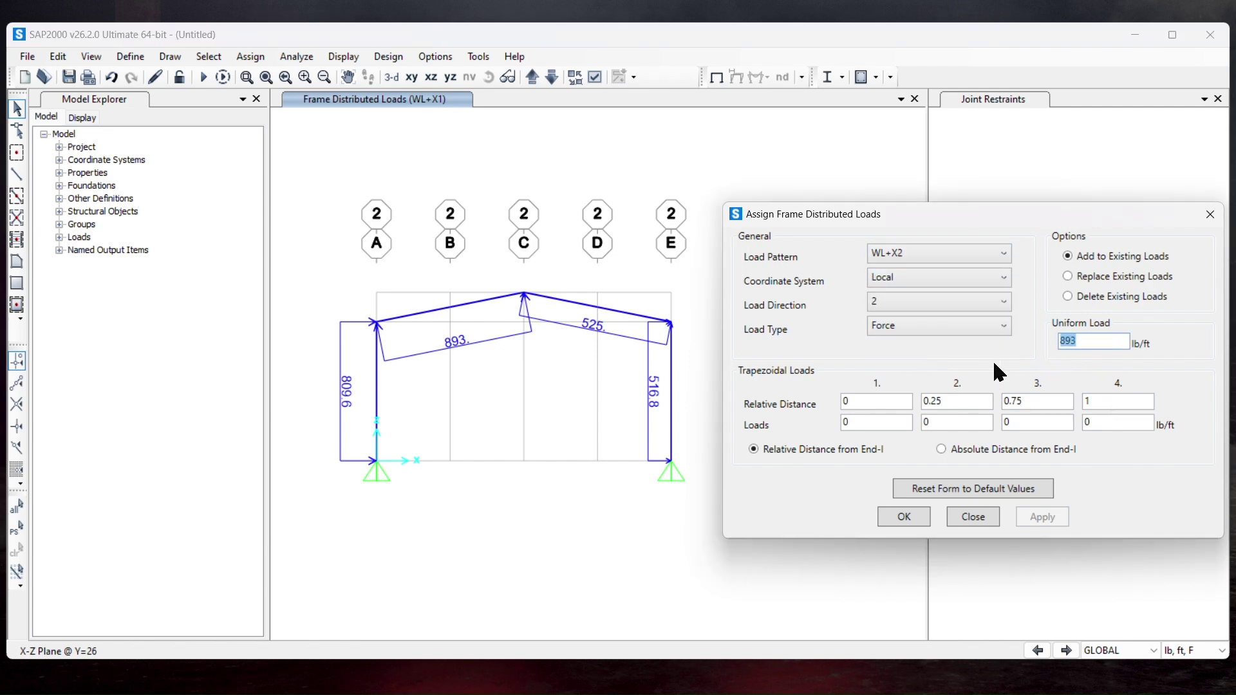
text(186)
click(15, 529)
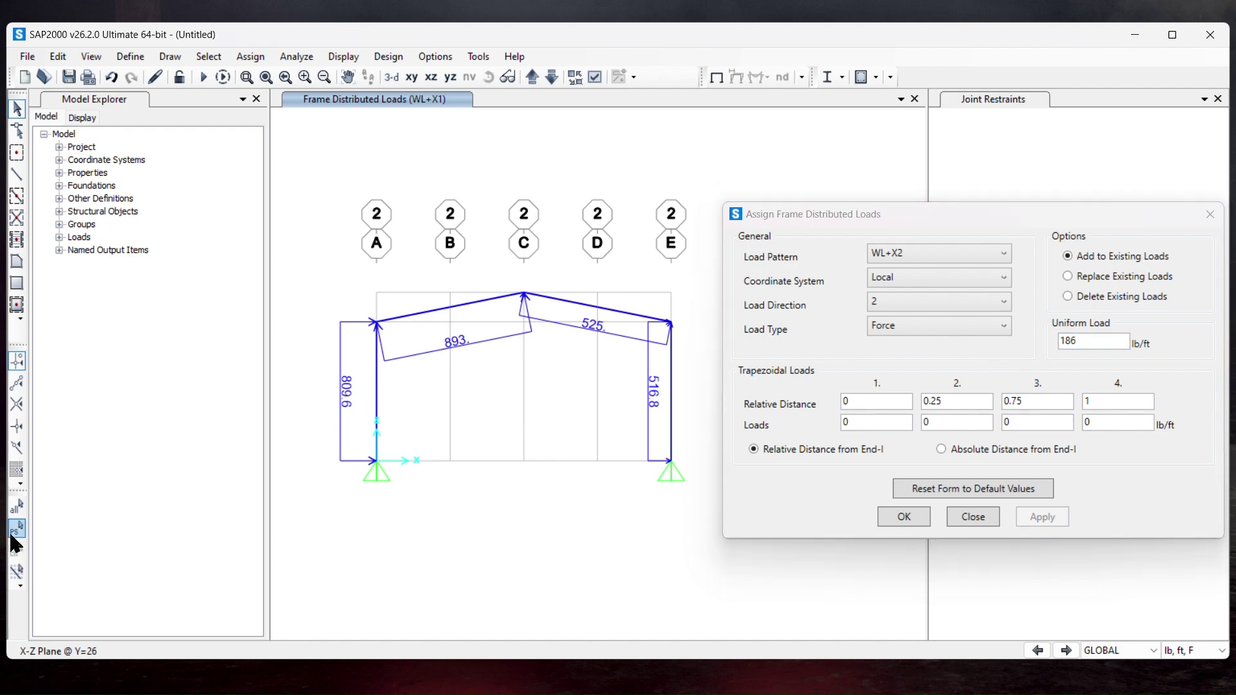
click(1030, 518)
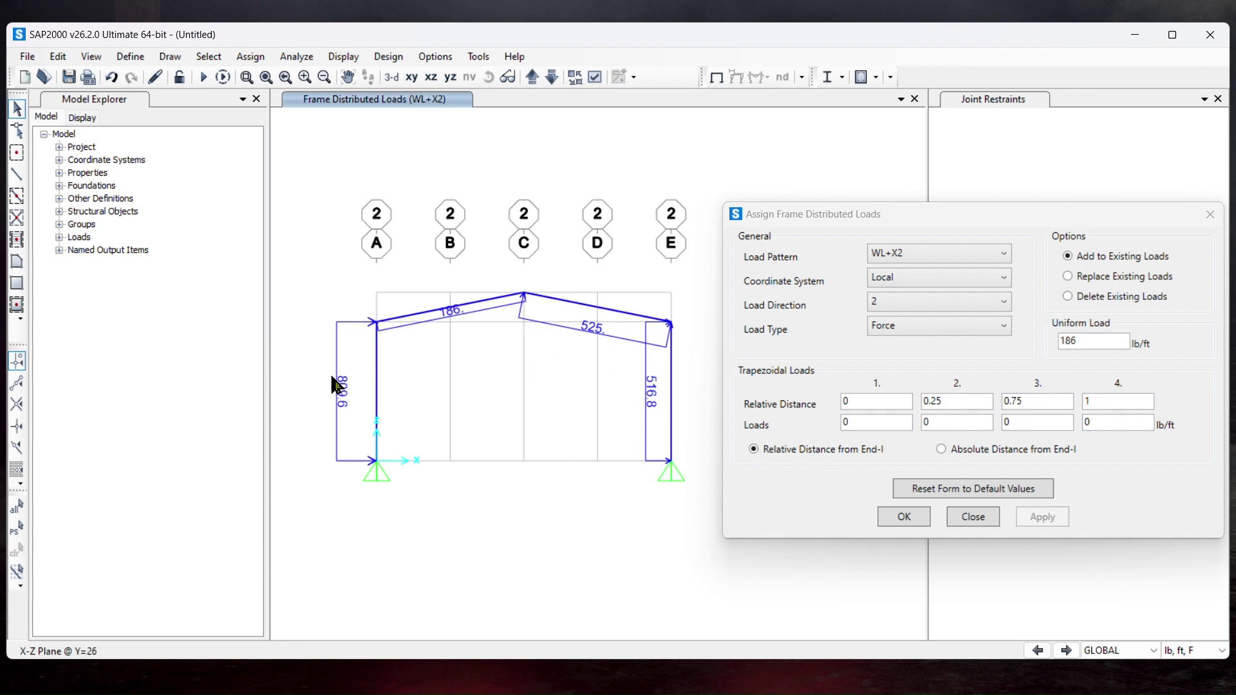
Assign a uniform load of -809.6 lb/ft in local direction 2 to the column on gridline E under pattern WL-X1
click(672, 395)
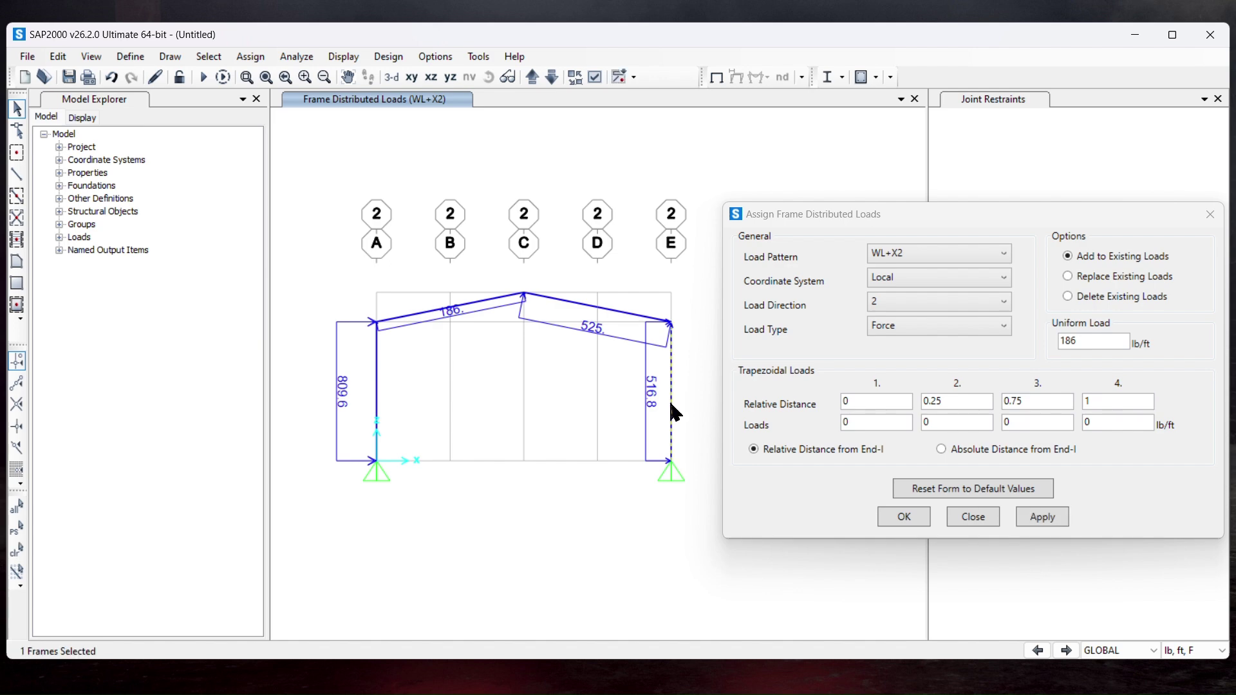
click(961, 251)
click(926, 292)
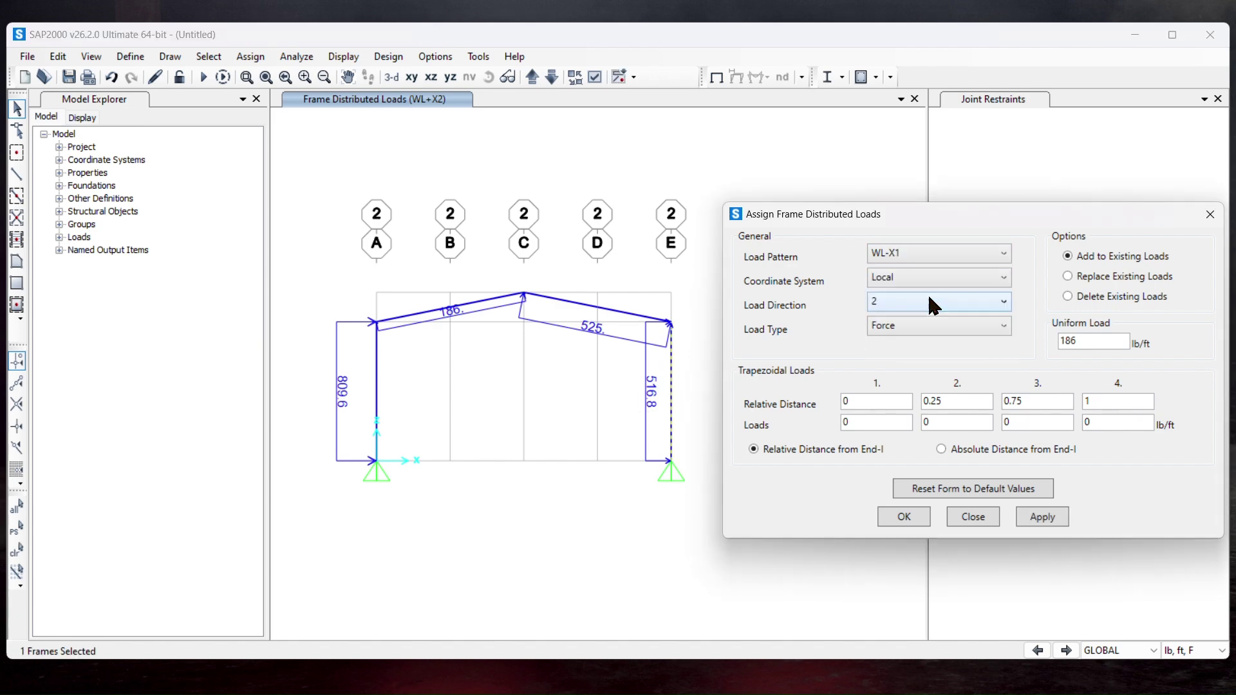
double_click(1098, 343)
click(530, 28)
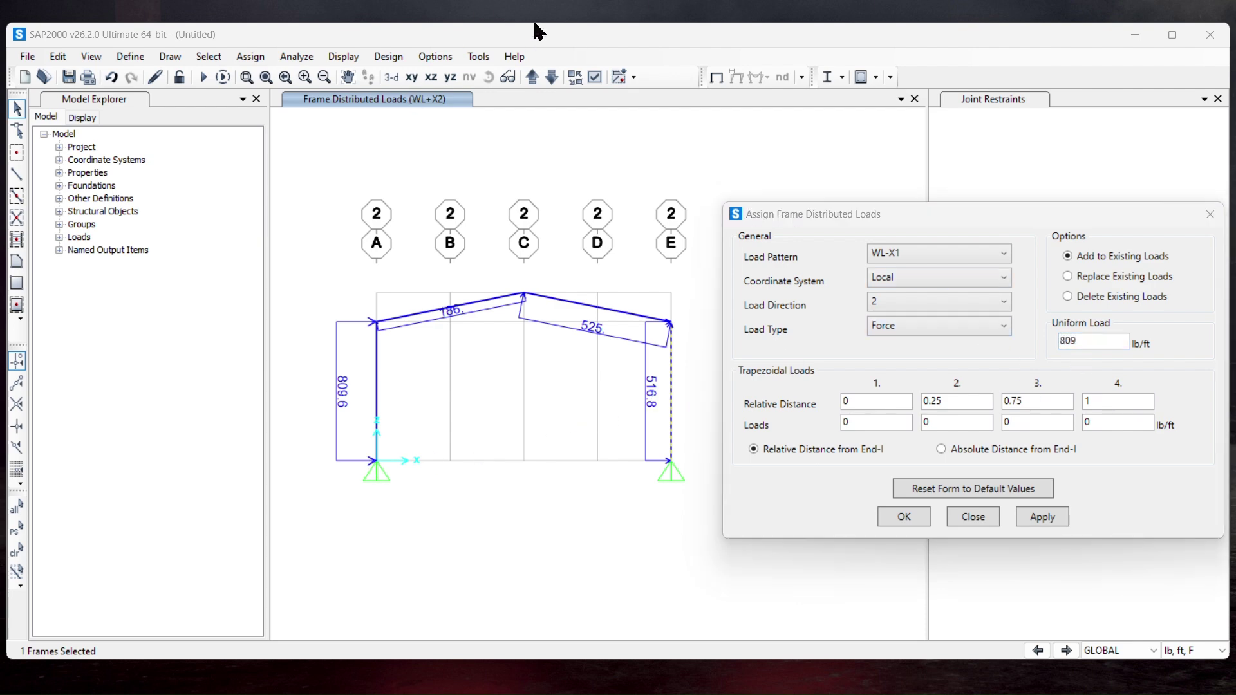
click(1092, 342)
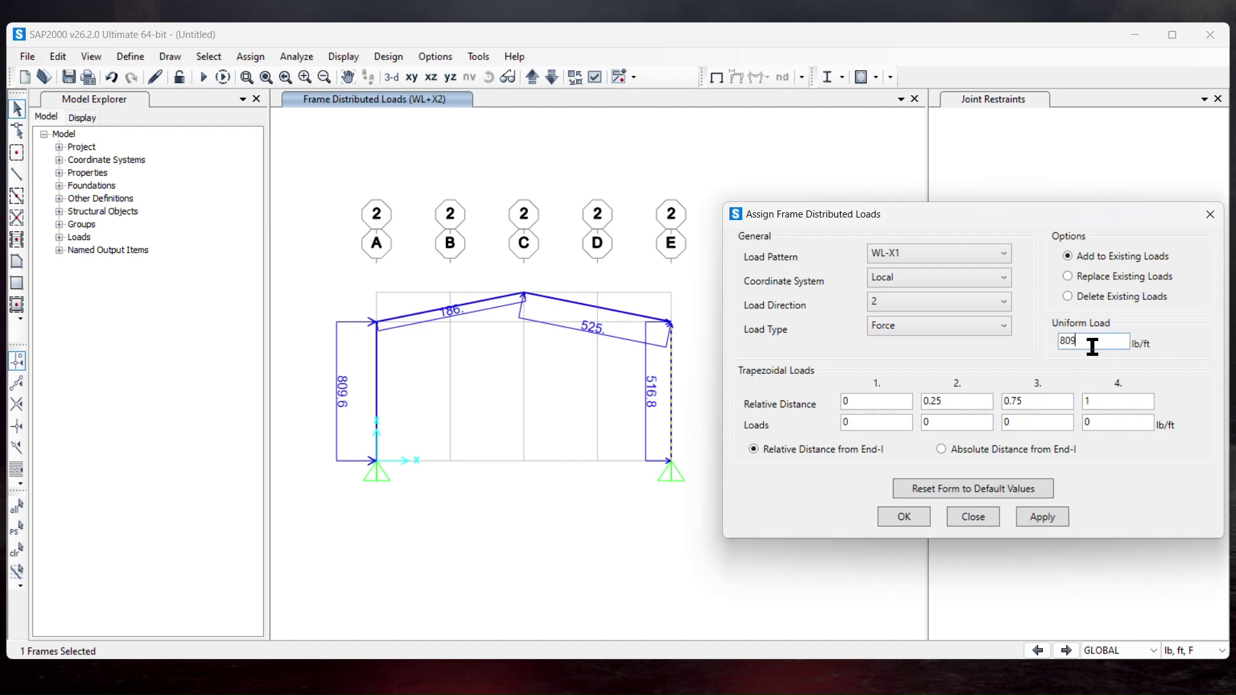
text(.6)
key(Left)
key(Left)
key(Left)
key(Left)
key(Left)
text(-)
click(1035, 518)
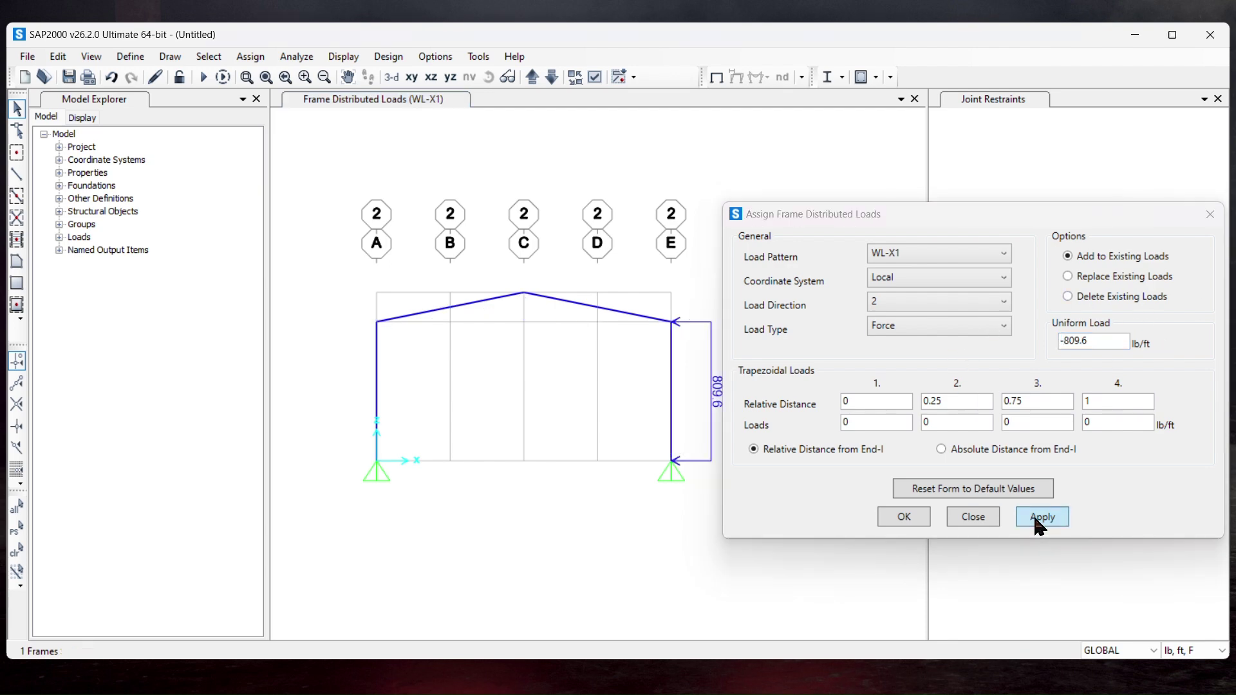
Assign the same -809.6 lb/ft load in local direction 2 to the gridline E column under pattern WL-X2
click(918, 257)
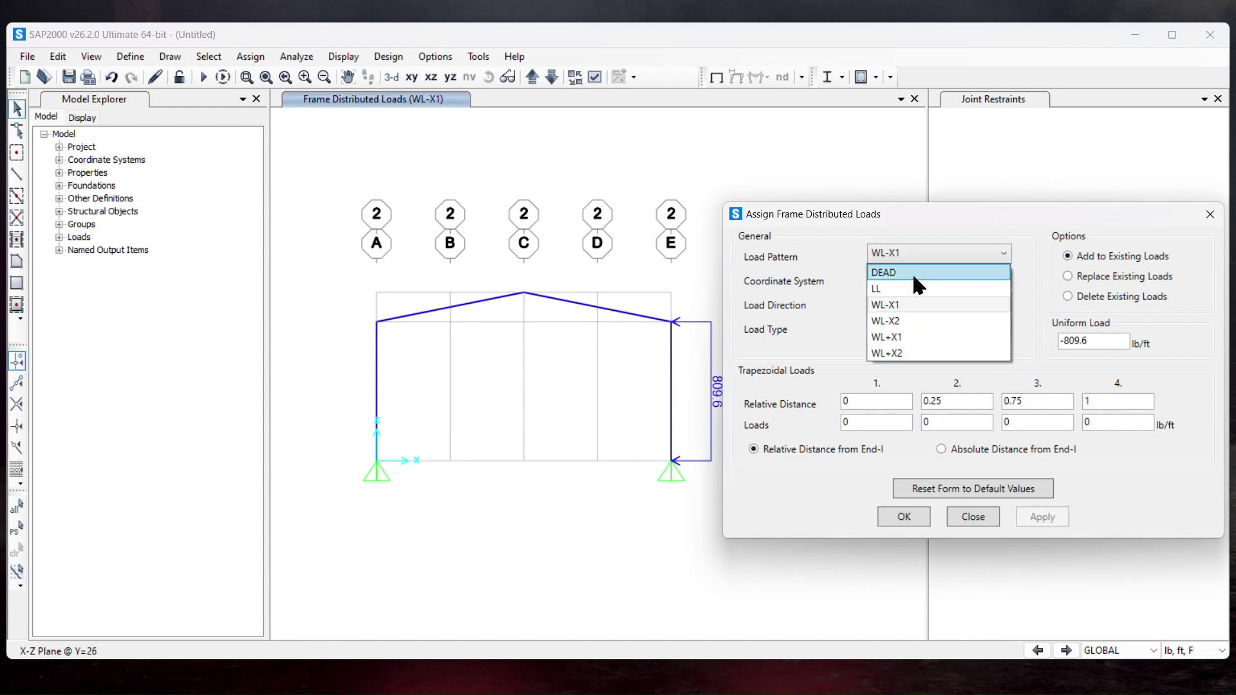
click(901, 321)
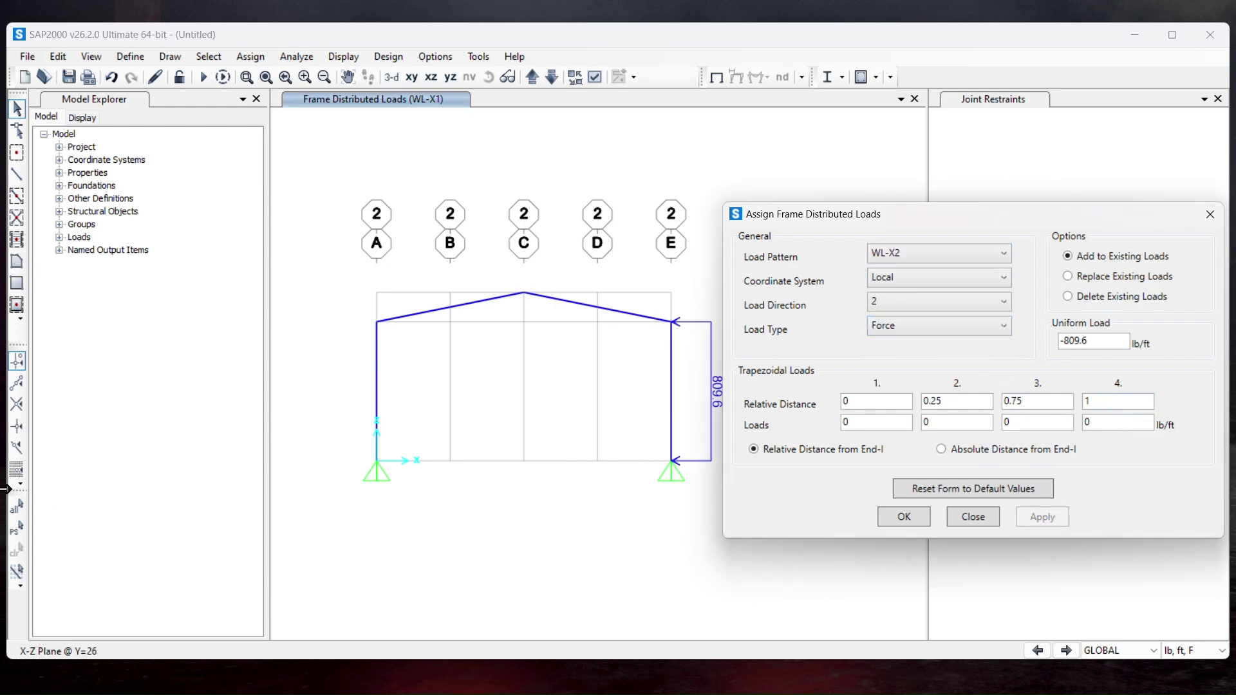
click(15, 531)
click(1046, 517)
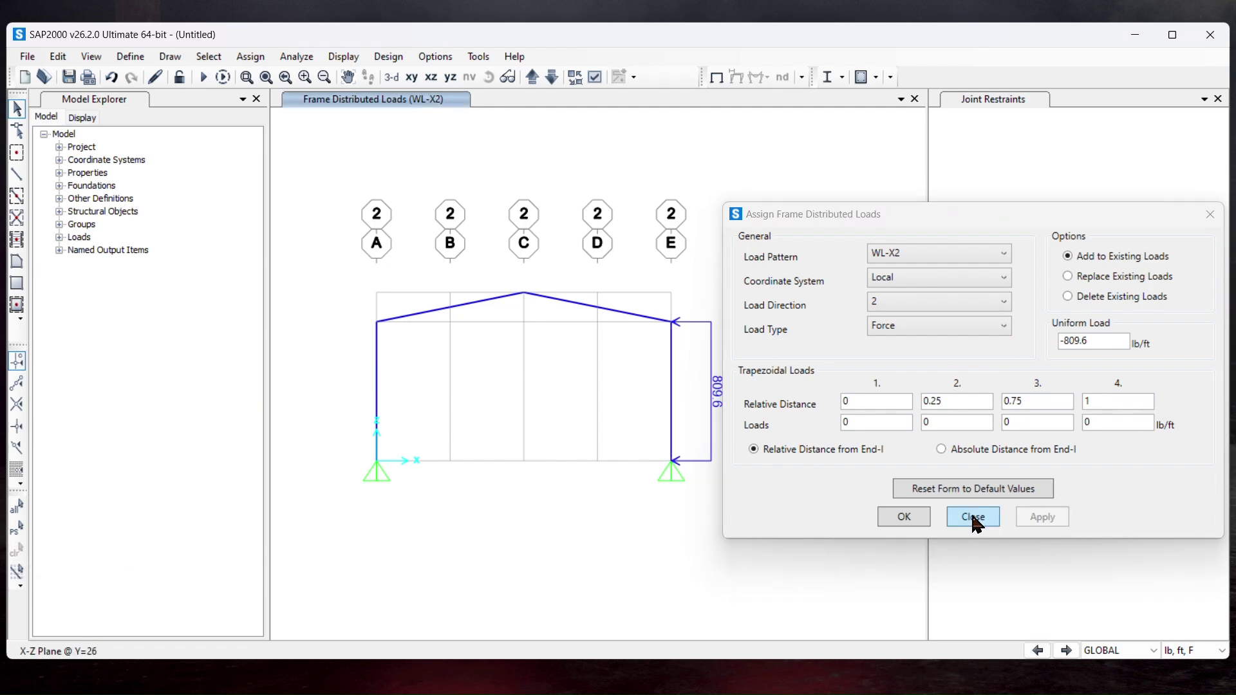
Assign a uniform load of -516.8 lb/ft in the GLOBAL X direction to the column on gridline A under pattern WL-X1
click(377, 396)
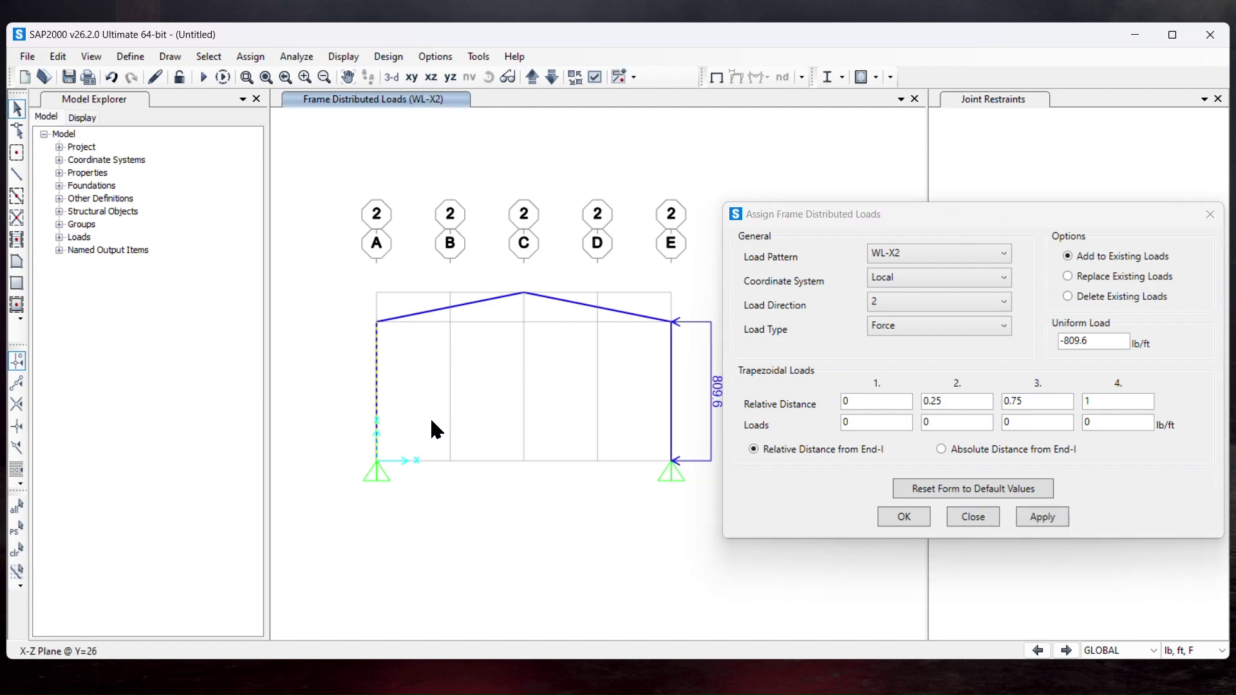
click(946, 254)
click(903, 305)
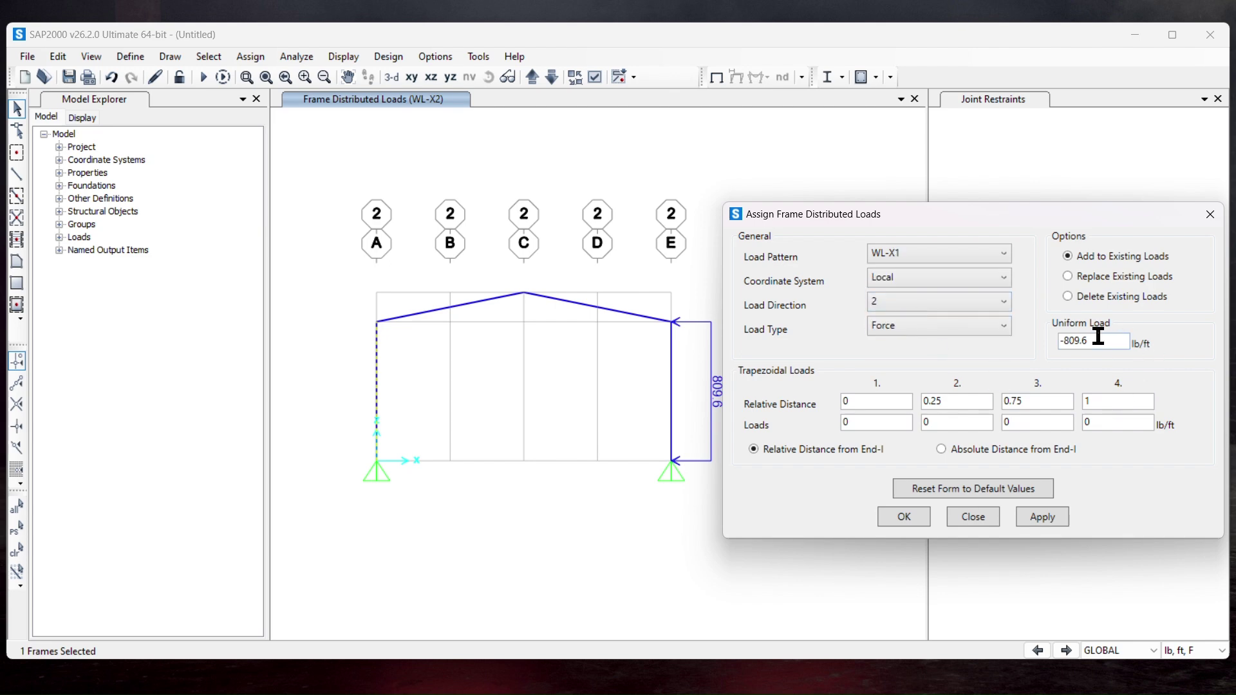
drag(1105, 339, 961, 338)
text(-516.8)
click(915, 276)
click(906, 294)
click(905, 303)
click(904, 303)
click(905, 305)
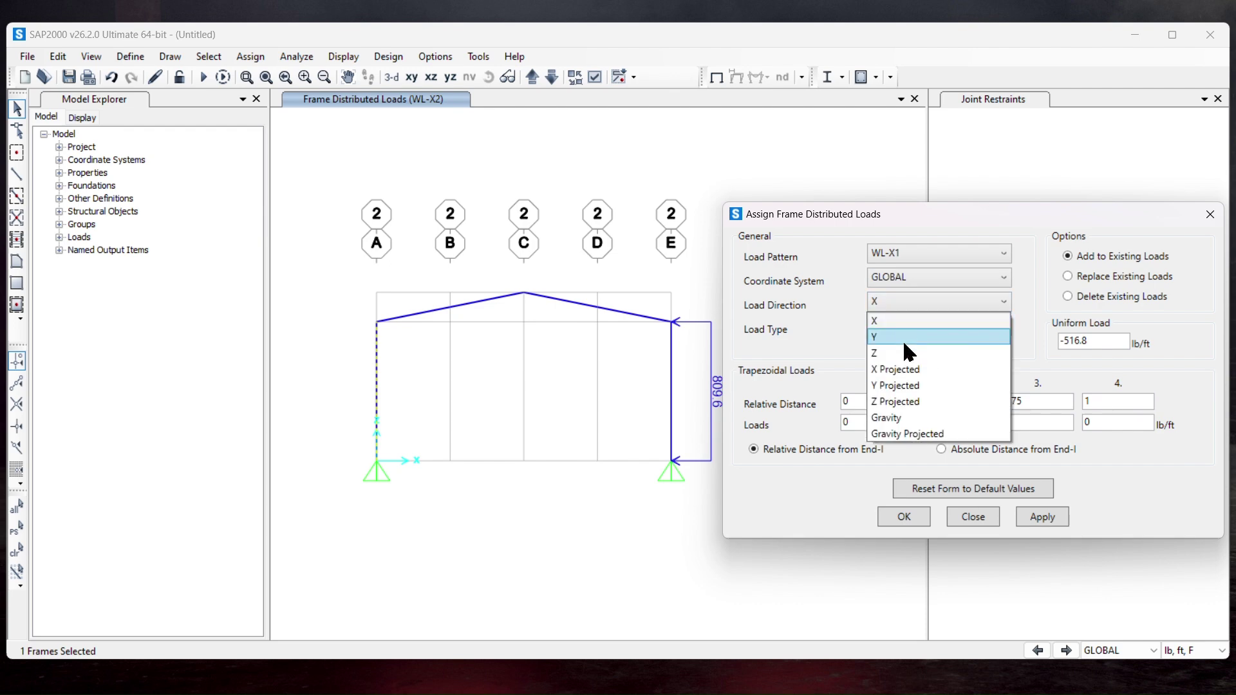
click(907, 306)
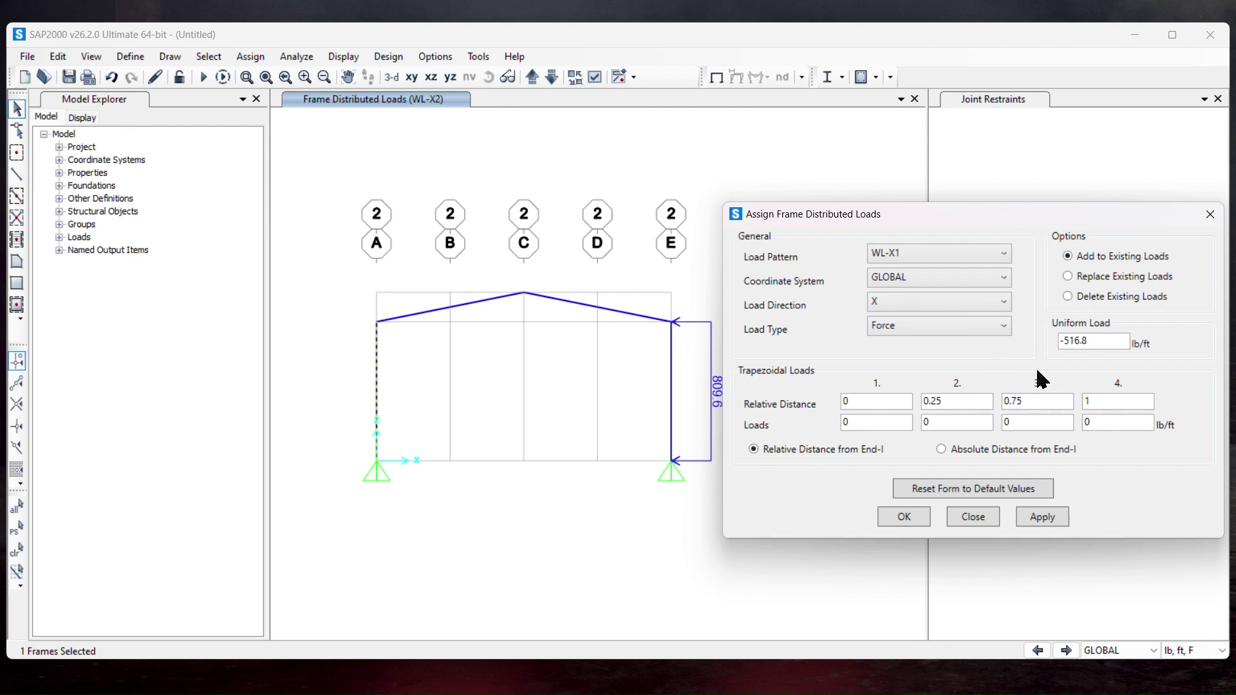
click(1055, 518)
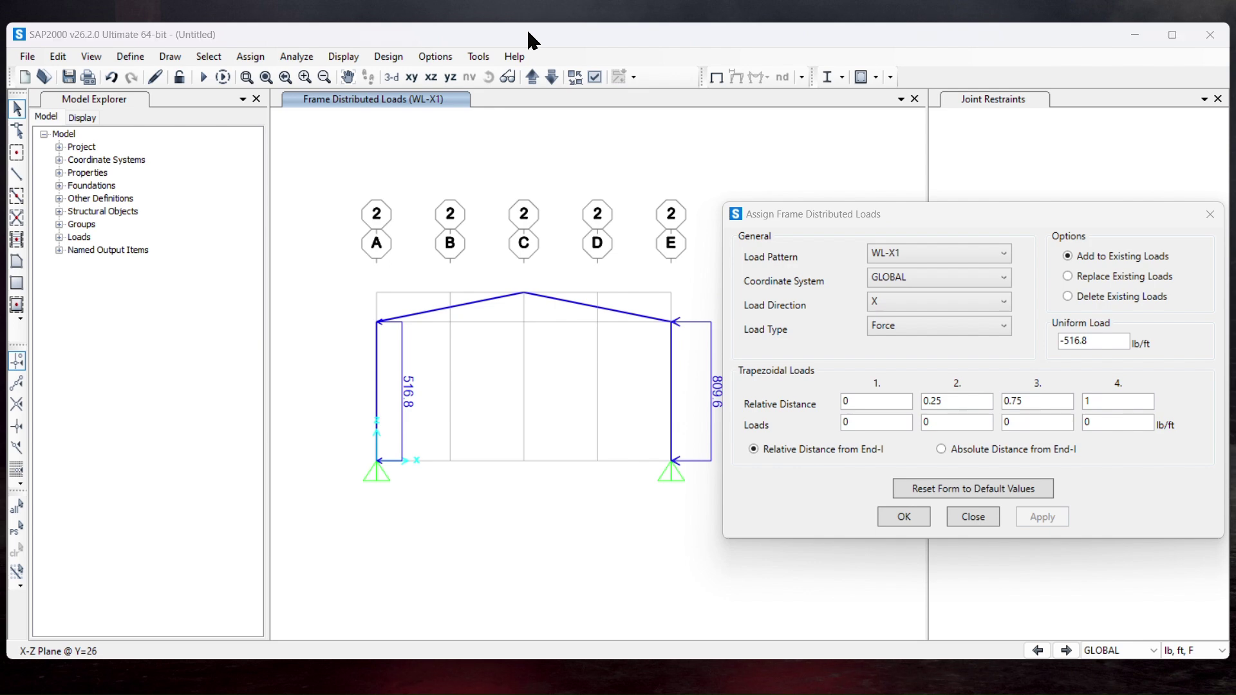
Assign the same -516.8 lb/ft GLOBAL X load to the gridline A column under pattern WL-X2
click(896, 253)
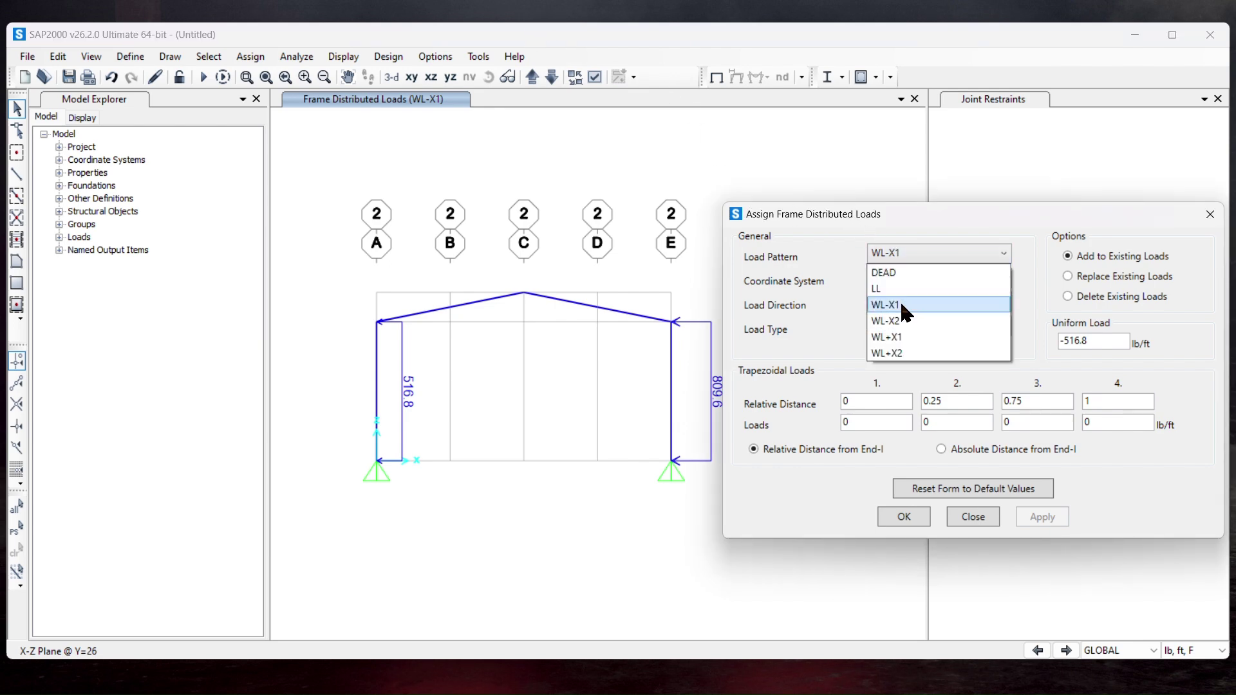
click(901, 322)
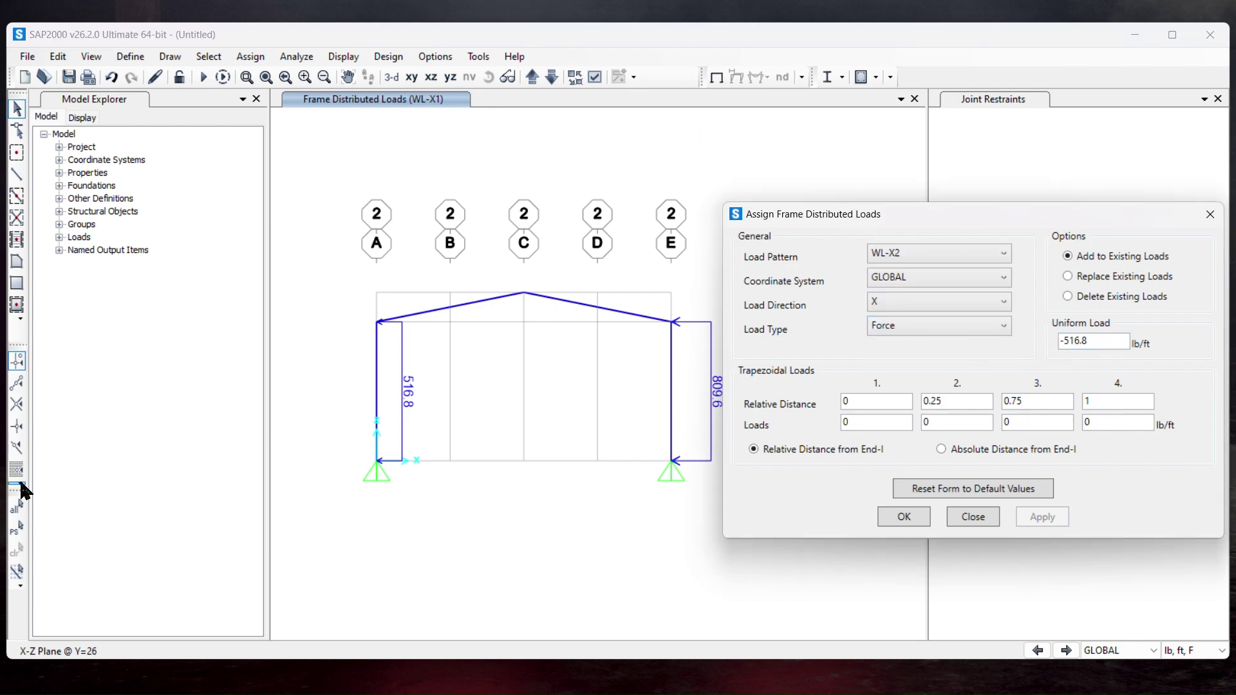
click(15, 537)
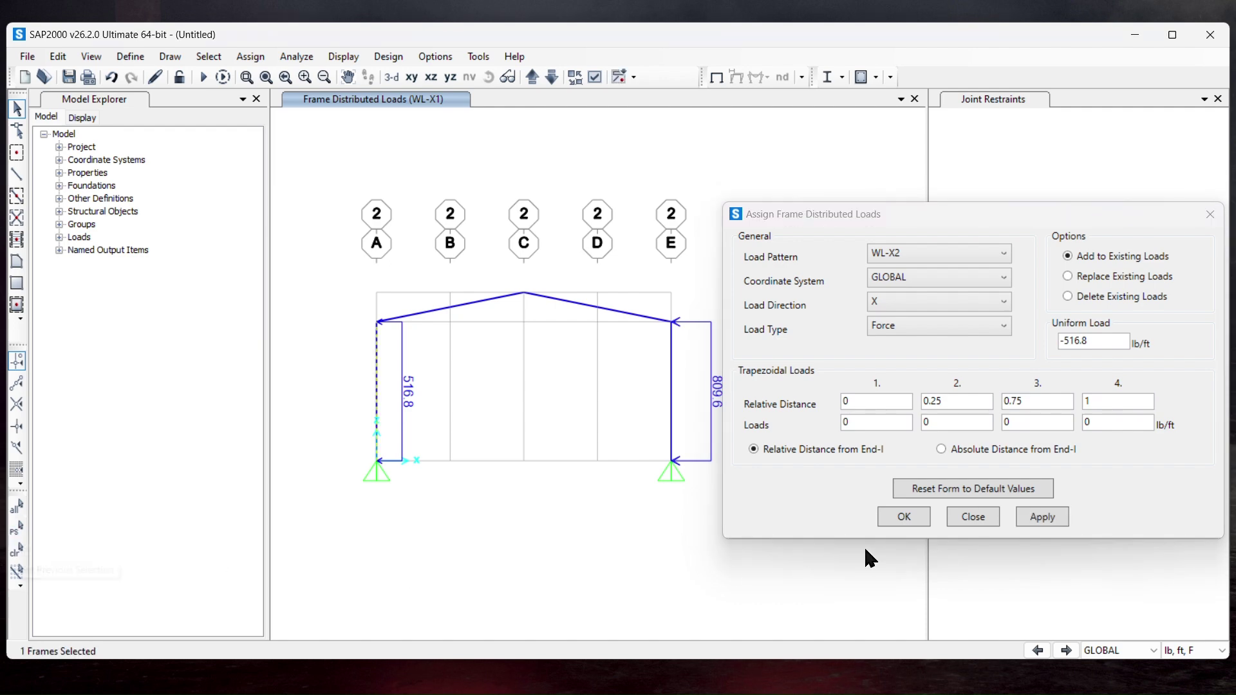
click(1045, 517)
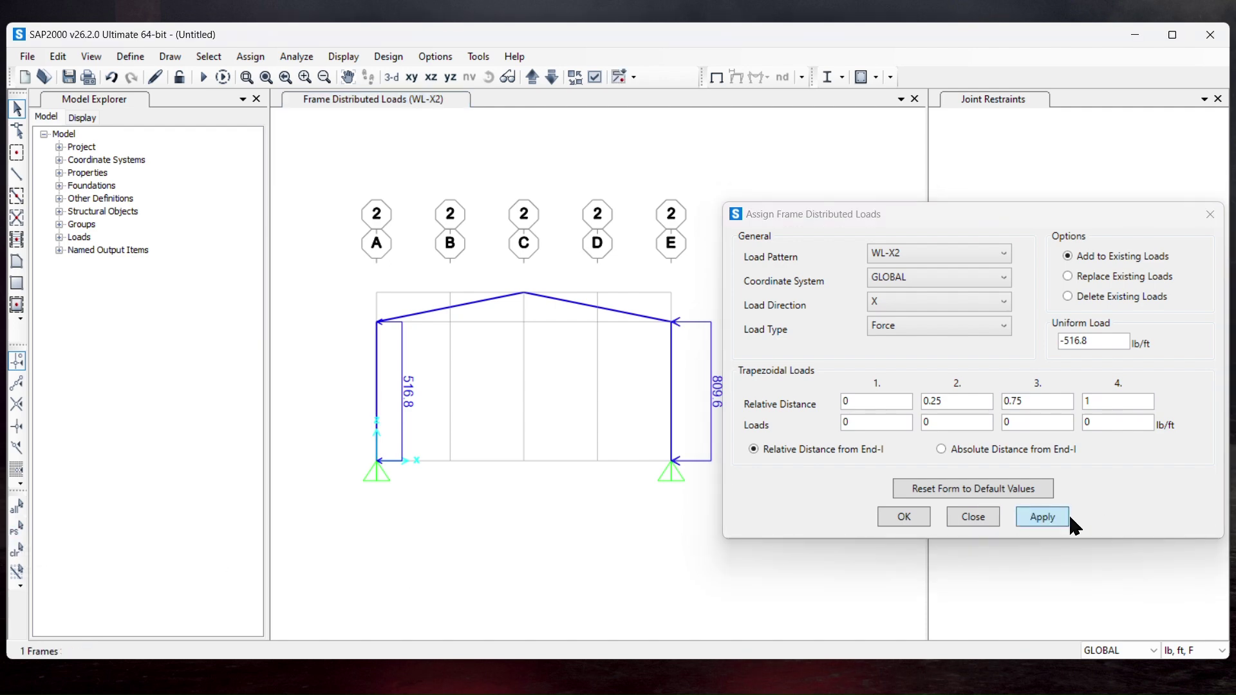
Assign a uniform load of 525 lb/ft in local direction 2 to the rafter between gridlines A and C under WL-X1
click(448, 313)
click(964, 252)
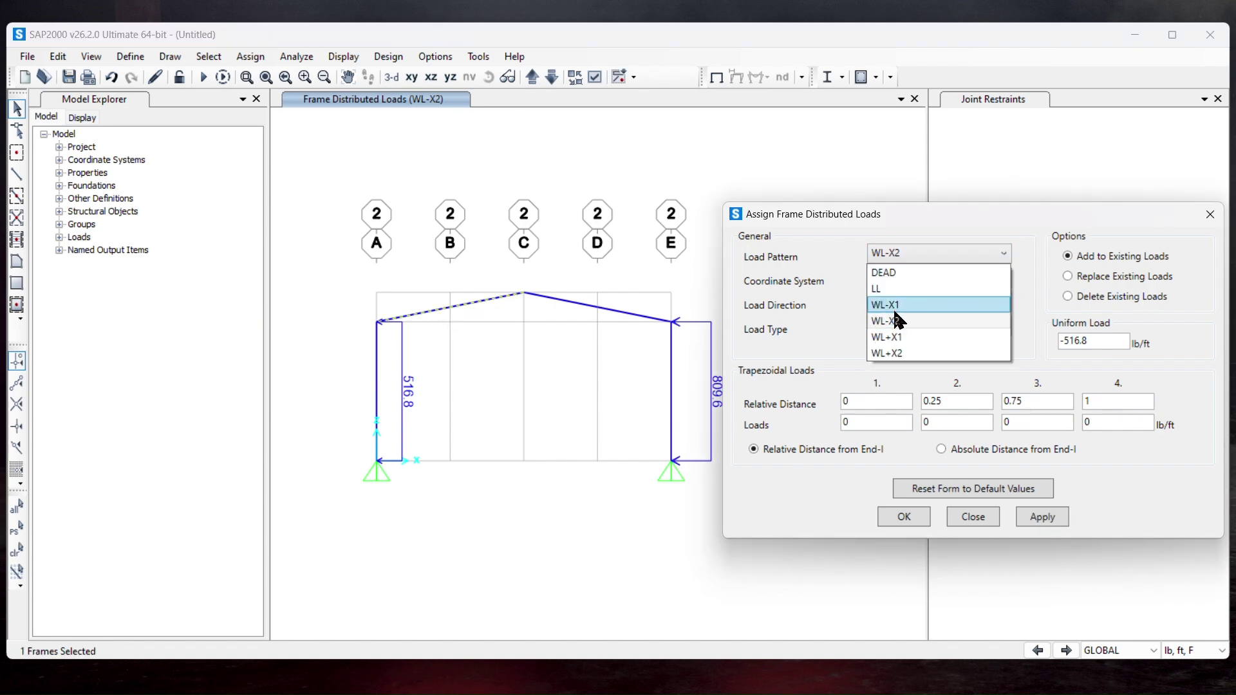
click(911, 305)
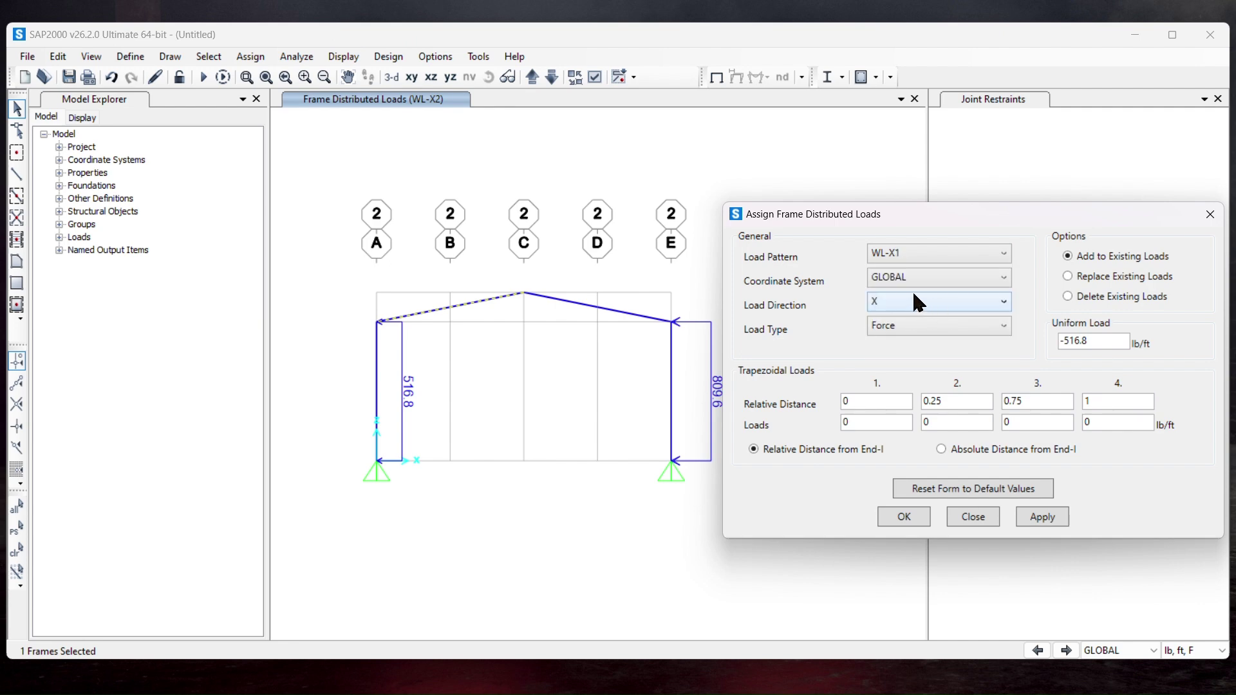
click(918, 283)
click(914, 309)
click(904, 300)
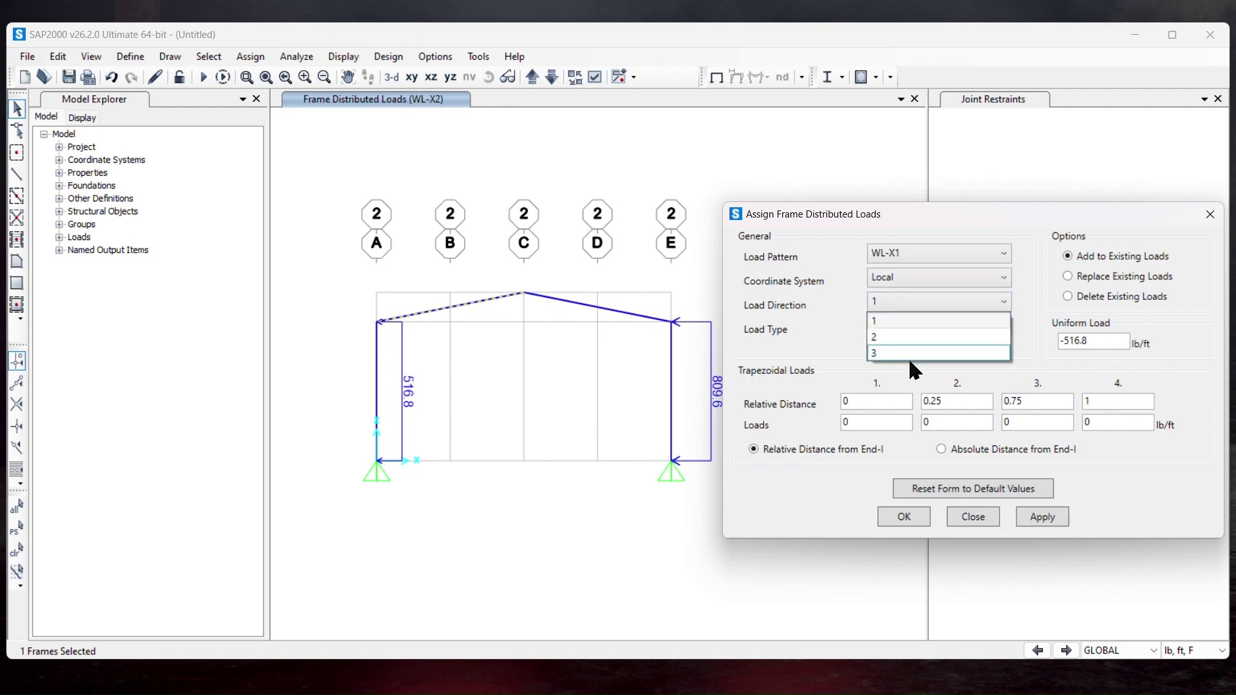
click(908, 338)
drag(1103, 341, 990, 350)
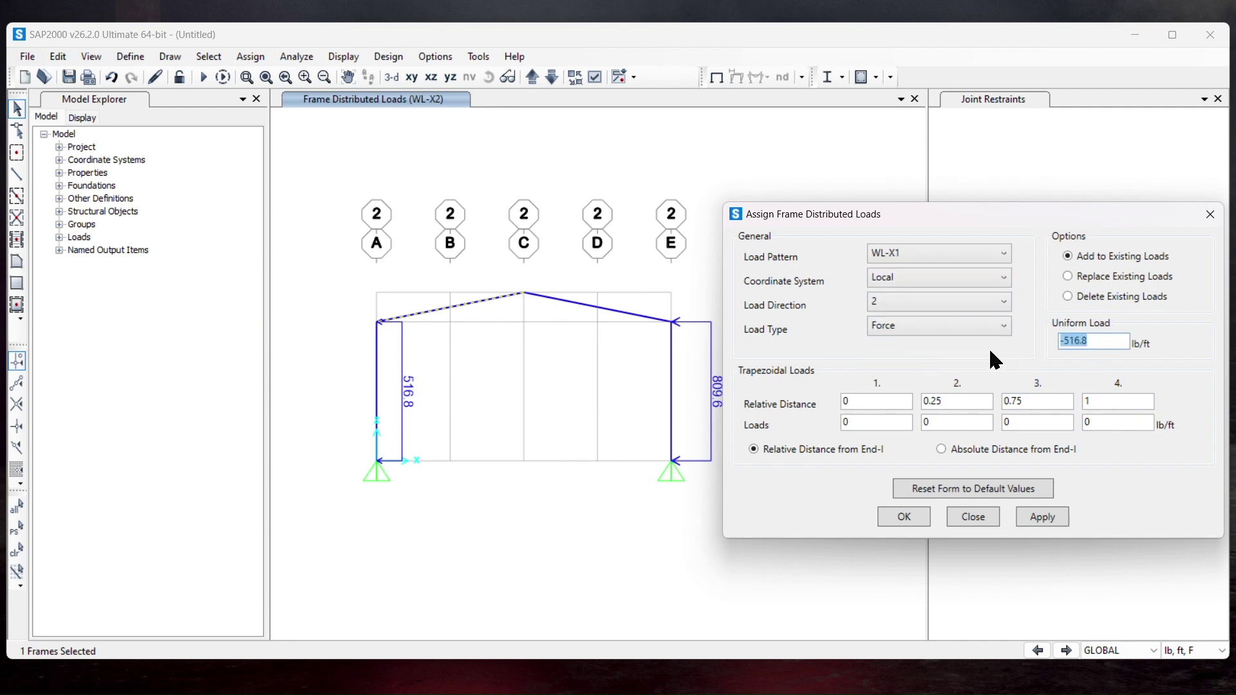
text(525)
click(1034, 526)
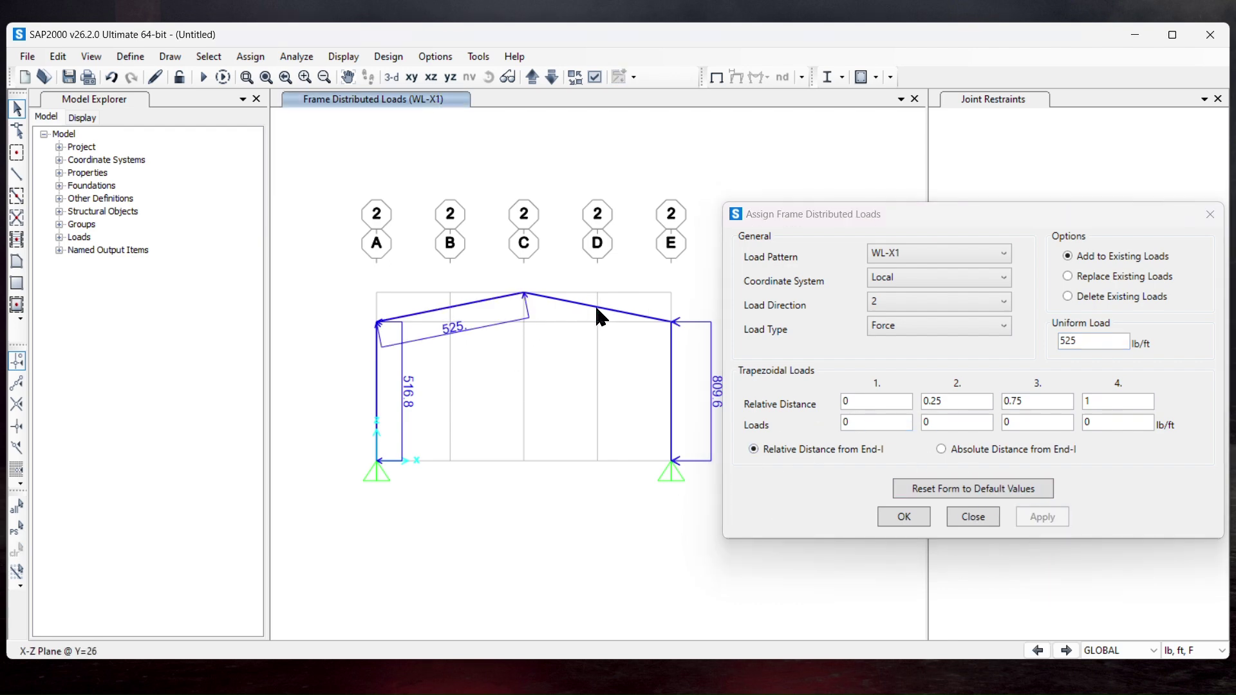
Assign the same 525 lb/ft load in local direction 2 to the A–C rafter under pattern WL-X2
click(926, 254)
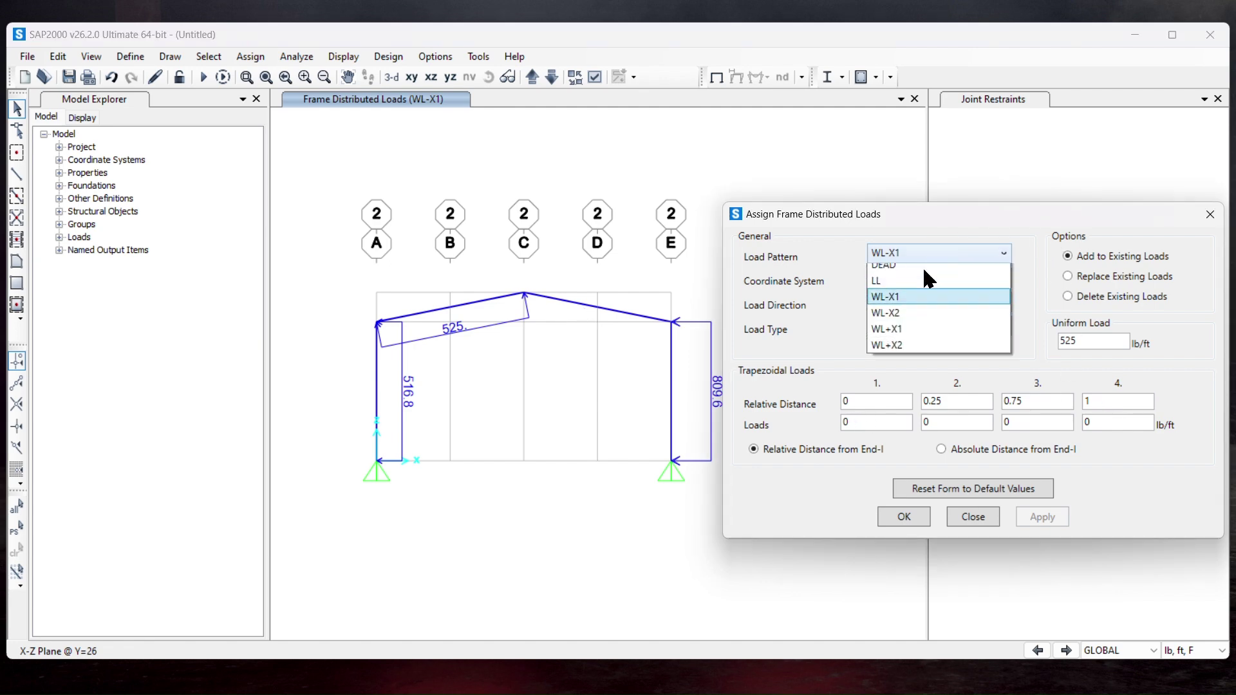
click(902, 317)
click(17, 531)
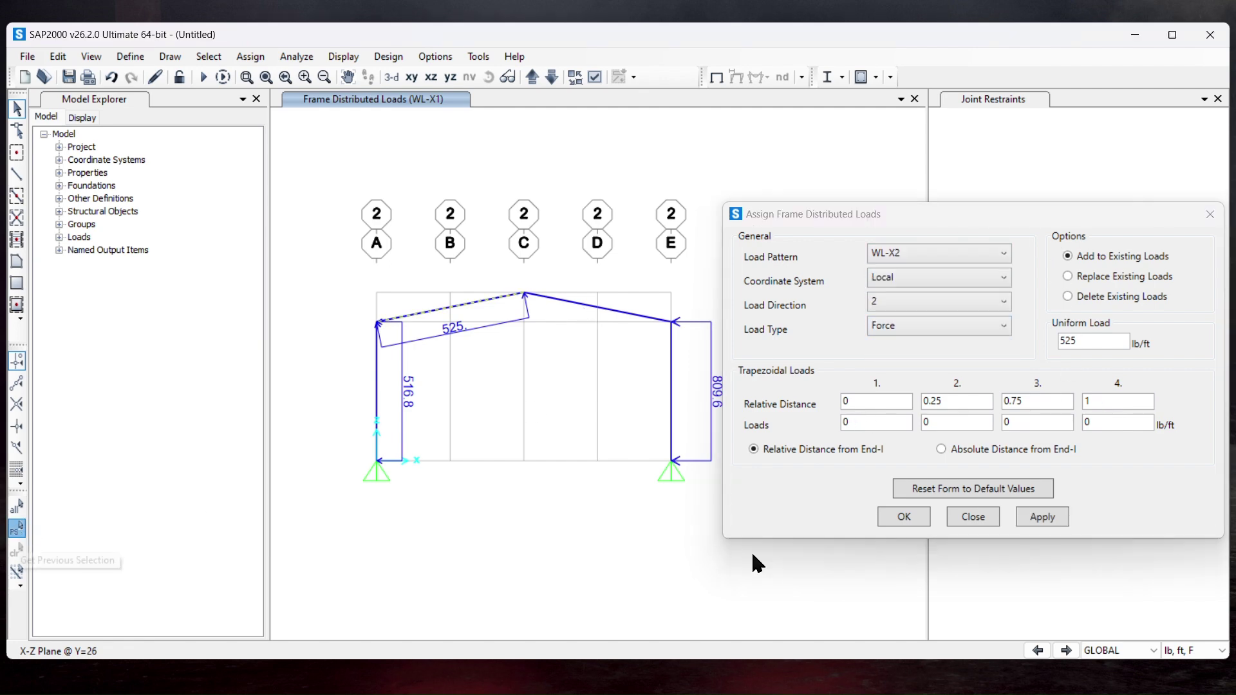
click(1003, 518)
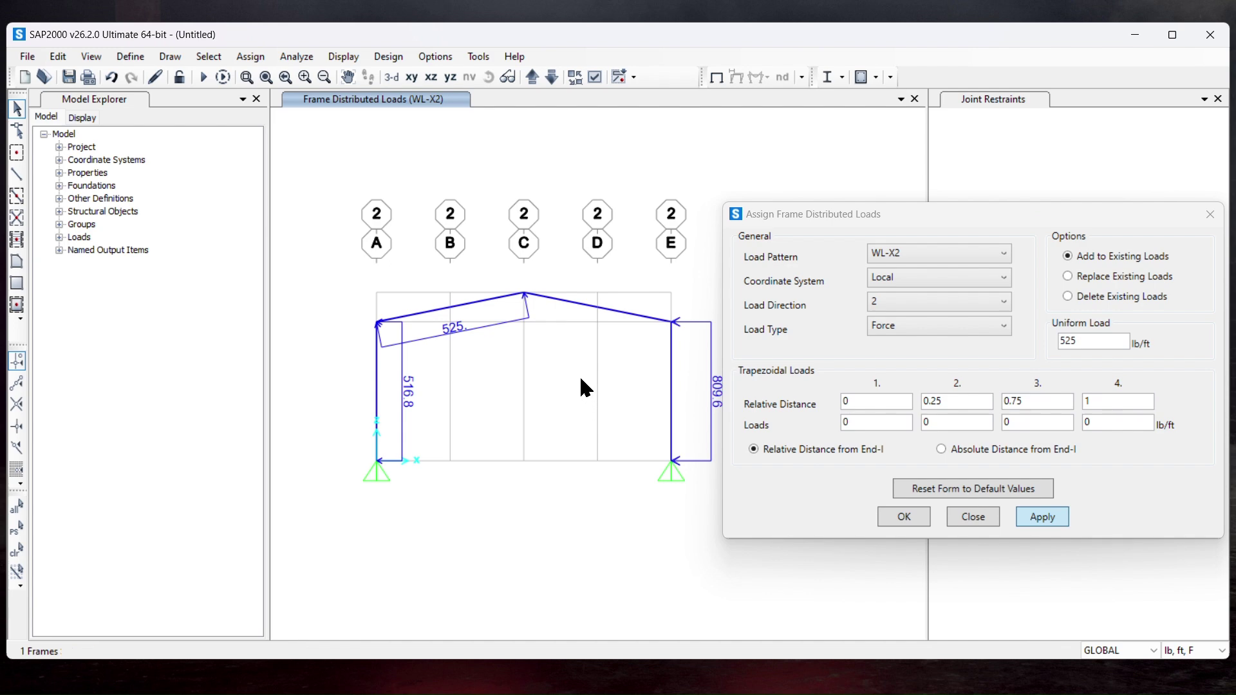
Assign a uniform load of 893 lb/ft in local direction 2 to the rafter between gridlines C and E under WL-X1
click(610, 309)
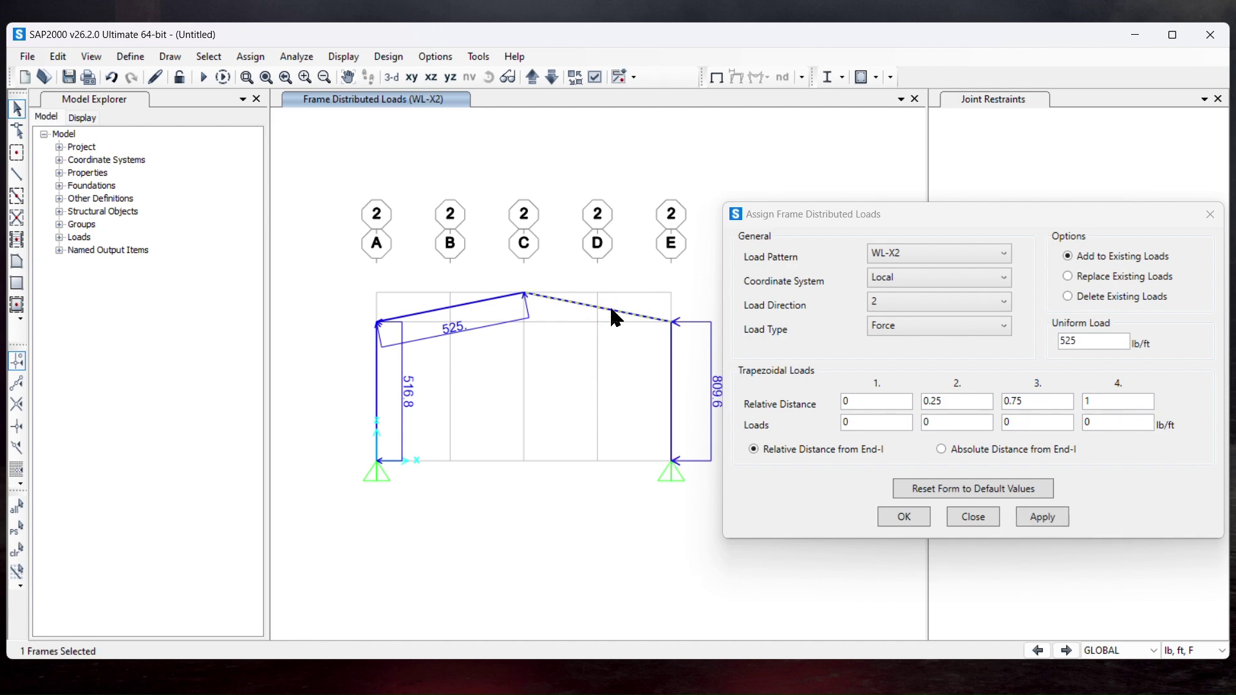
click(908, 254)
click(913, 285)
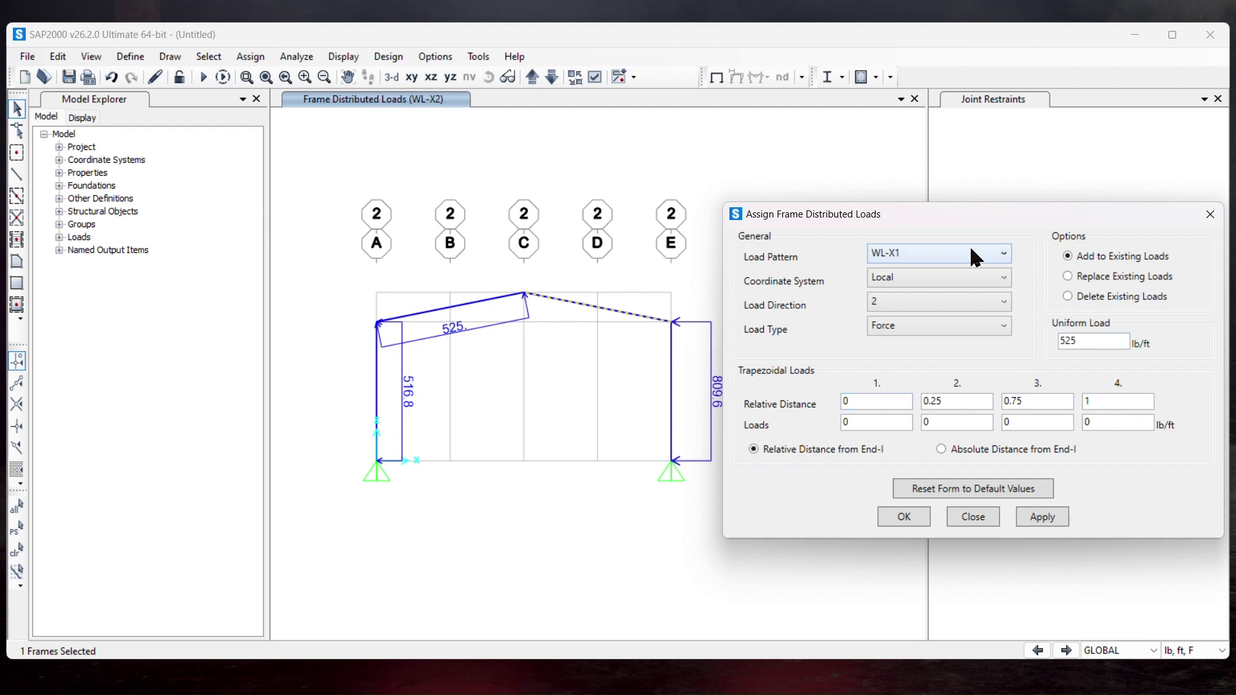
drag(1086, 344, 961, 334)
text(893)
click(1024, 515)
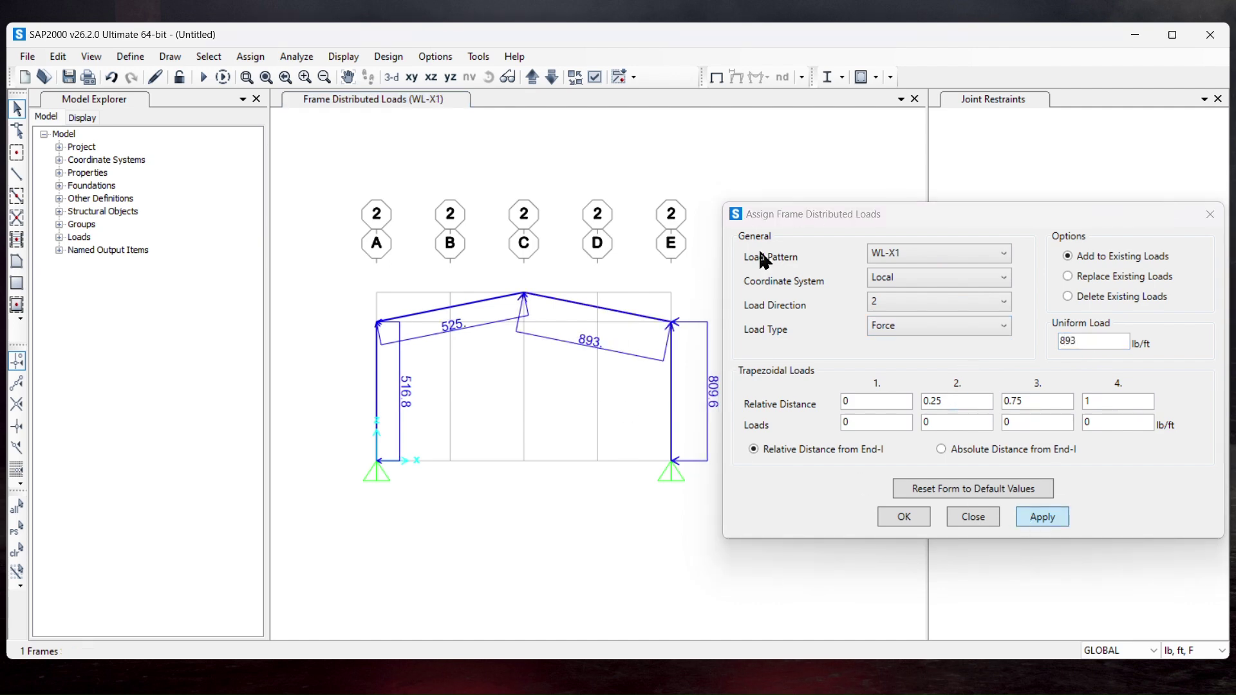
Assign a uniform load of 186 lb/ft in local direction 2 to the C–E rafter under WL-X2 and finish the load assignment
drag(1085, 341, 1007, 341)
text(186)
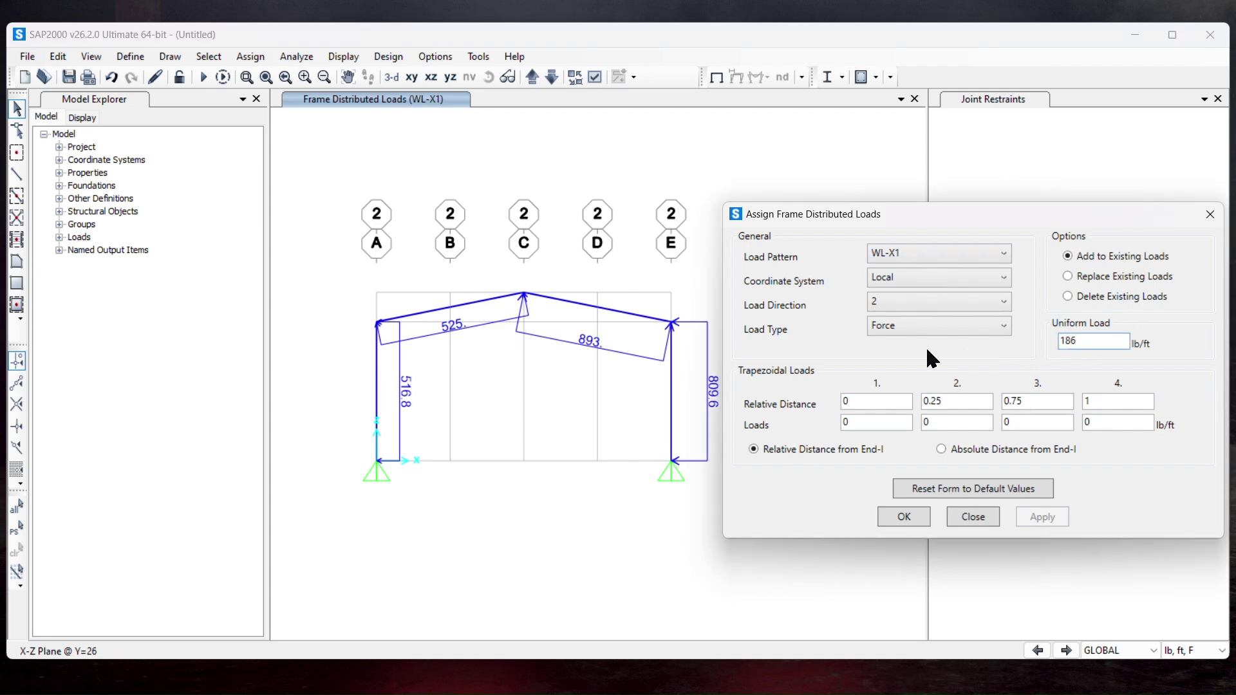
click(602, 308)
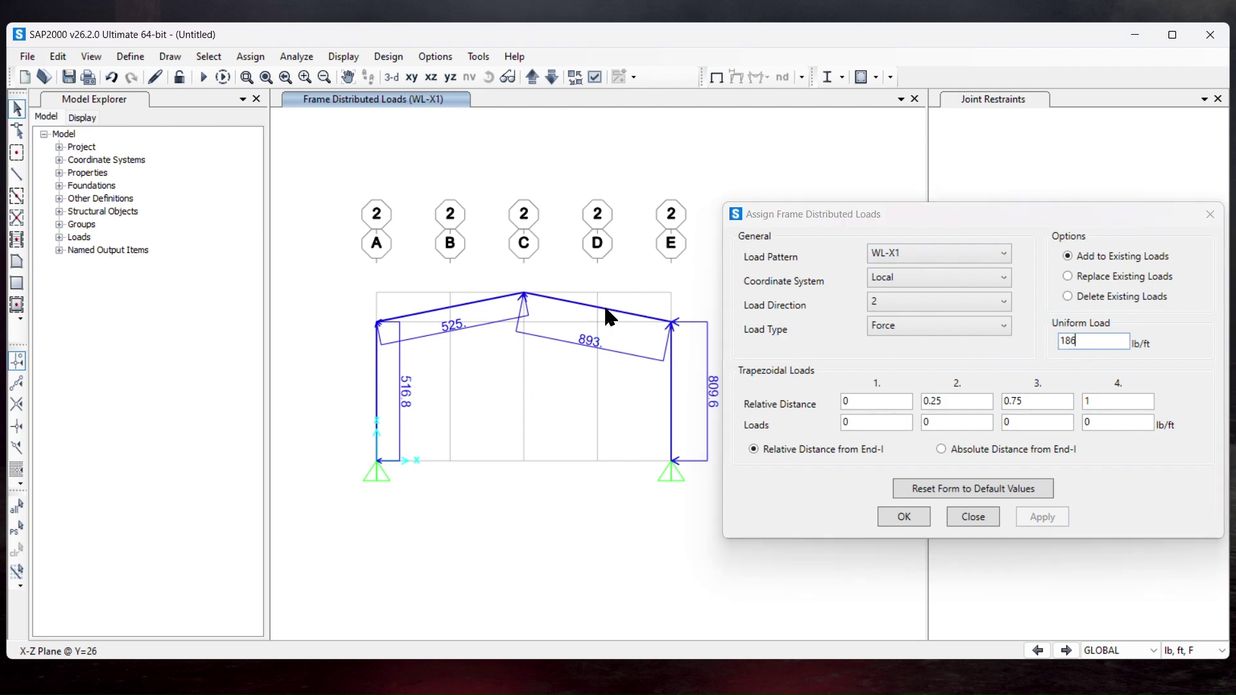
click(893, 253)
click(901, 308)
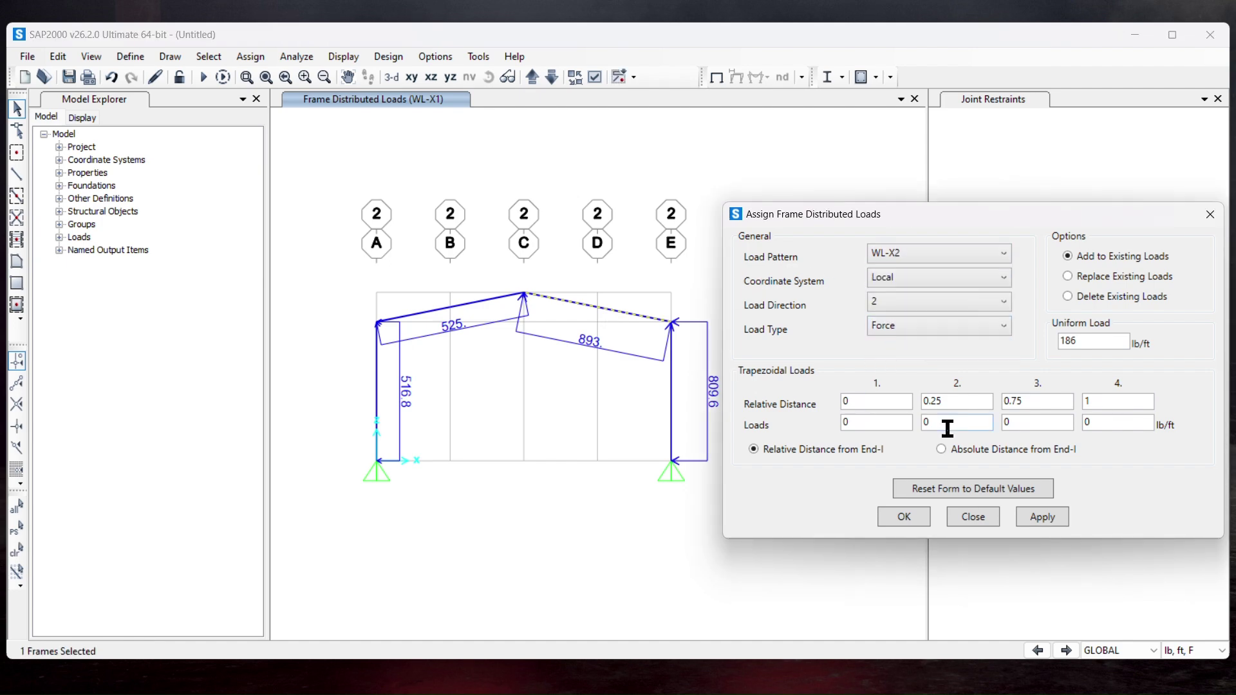
click(1041, 516)
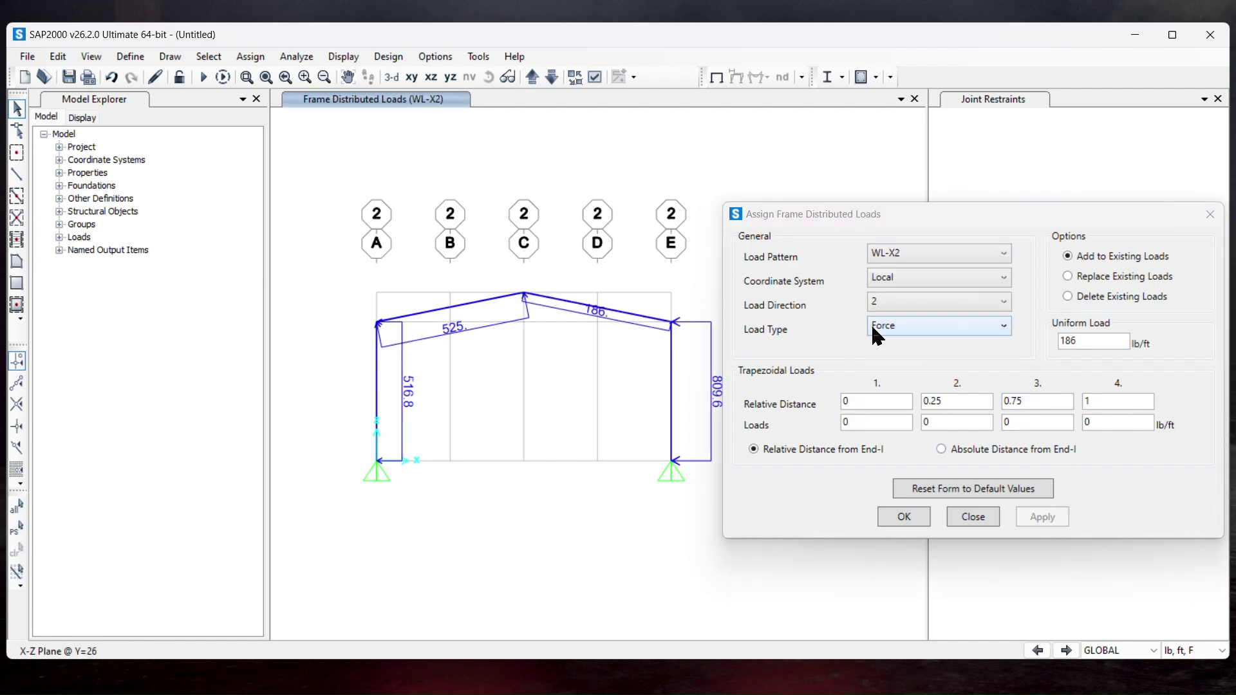
click(1207, 216)
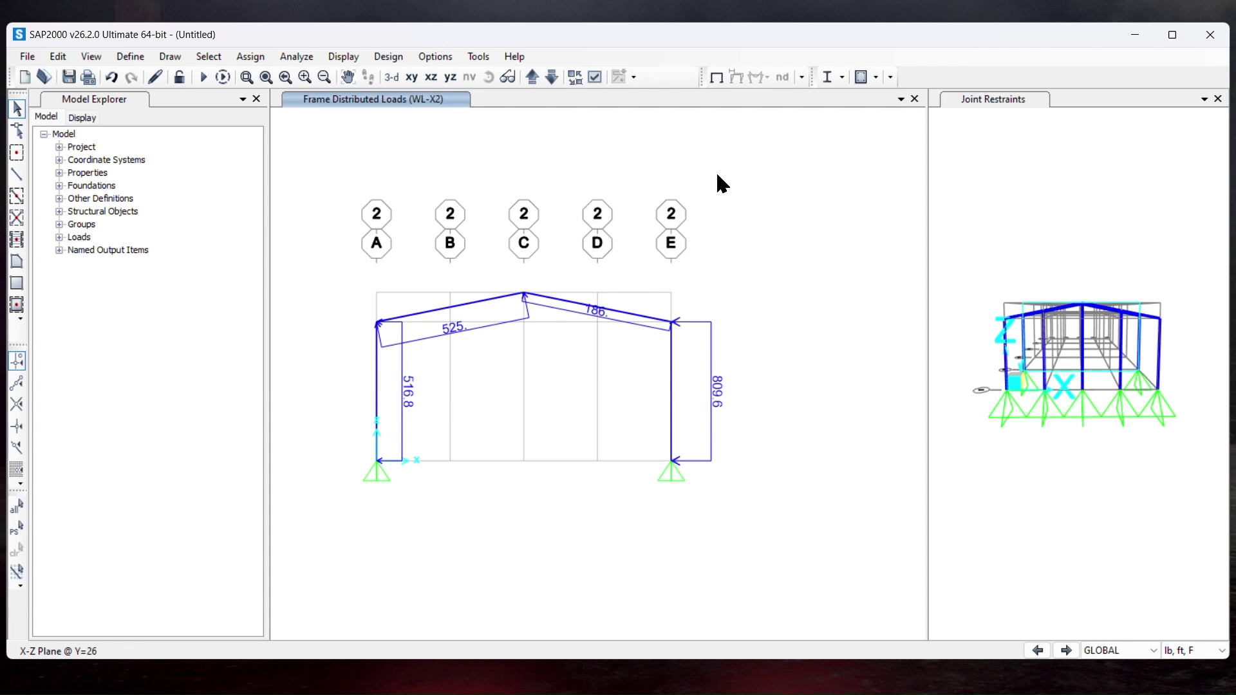
Switch to the end-frame elevation at gridline 1 and rotate the 3D view to examine its columns from a corner
click(546, 85)
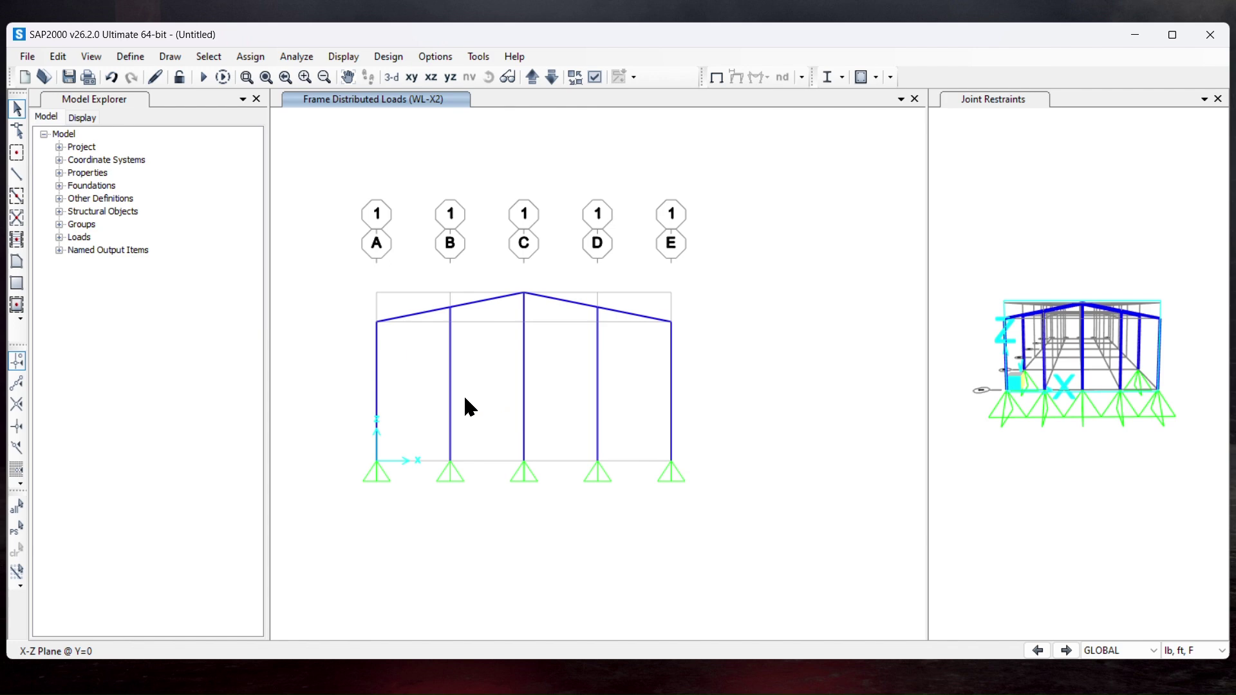
click(378, 377)
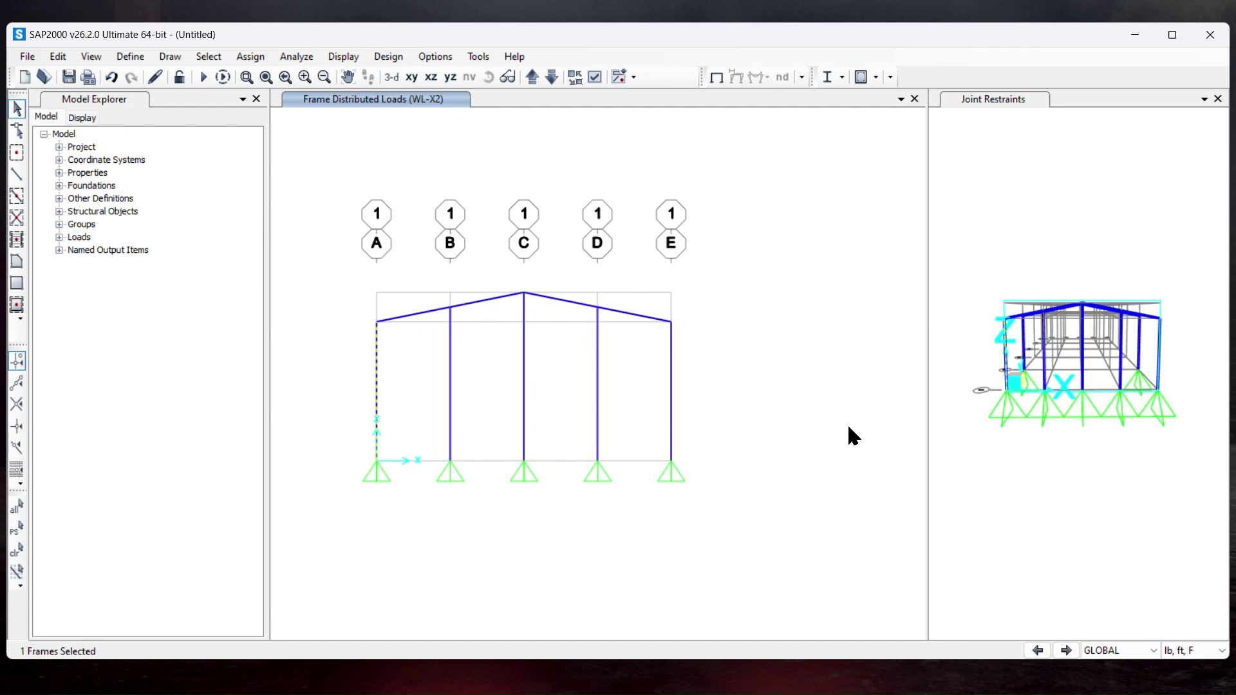
click(672, 392)
click(671, 390)
click(376, 390)
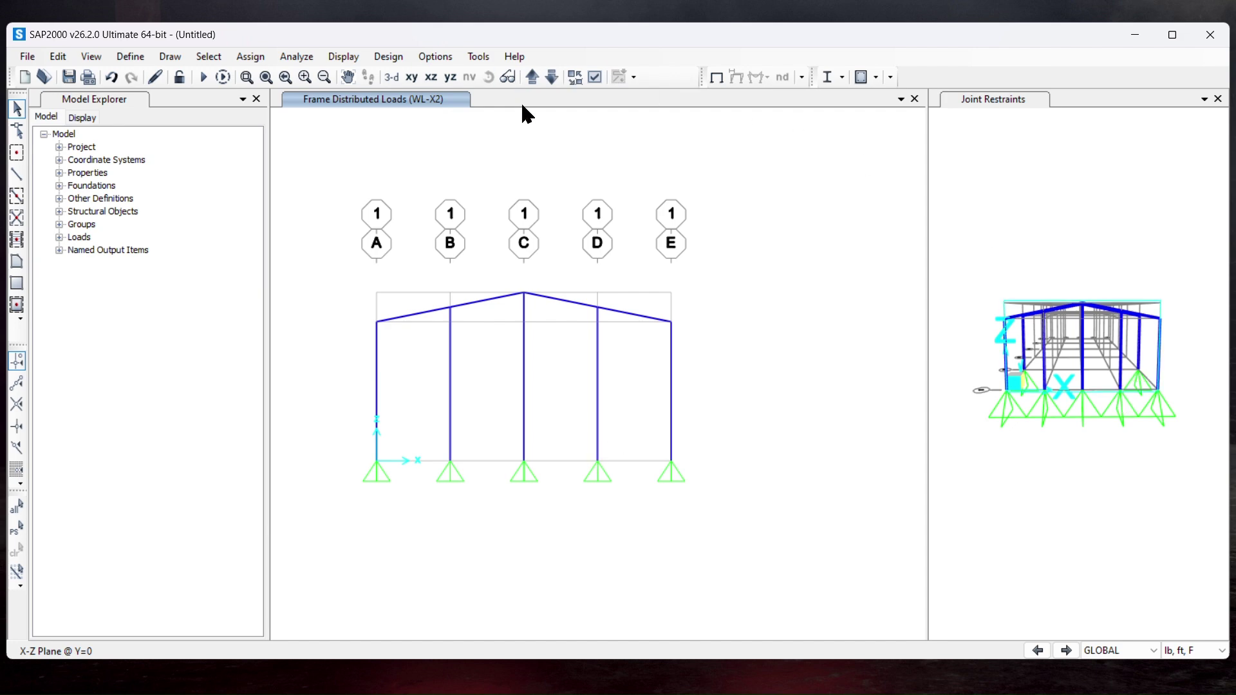
click(992, 173)
click(488, 77)
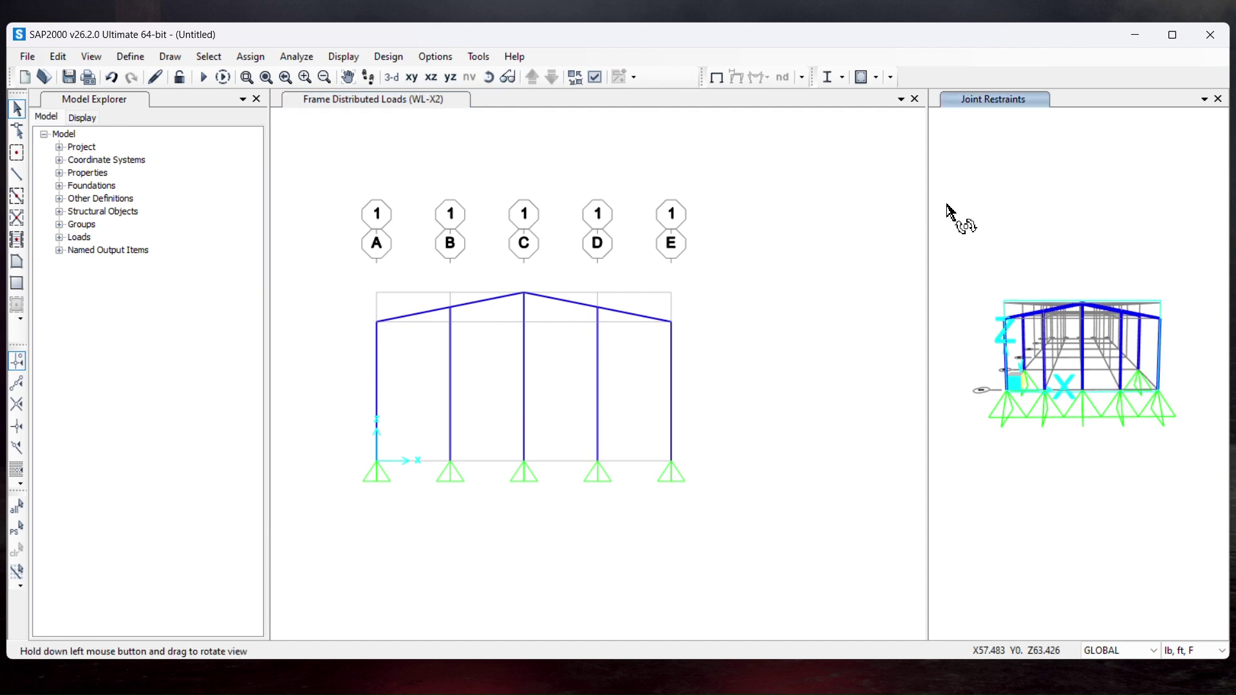
drag(993, 213, 1089, 290)
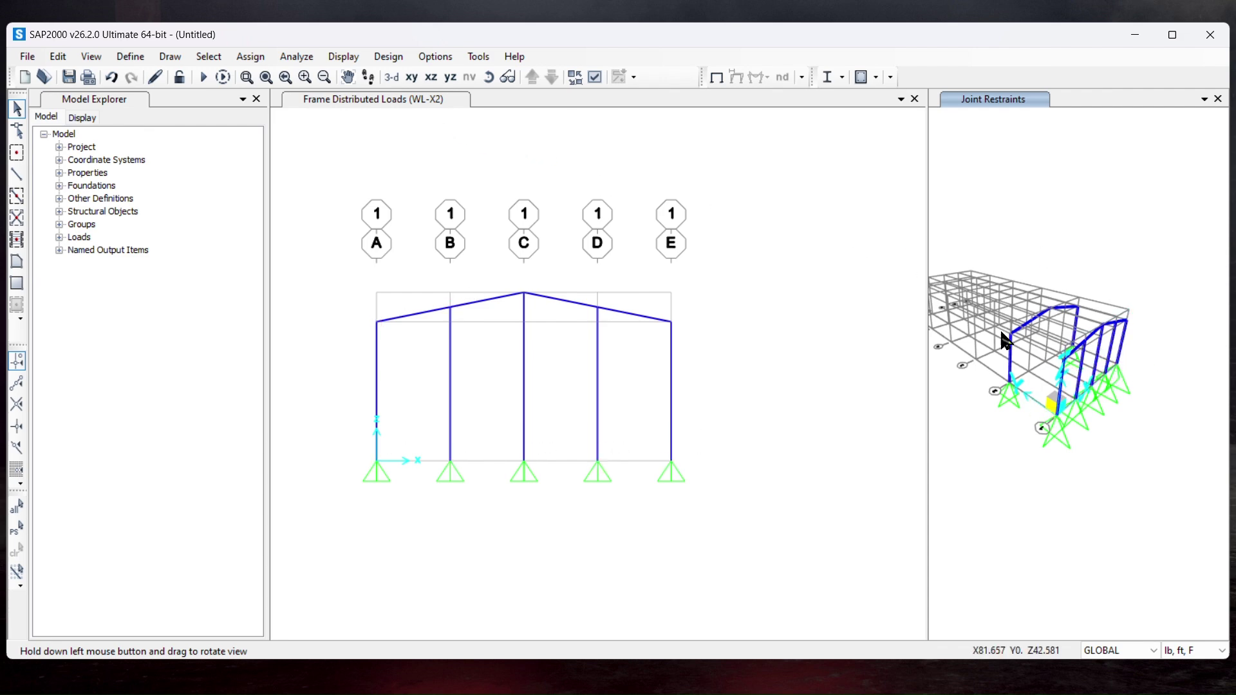
click(489, 76)
drag(1076, 226, 1072, 254)
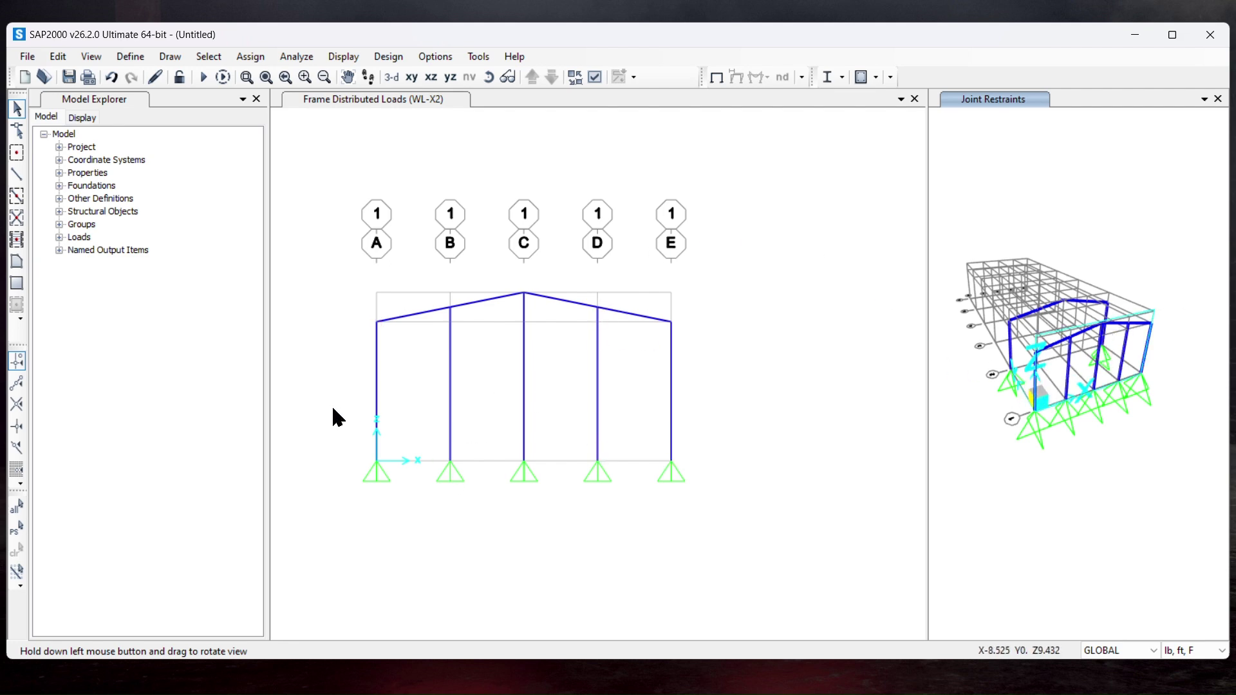
Assign a uniform load of 404.8 lb/ft in local direction 2 to frame 1's gridline A column under WL+X1
click(375, 364)
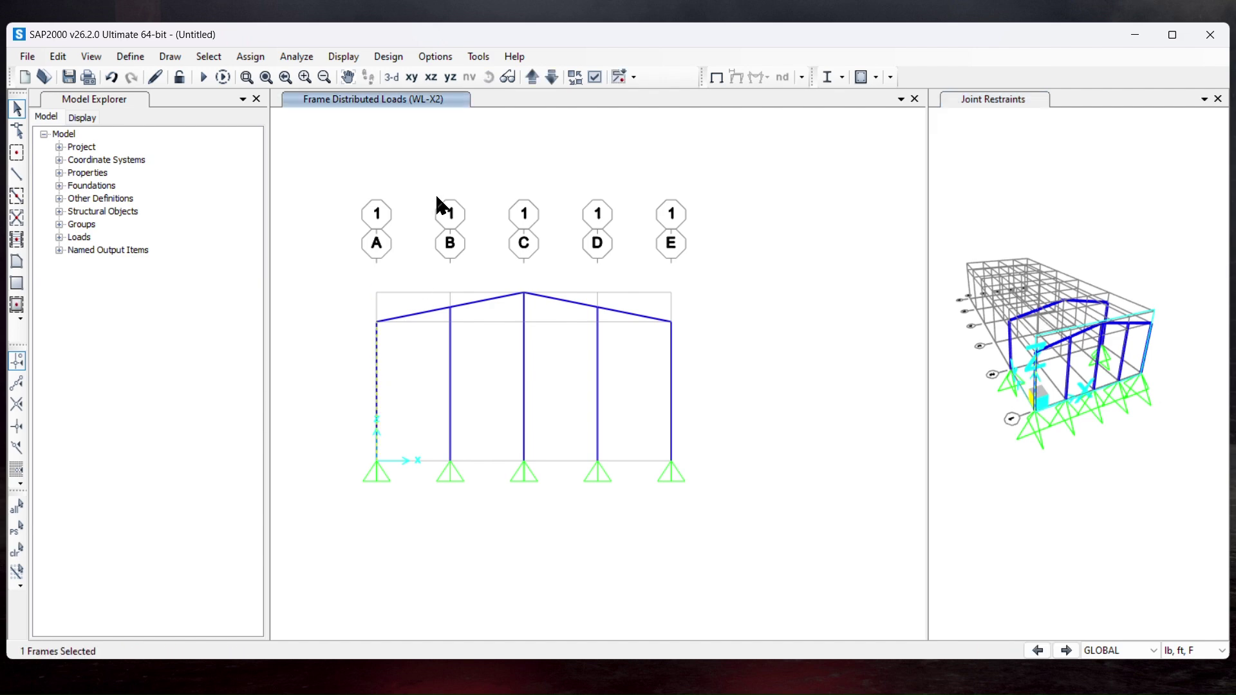
click(296, 56)
click(298, 58)
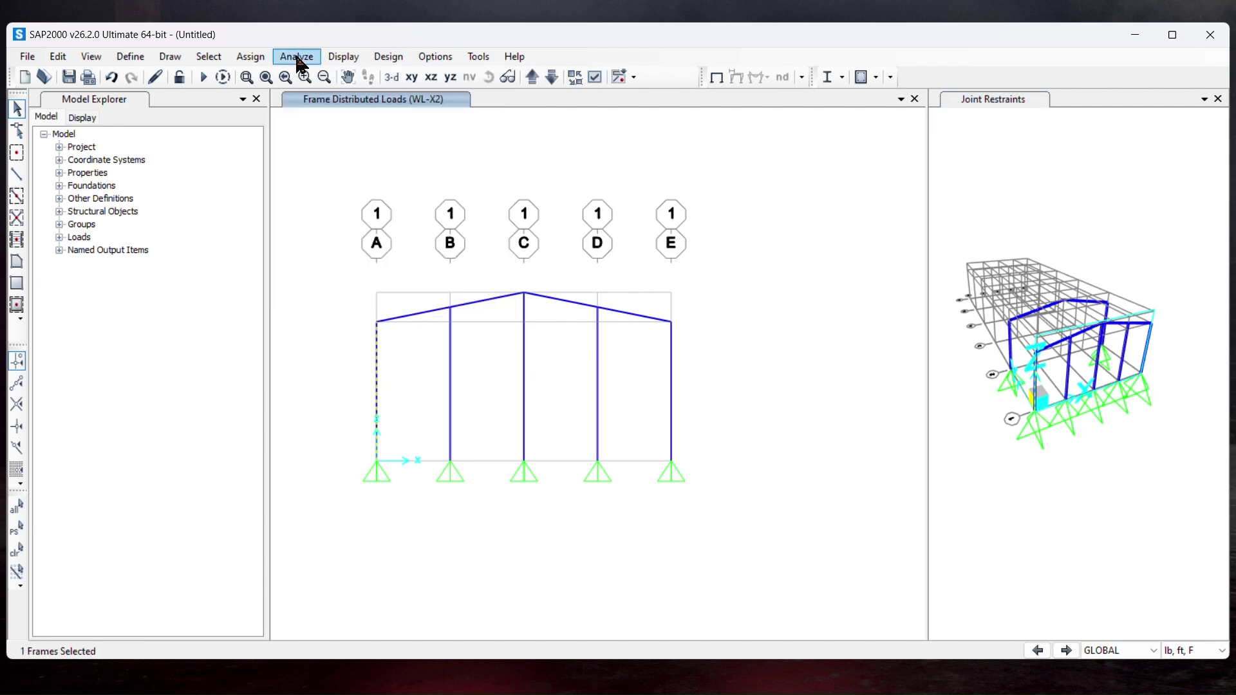
click(251, 56)
mouse_move(399, 250)
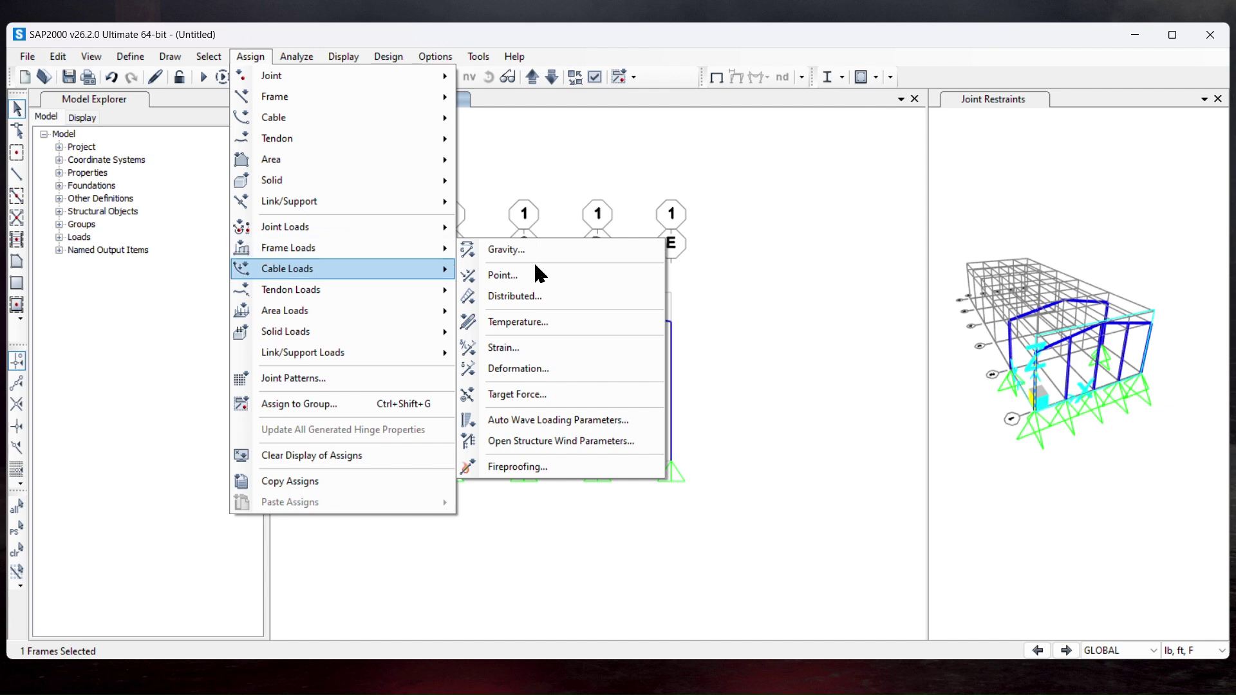
click(613, 297)
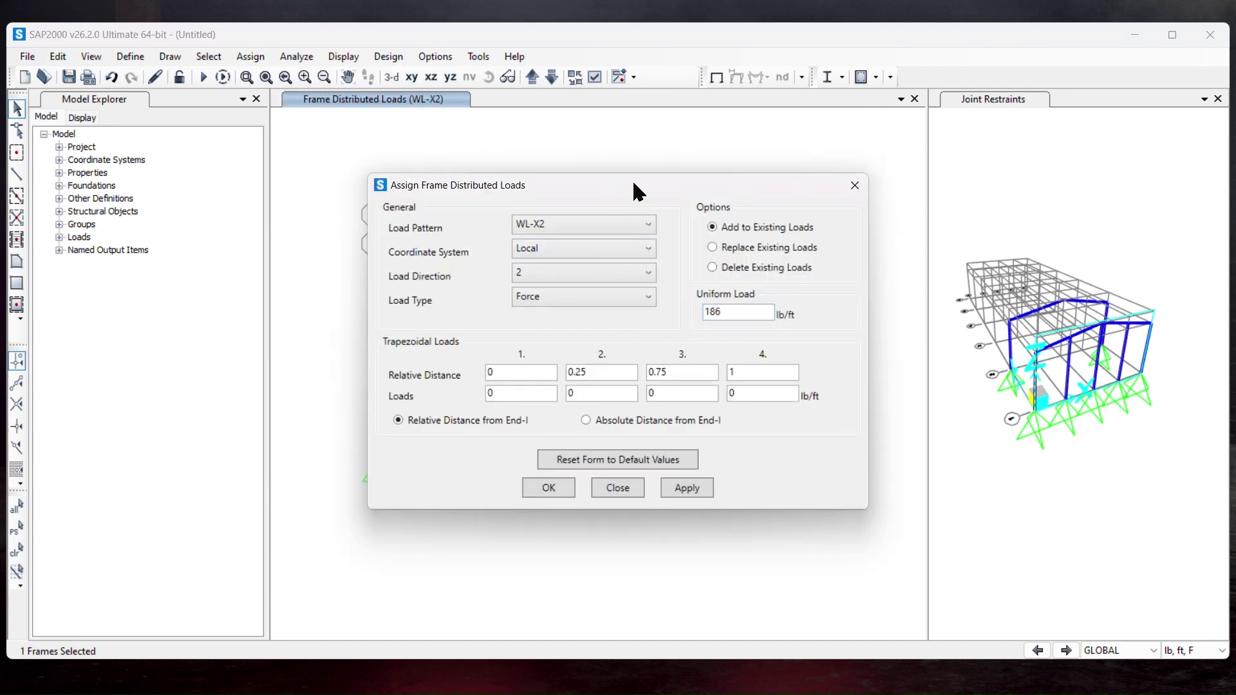
drag(642, 188, 962, 228)
click(937, 263)
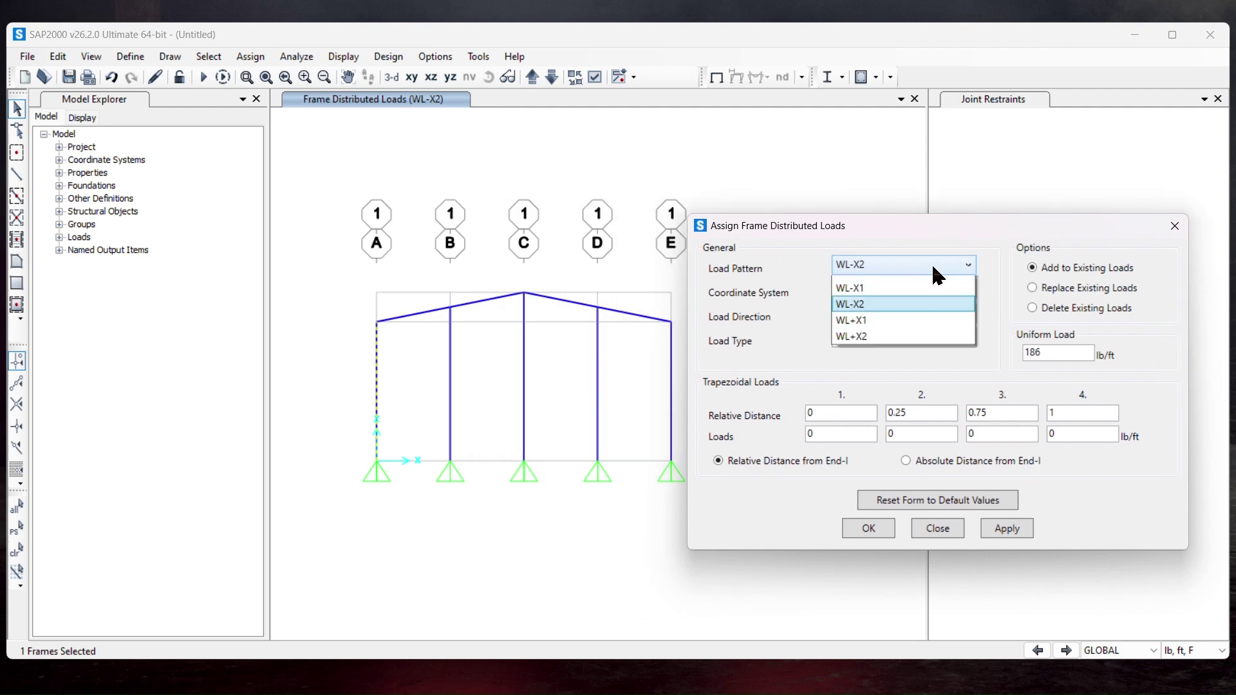
click(859, 351)
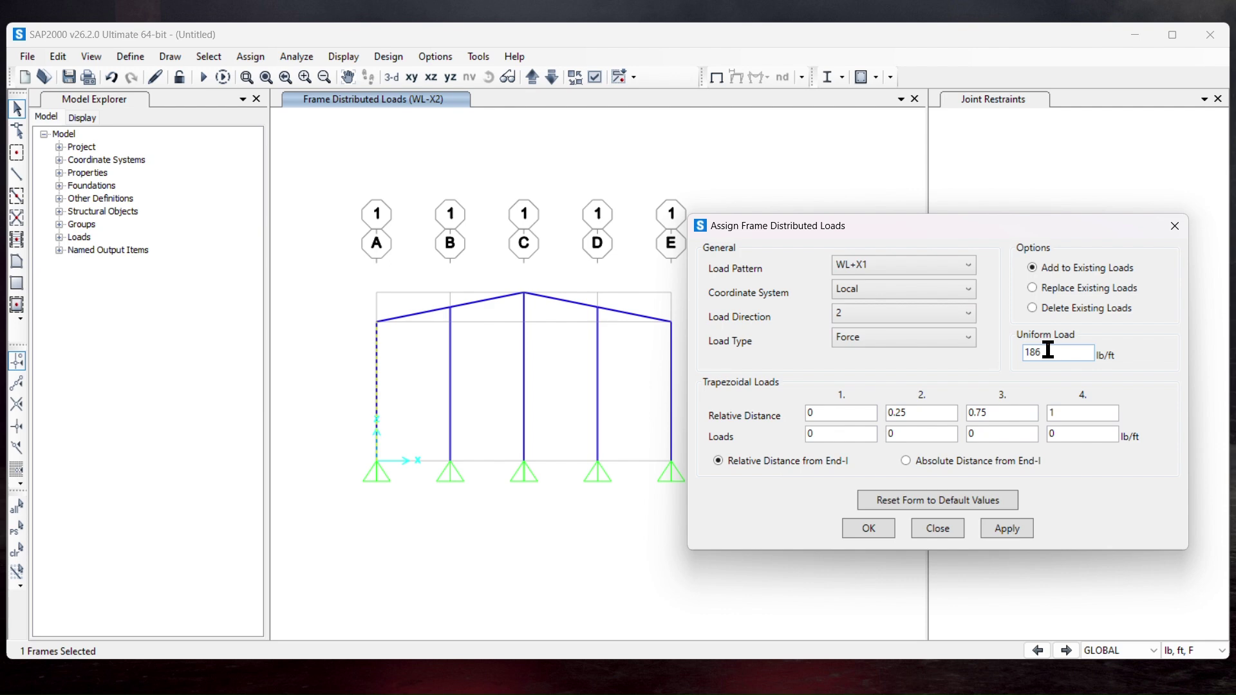
click(533, 24)
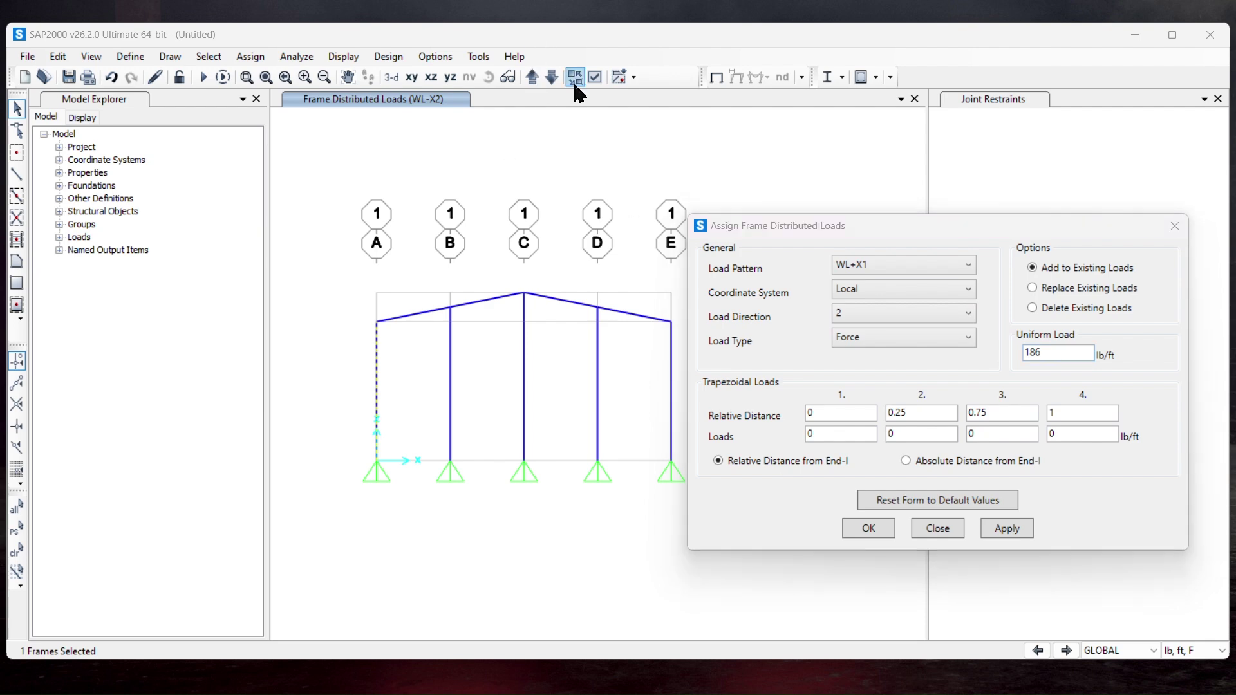
double_click(1042, 352)
text(404)
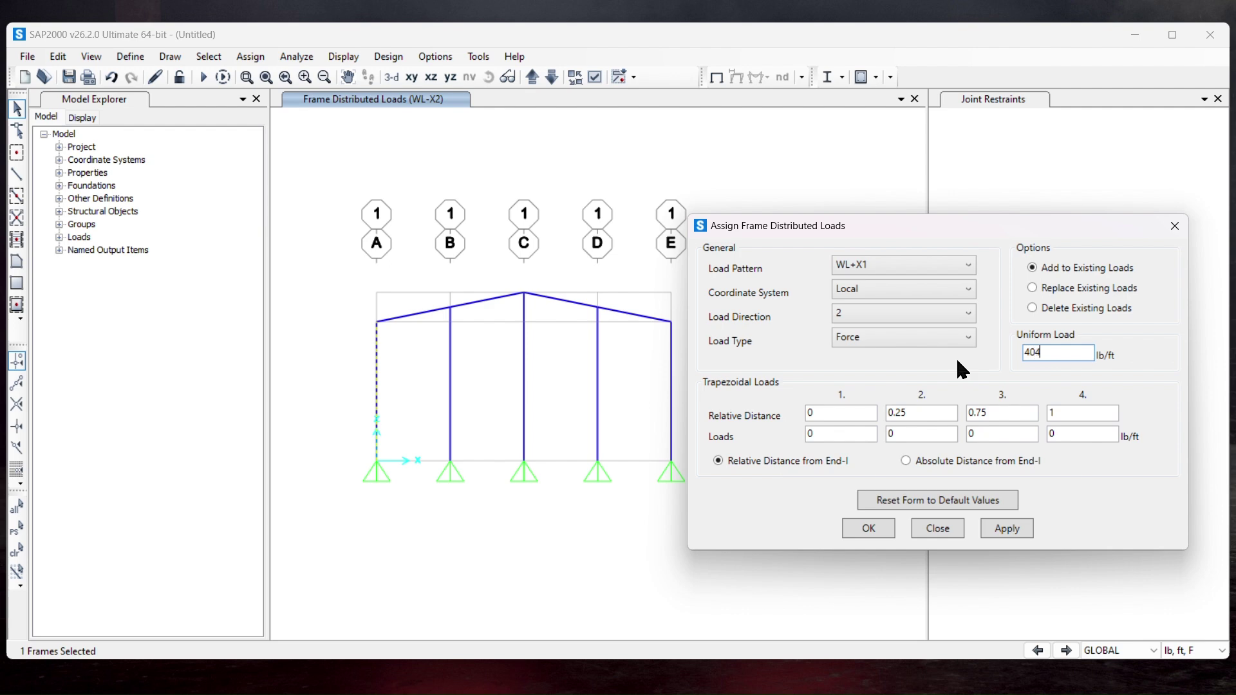
text(.8)
click(1013, 534)
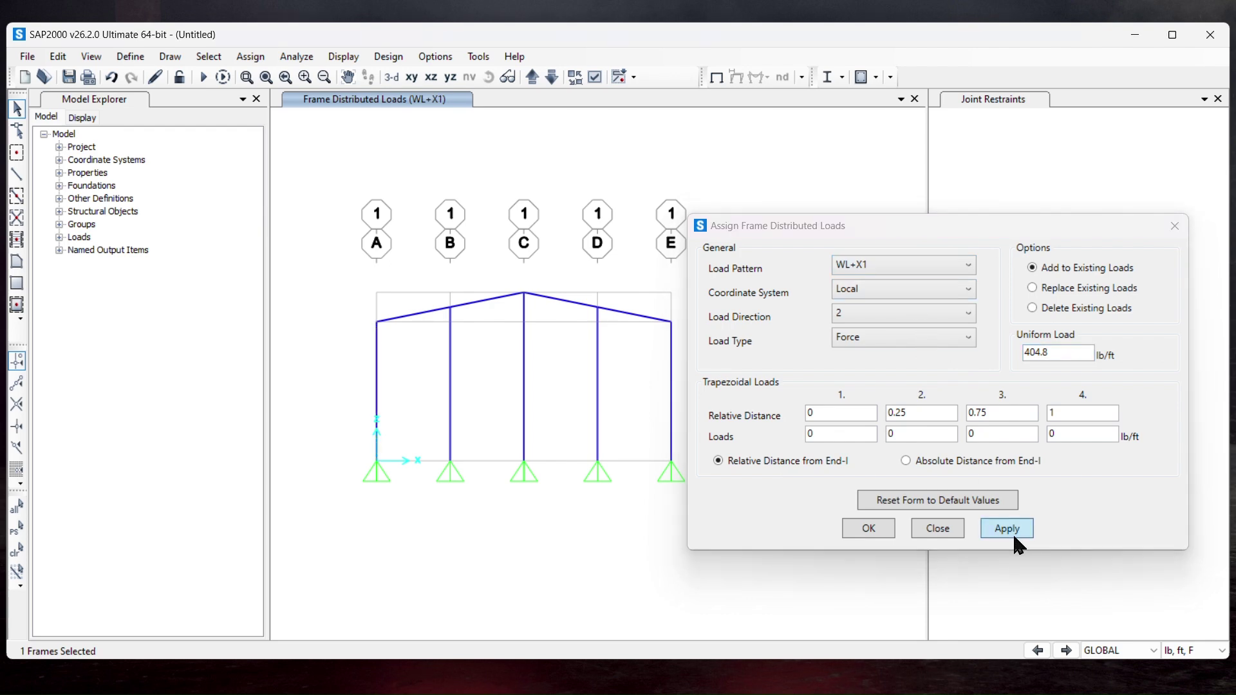
Assign the same 404.8 lb/ft load in local direction 2 to the gridline A column under pattern WL+X2
click(859, 266)
click(867, 364)
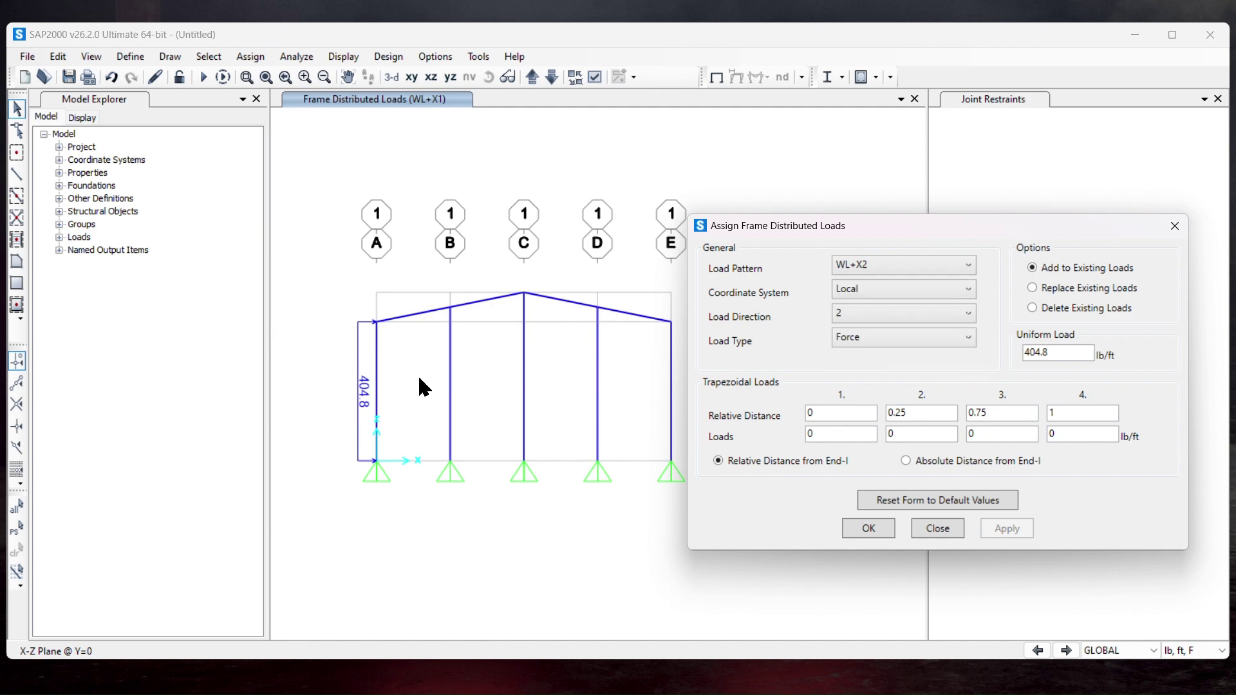
click(380, 399)
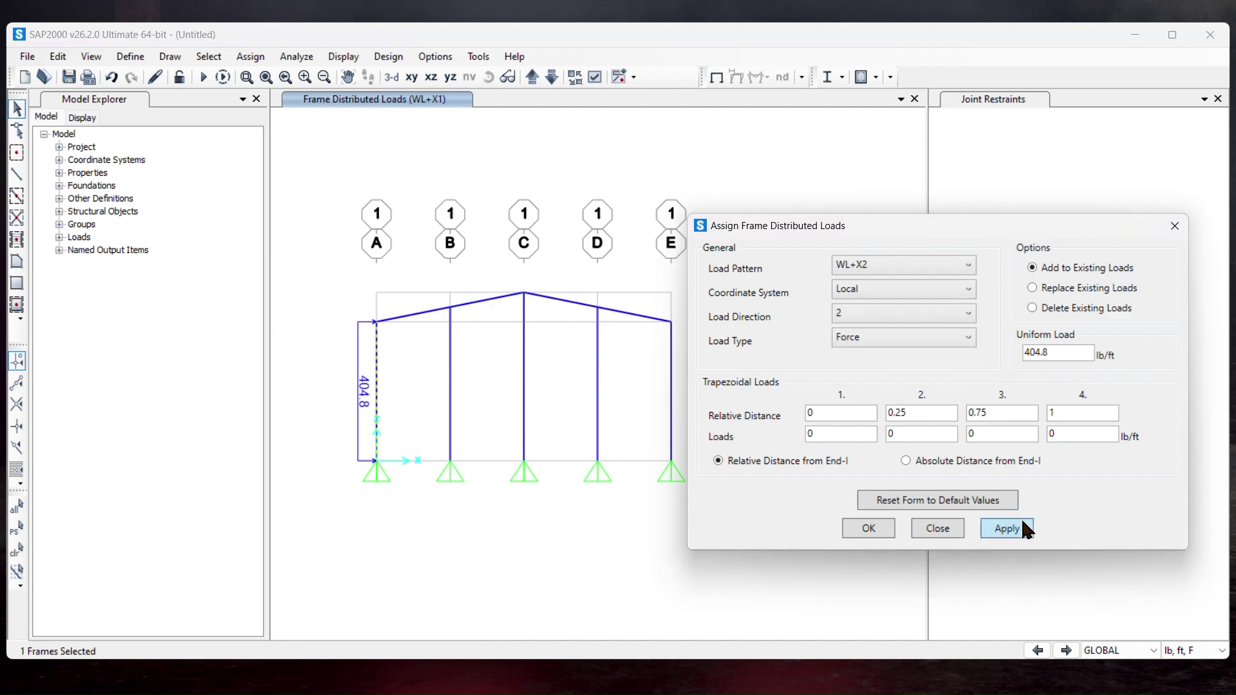
Assign a uniform load of 258.4 lb/ft in local direction 2 to the gridline E column under WL+X1
click(669, 387)
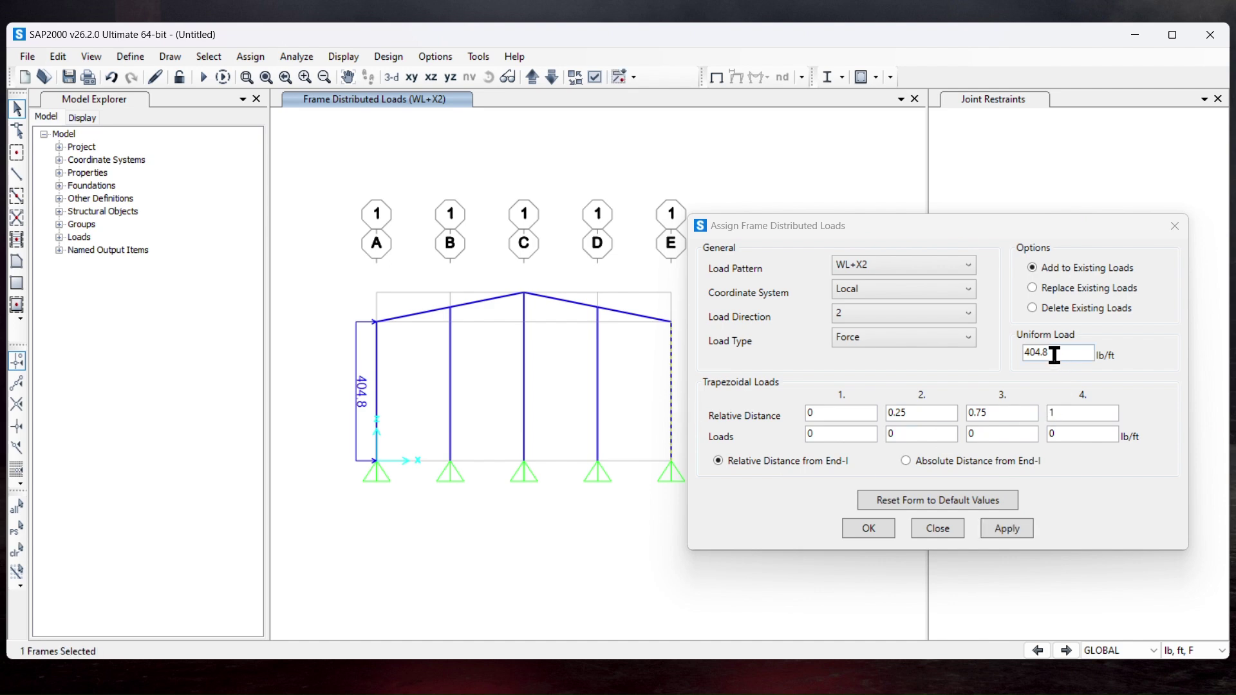
drag(1053, 355, 998, 361)
text(258.4)
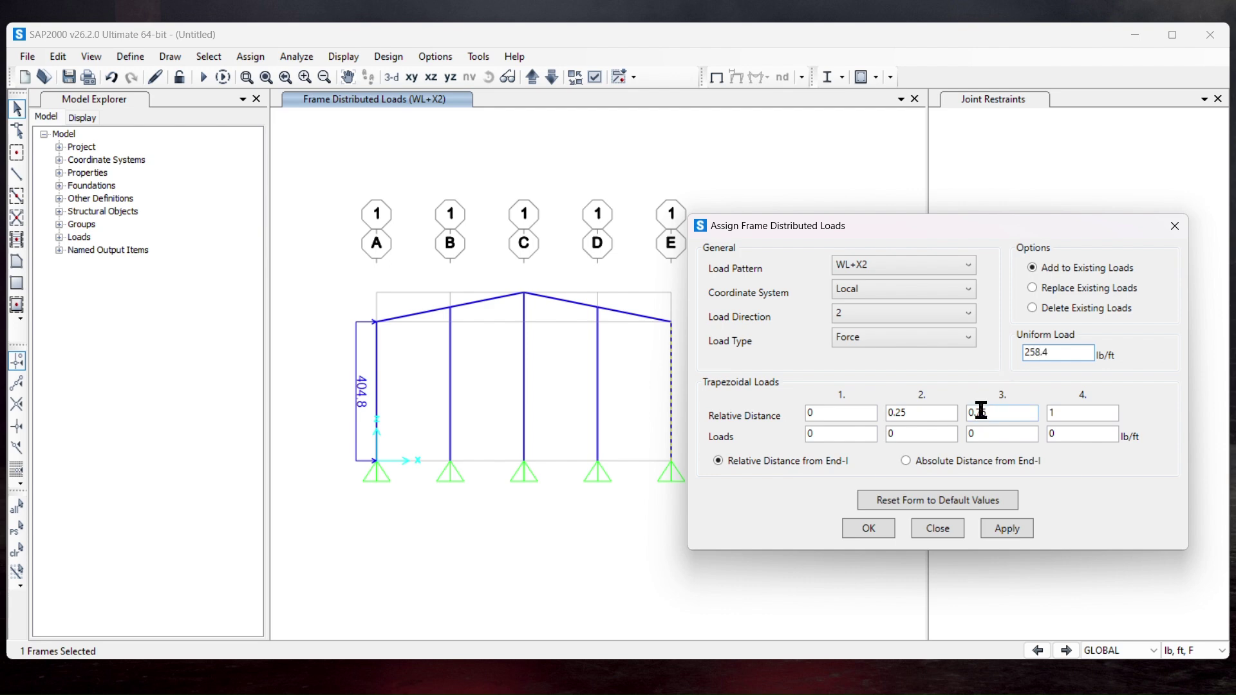
click(916, 269)
click(862, 316)
click(1005, 529)
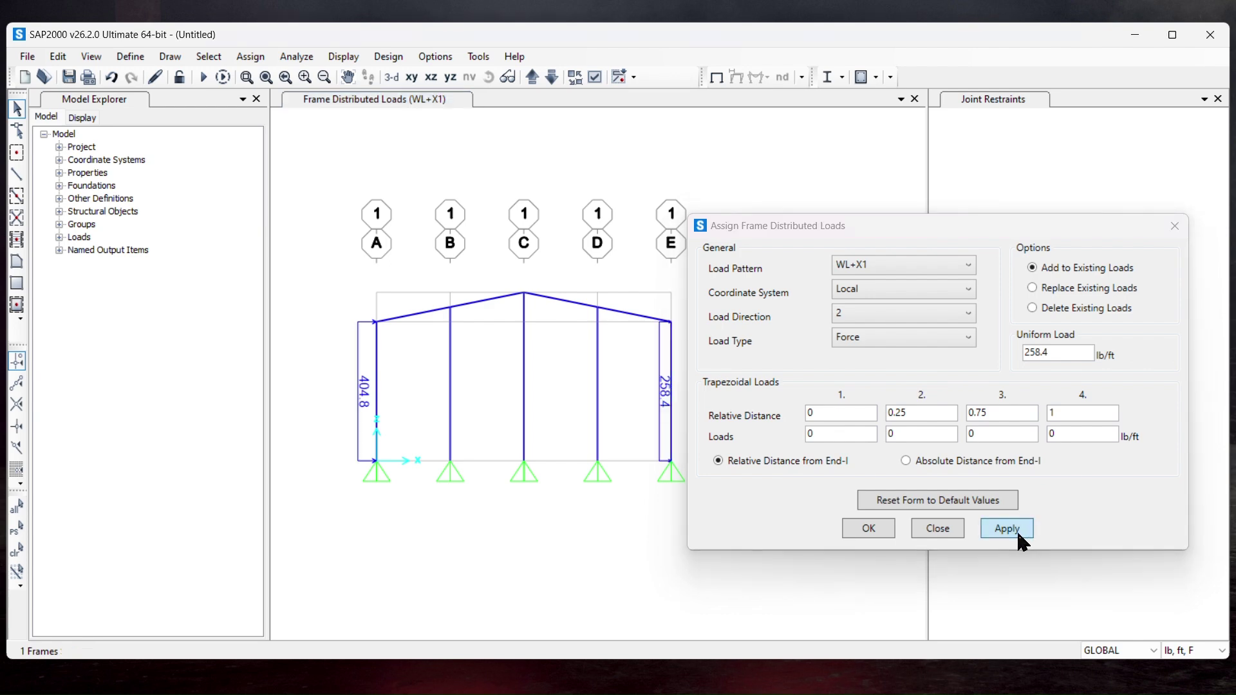
Reselect the gridline E column and assign the same 258.4 lb/ft local direction 2 load under pattern WL+X2
click(907, 266)
click(881, 352)
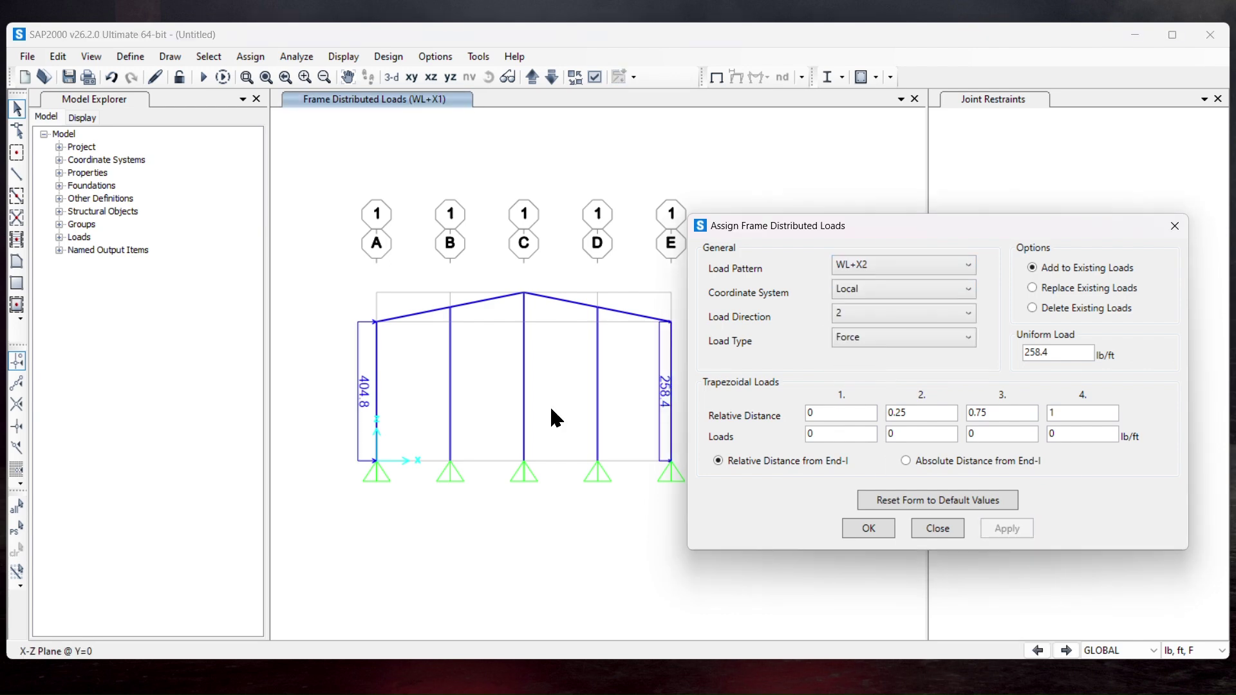
click(16, 534)
click(1016, 530)
Join the two rafter segments between gridlines C and E of frame 1 into a single frame member
click(572, 303)
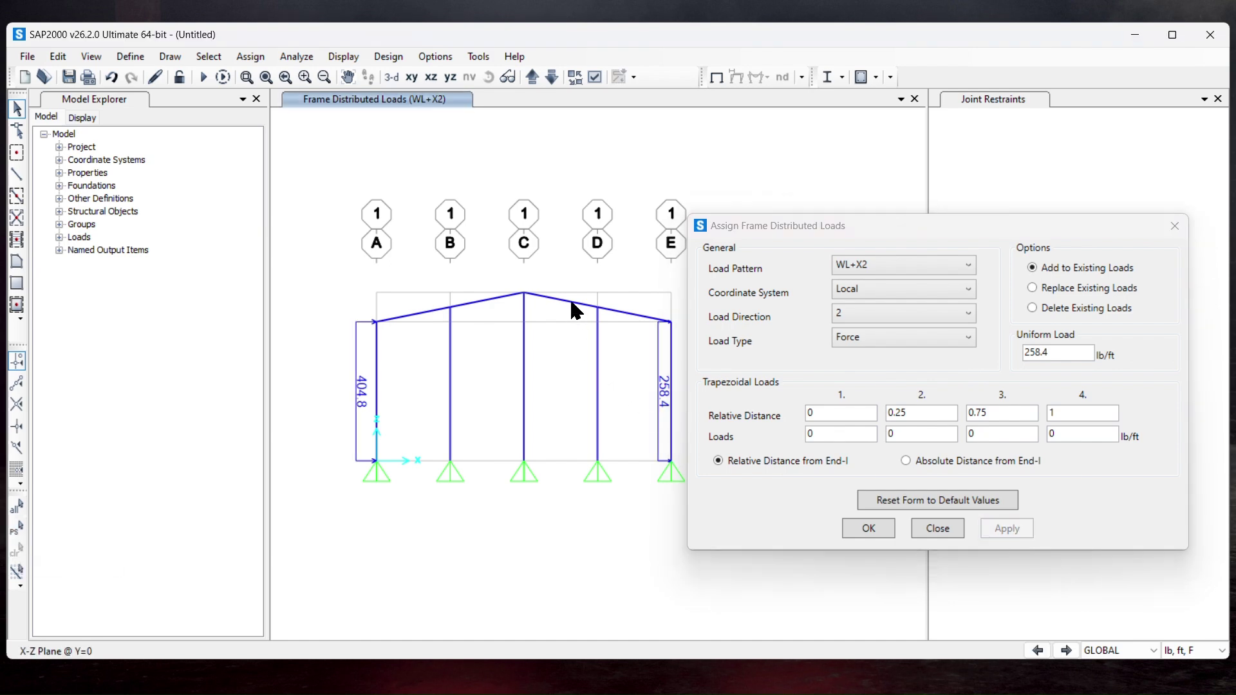
click(621, 313)
drag(1001, 226, 1049, 227)
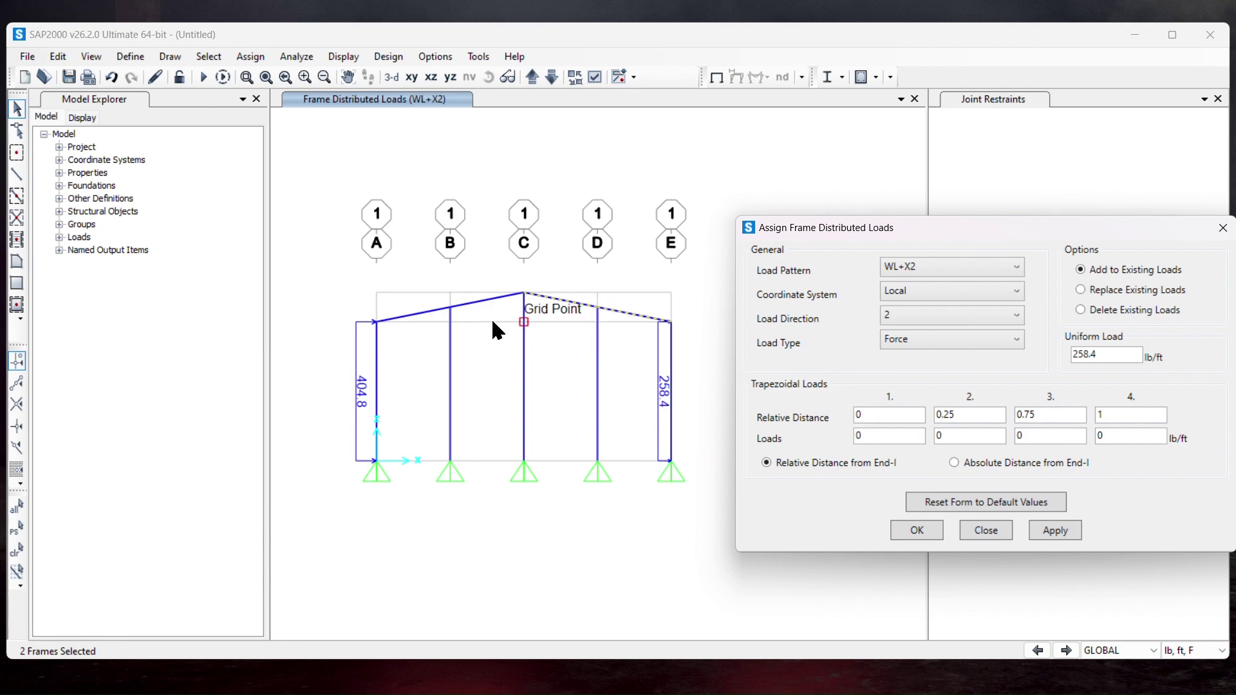
click(58, 57)
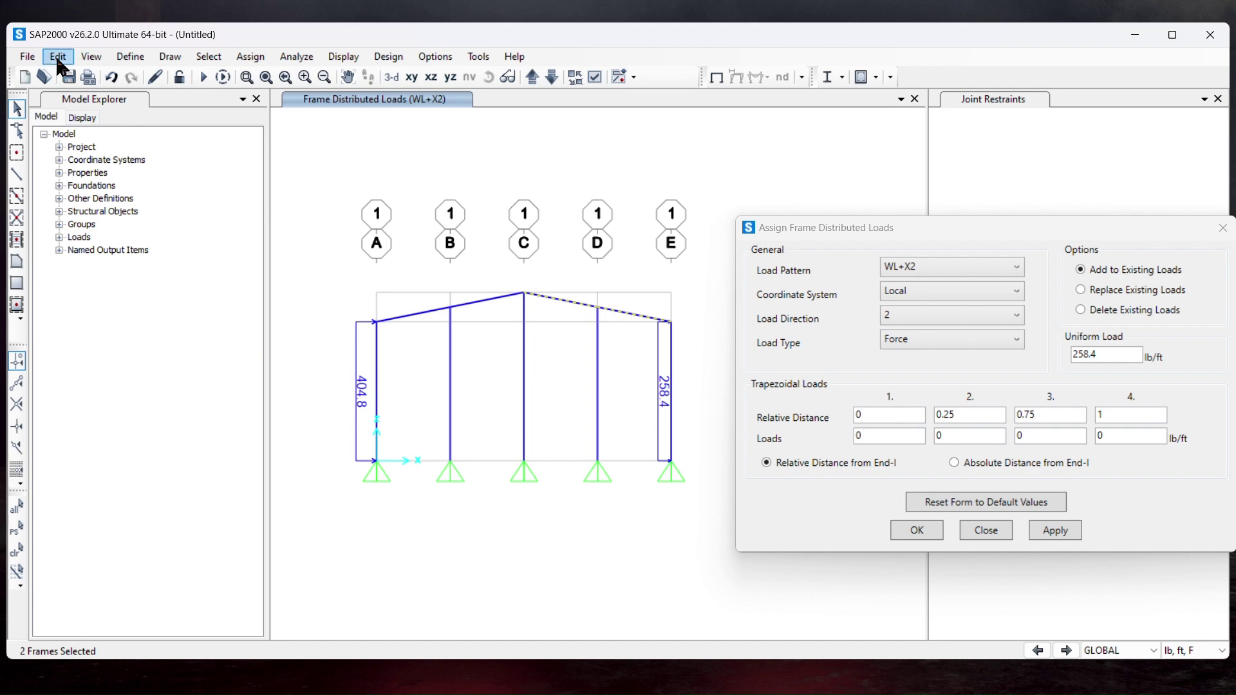
click(57, 58)
mouse_move(166, 353)
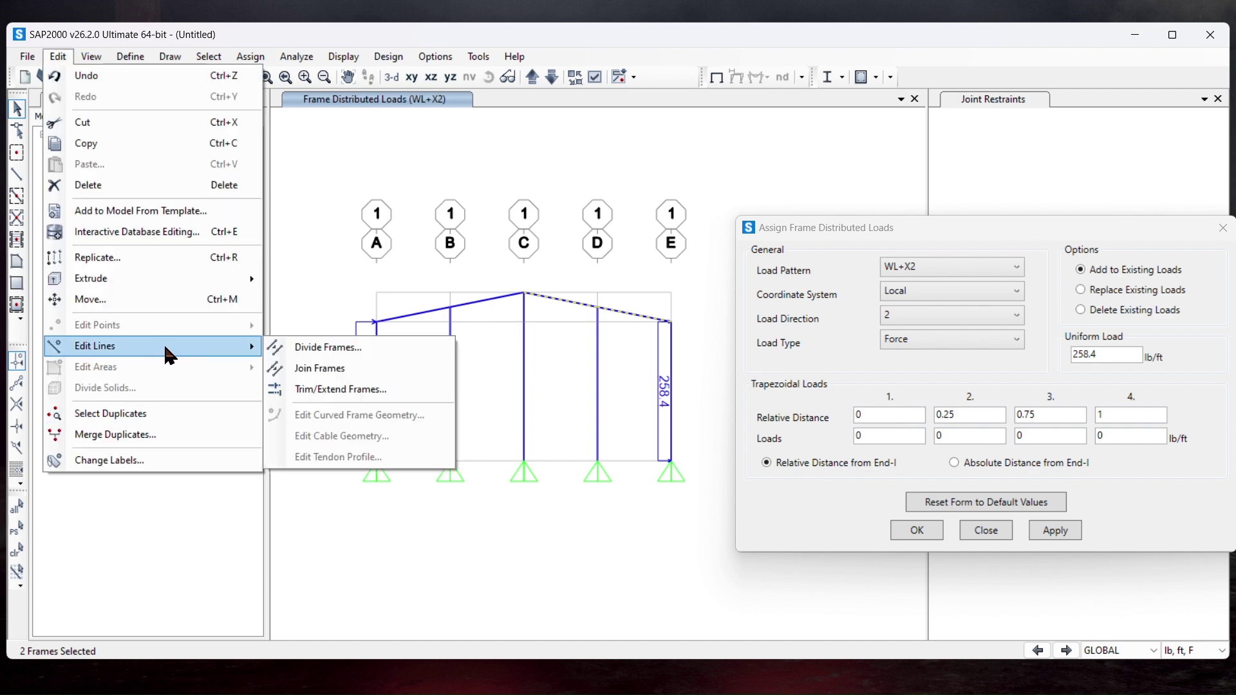
click(312, 369)
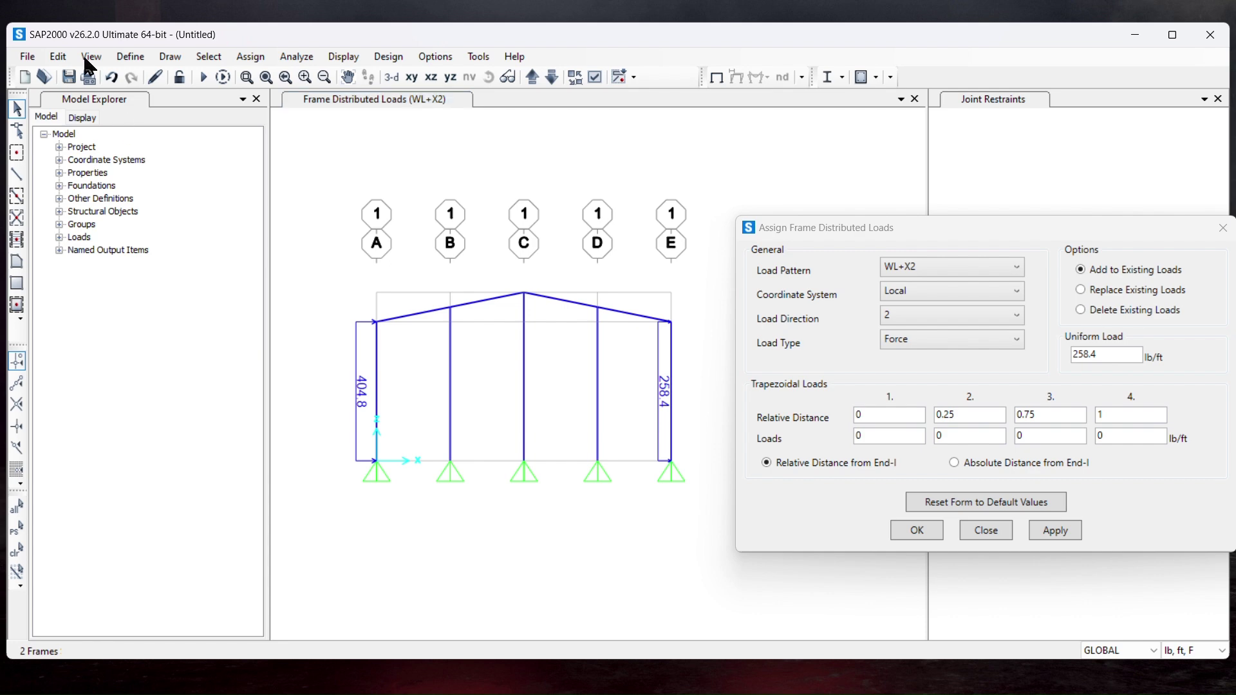
Join the two rafter segments between gridlines A and C of frame 1 into a single frame member
click(556, 300)
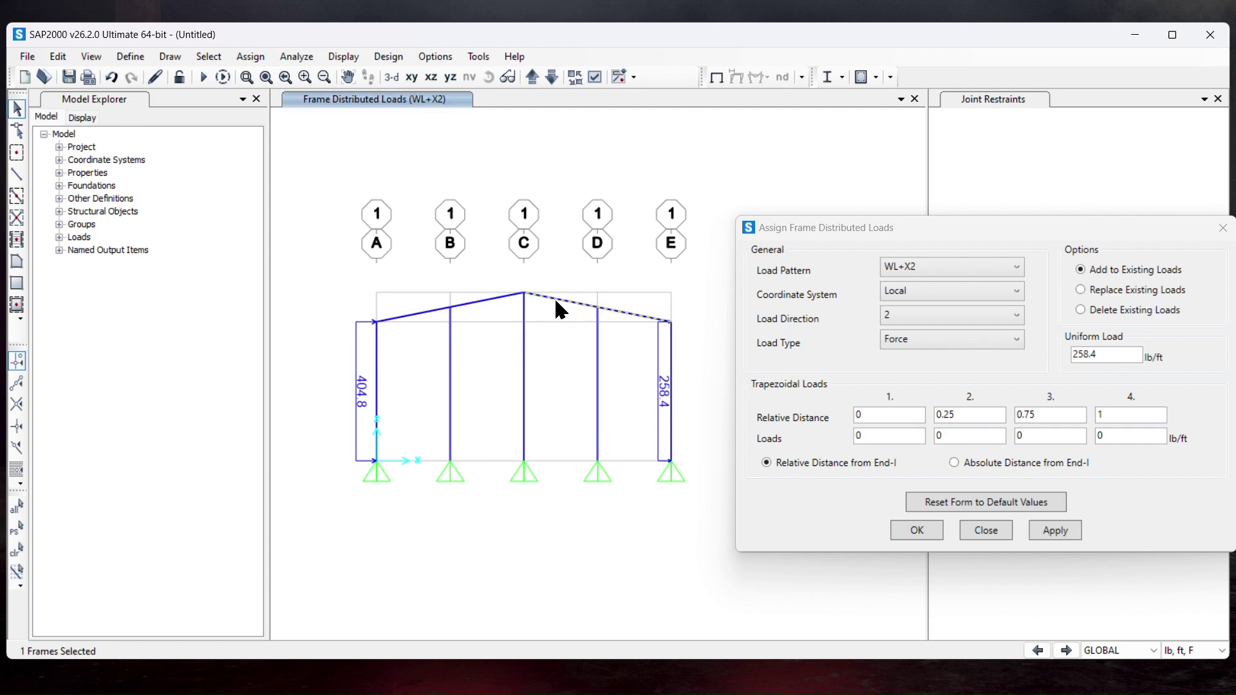
click(456, 305)
click(573, 304)
click(422, 313)
click(58, 57)
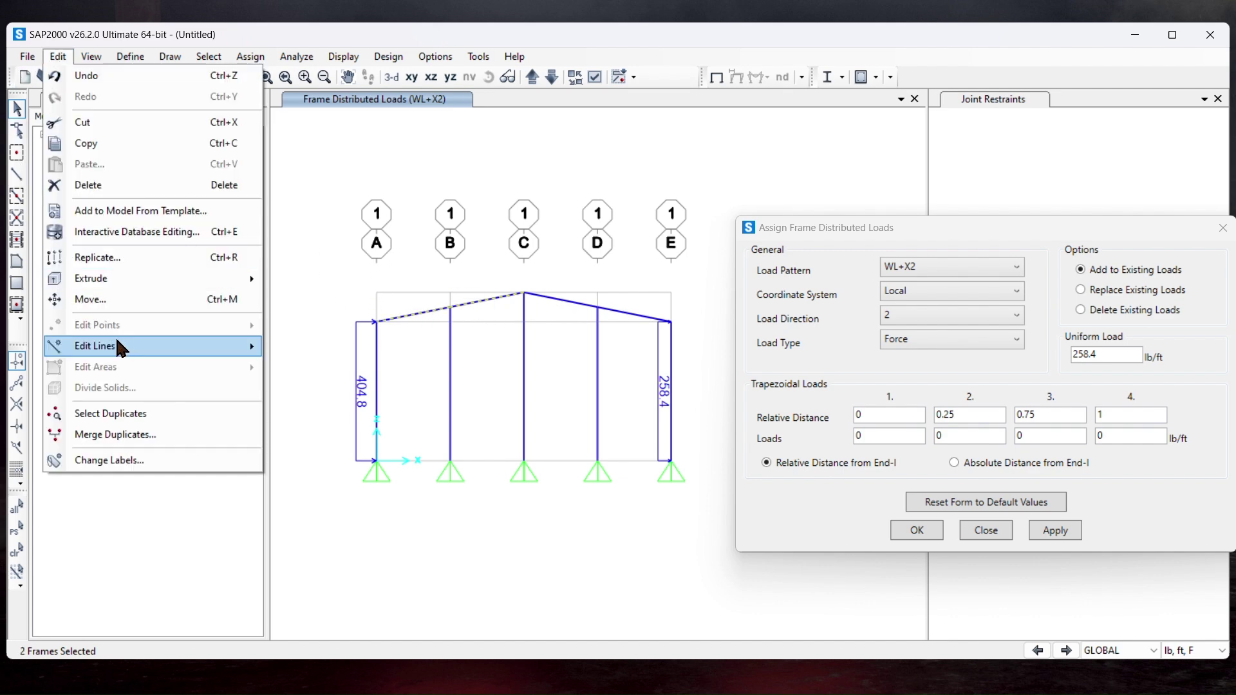
mouse_move(177, 347)
click(316, 367)
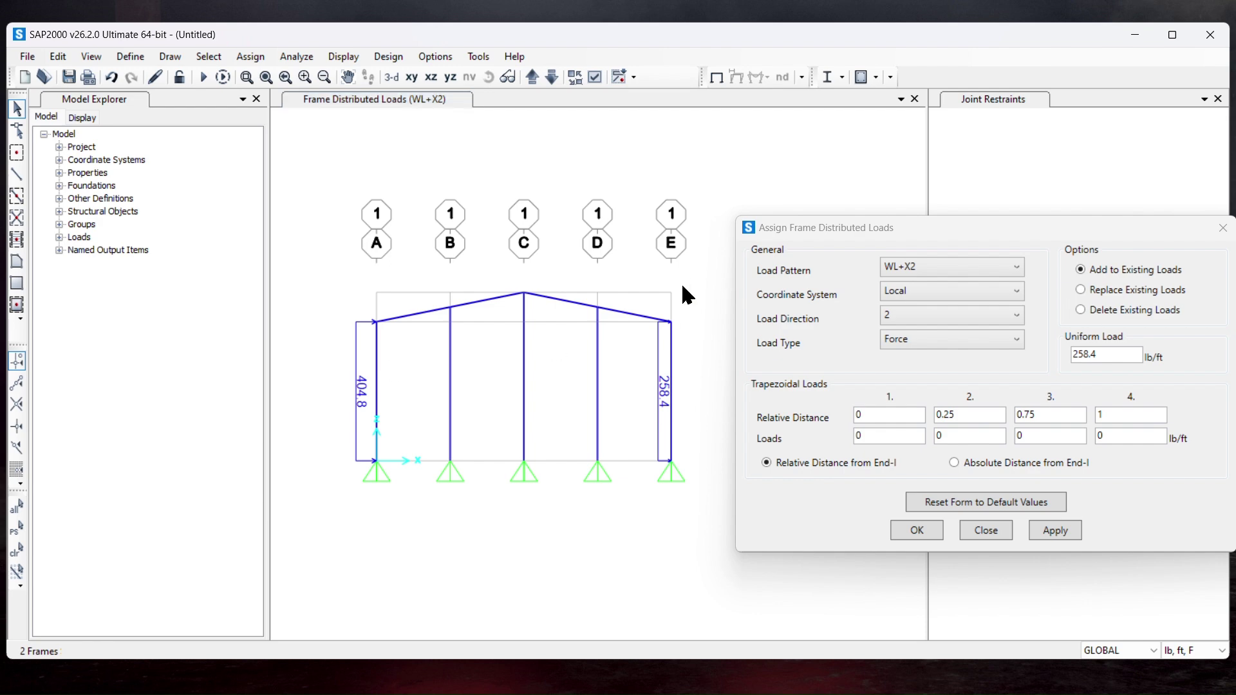
drag(951, 227, 904, 202)
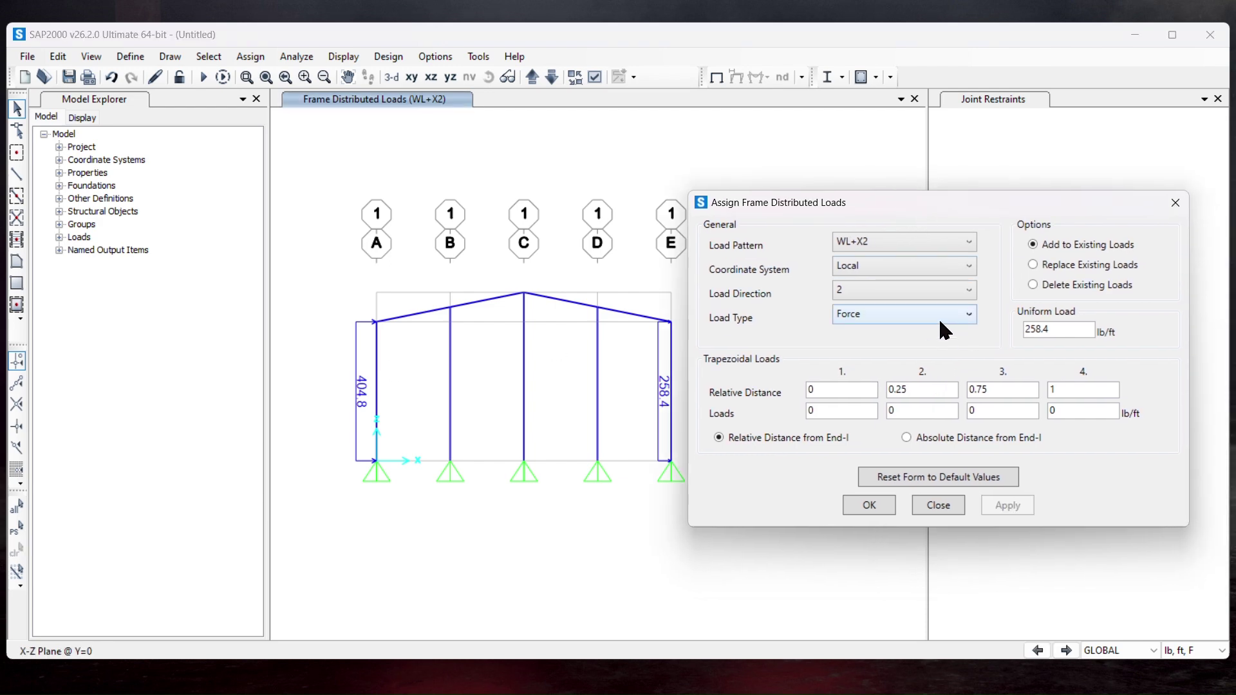
Assign a uniform load of 262.5 lb/ft in local direction 2 to frame 1's rafter between gridlines C and E under WL+X1
click(568, 300)
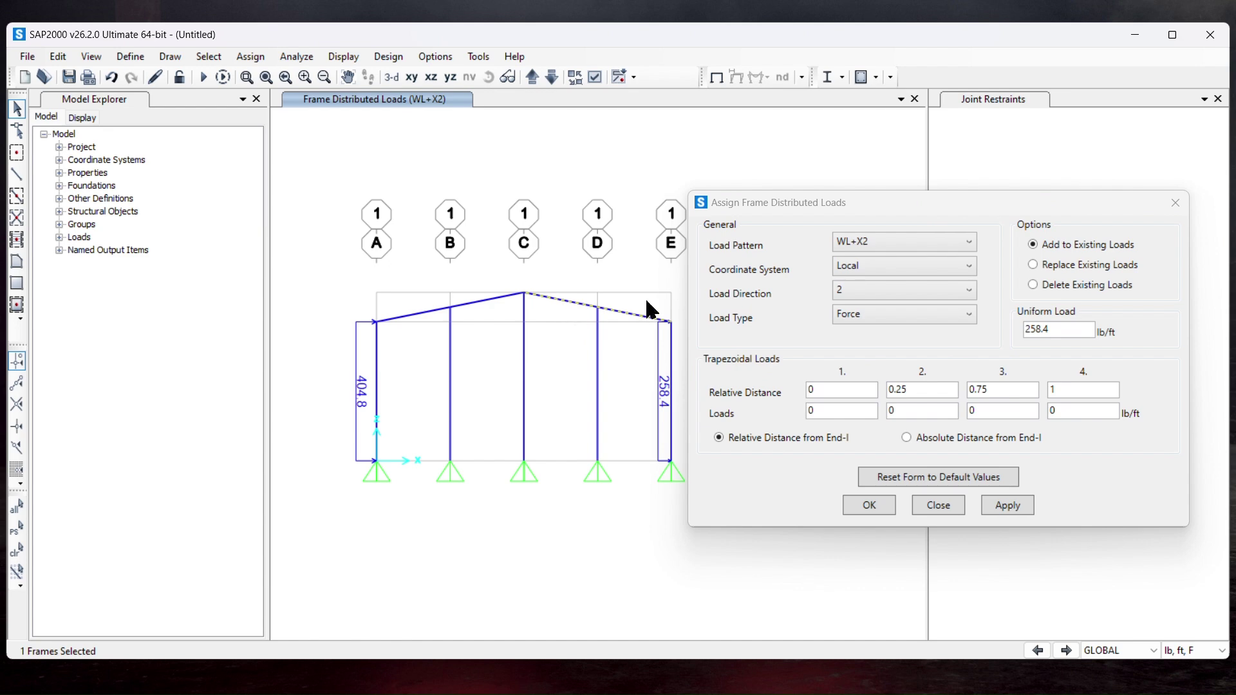
click(926, 250)
click(878, 318)
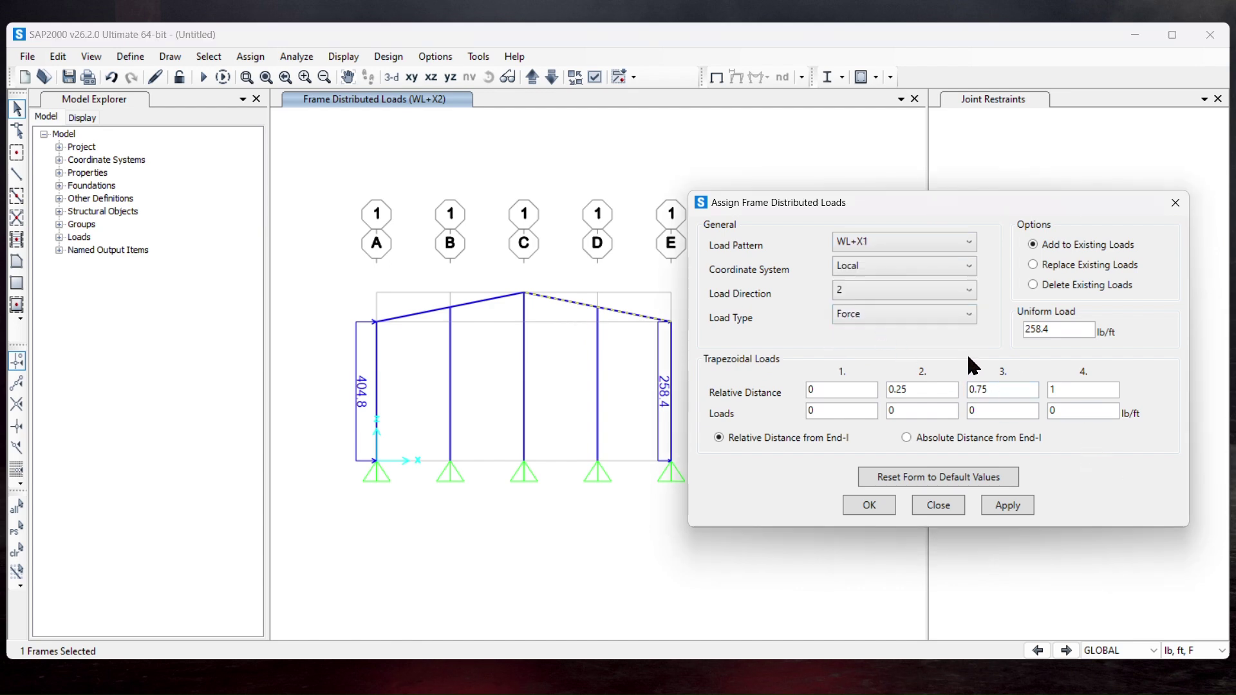
click(1056, 331)
text(262.5)
click(997, 505)
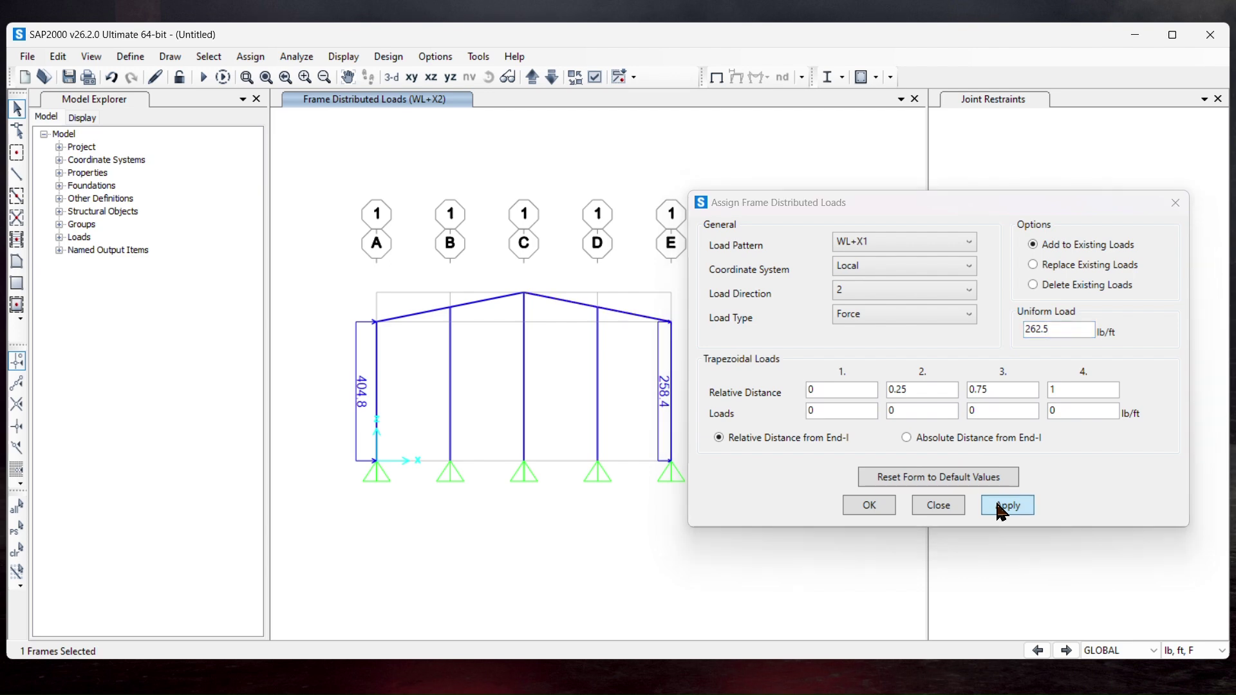
Reselect the rafter between gridlines C and E and assign the same 262.5 lb/ft local direction 2 load under WL+X2
click(922, 242)
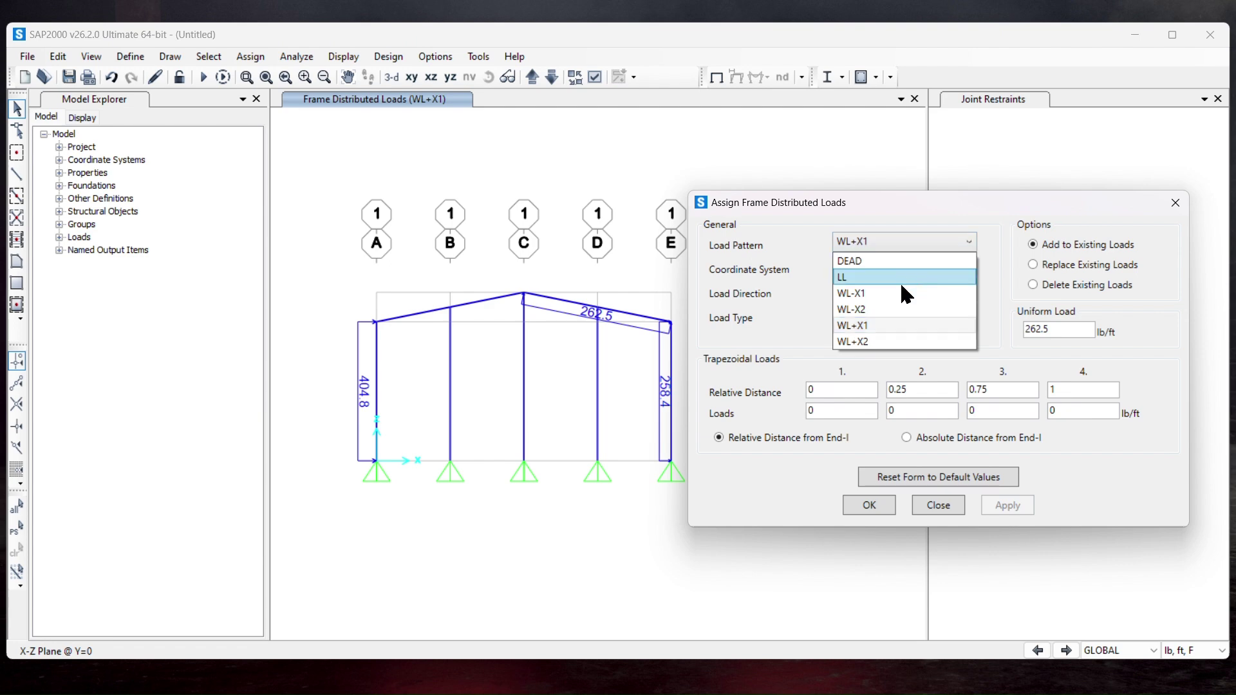
click(889, 342)
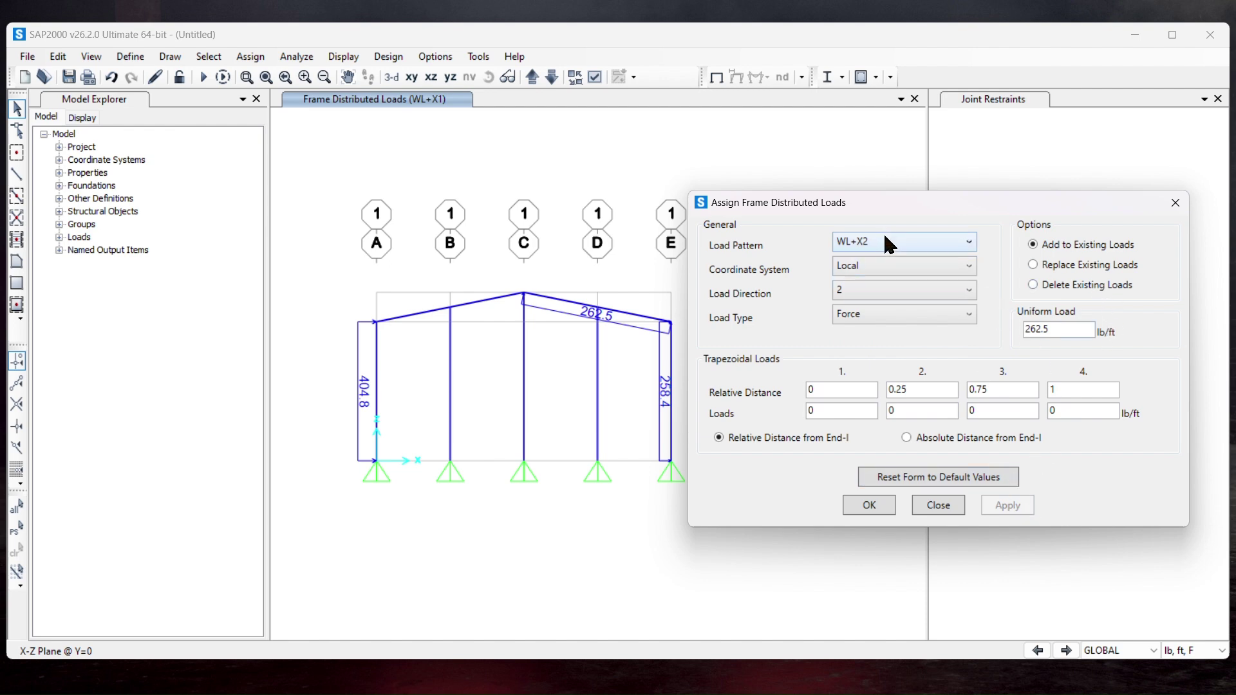
click(17, 527)
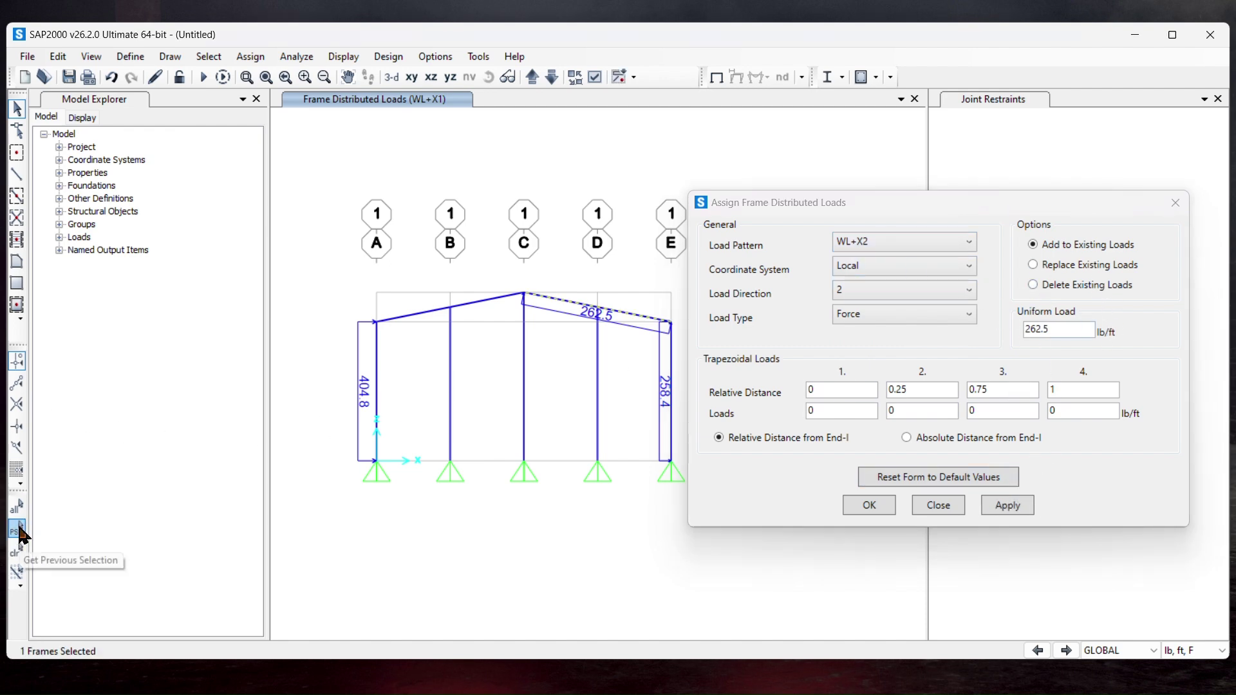
click(1013, 505)
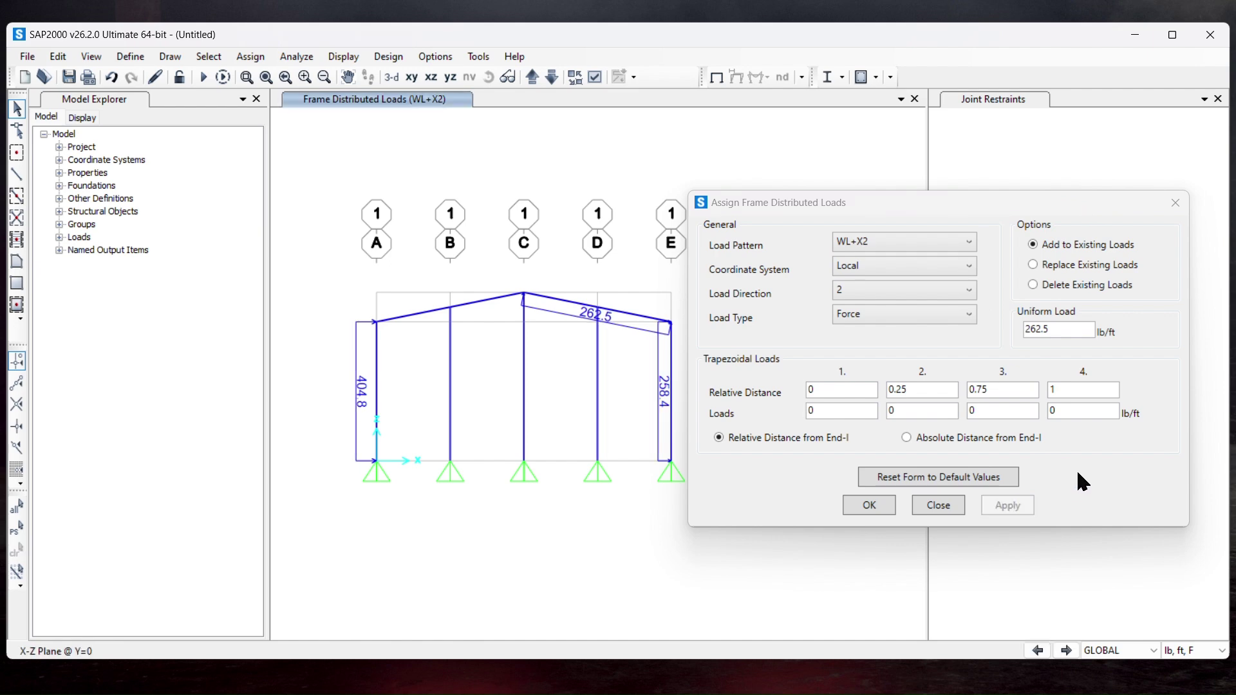
Assign a uniform load of 446.5 lb/ft in local direction 2 to frame 1's rafter between gridlines A and C under WL+X1
click(478, 301)
click(900, 242)
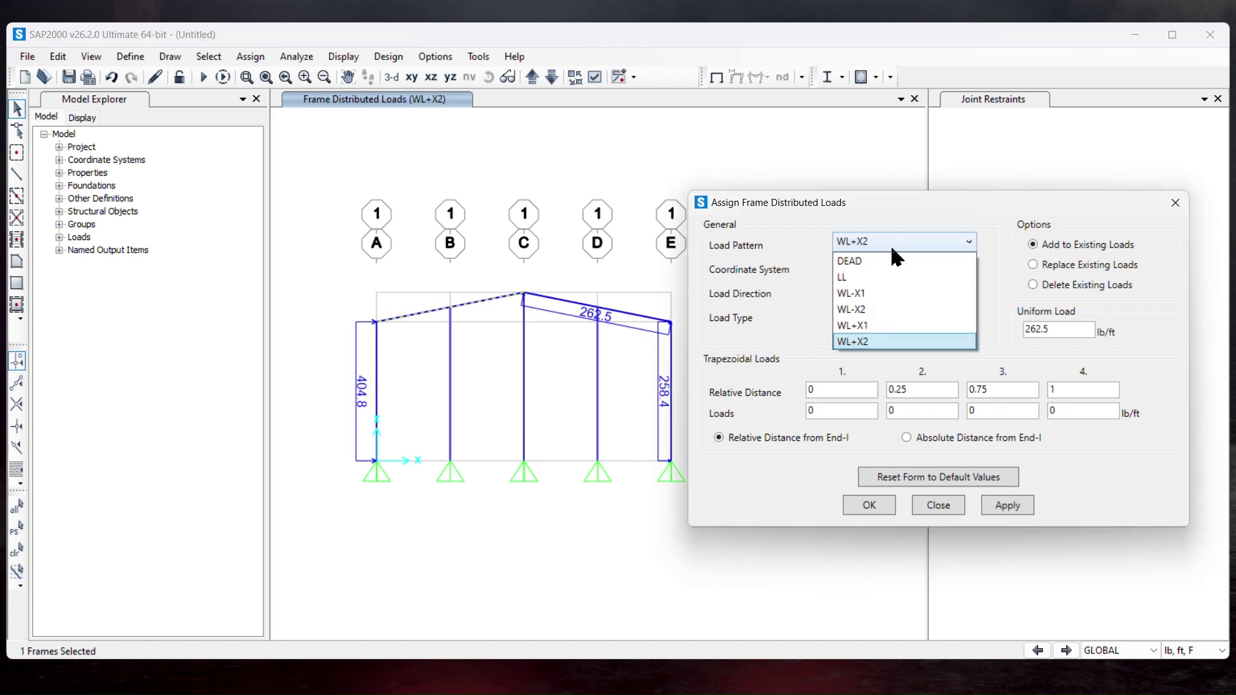
click(883, 326)
drag(1068, 329, 959, 344)
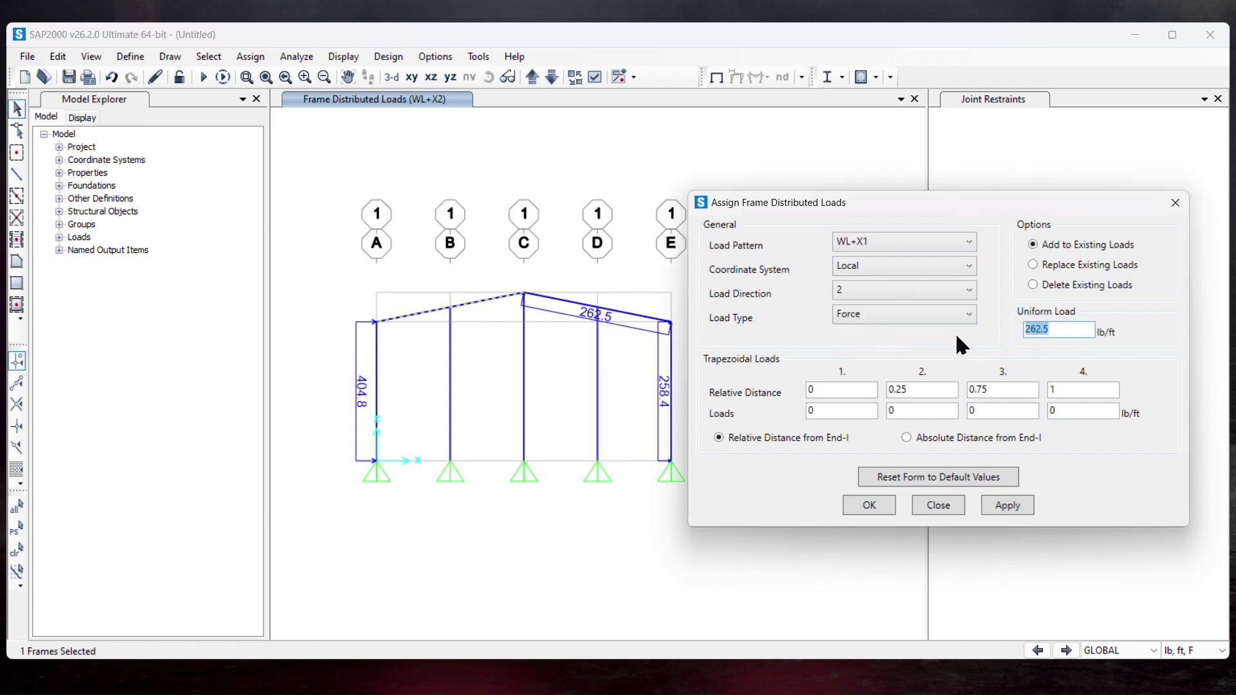
text(446.5)
click(1001, 506)
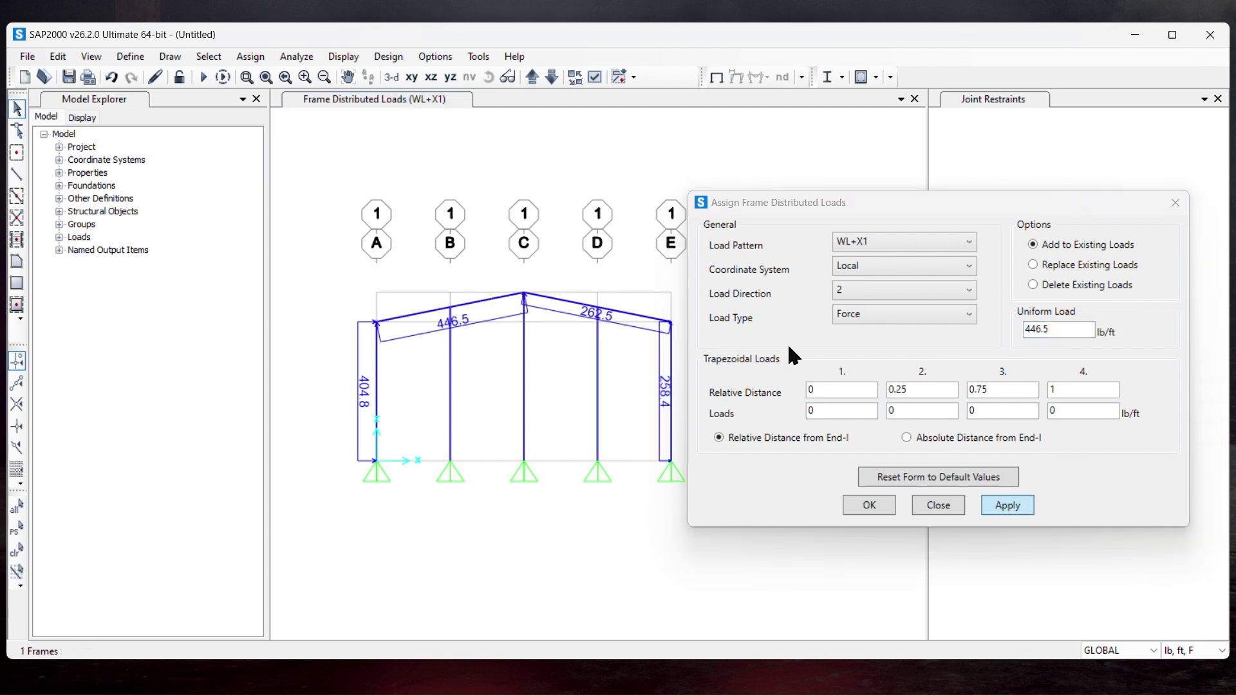
Assign a uniform load of 93 lb/ft in local direction 2 to the rafter between gridlines A and C under WL+X2
click(491, 300)
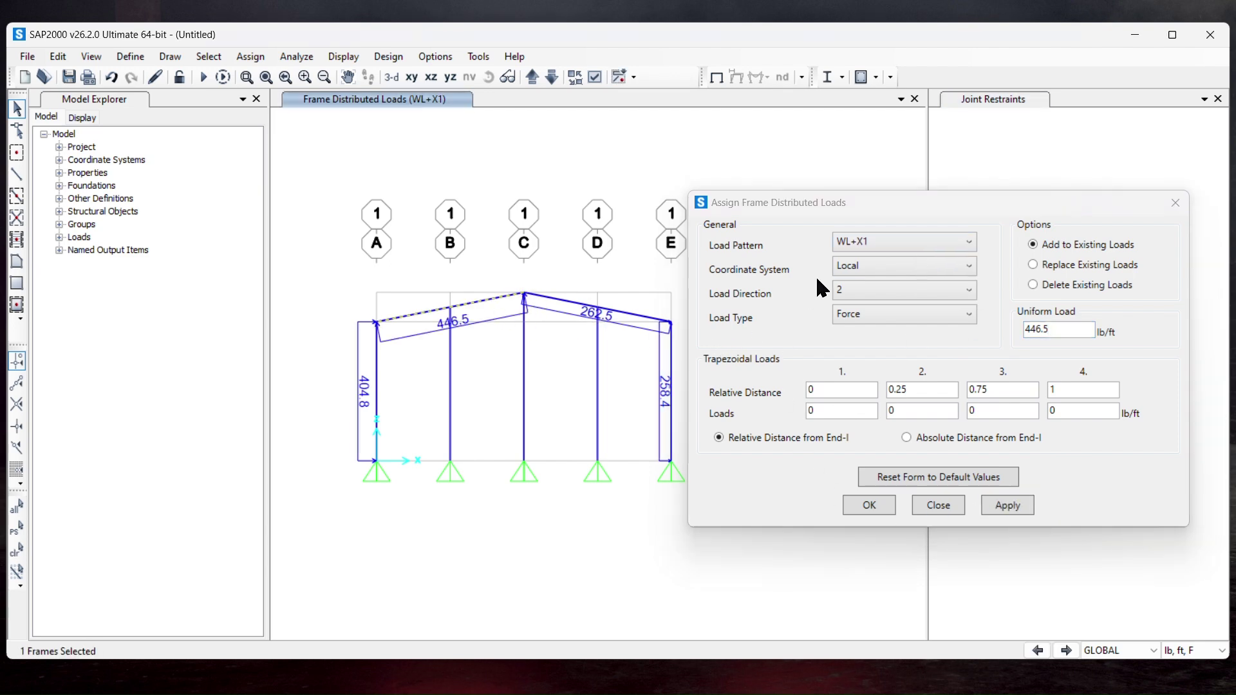
click(858, 238)
click(889, 336)
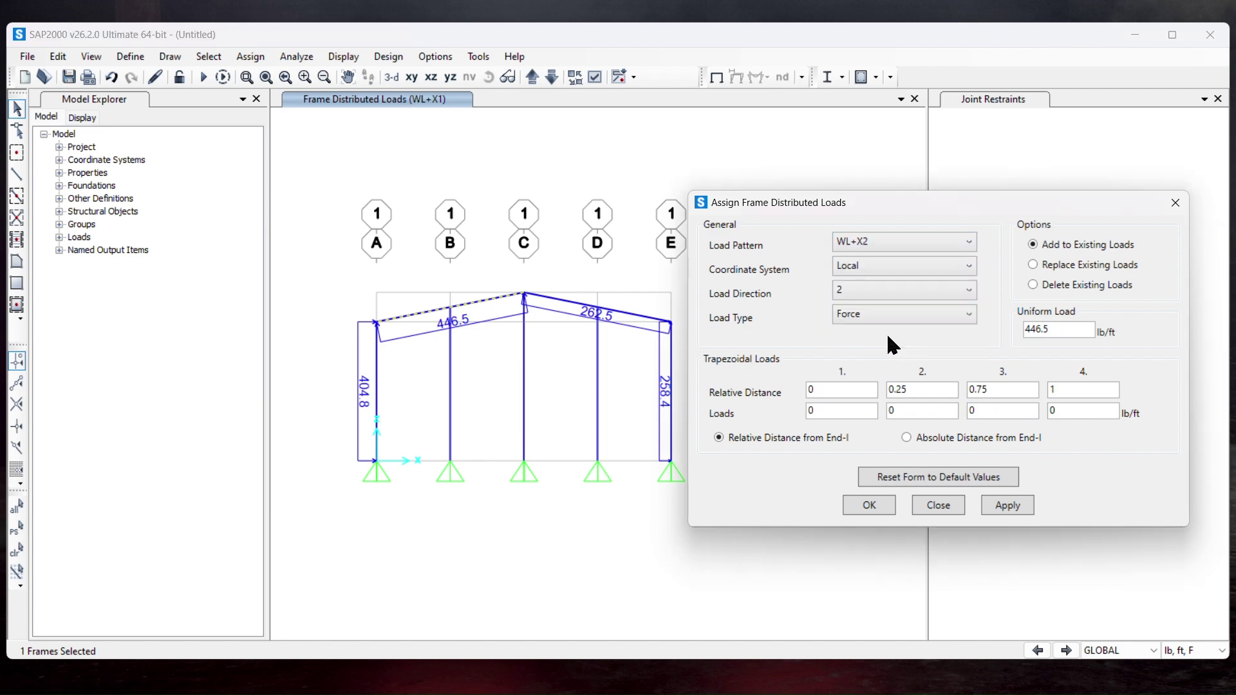
drag(1075, 334, 967, 343)
text(93)
click(987, 505)
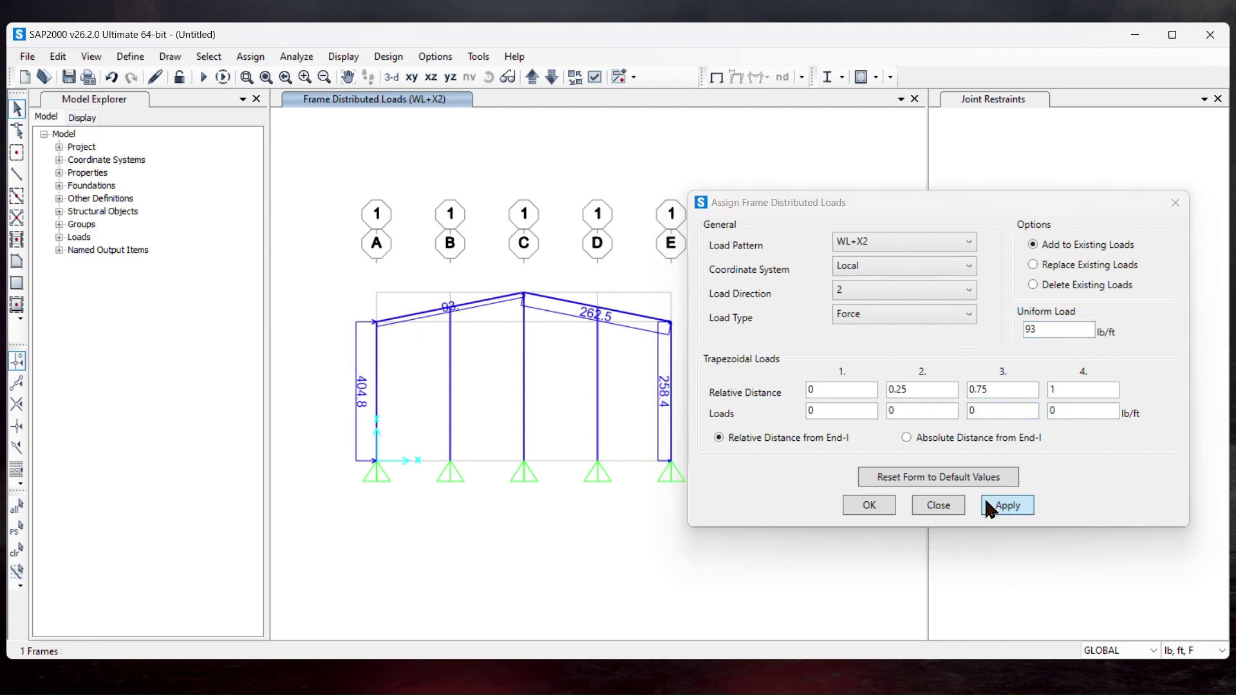
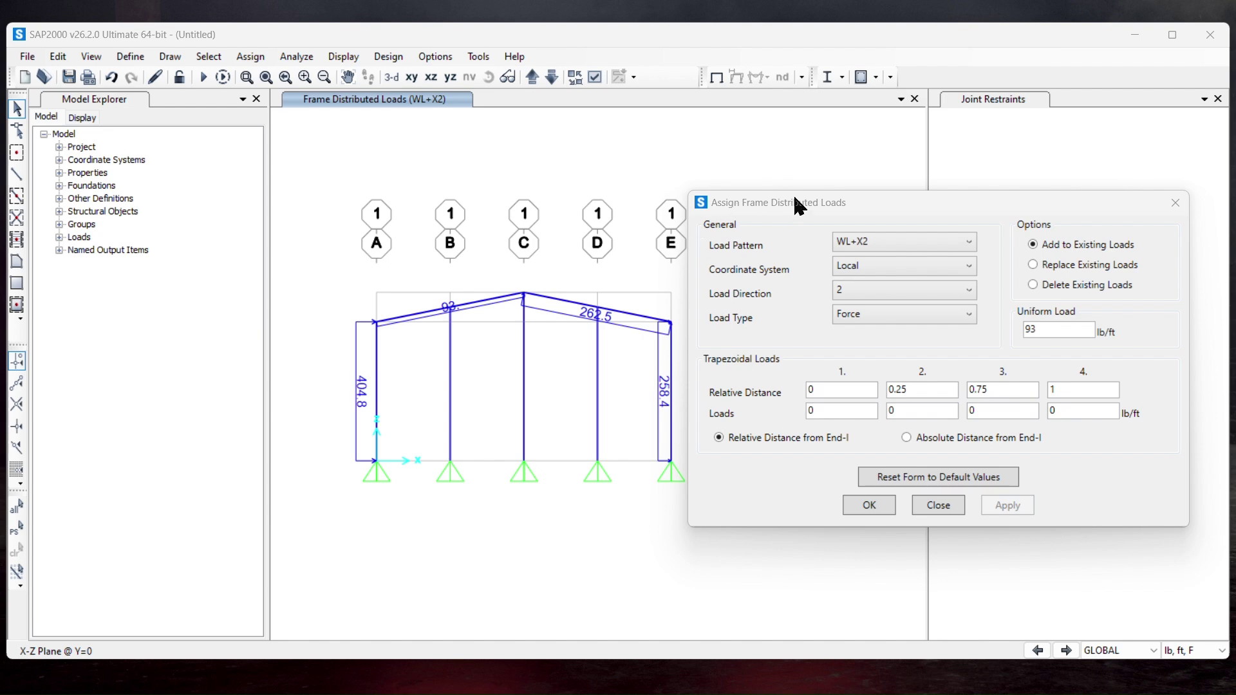
Assign a uniform load of -404.8 lb/ft in local direction 2 to the gridline E column of frame 1 under WL-X1
drag(722, 207, 801, 208)
click(672, 377)
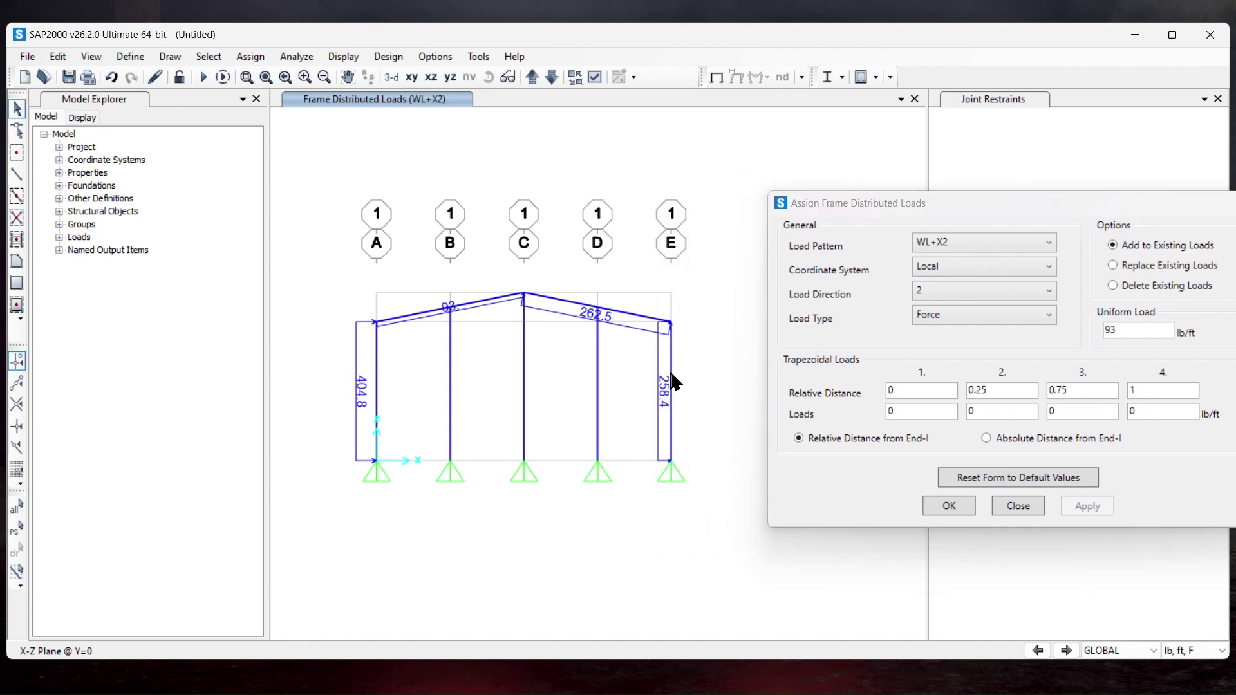
click(983, 242)
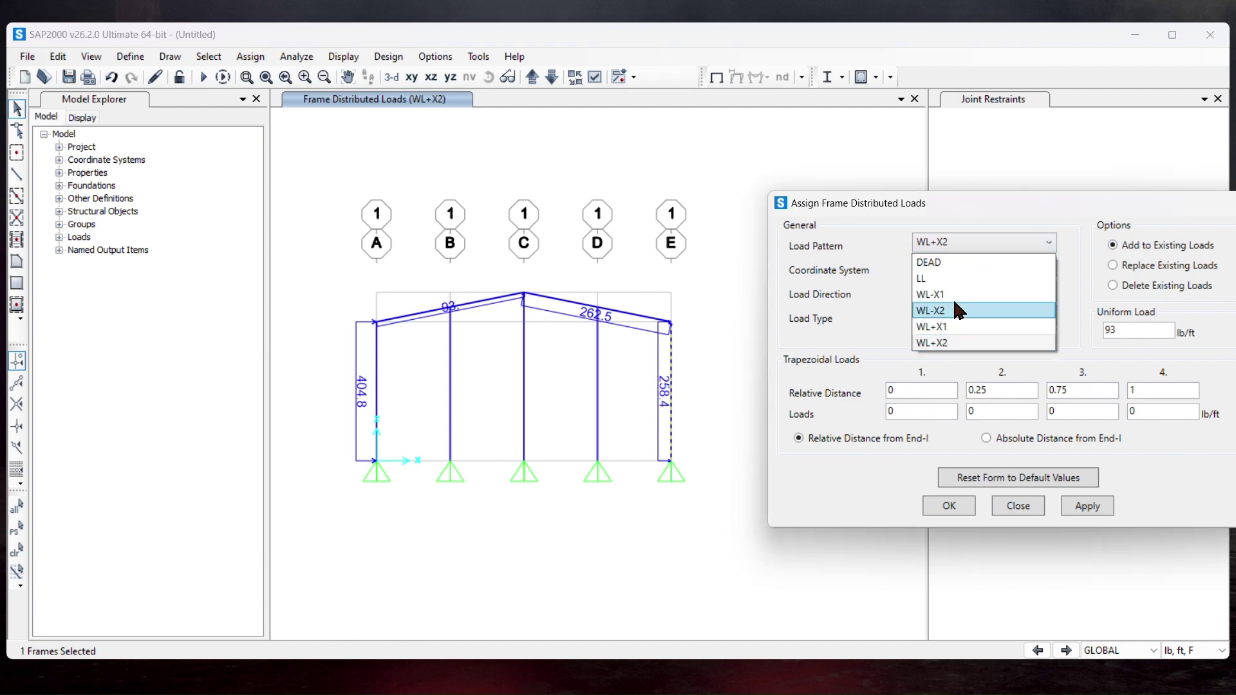
click(951, 292)
double_click(1133, 329)
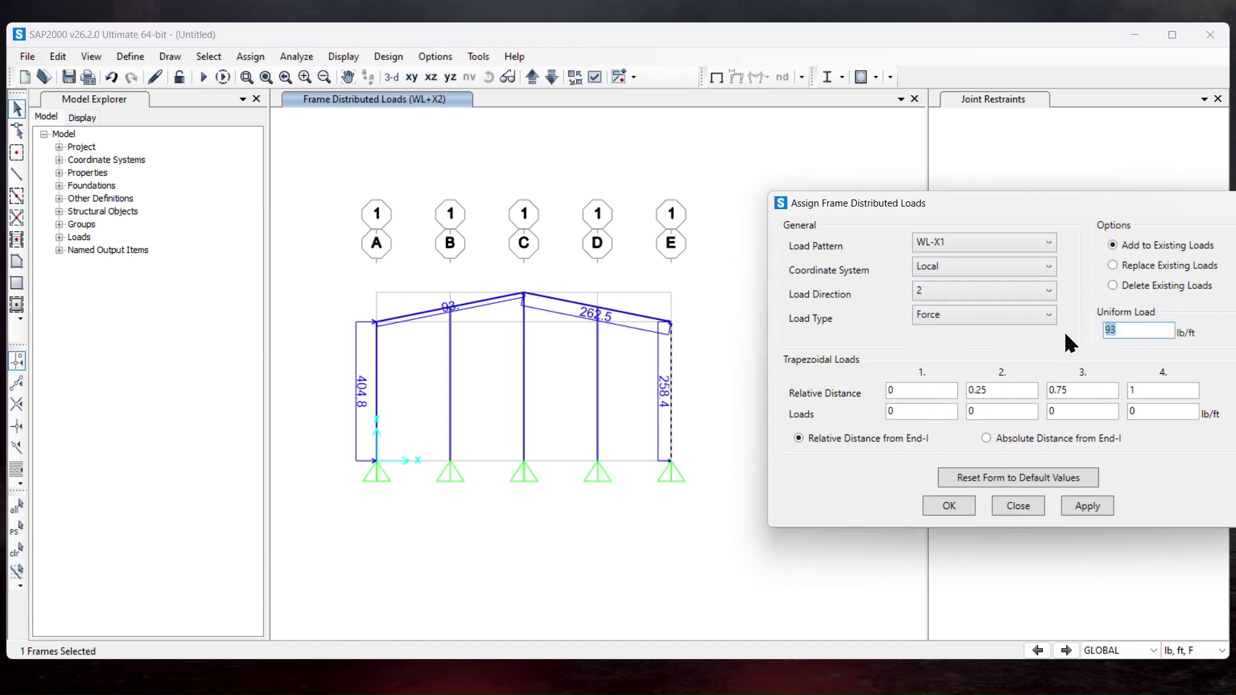
text(404.8)
text(-)
click(1082, 504)
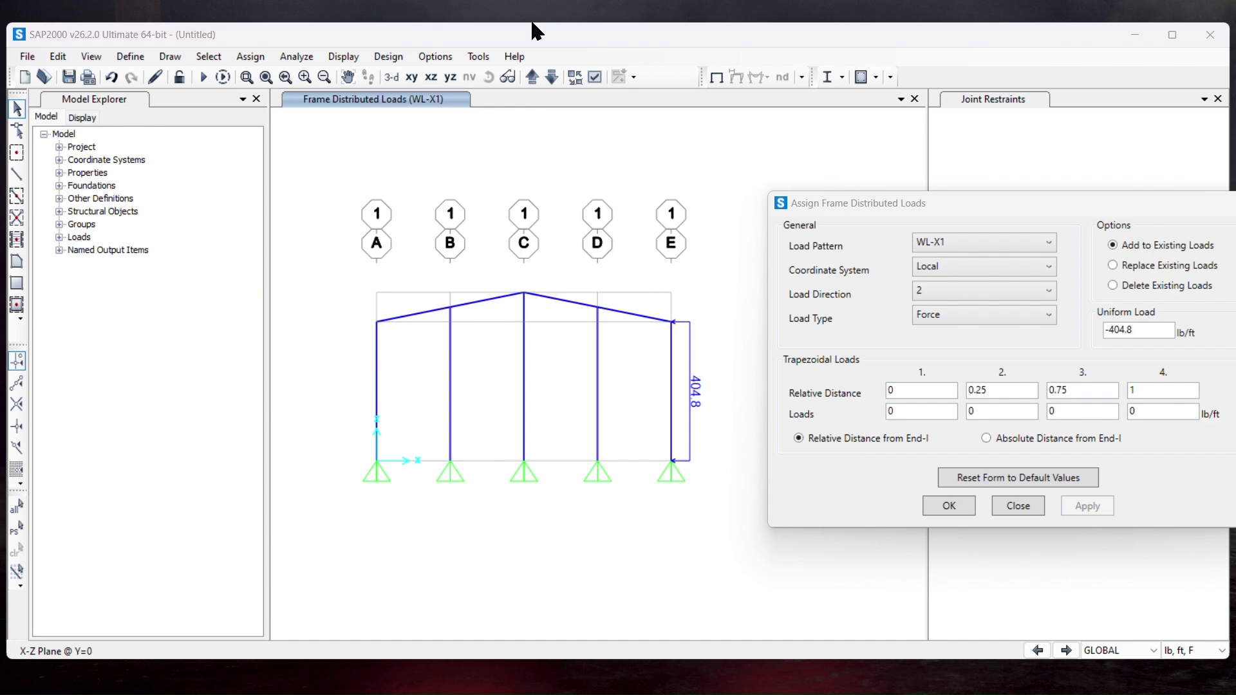
Reselect the gridline E column and assign the same -404.8 lb/ft local direction 2 load under pattern WL-X2
click(972, 248)
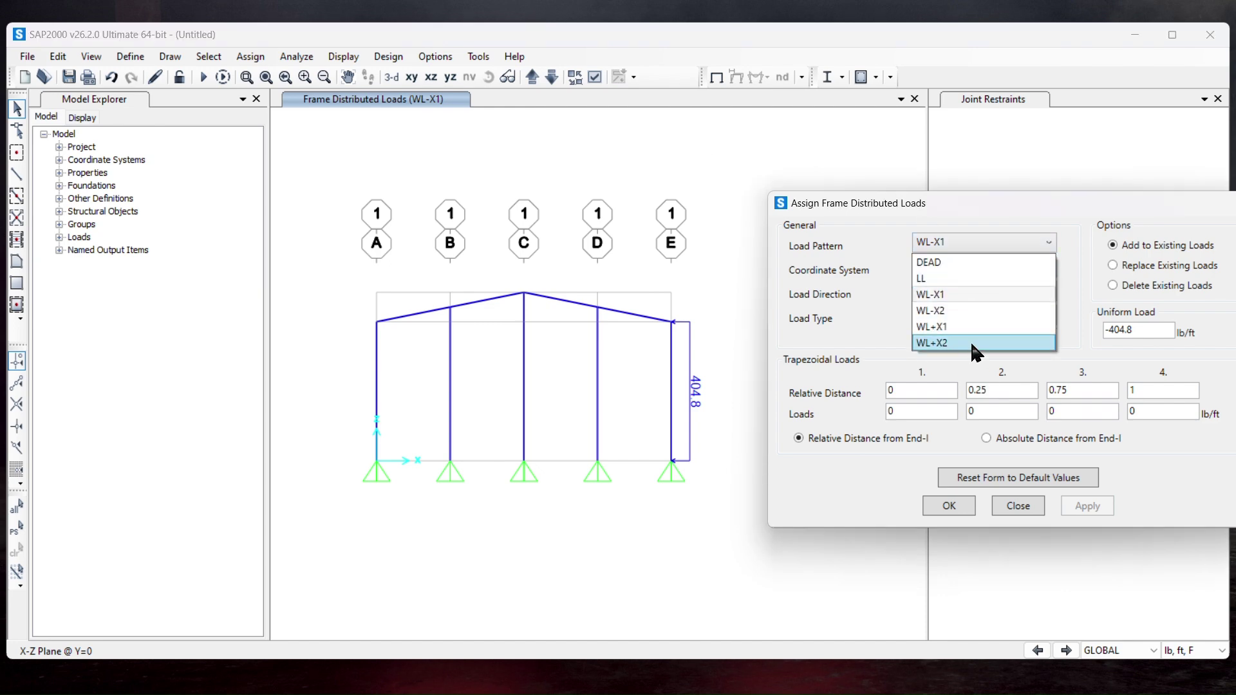
click(965, 308)
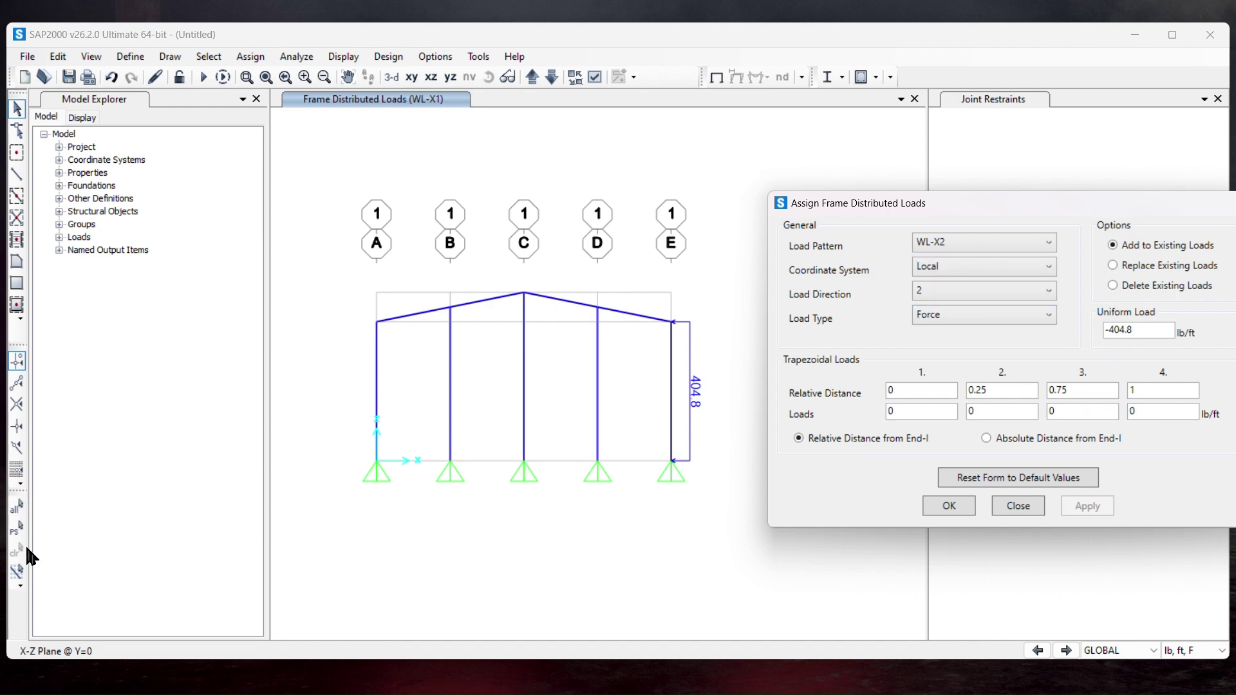
click(16, 528)
click(1087, 506)
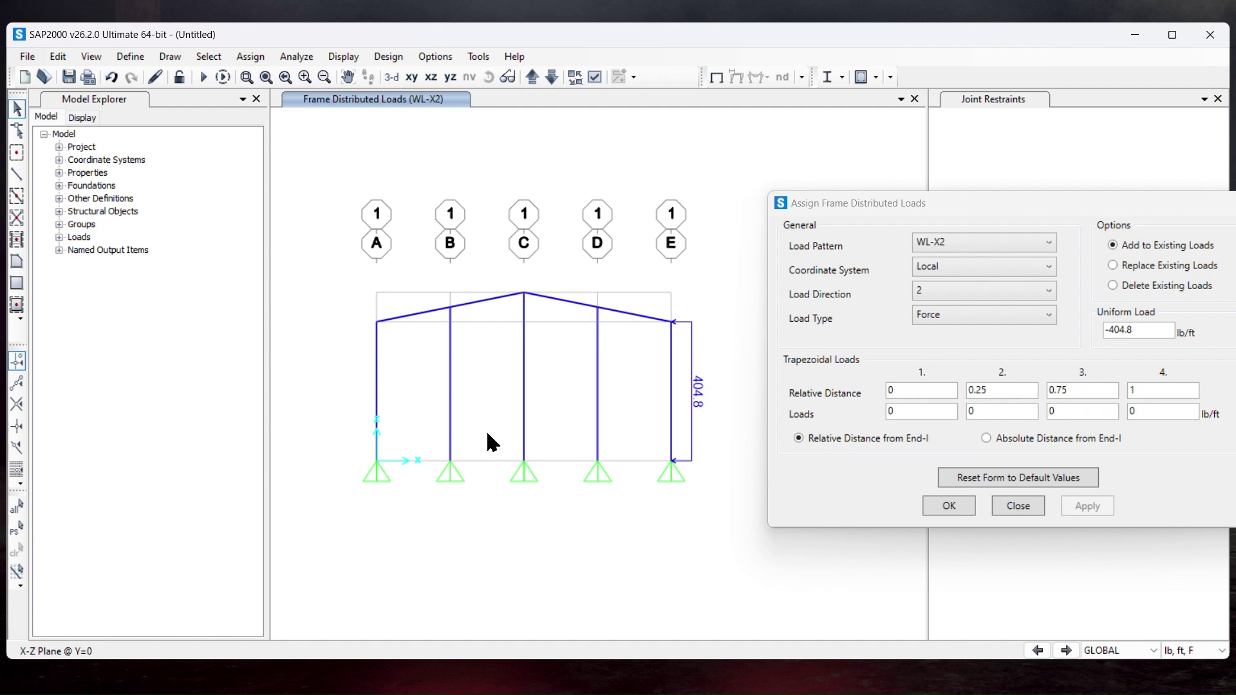
Assign a uniform load of -258.4 lb/ft in local direction 2 to the gridline A column of frame 1 under WL-X1
click(376, 386)
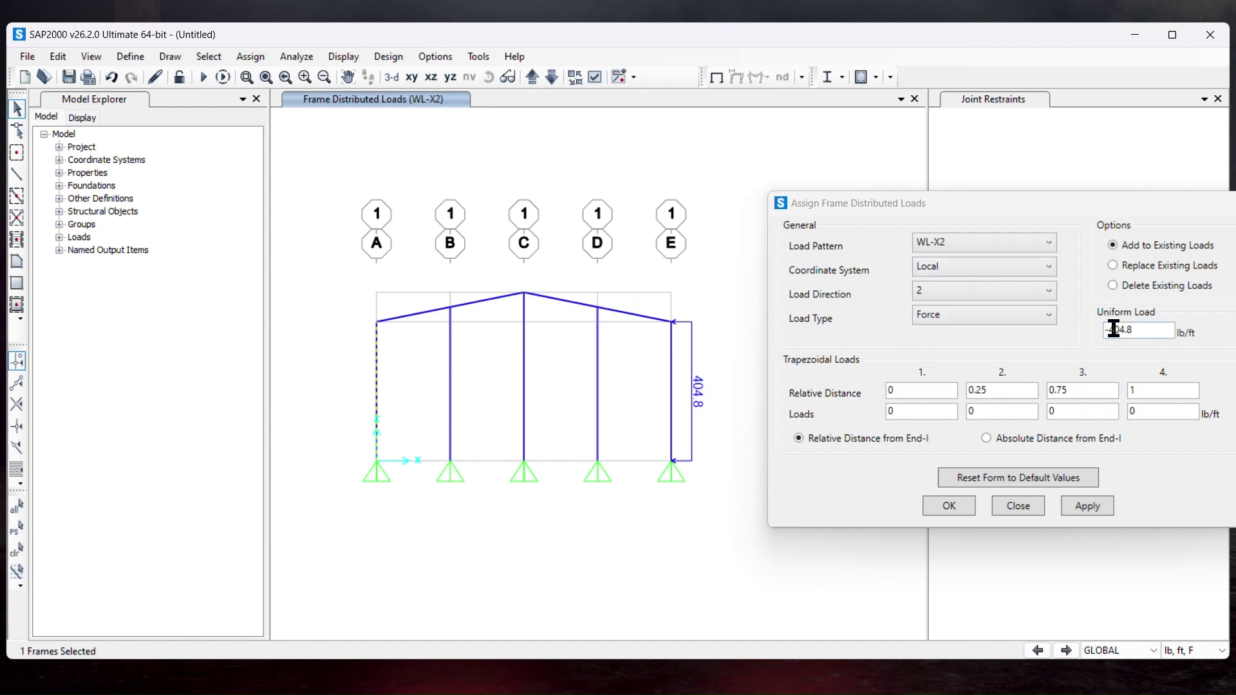
drag(1136, 331, 1065, 335)
text(-)
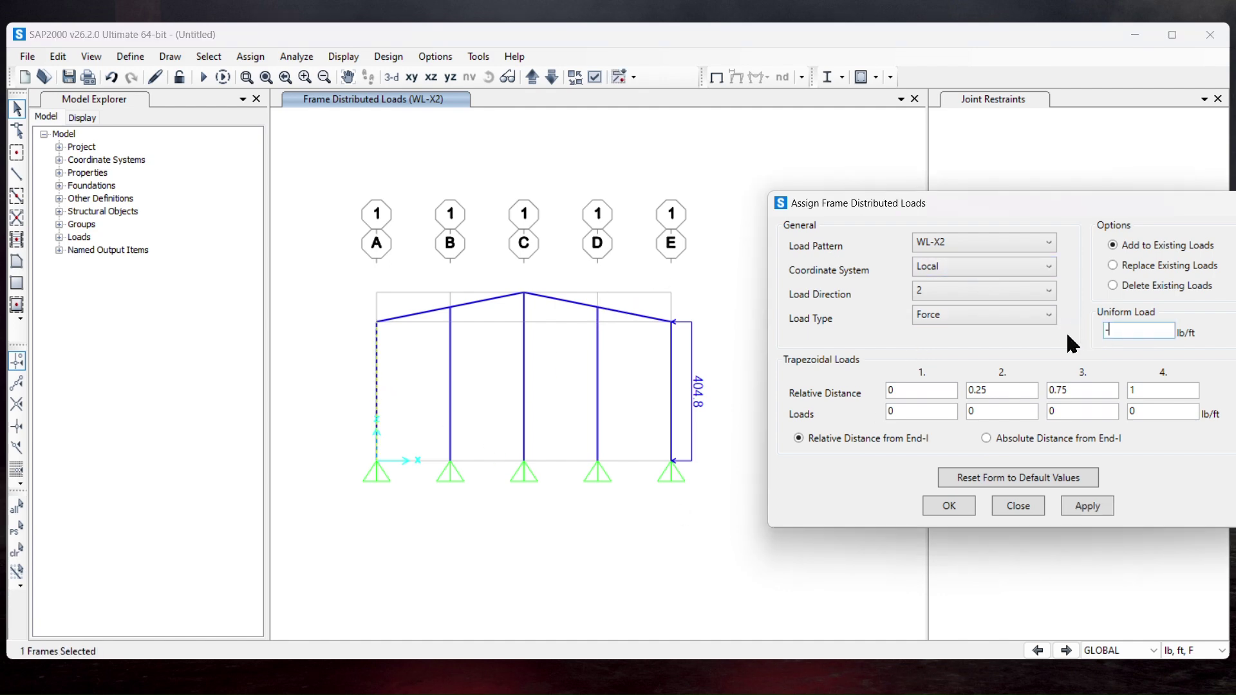
text(258.4)
click(1009, 242)
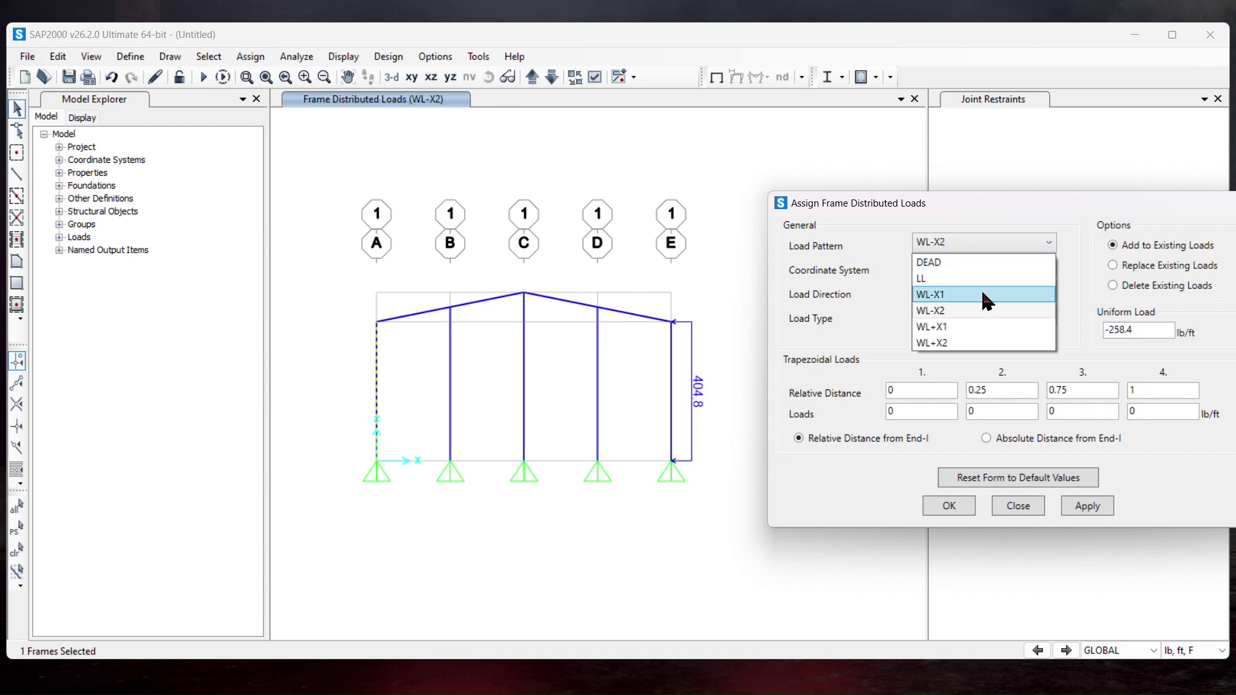
click(980, 291)
click(1087, 506)
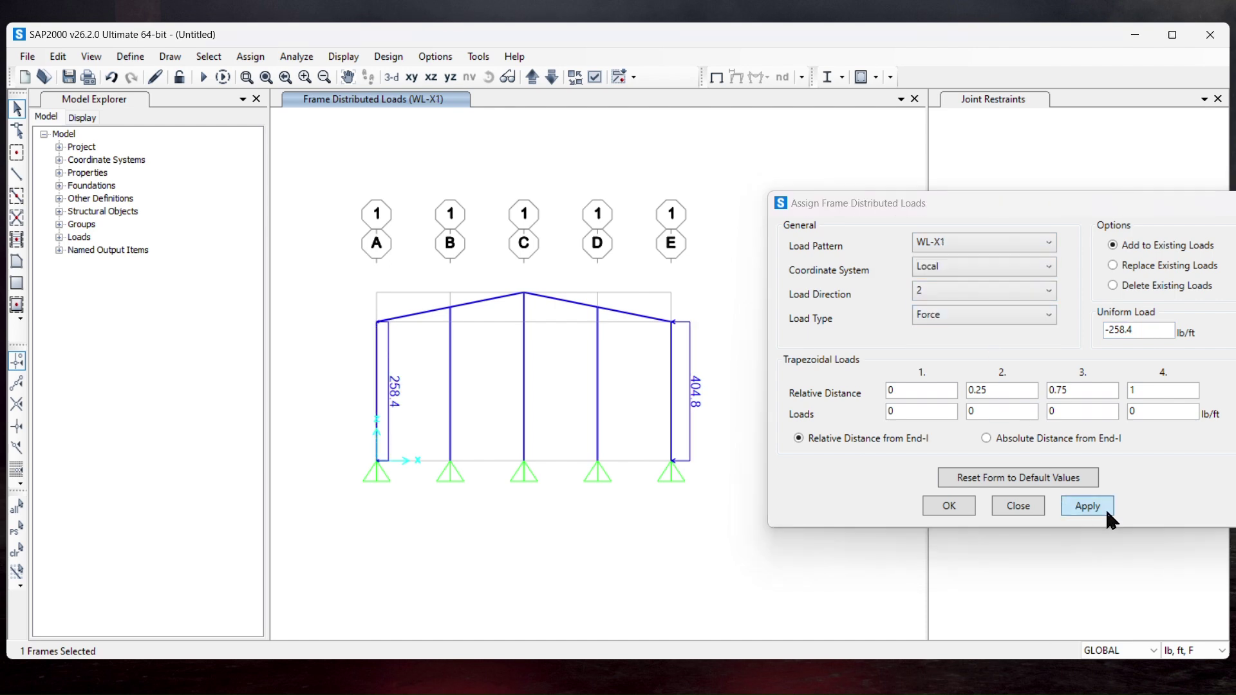
Reselect the gridline A column and assign the same -258.4 lb/ft local direction 2 load under pattern WL-X2
click(1022, 244)
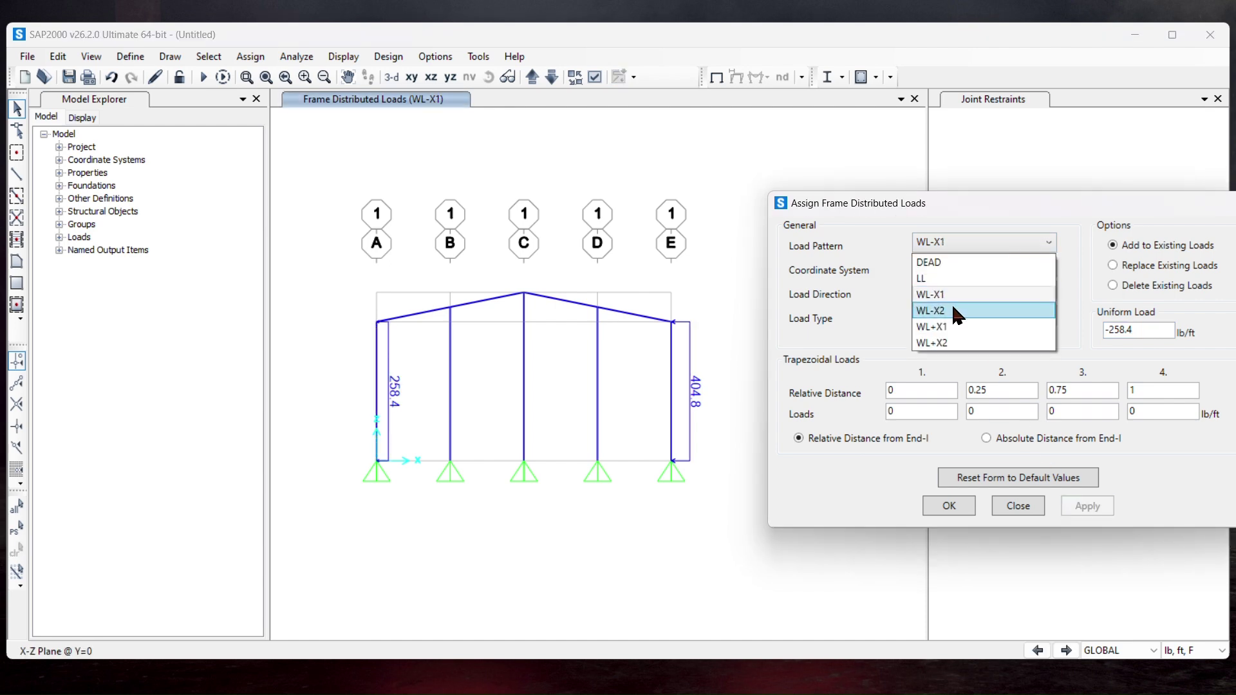
click(951, 307)
click(16, 529)
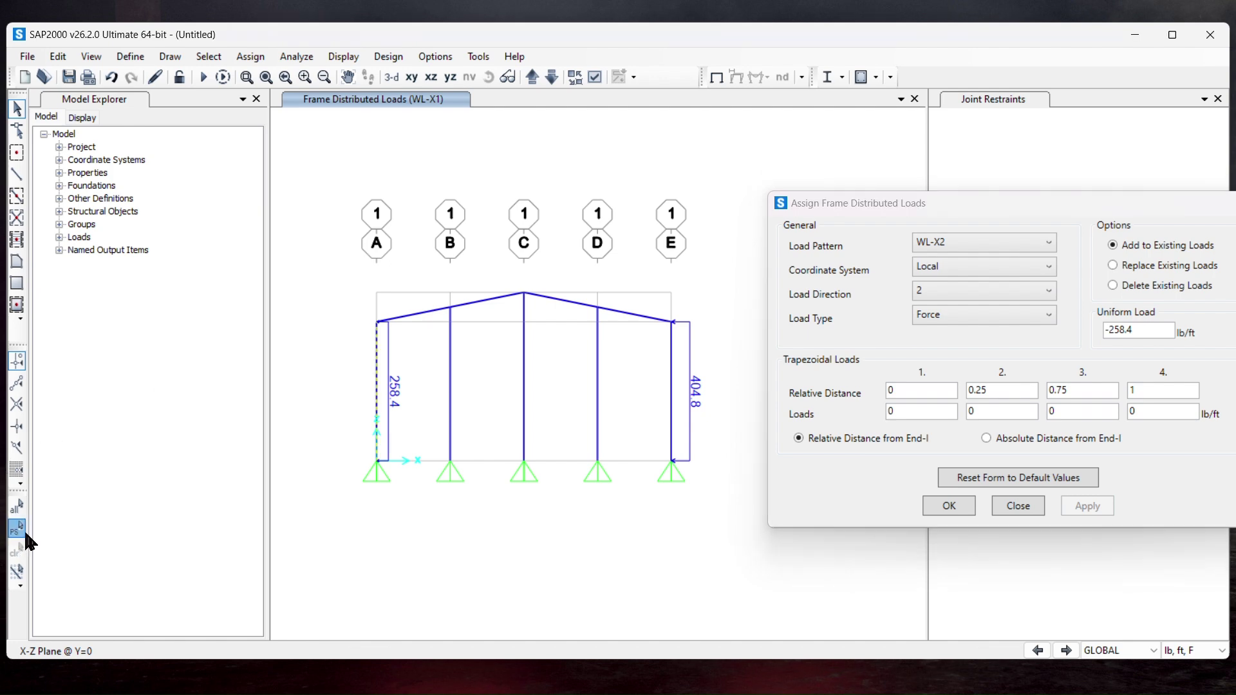
click(1087, 506)
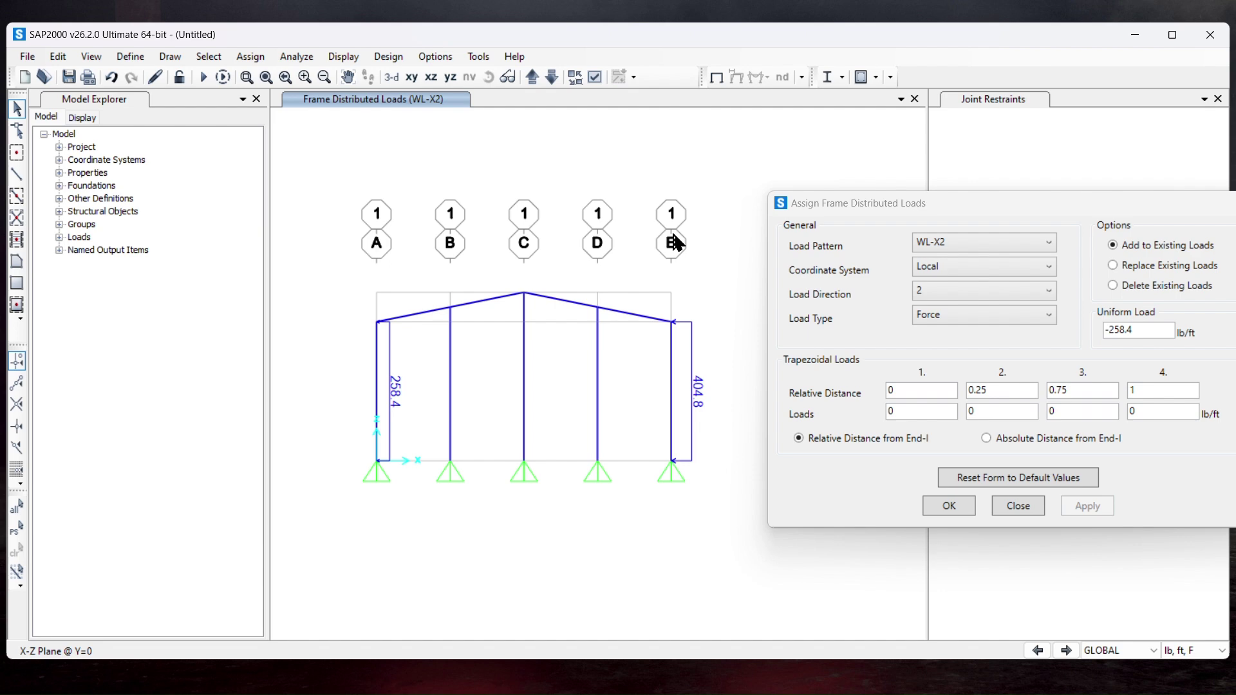
Assign a uniform load of 446.5 lb/ft in local direction 2 to the rafter between gridlines A and C under WL-X1
click(482, 302)
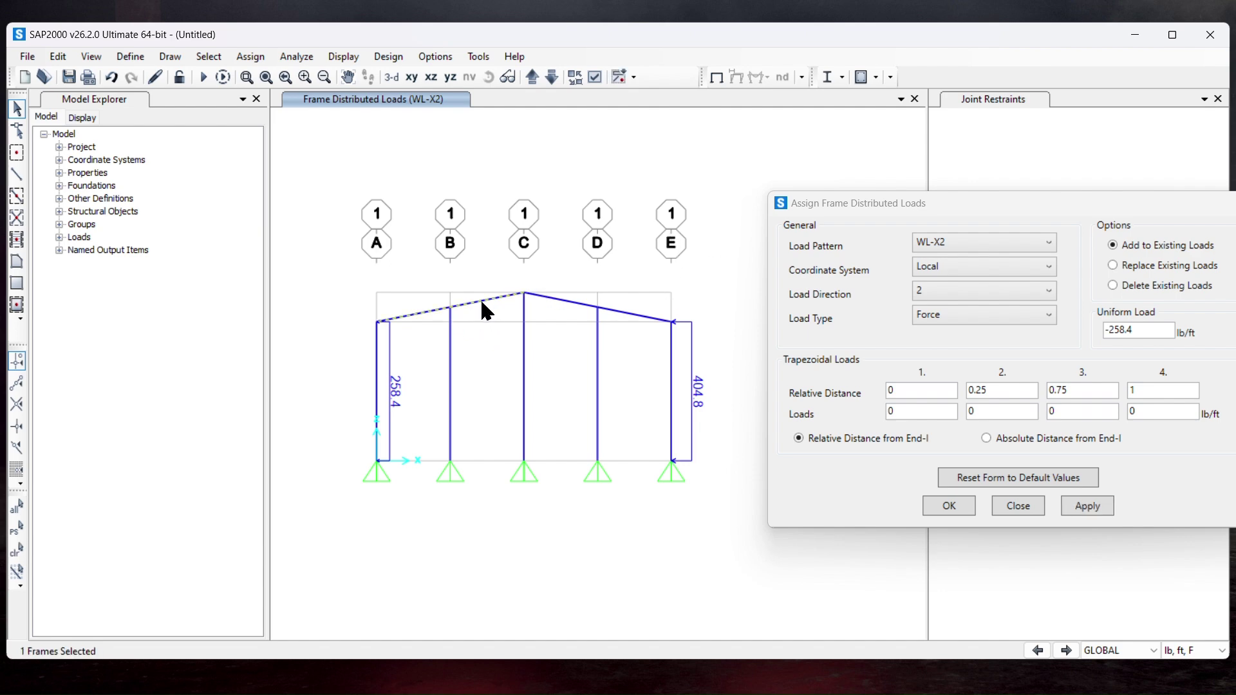
click(957, 249)
click(943, 292)
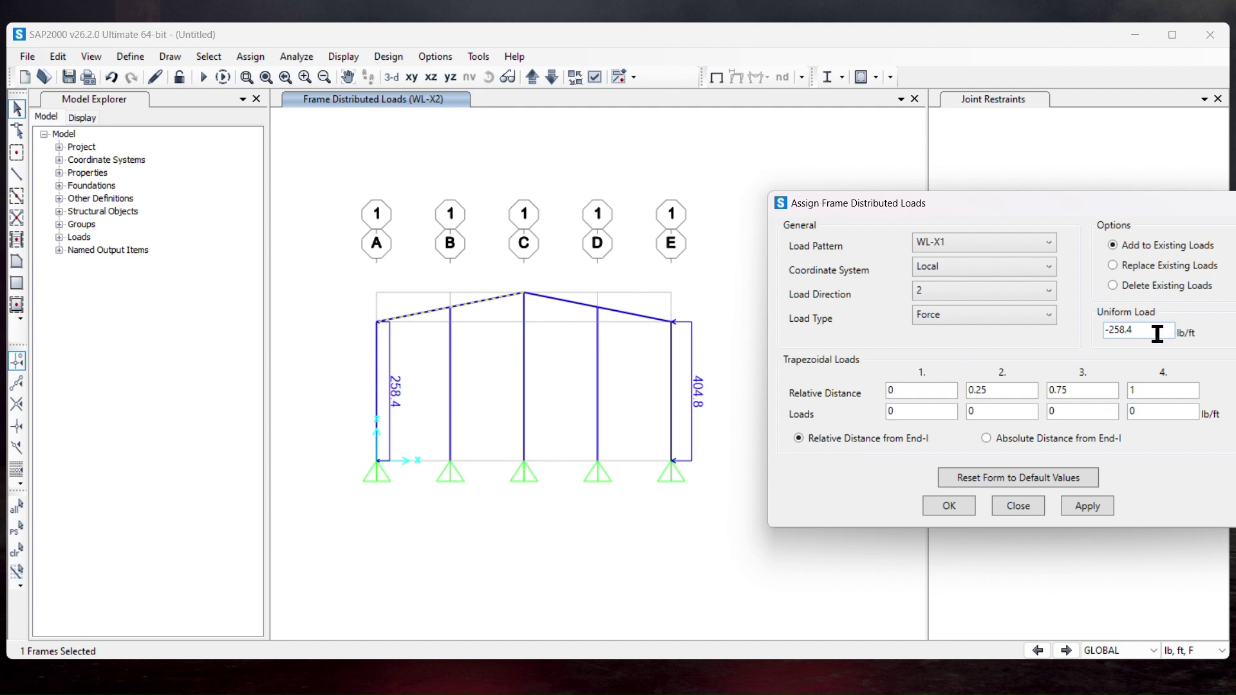
drag(1139, 328, 981, 352)
text(446.5)
click(1069, 507)
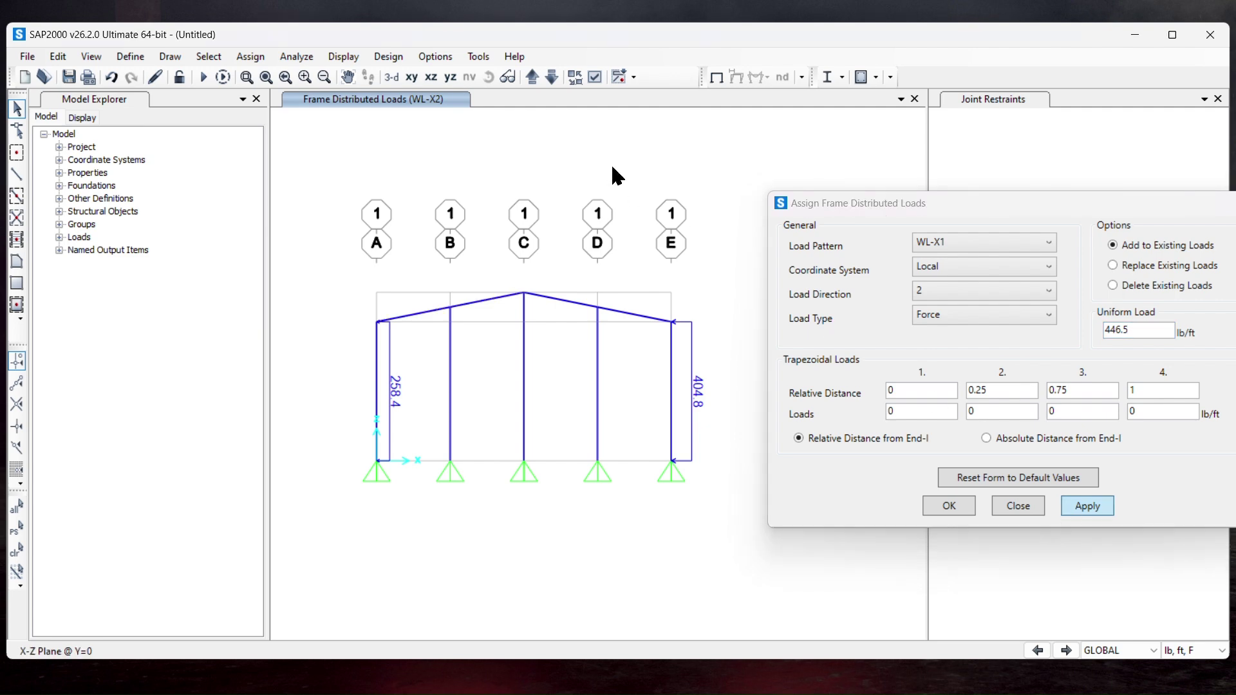
Reselect the rafter between gridlines A and C and assign the same 446.5 lb/ft local direction 2 load under WL-X2
click(1022, 243)
click(947, 311)
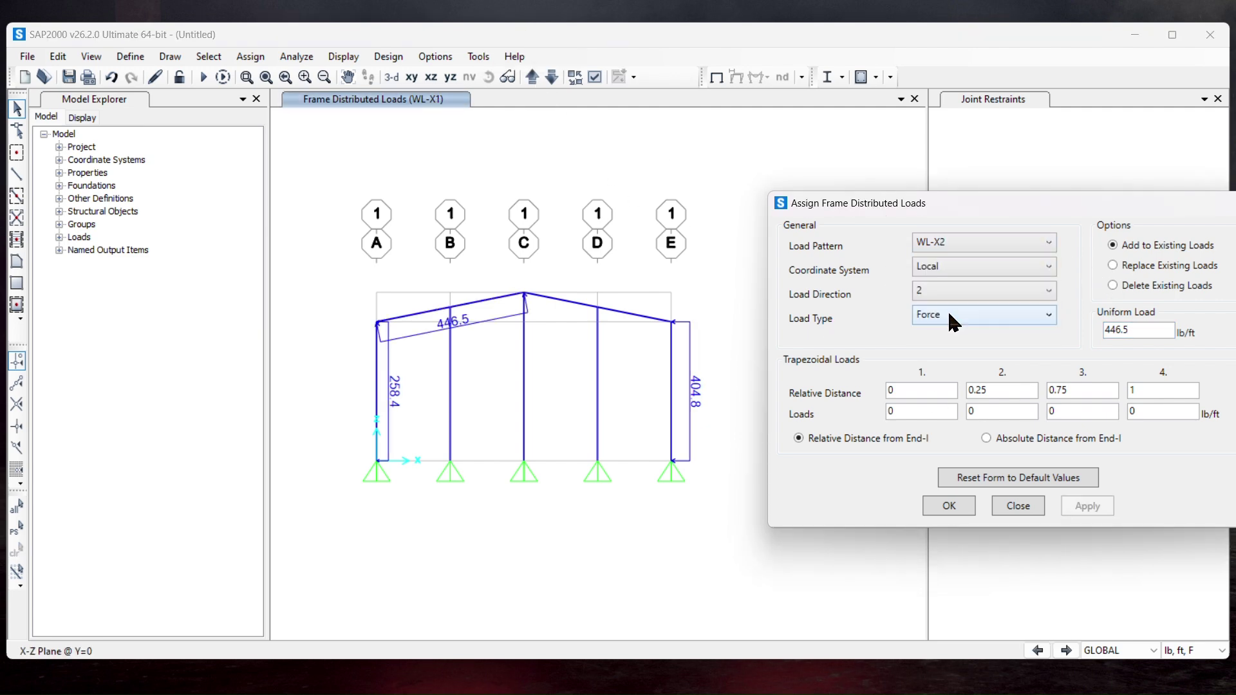
click(16, 528)
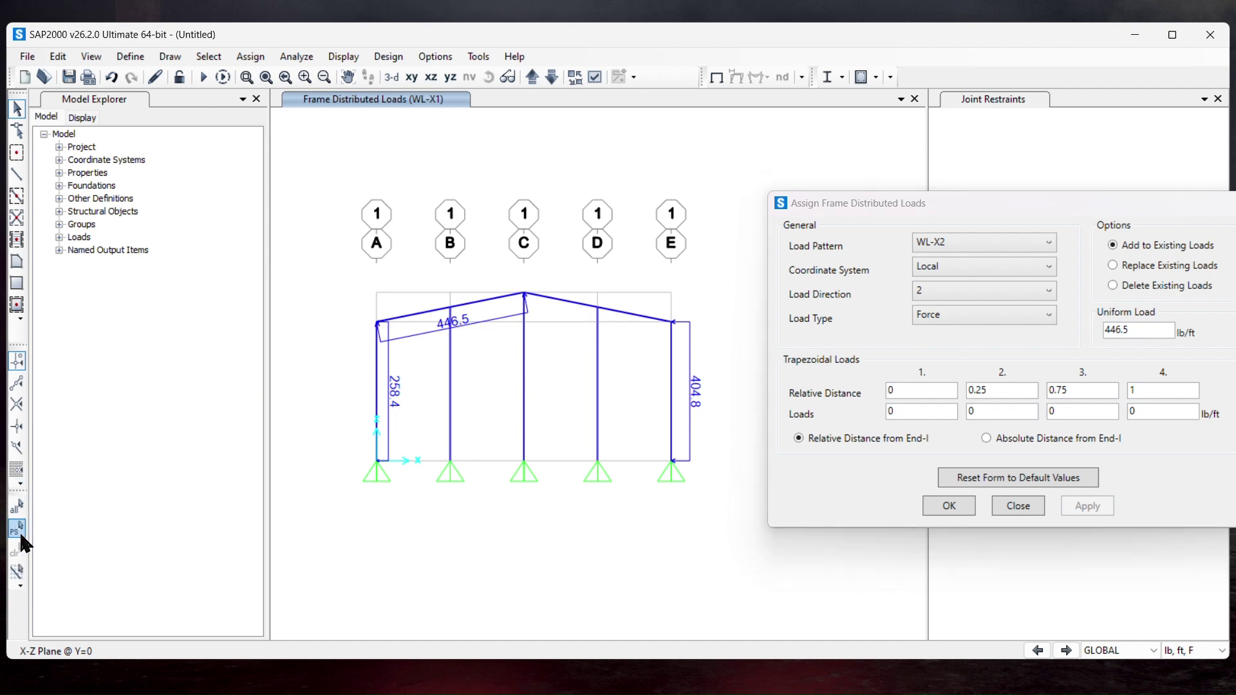
click(1102, 504)
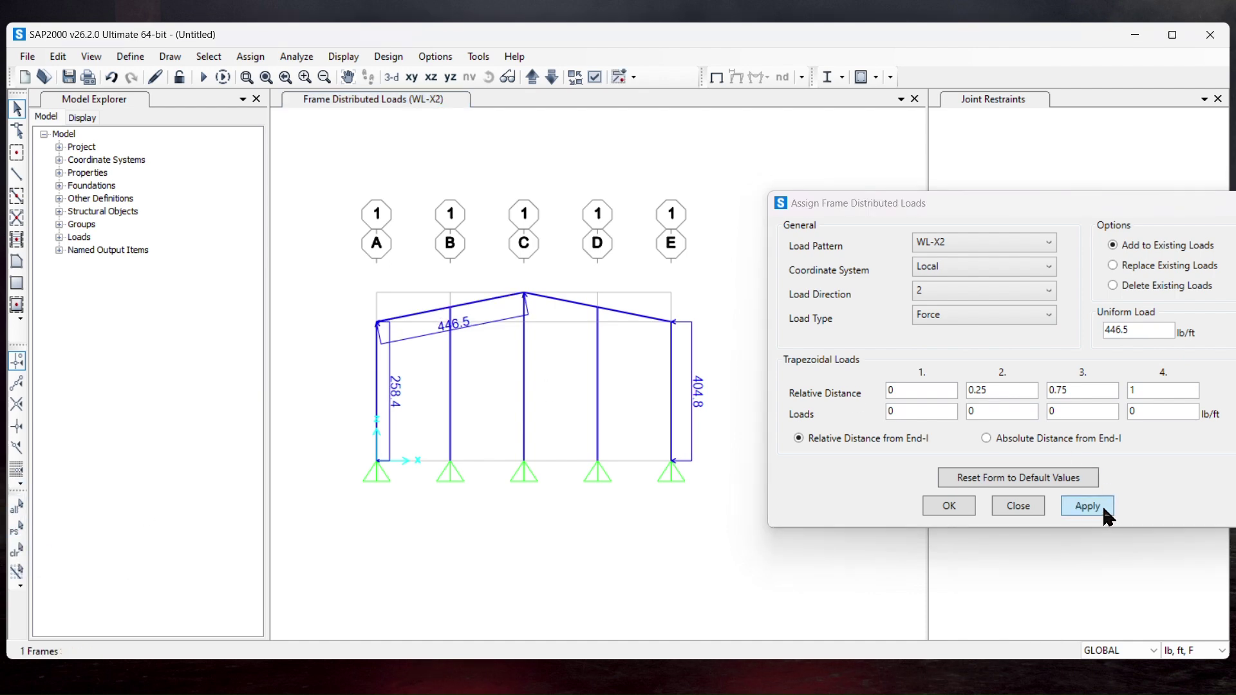
click(557, 302)
click(1000, 245)
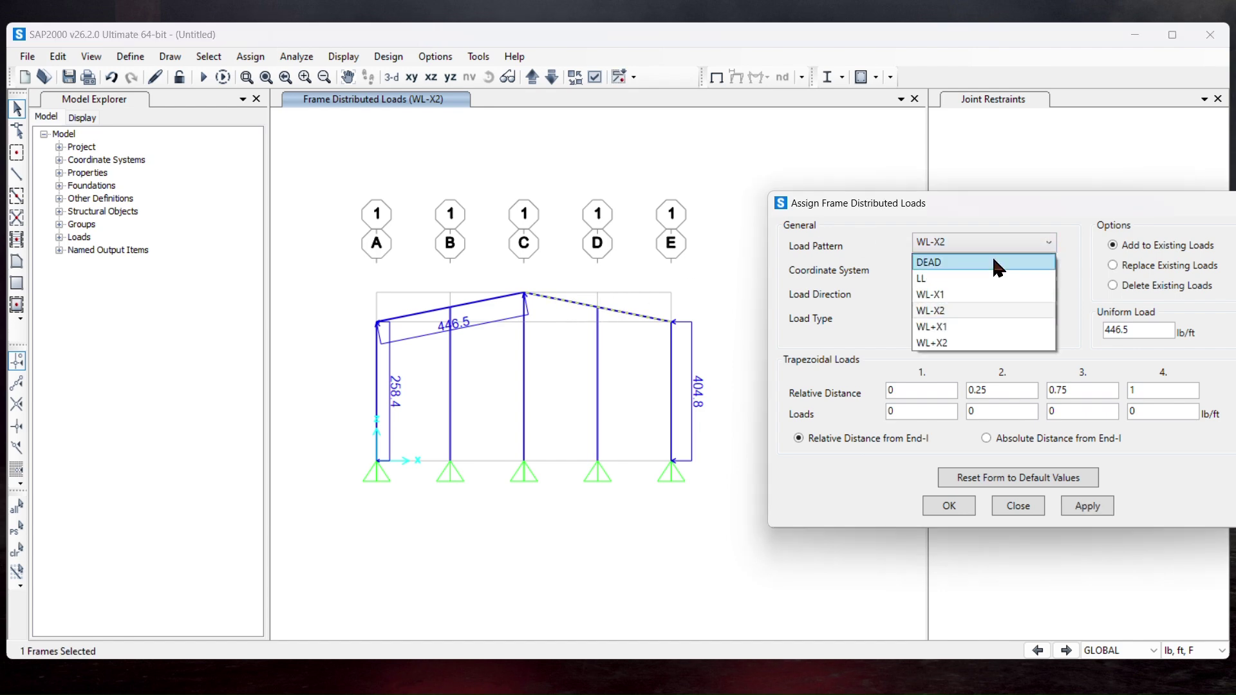
click(963, 294)
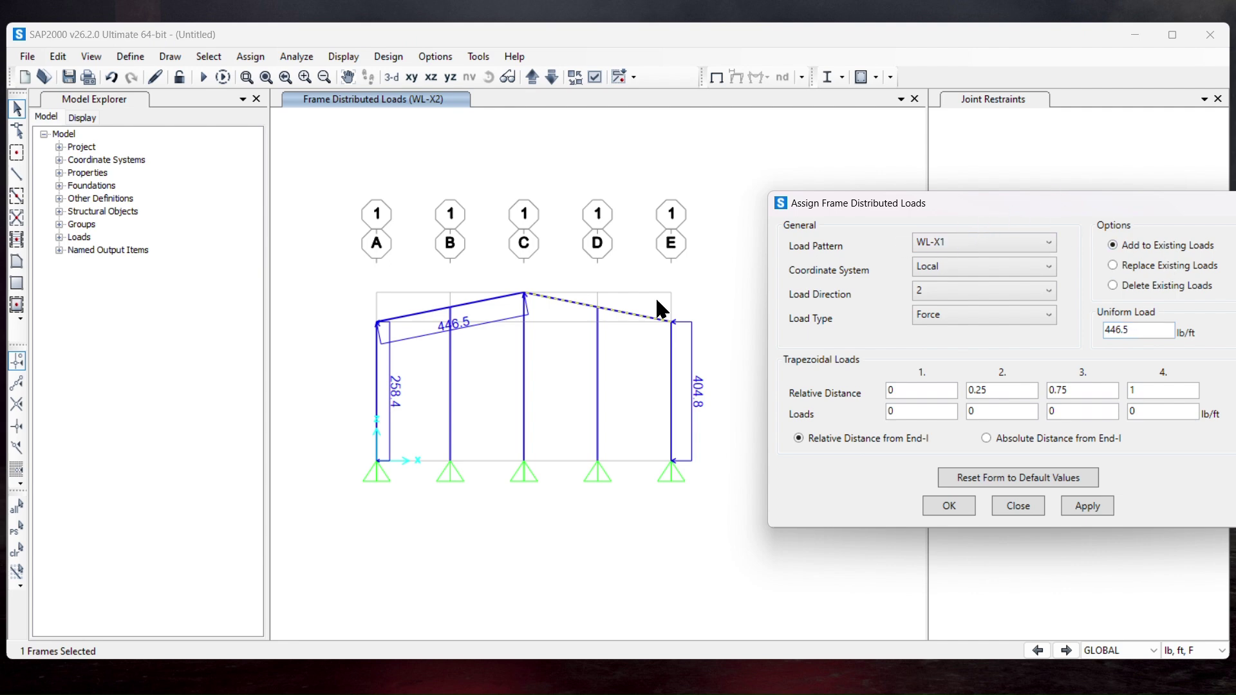
click(554, 311)
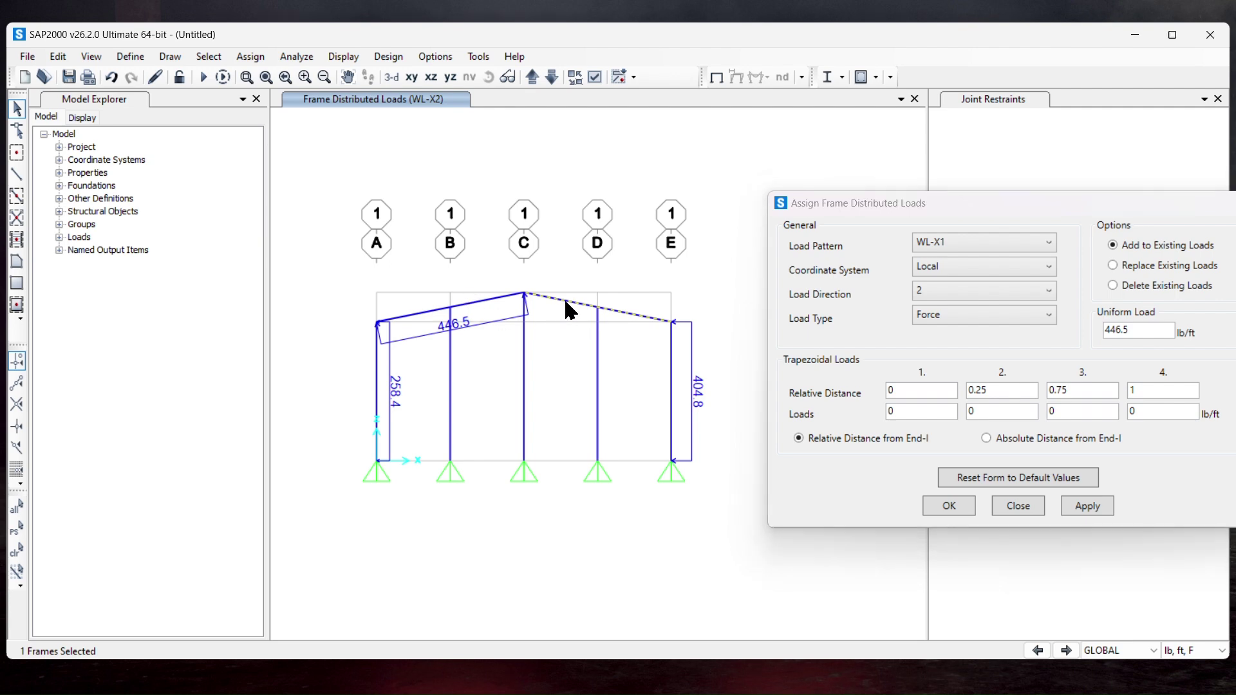
Open the load assignments of the frame 1 rafter between gridlines A and C and go through its wind patterns
right_click(443, 321)
click(424, 319)
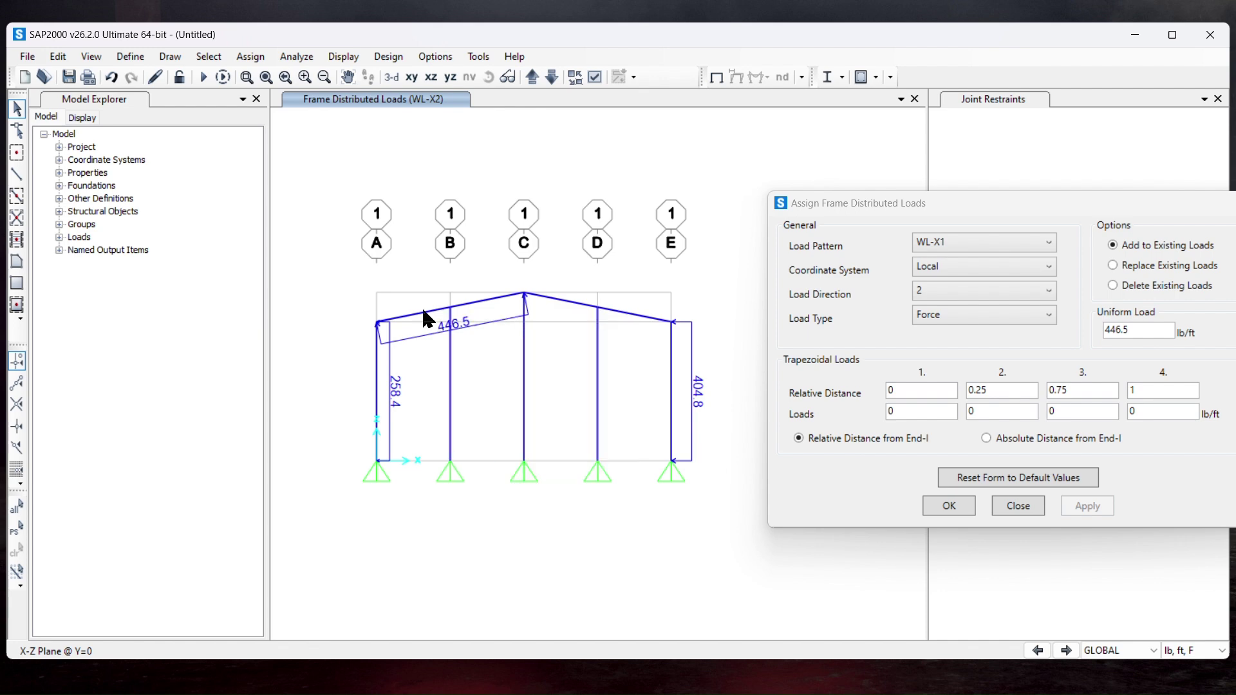
click(422, 307)
right_click(422, 307)
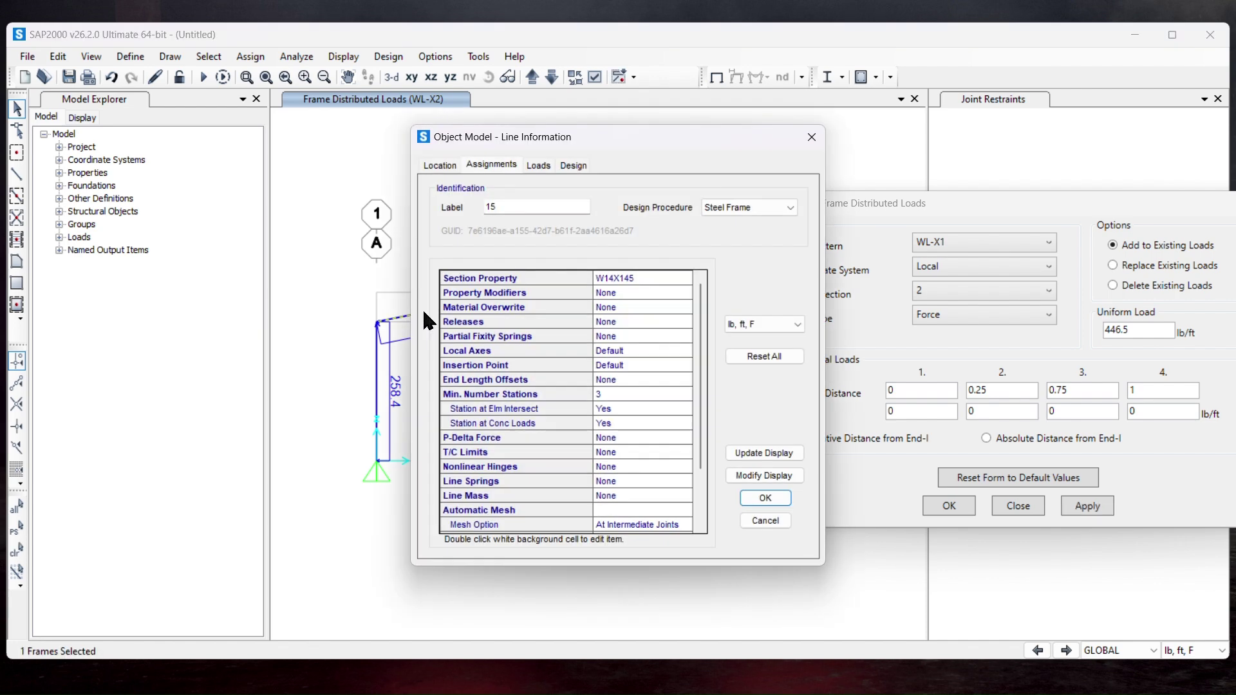
click(536, 166)
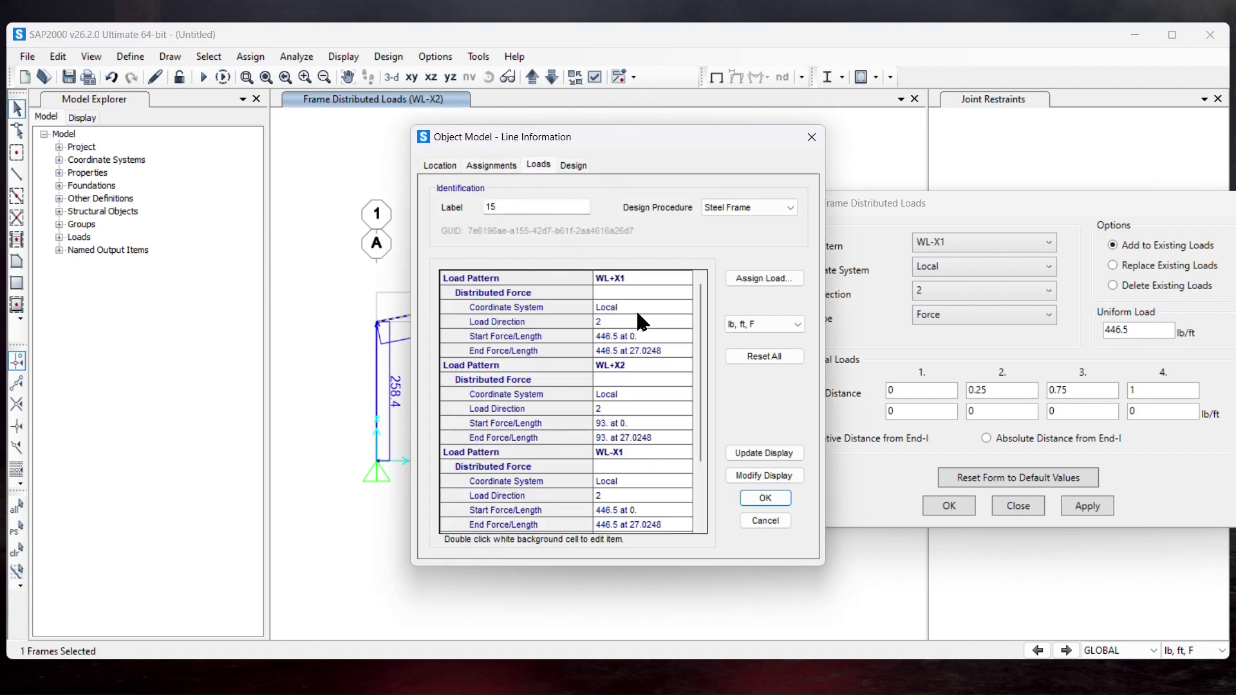
scroll(639, 403, down, 2)
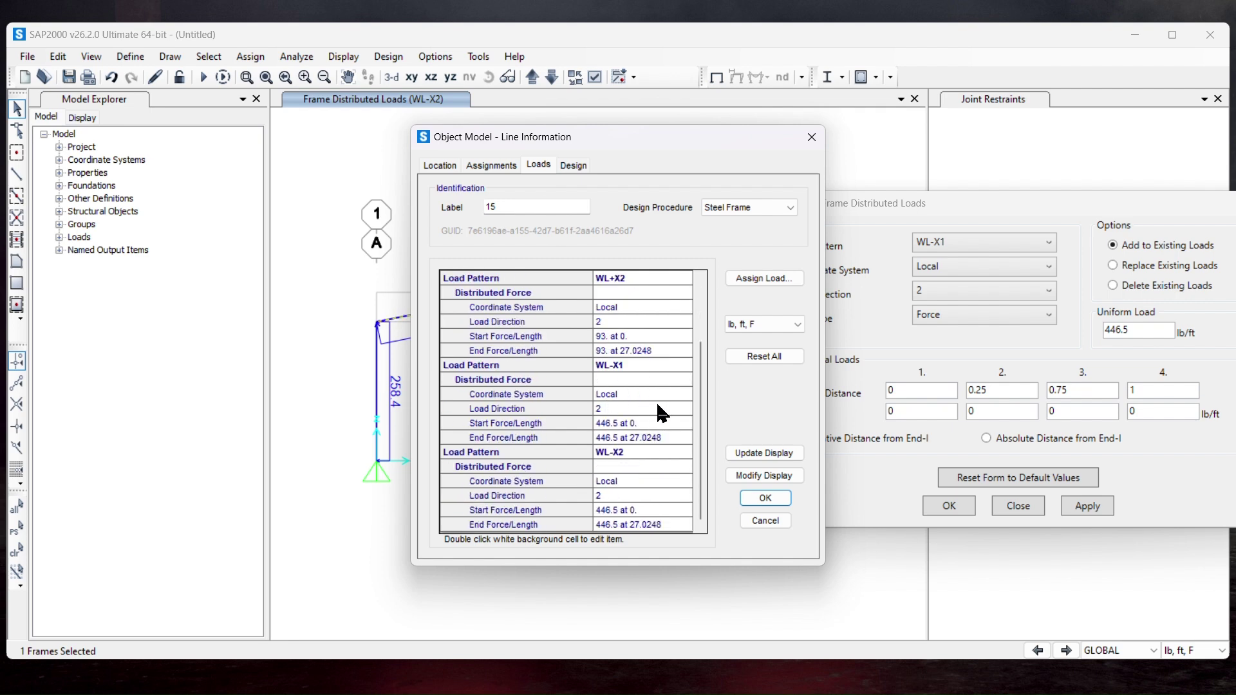
Replace the WL-X1 load on the rafter between gridlines A and C with a uniform 262.5 lb/ft in local direction 2
double_click(619, 437)
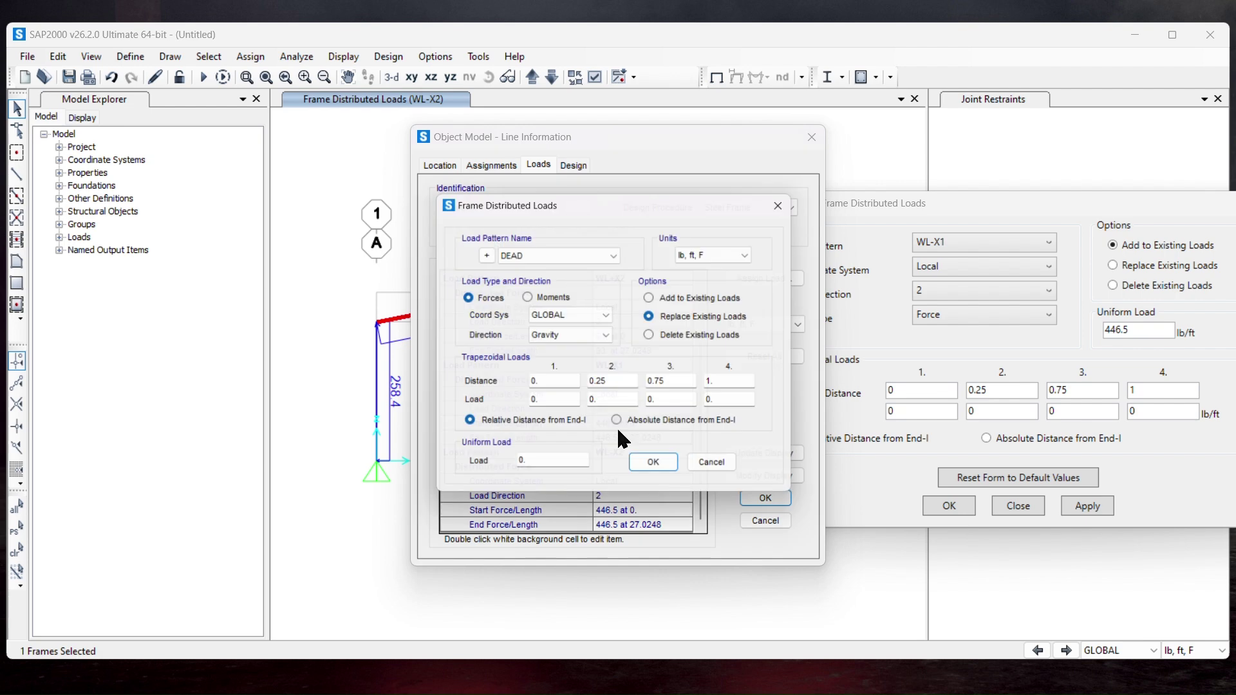
click(552, 255)
click(544, 315)
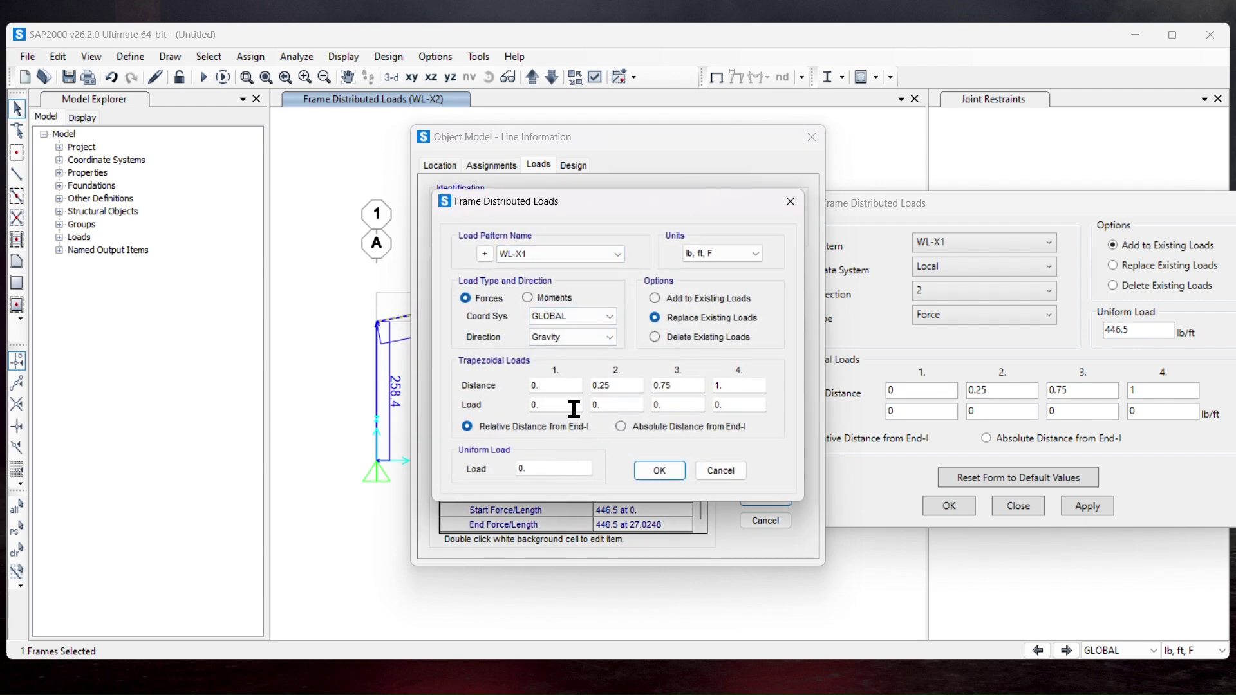
drag(557, 469, 488, 463)
text(262.5)
click(560, 316)
click(572, 340)
click(572, 338)
click(559, 356)
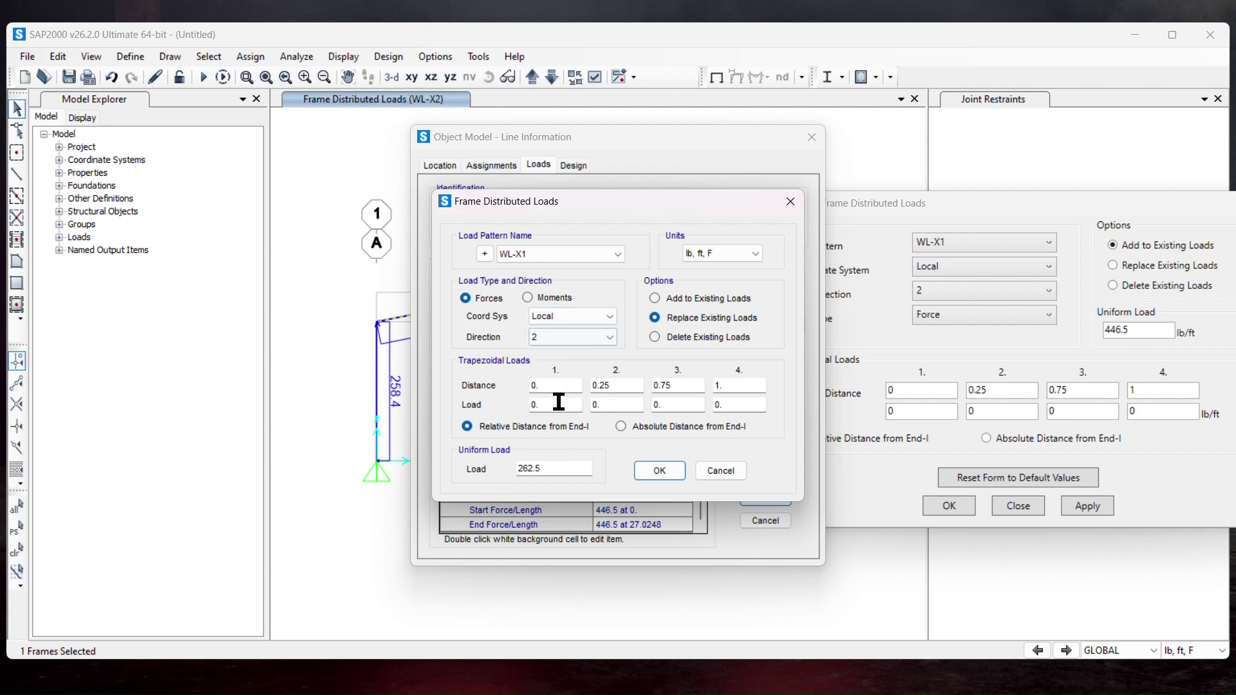
click(658, 472)
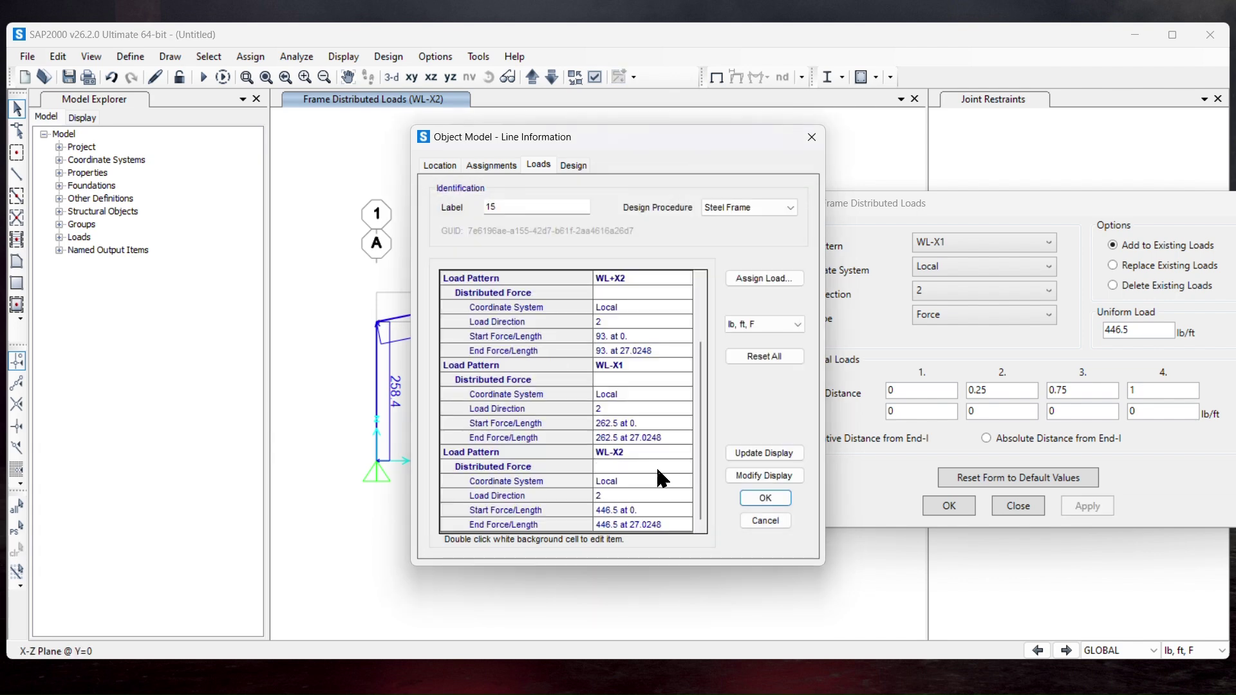
Replace the WL-X2 load on the same rafter with a uniform 262.5 lb/ft in local direction 2 and accept the line's changes
double_click(611, 511)
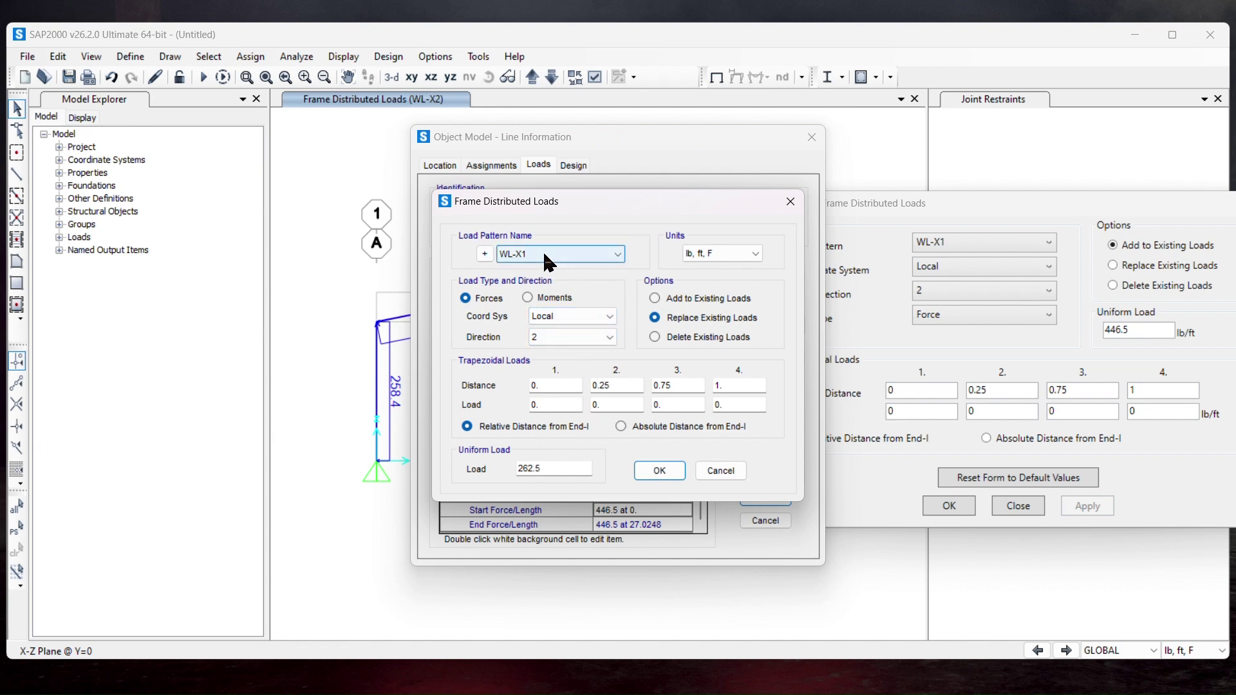
click(569, 256)
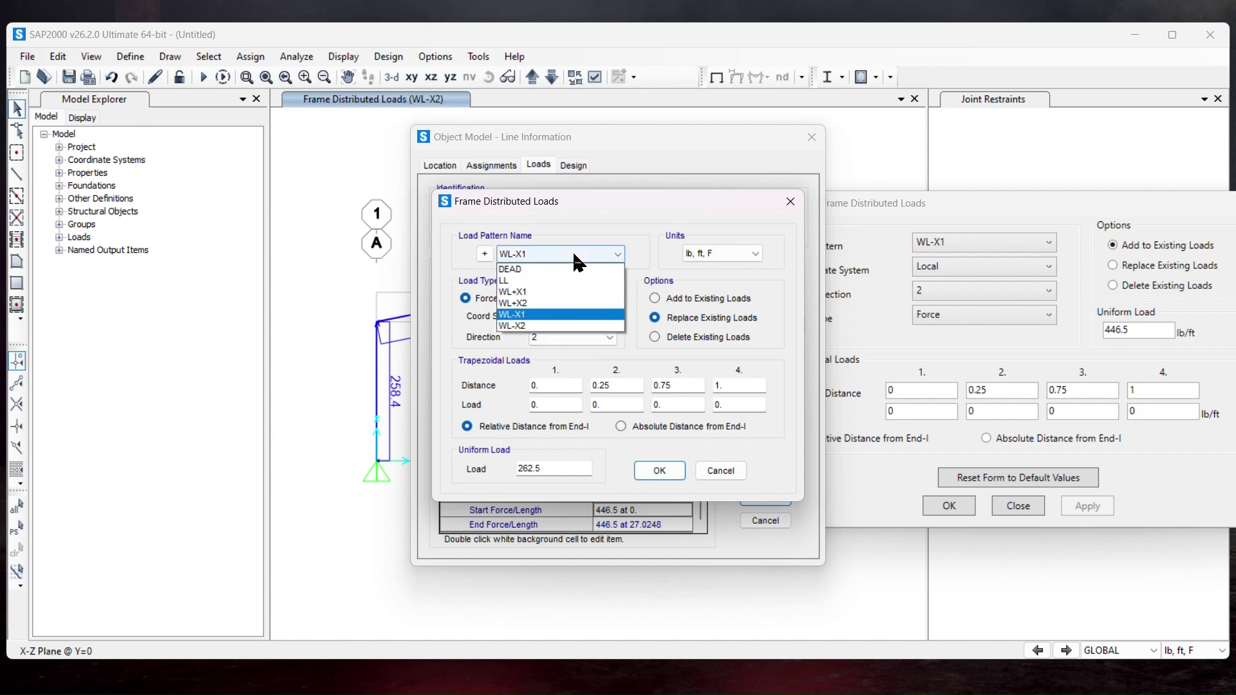
click(547, 324)
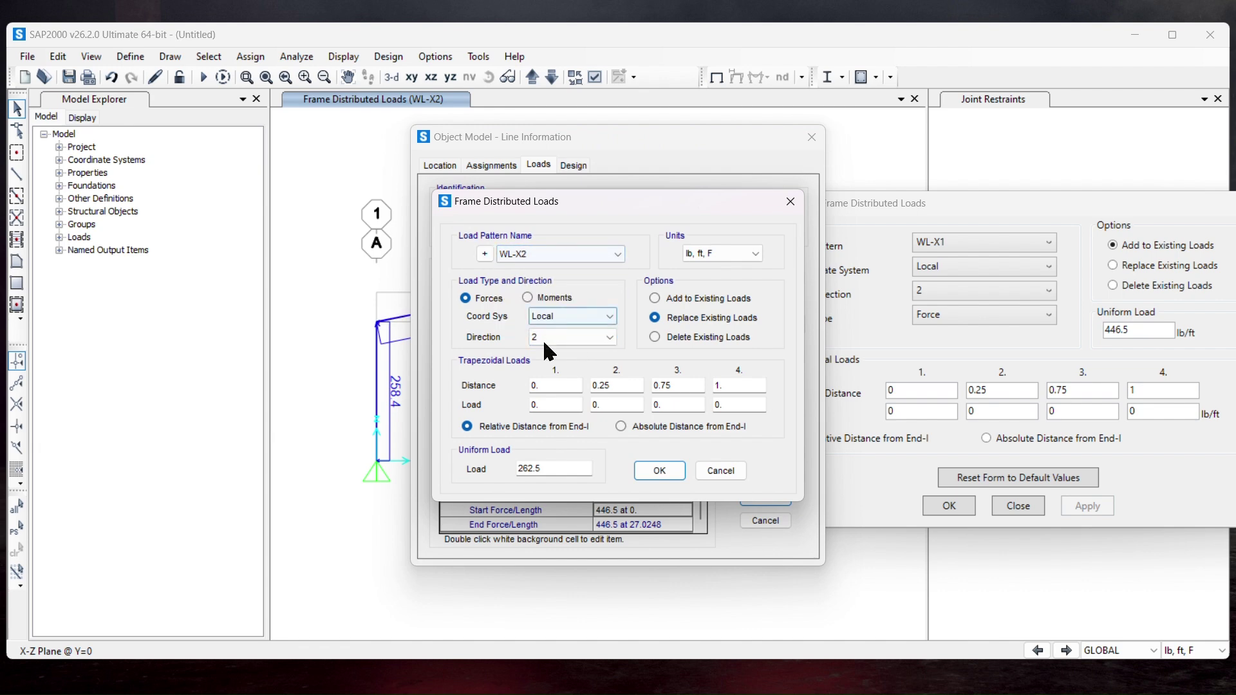
click(673, 472)
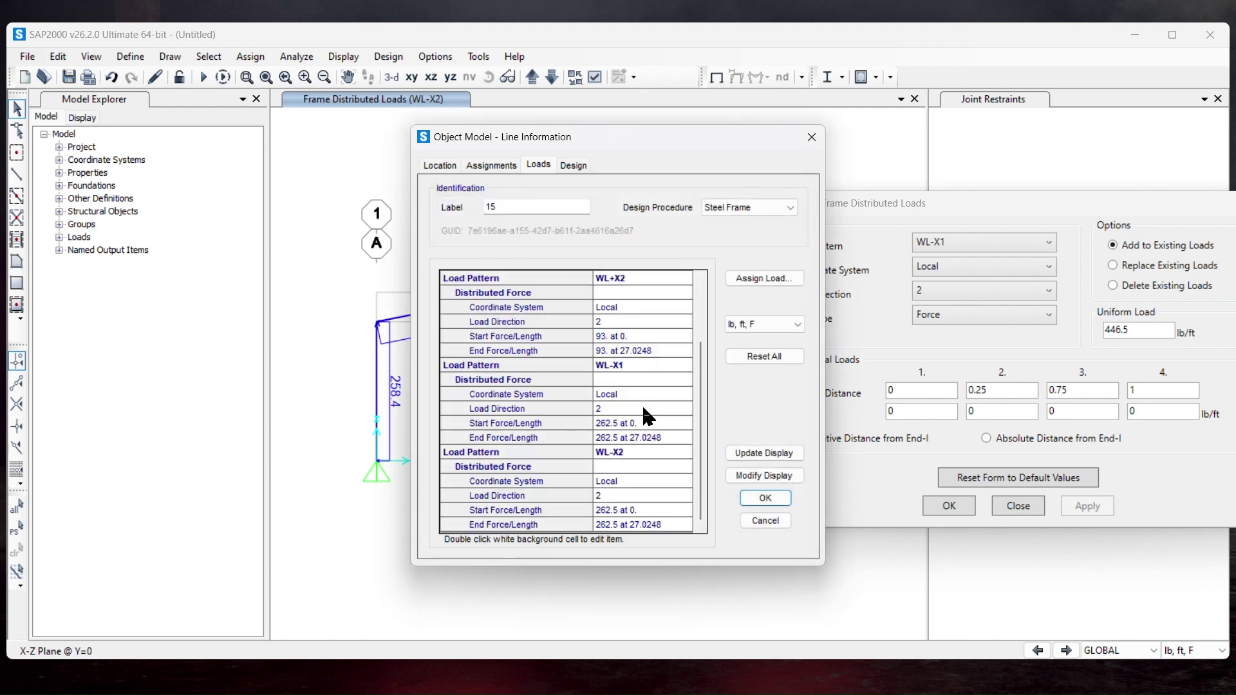
click(758, 497)
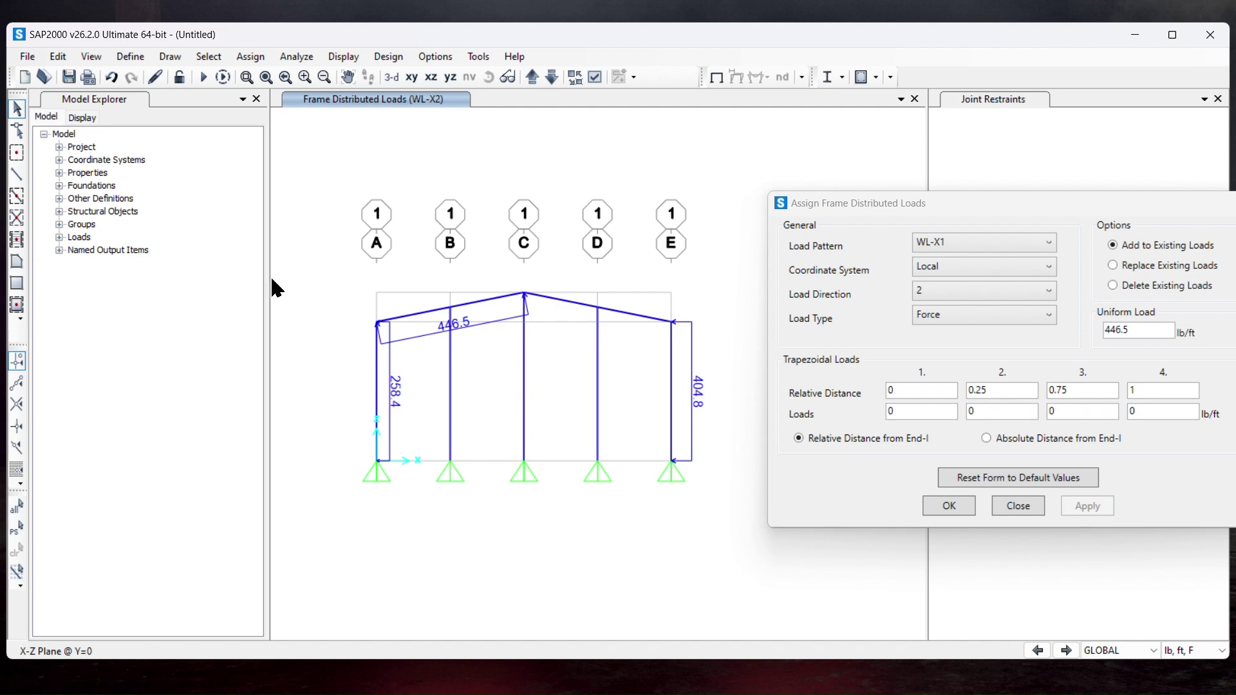
Assign a uniform load of 446.5 lb/ft in local direction 2 to the rafter between gridlines C and E under WL-X1
click(570, 305)
click(944, 244)
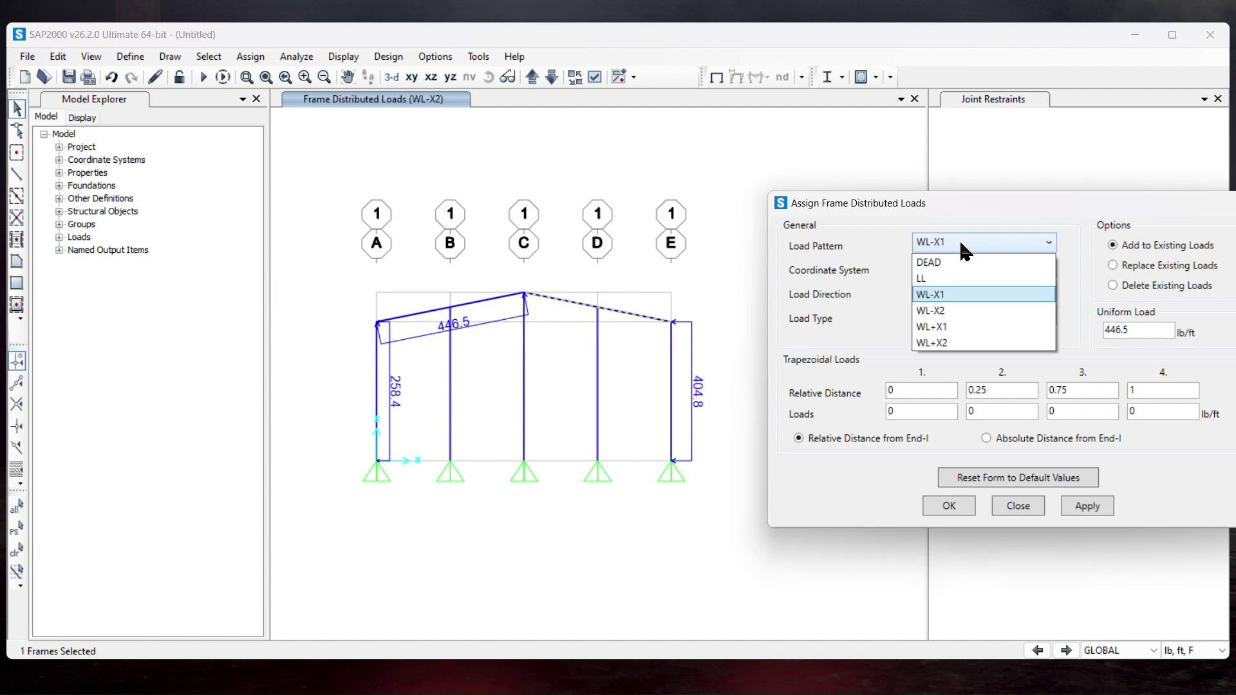
click(888, 301)
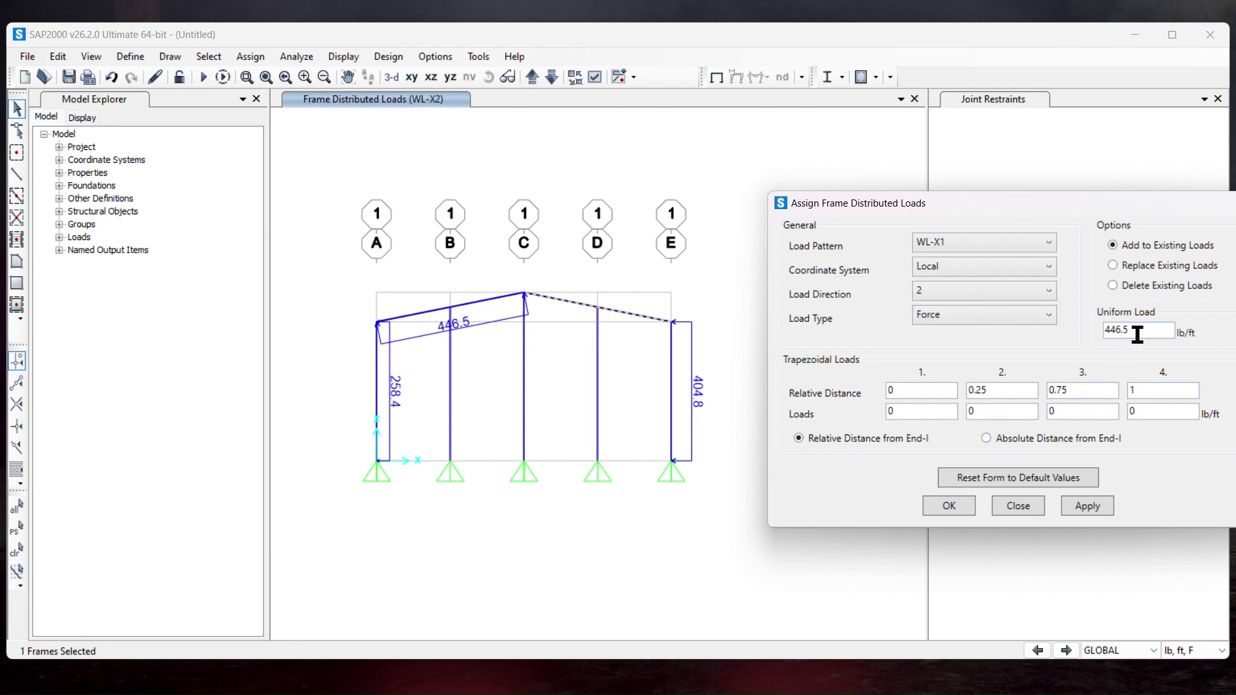
click(1087, 506)
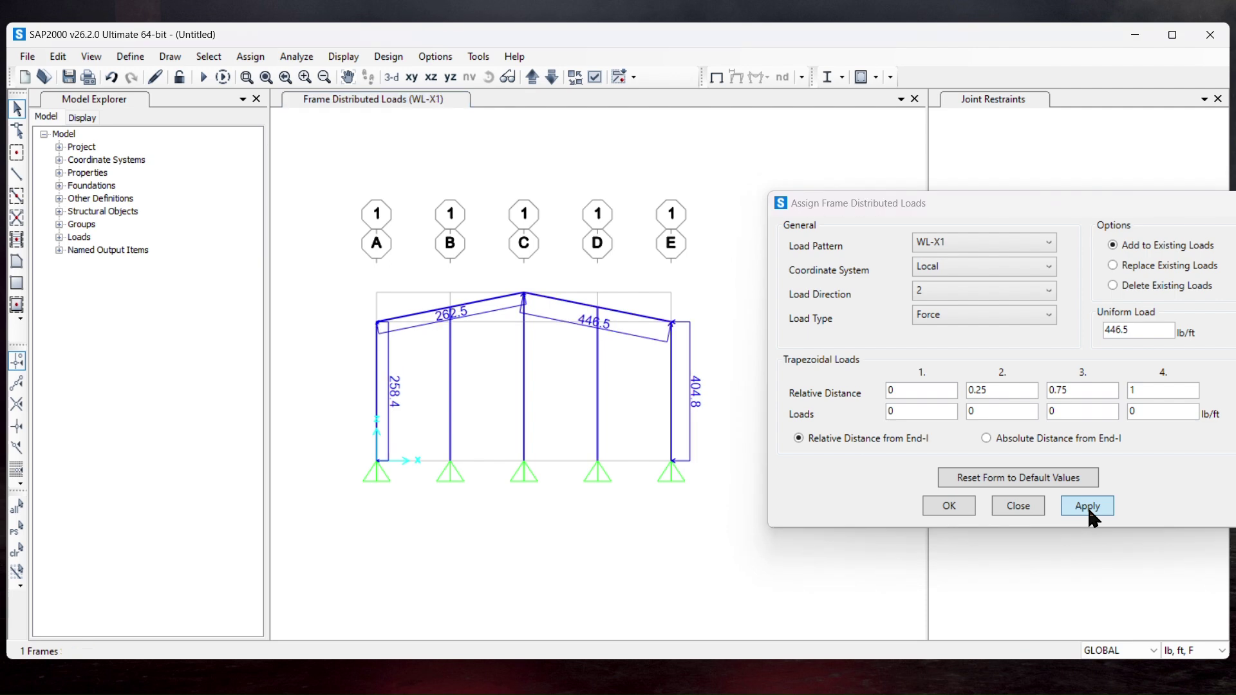
Reselect the rafter between gridlines C and E, assign 93 lb/ft in local direction 2 under WL-X2, and finish the load assignment
click(943, 242)
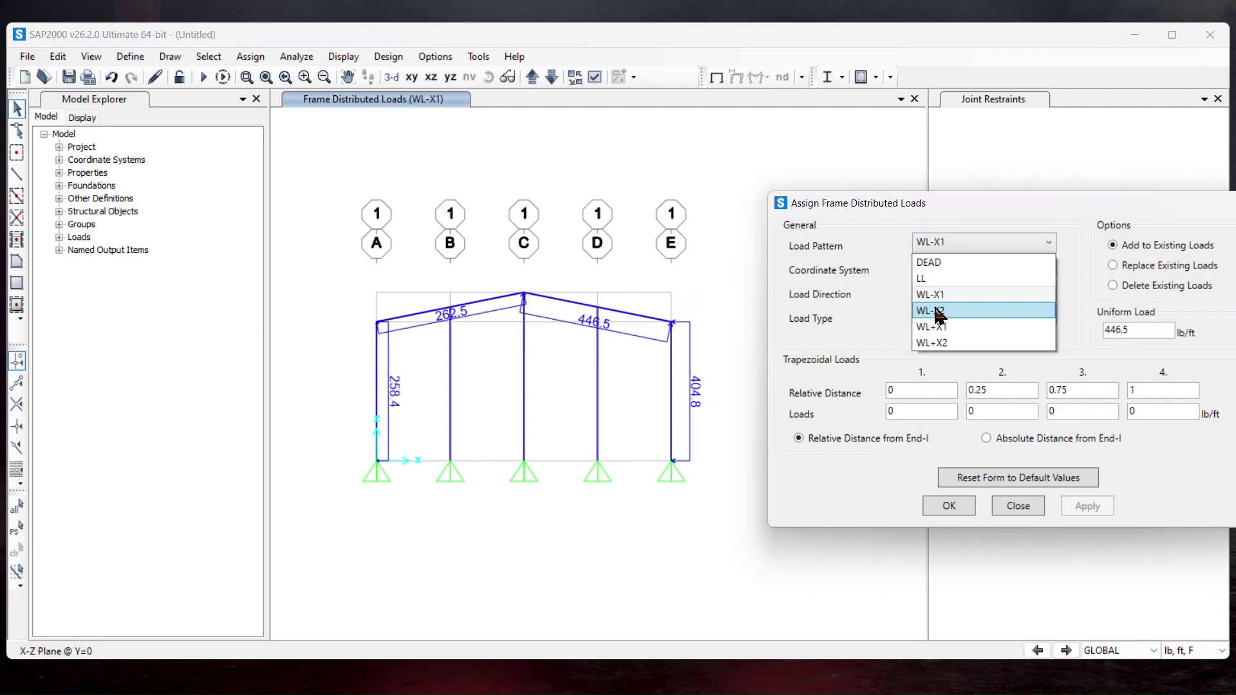
click(933, 311)
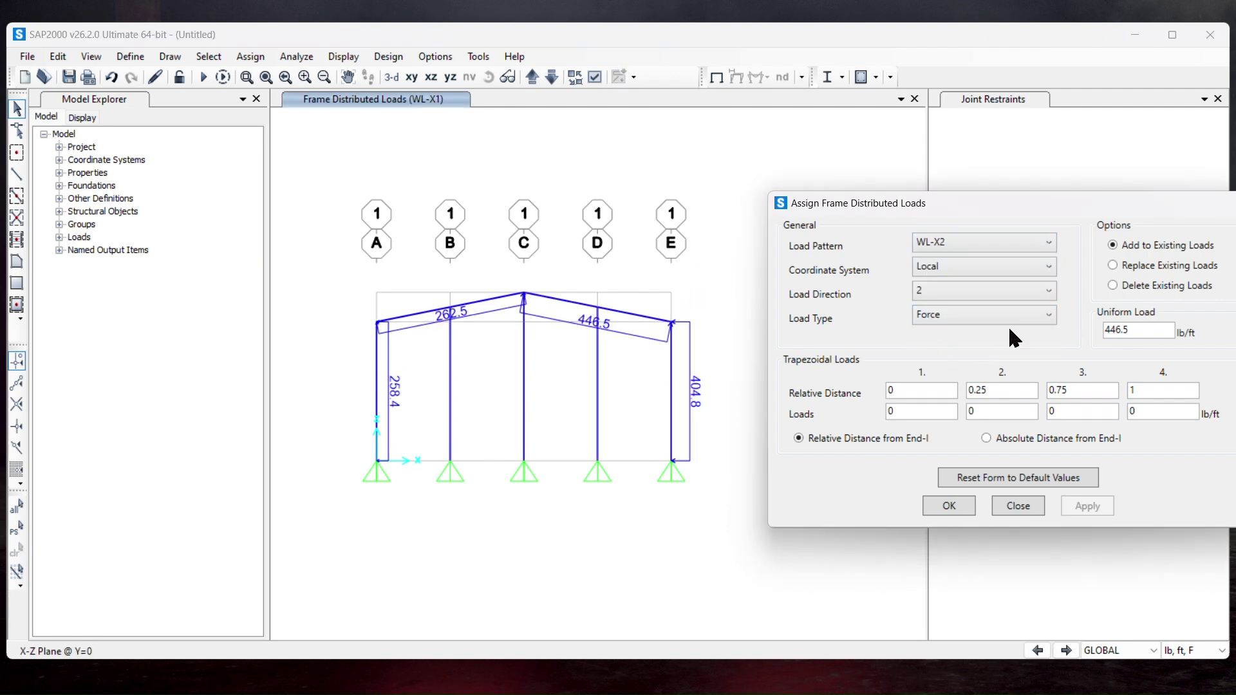
double_click(1142, 325)
text(93)
click(562, 302)
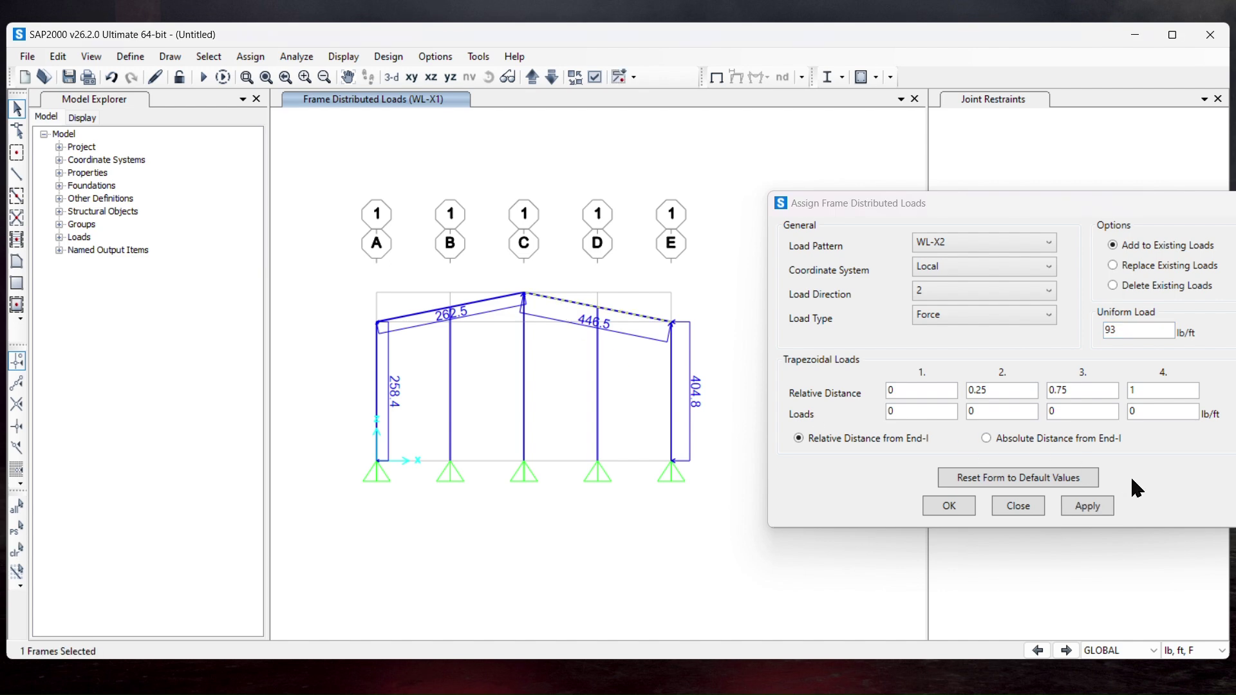
click(1085, 506)
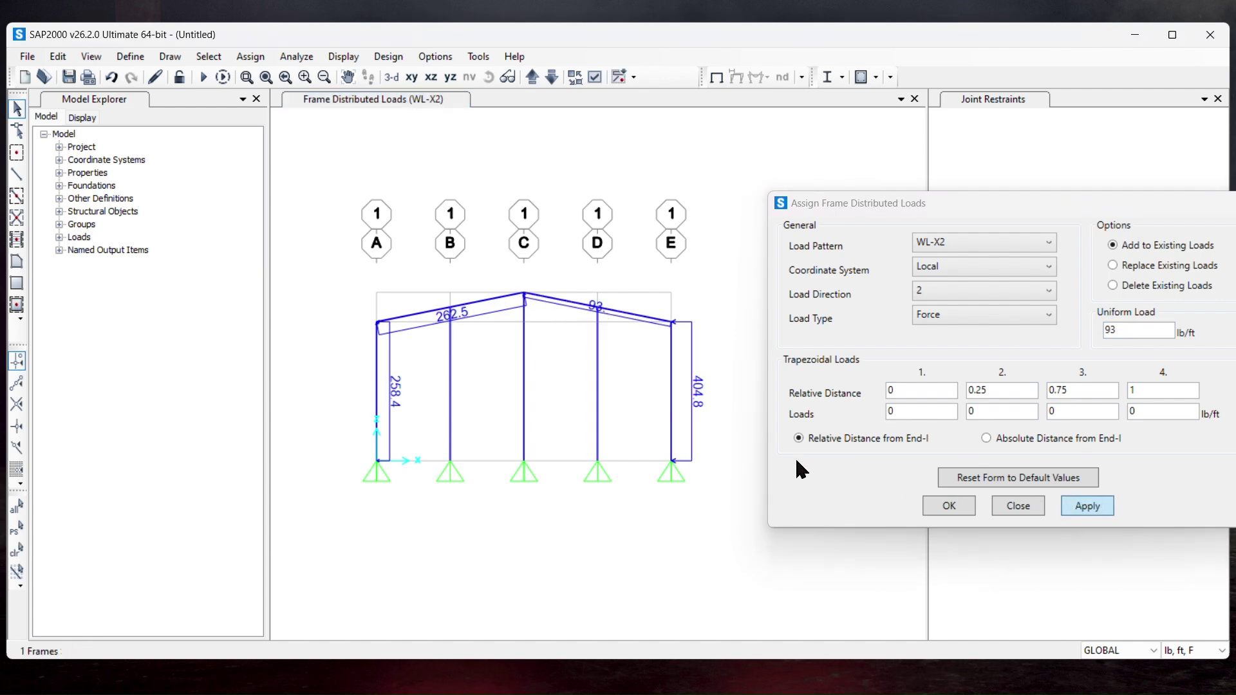
click(946, 506)
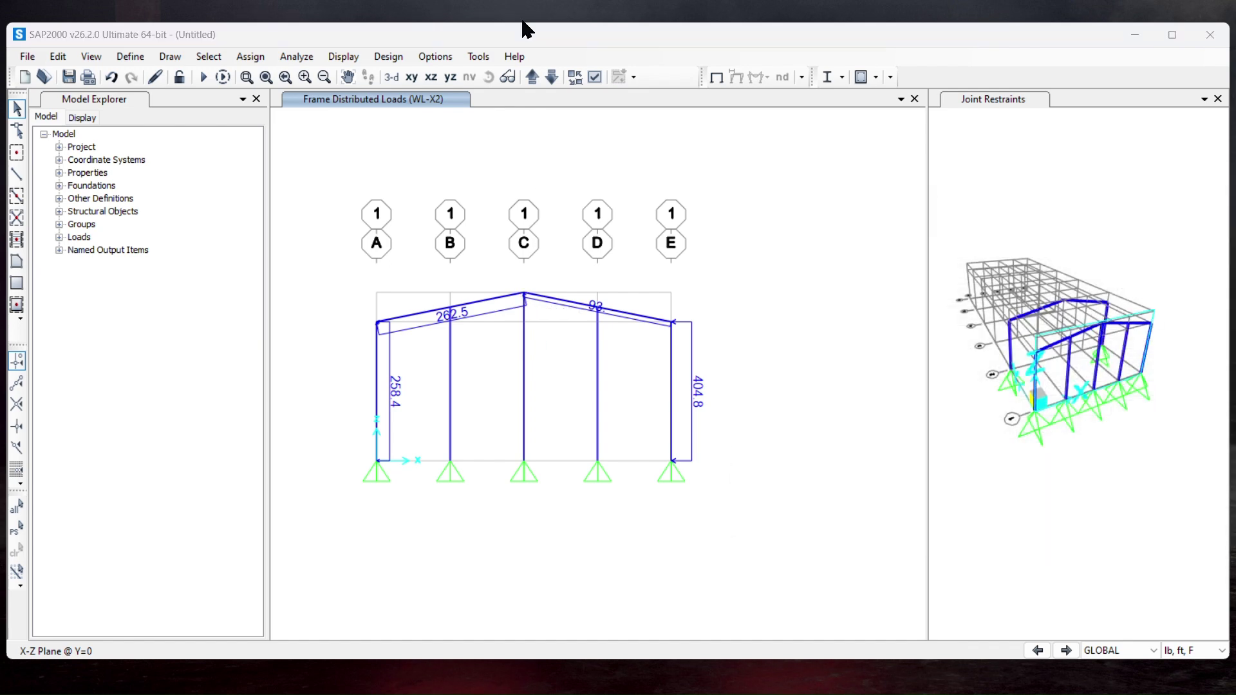
Check the distributed loads of every wind pattern on the rafter between gridlines A and C
click(483, 296)
right_click(483, 295)
click(543, 165)
scroll(639, 374, down, 1)
scroll(639, 379, down, 1)
scroll(618, 372, up, 2)
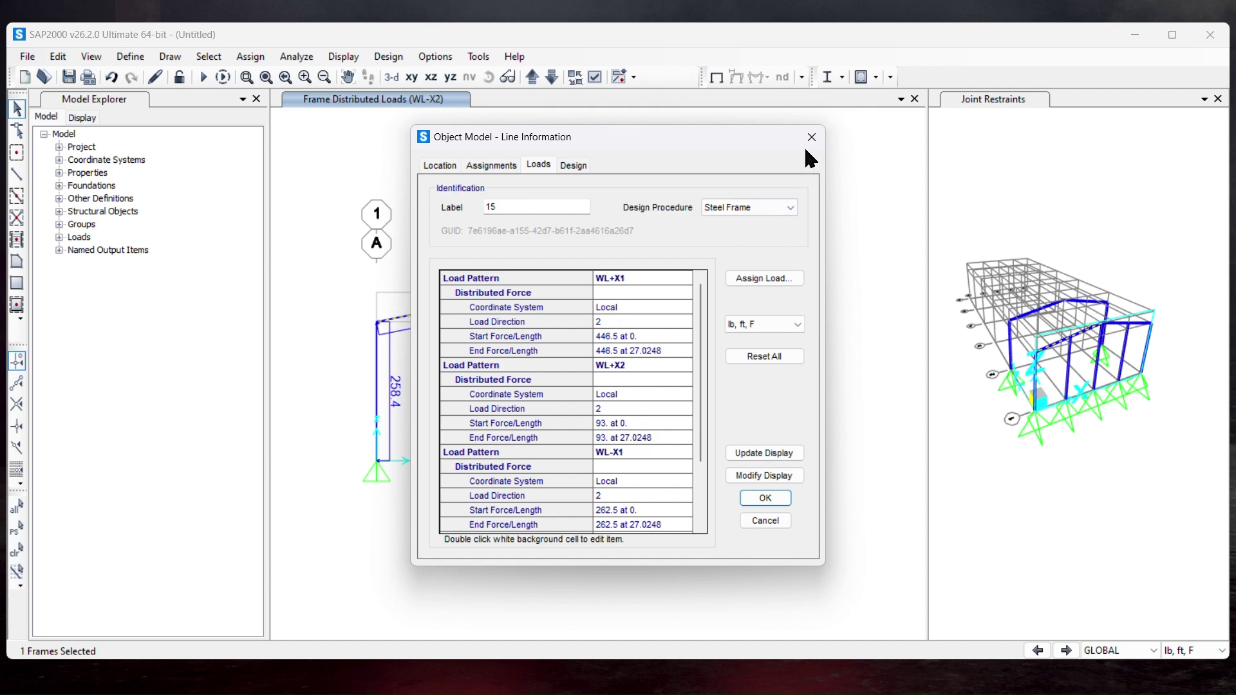
click(811, 137)
Check the distributed loads of every wind pattern on the rafter between gridlines C and E, then clear the selection
click(634, 322)
right_click(634, 322)
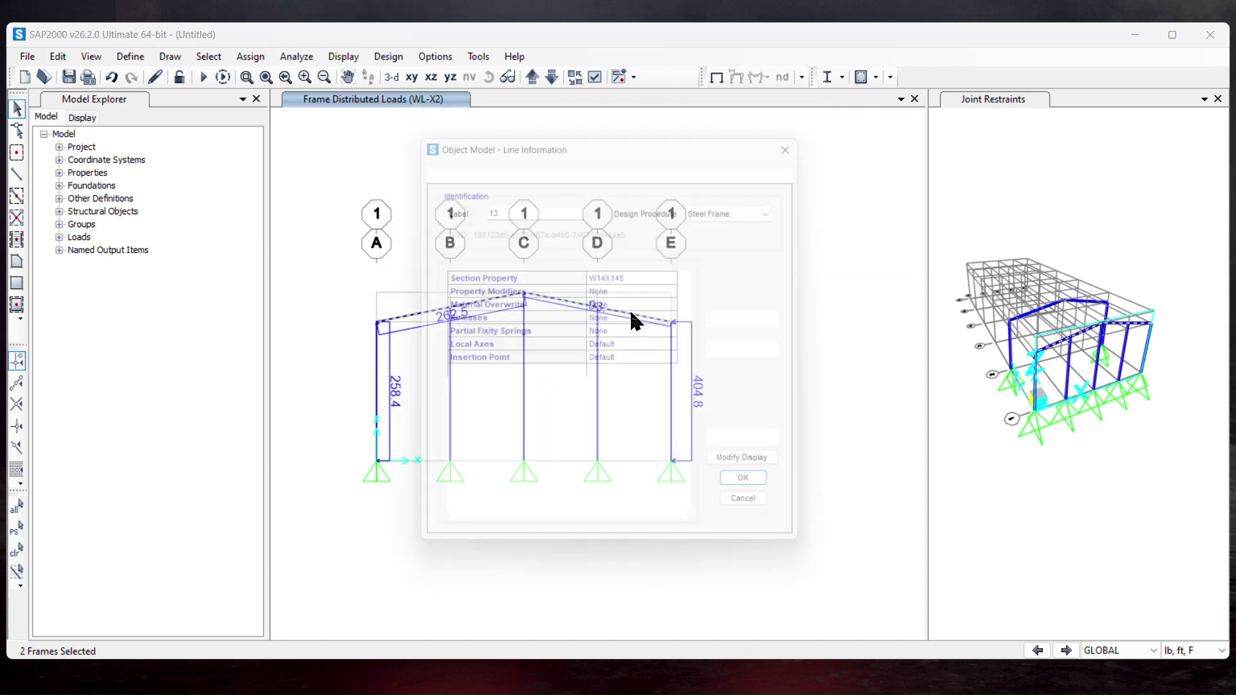
click(538, 165)
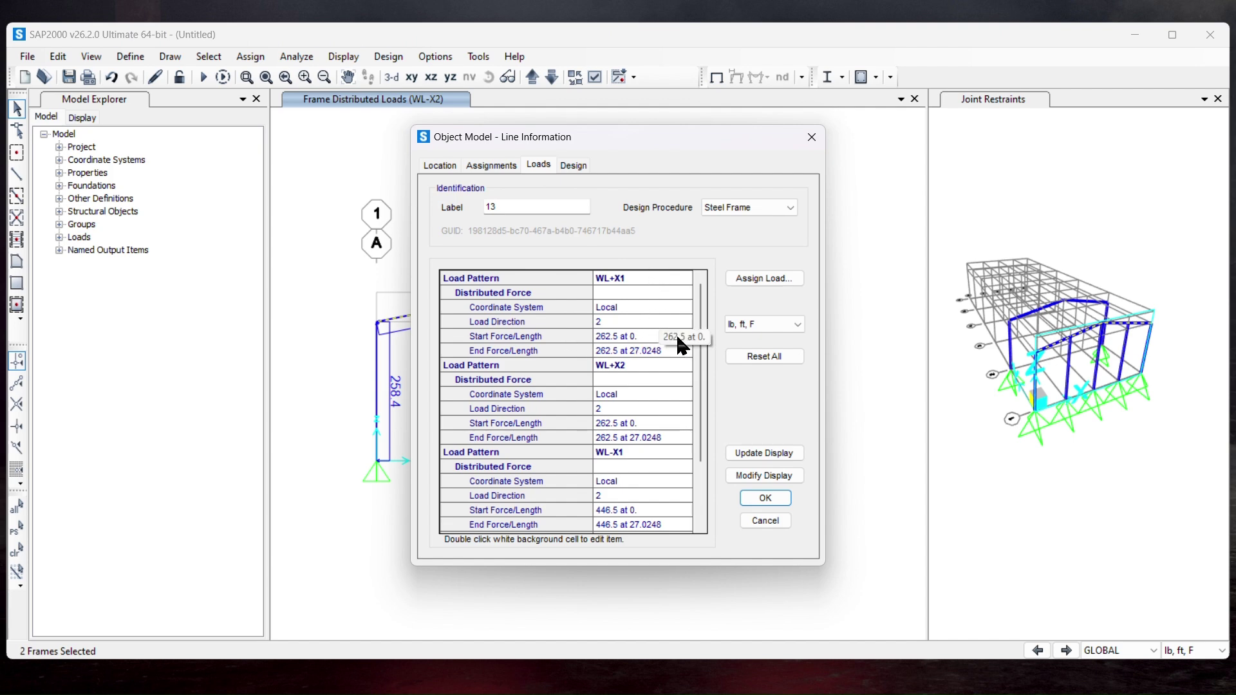
scroll(634, 351, down, 1)
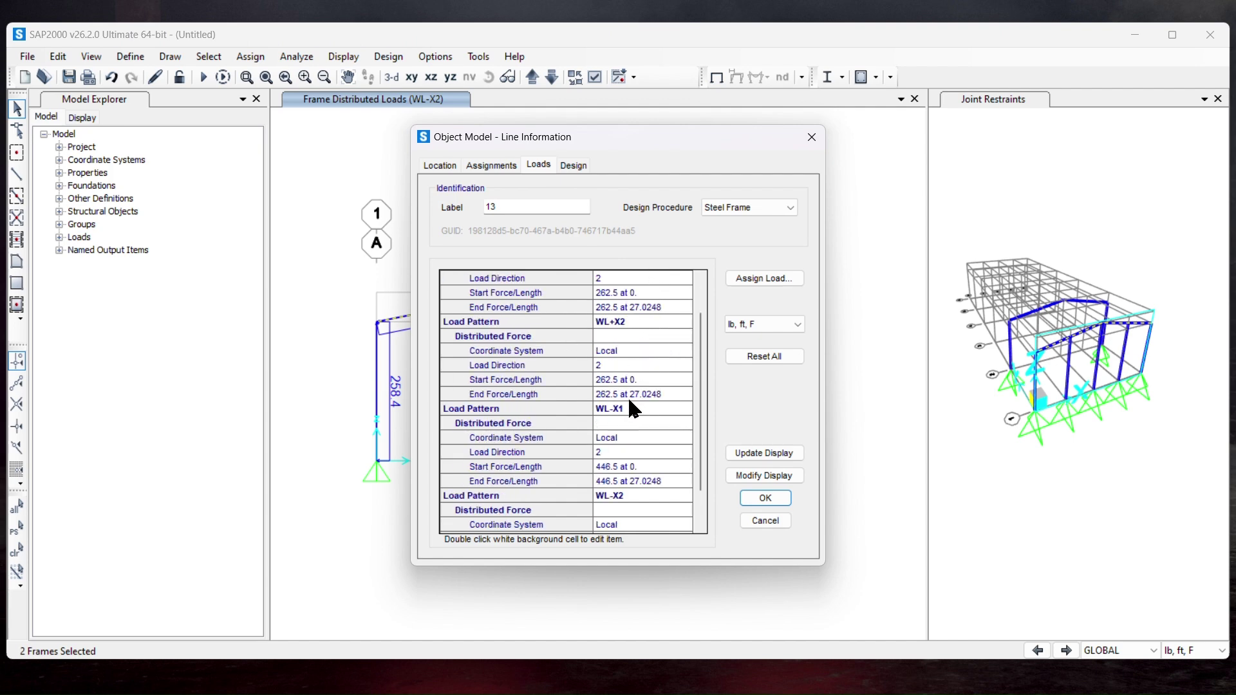
scroll(643, 403, down, 1)
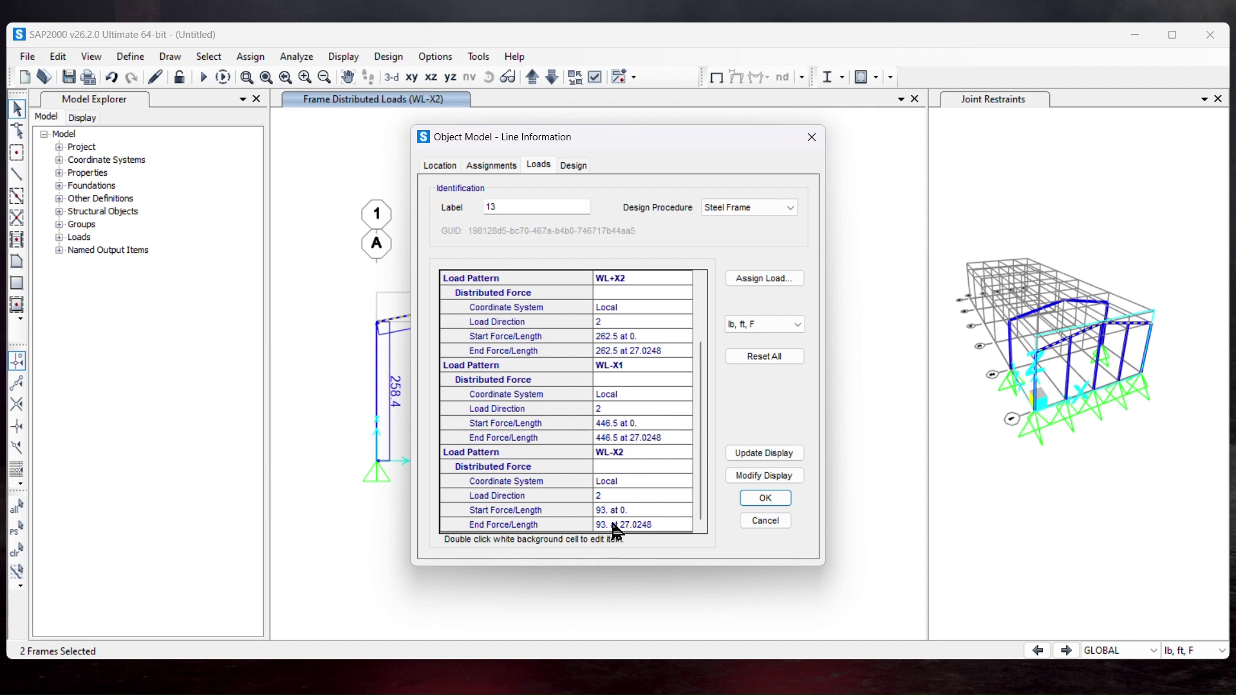
click(766, 498)
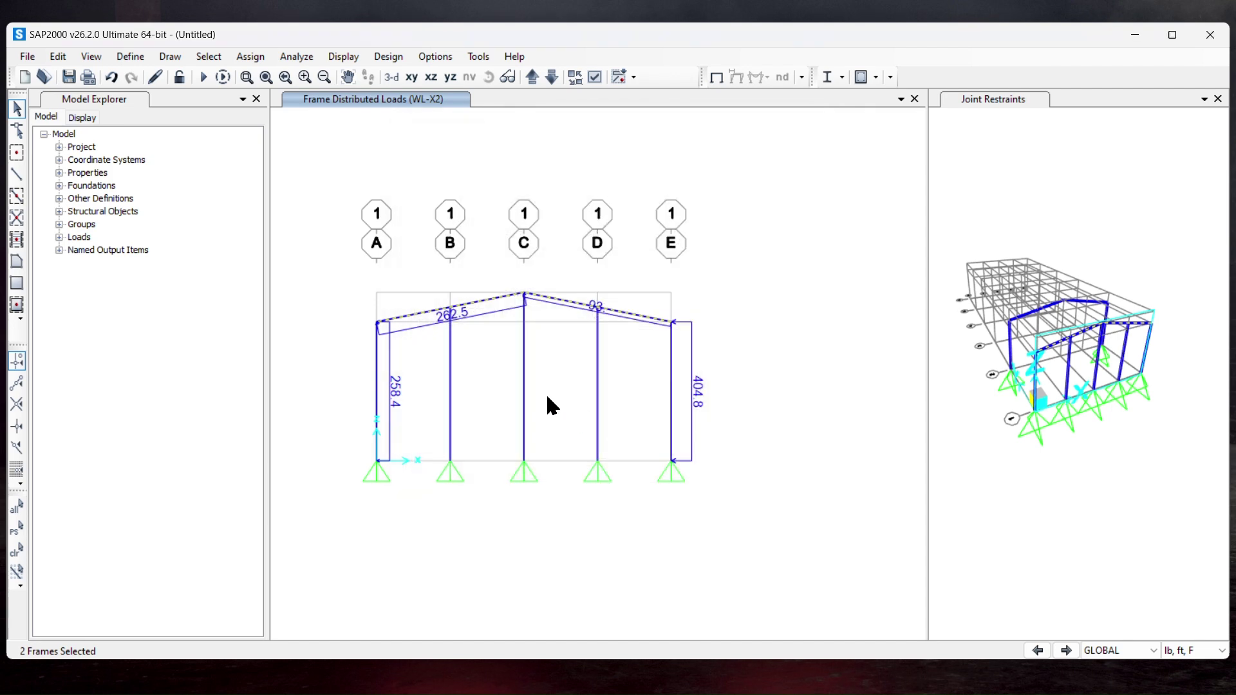
key(ctrl+q)
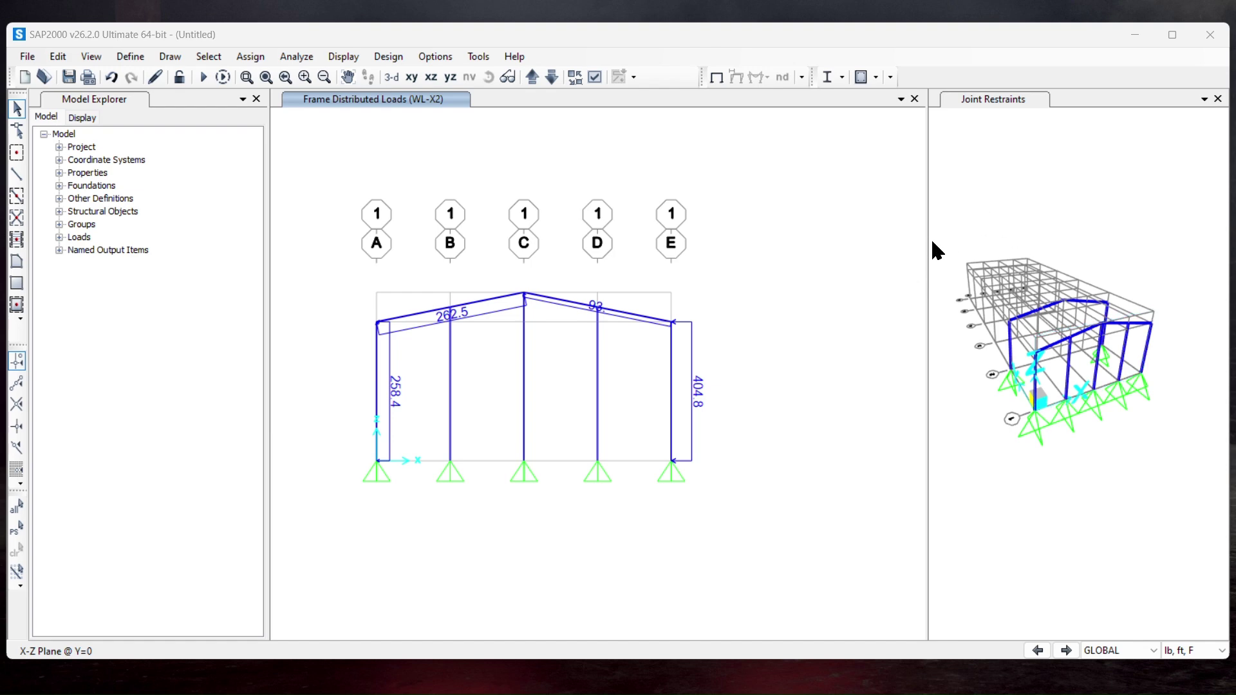
Widen the 3-D view and hide its grid lines
drag(929, 256, 472, 300)
click(596, 205)
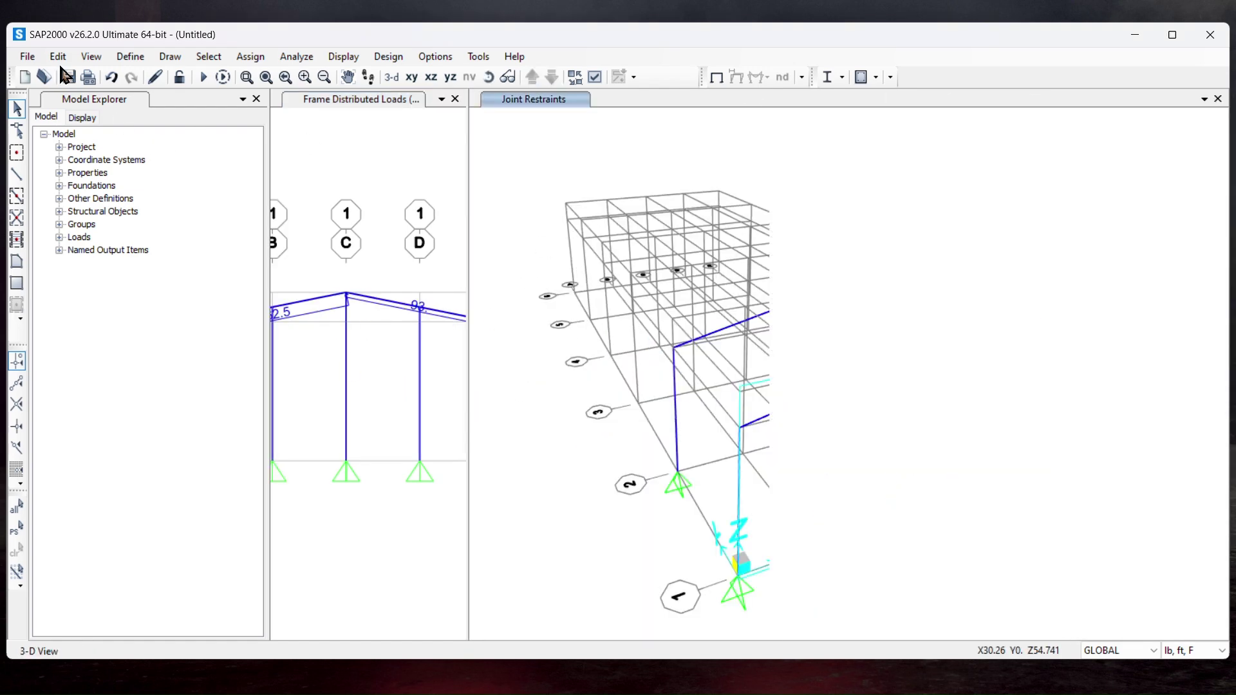
click(58, 57)
click(91, 58)
click(91, 58)
click(160, 354)
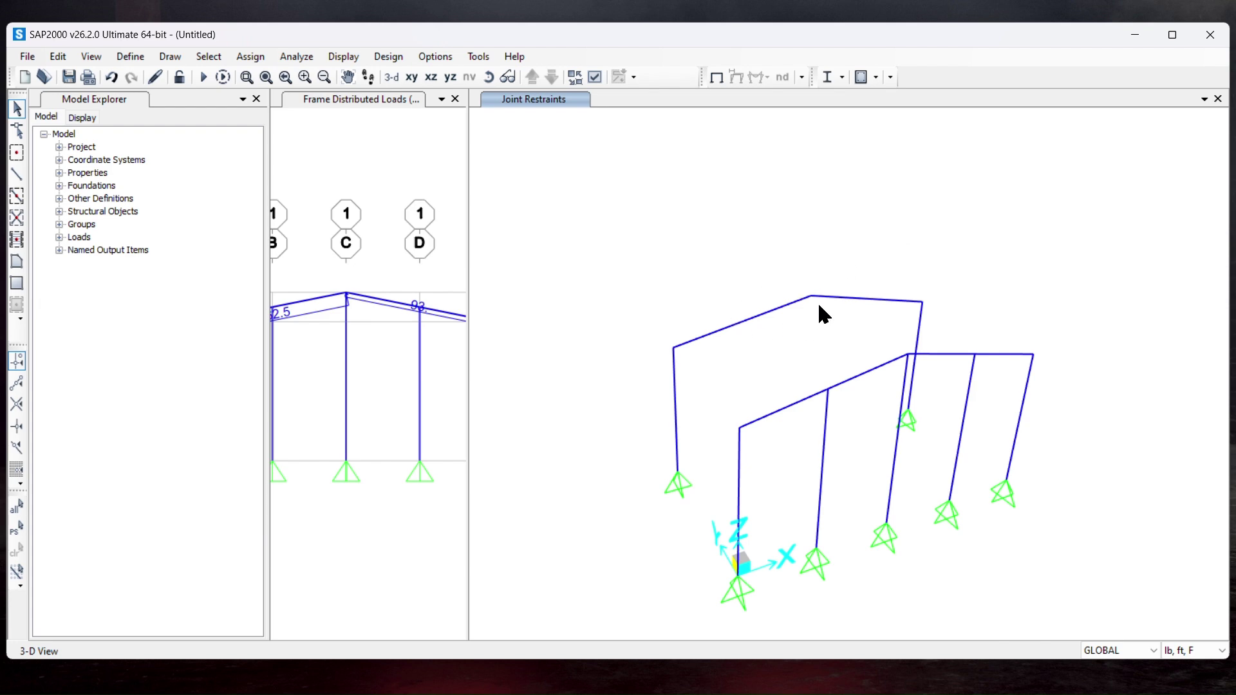
Assign a 130 lb/ft uniform distributed load in the global Gravity direction to both frame 2 rafters under the DEAD pattern
click(761, 320)
click(858, 299)
click(265, 59)
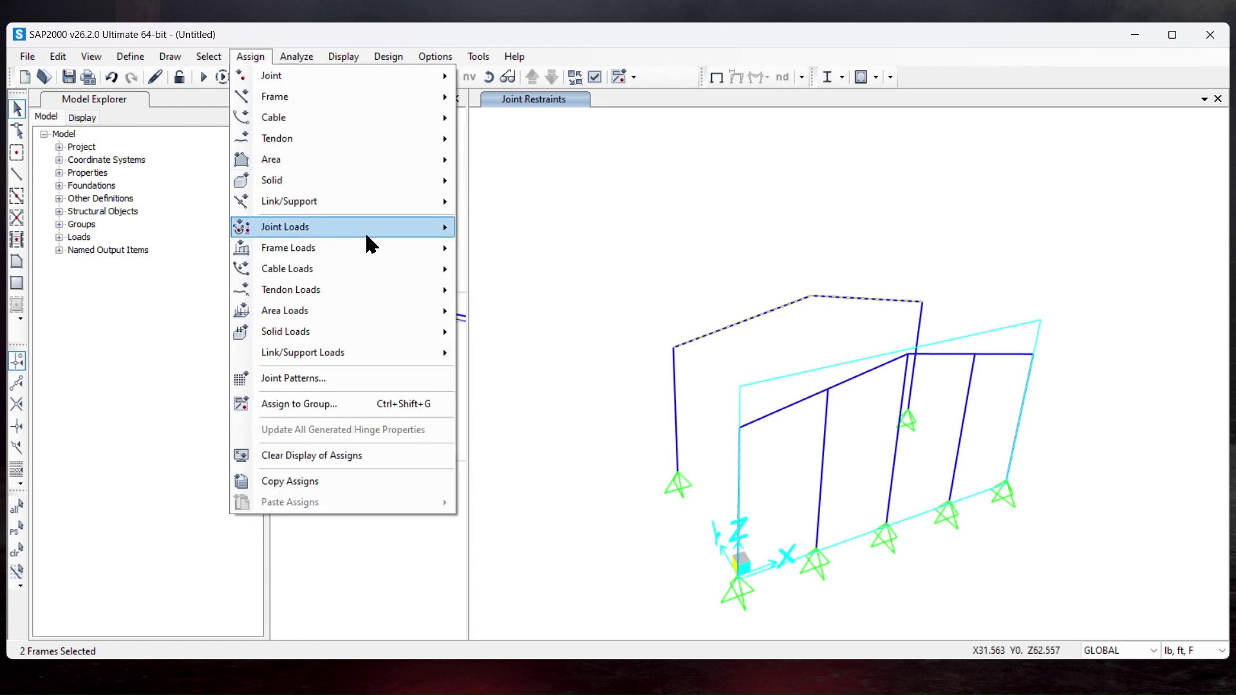
mouse_move(422, 250)
click(523, 294)
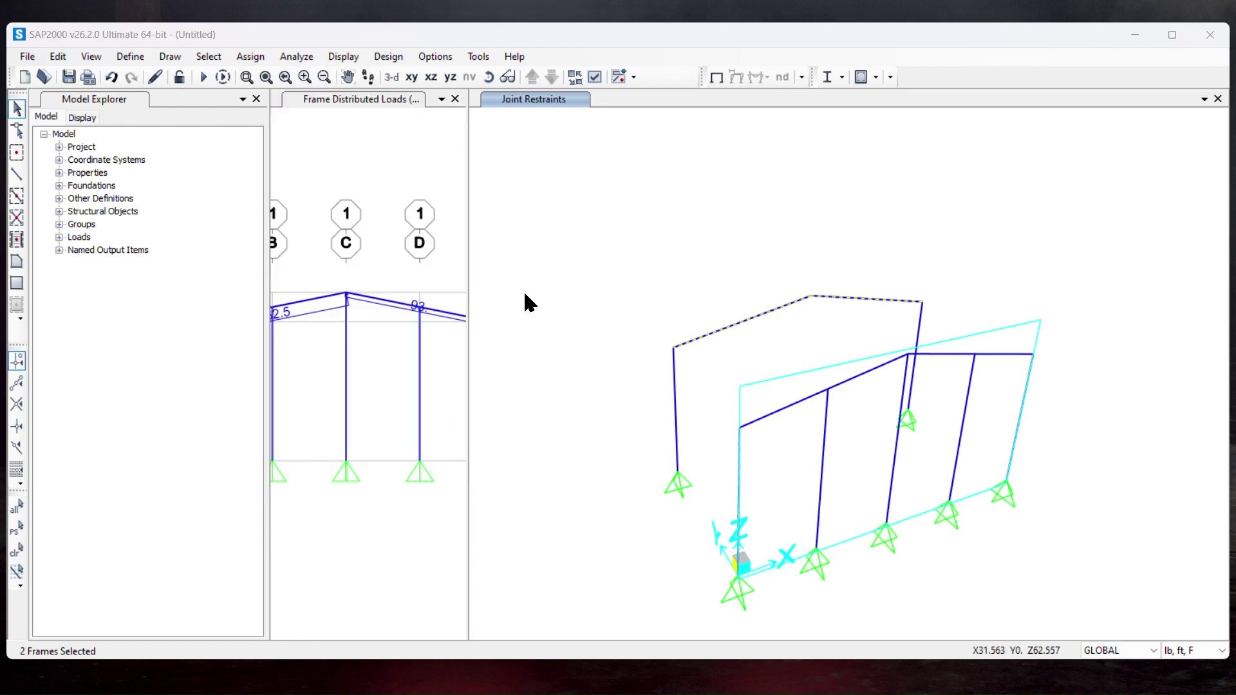
click(582, 225)
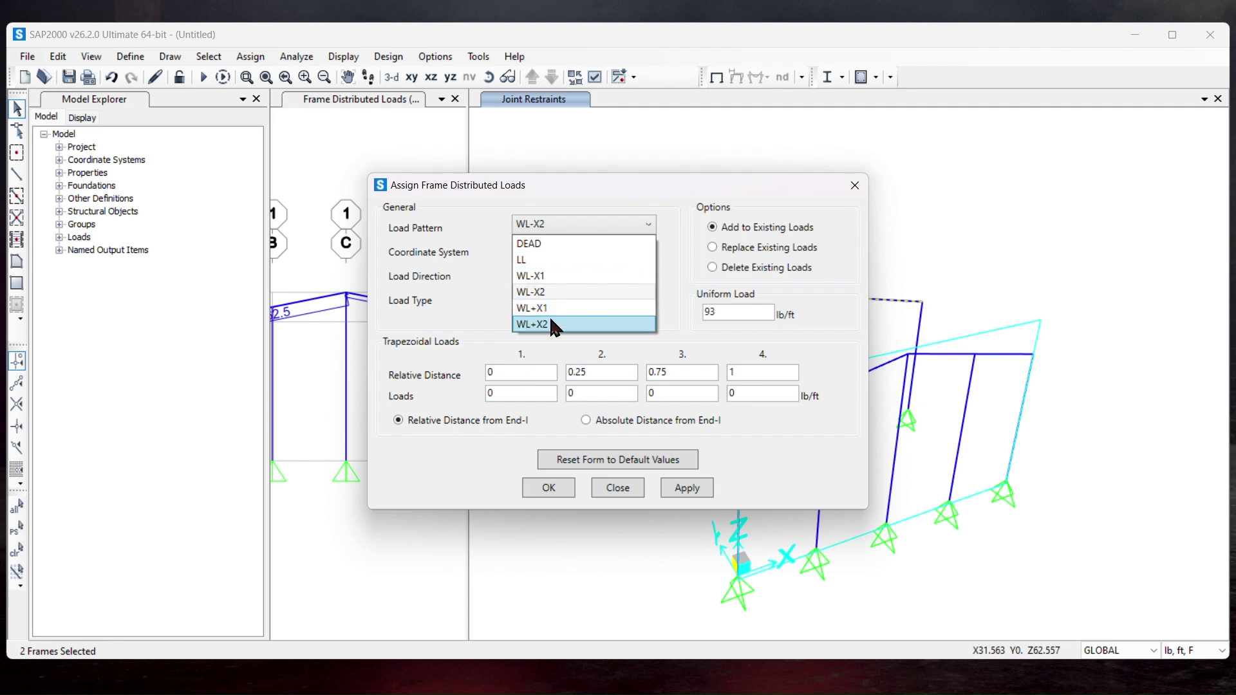
click(559, 245)
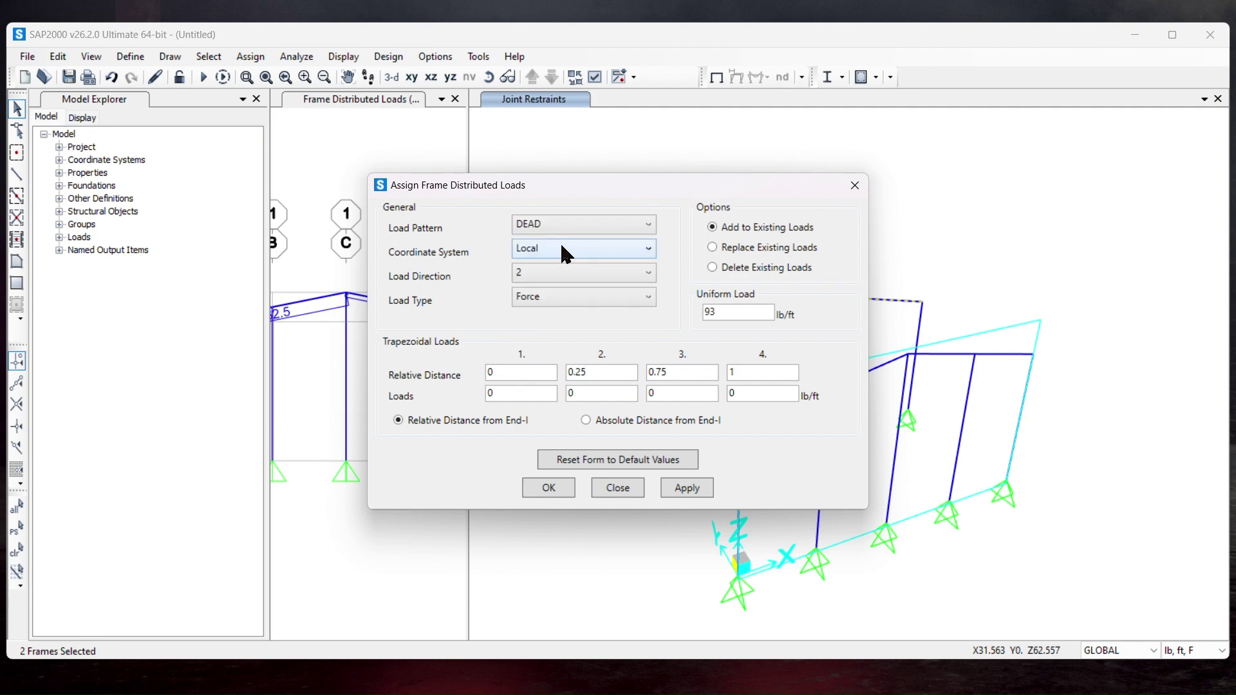
click(562, 249)
click(557, 263)
click(547, 276)
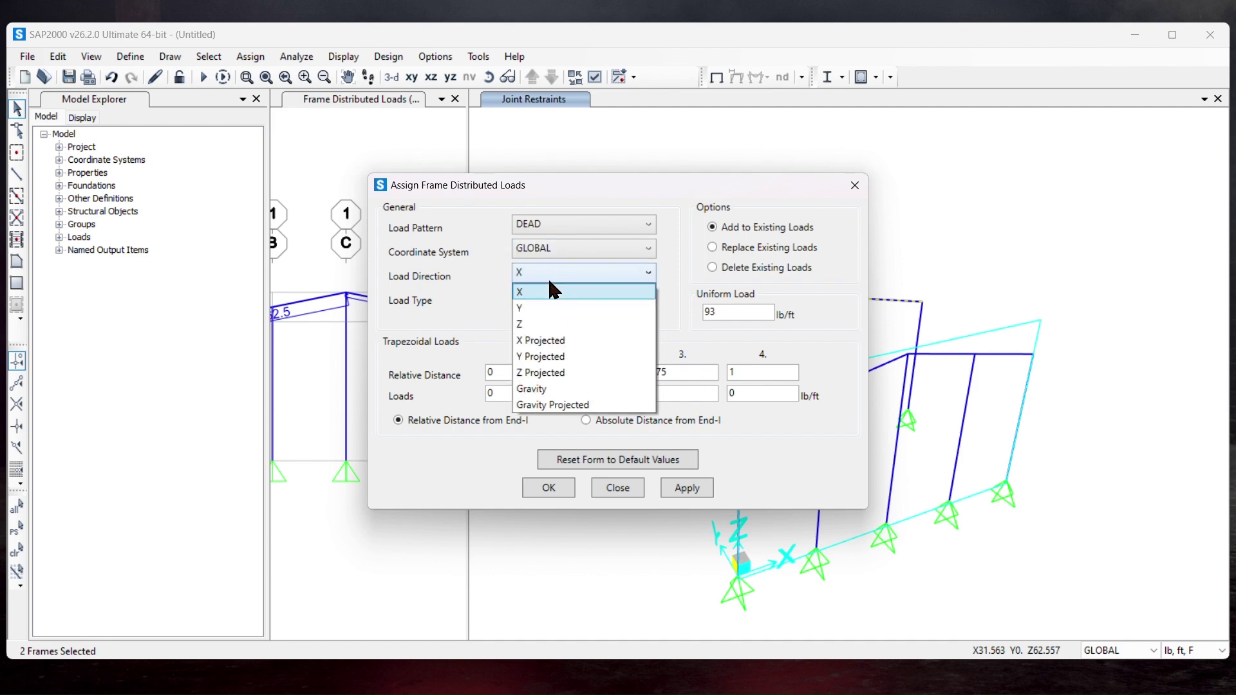
click(561, 388)
click(721, 313)
drag(723, 314, 690, 320)
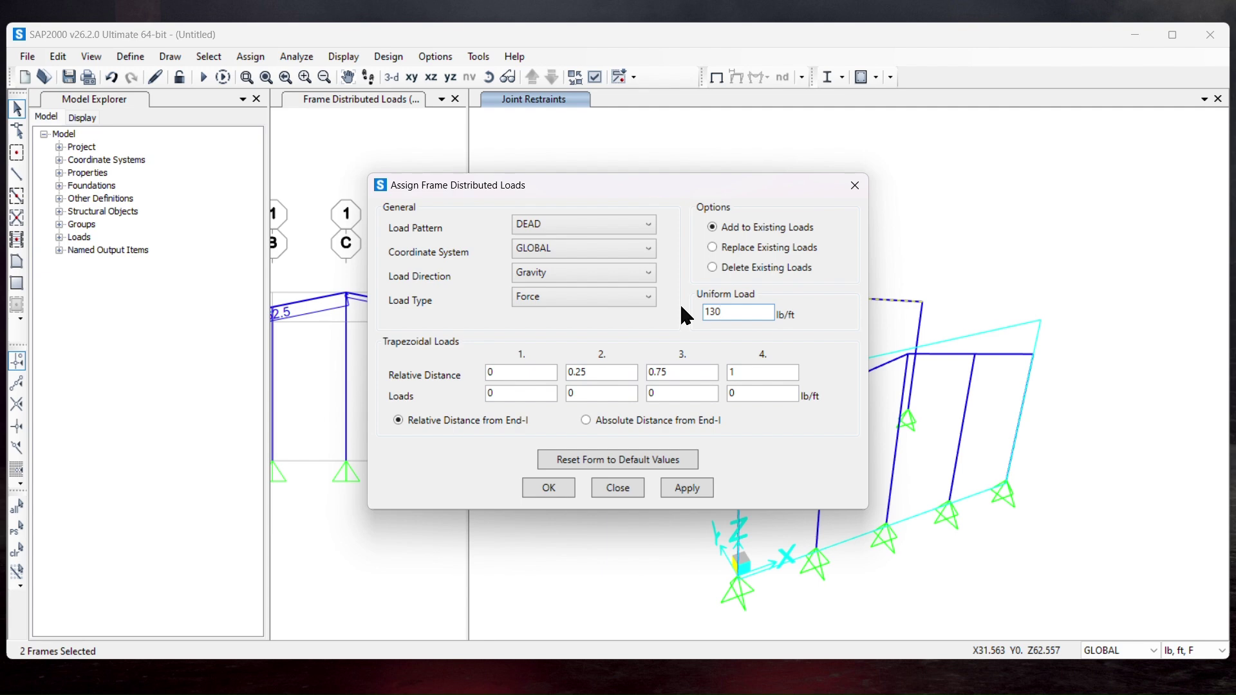
click(687, 488)
Assign half of 130 lb/ft, 65 lb/ft, as DEAD gravity load to both rafters of frame 1
drag(688, 187, 445, 201)
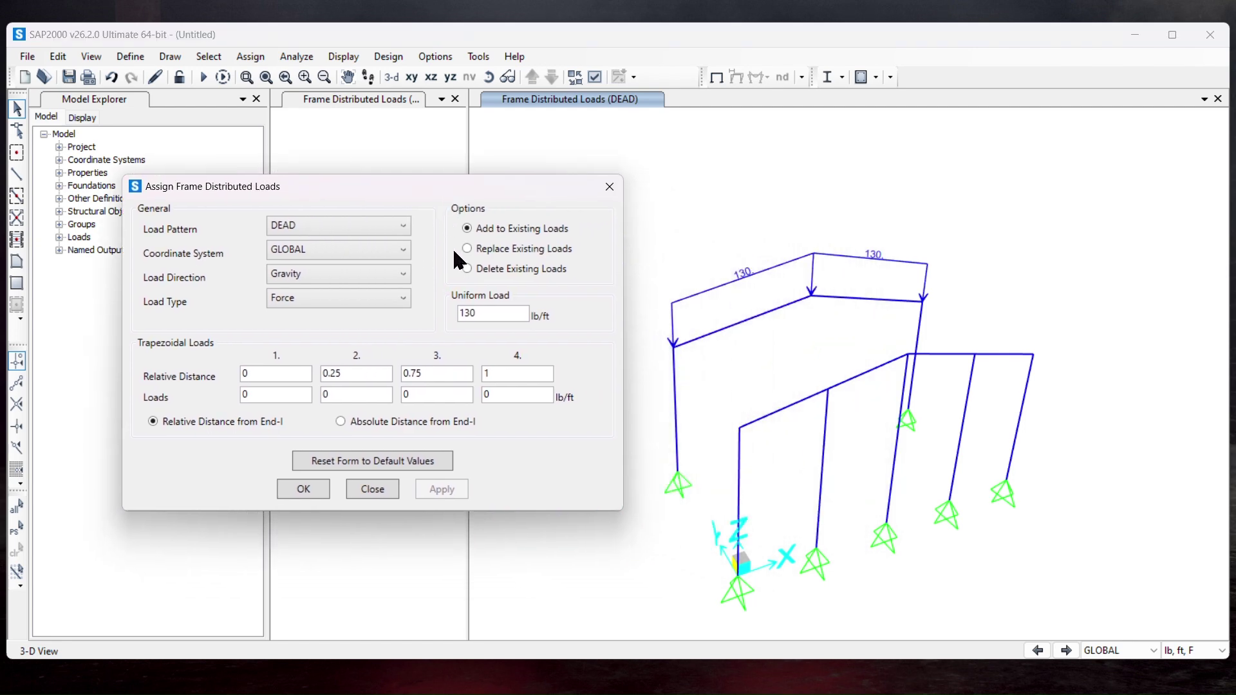
click(952, 355)
click(785, 412)
click(497, 318)
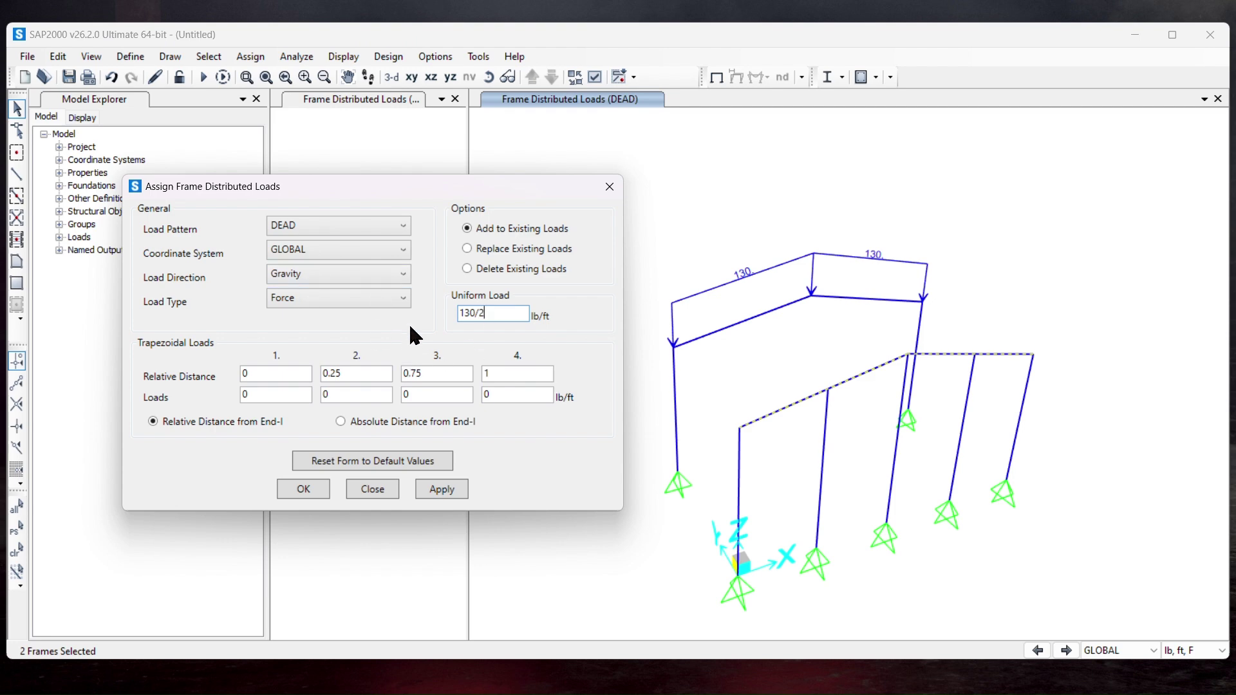
click(441, 489)
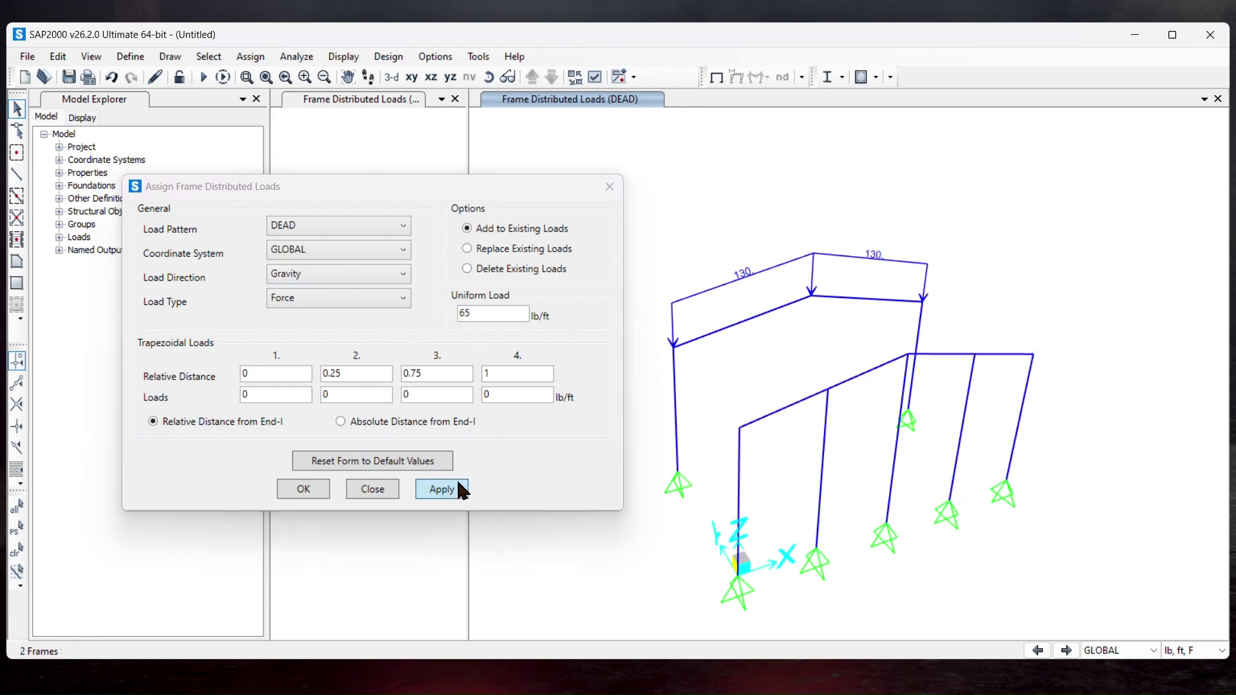
Assign a 520 lb/ft uniform gravity load to both rafters of frame 2 under the LL pattern
click(750, 316)
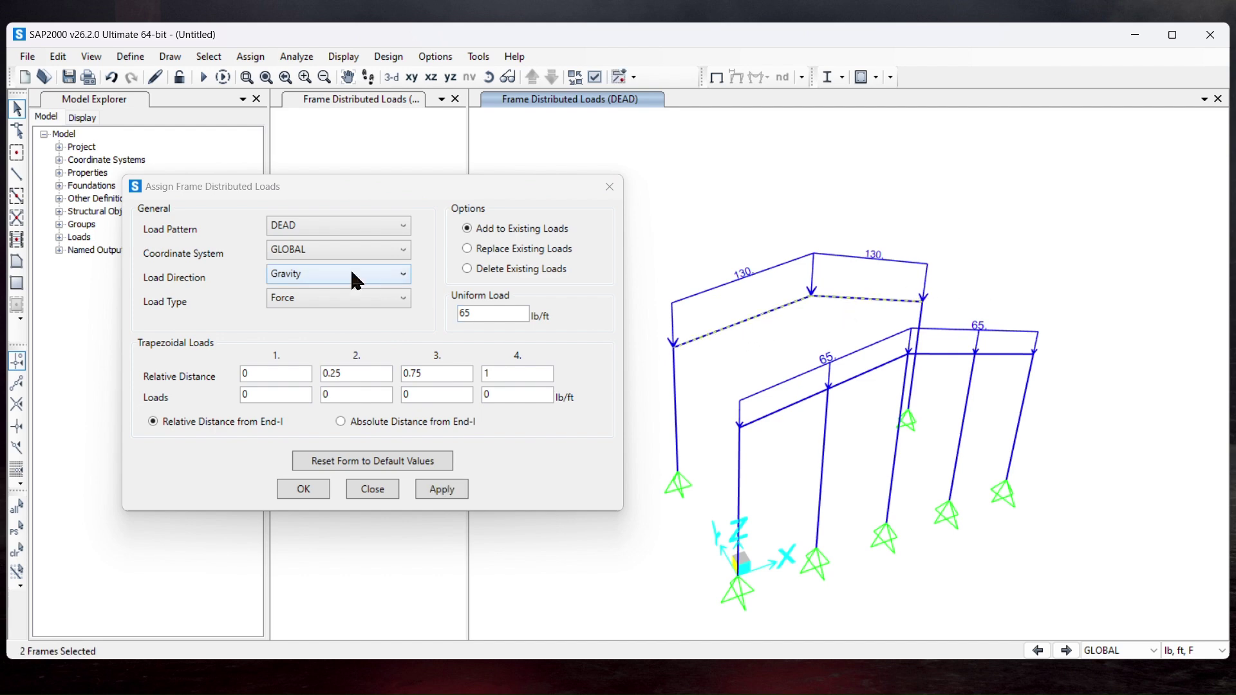
click(319, 226)
click(330, 258)
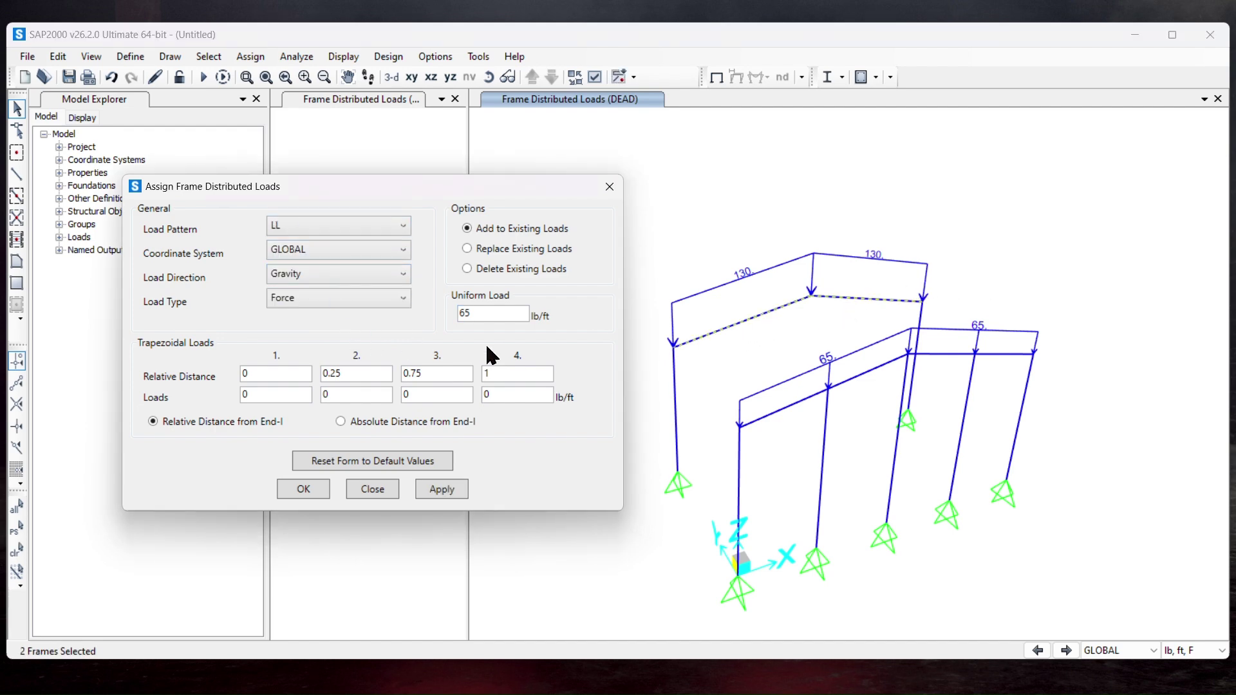
double_click(475, 315)
text(520)
click(441, 492)
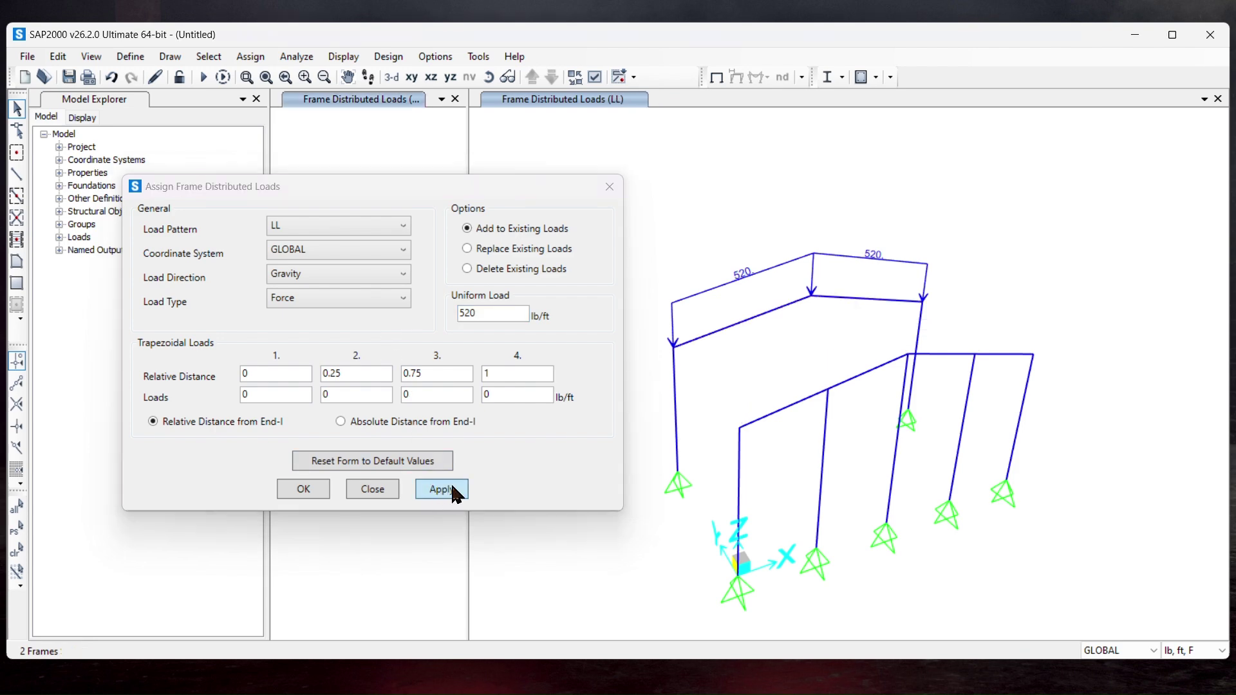
Assign half of 520 lb/ft, 260 lb/ft, as LL gravity load to both frame 1 rafters and finish the load assignment
click(866, 371)
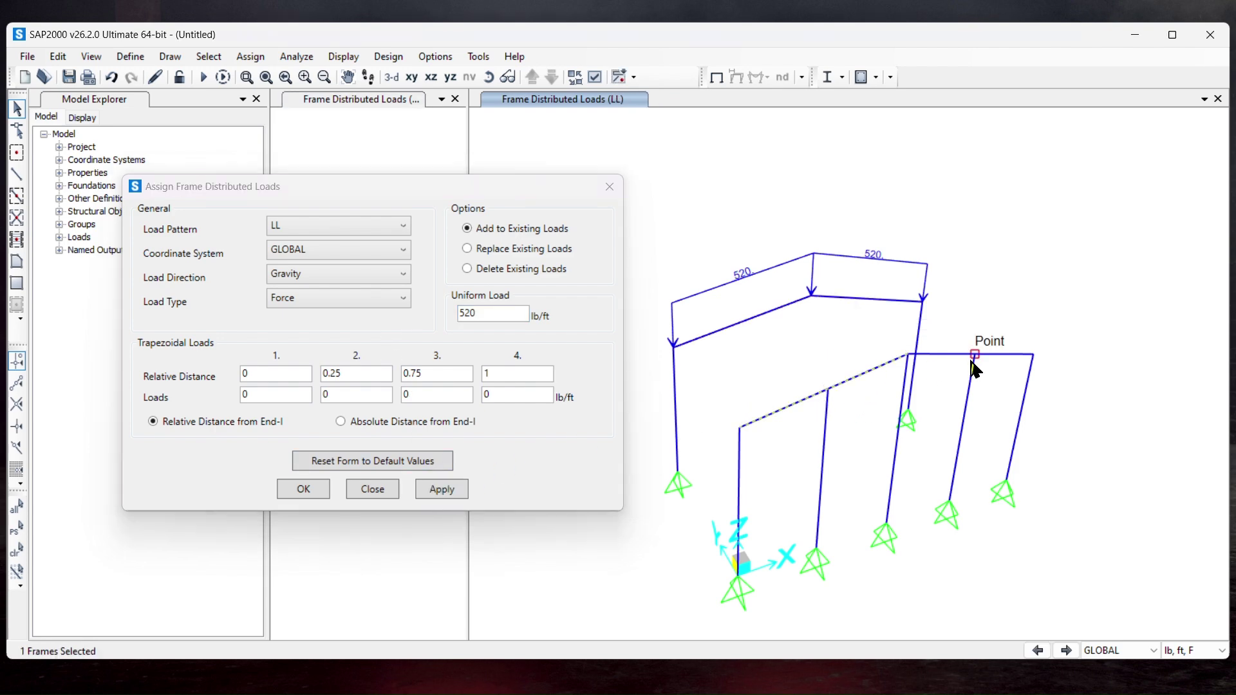
click(940, 353)
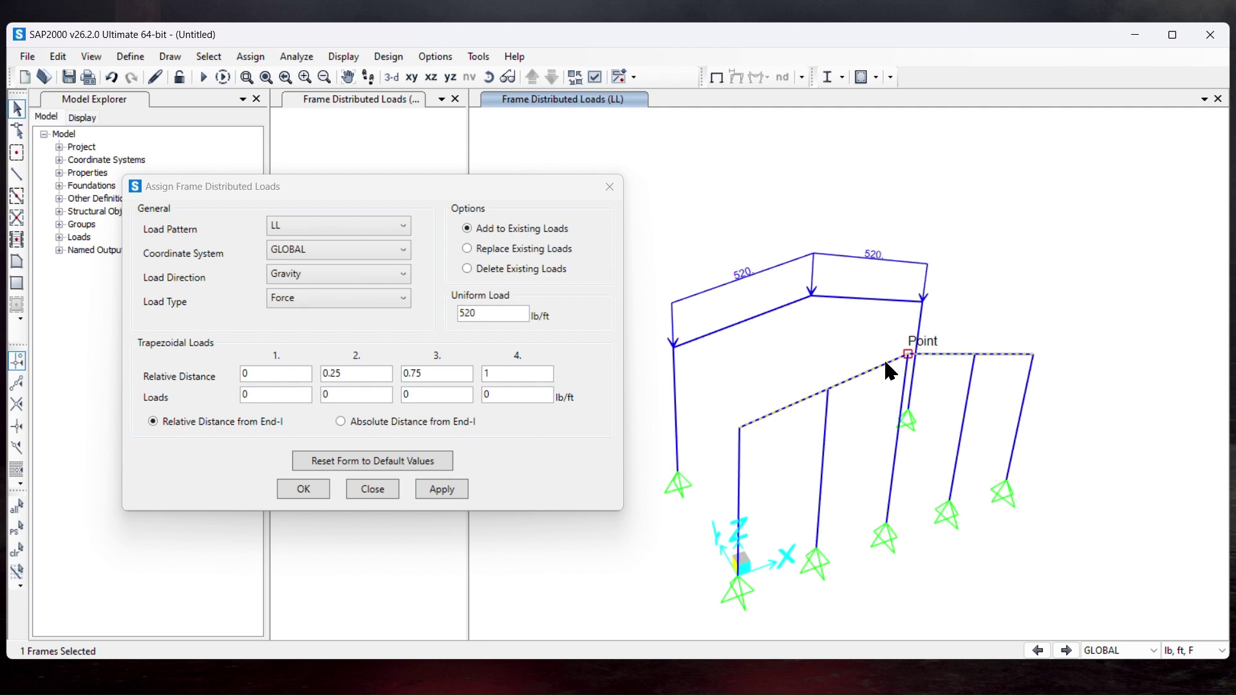
click(525, 315)
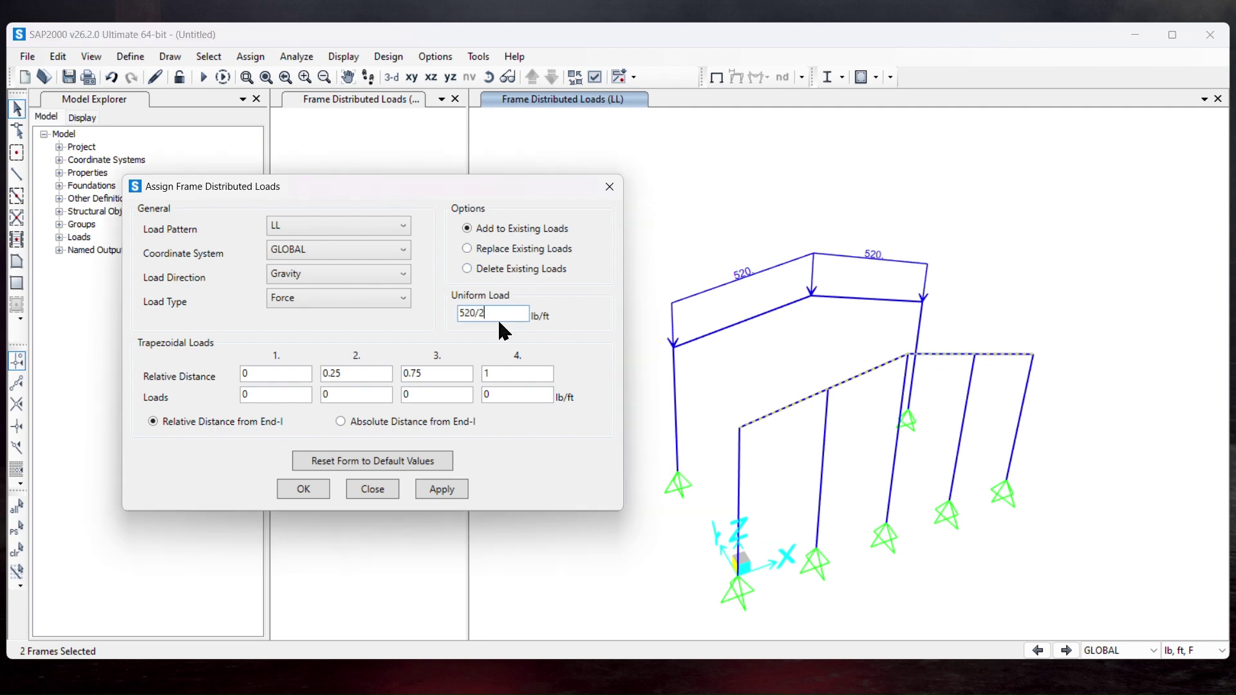
click(455, 491)
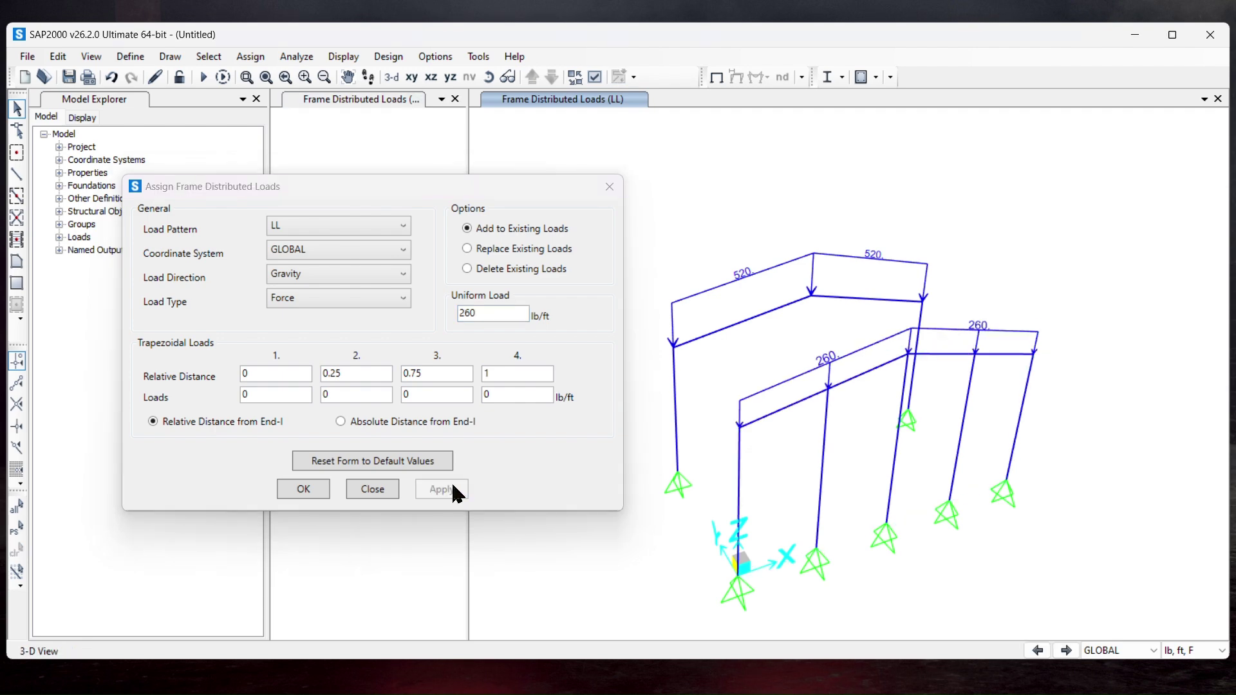
click(302, 489)
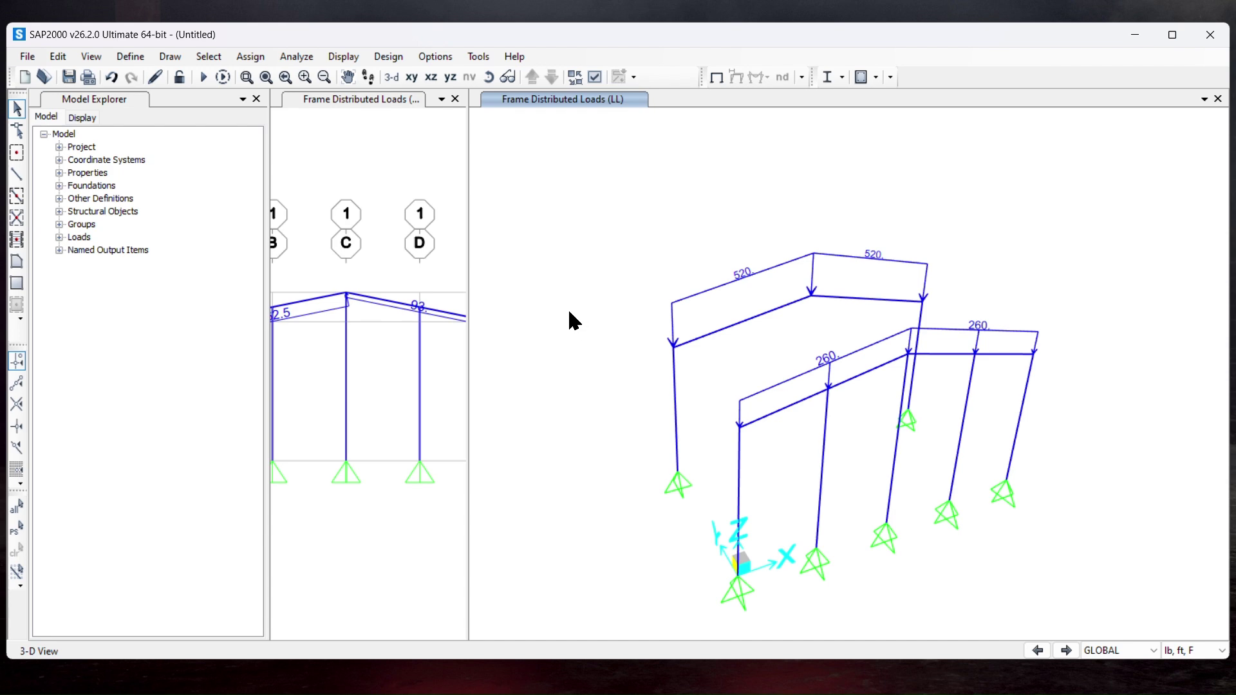
Show the grid lines in the 3-D view again and widen the elevation view of frame 1 beside it
click(58, 59)
click(91, 61)
click(91, 59)
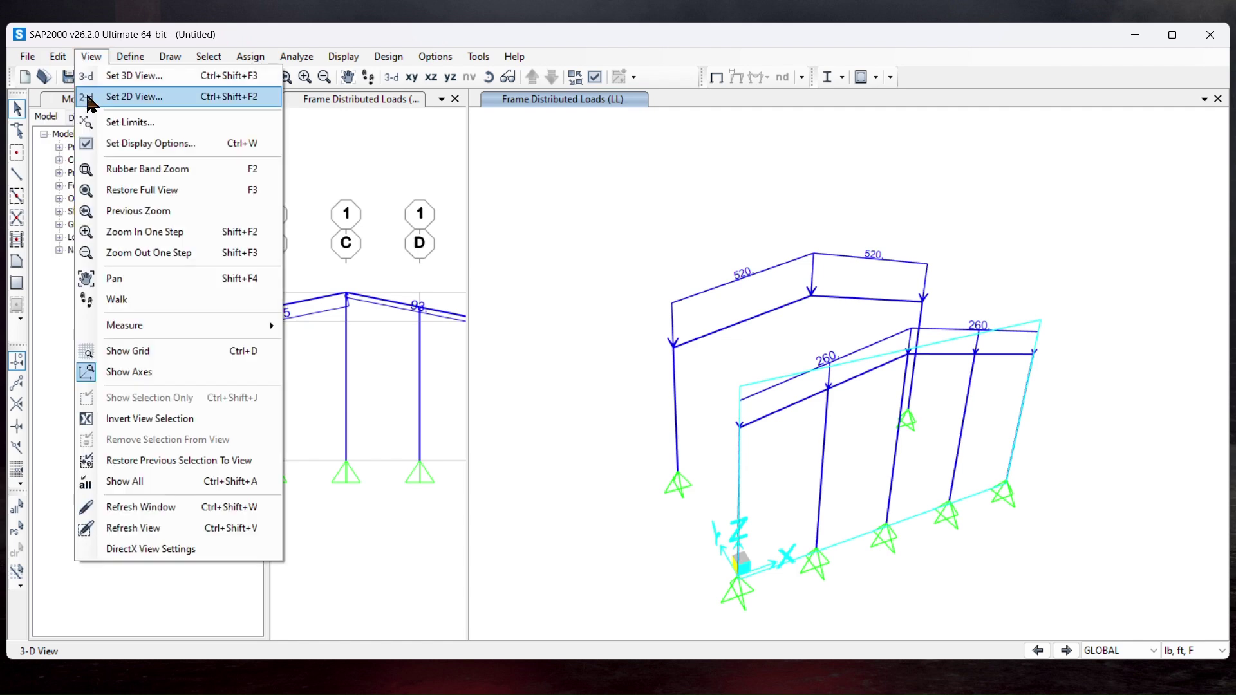
click(183, 357)
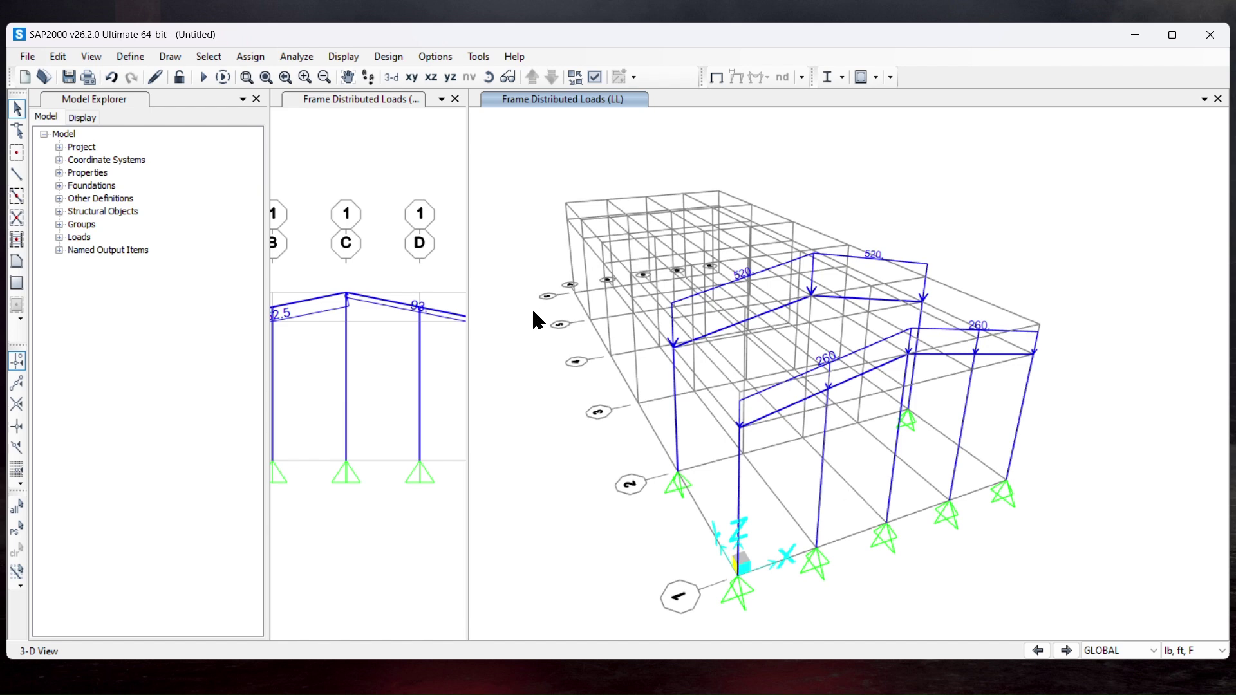
click(487, 75)
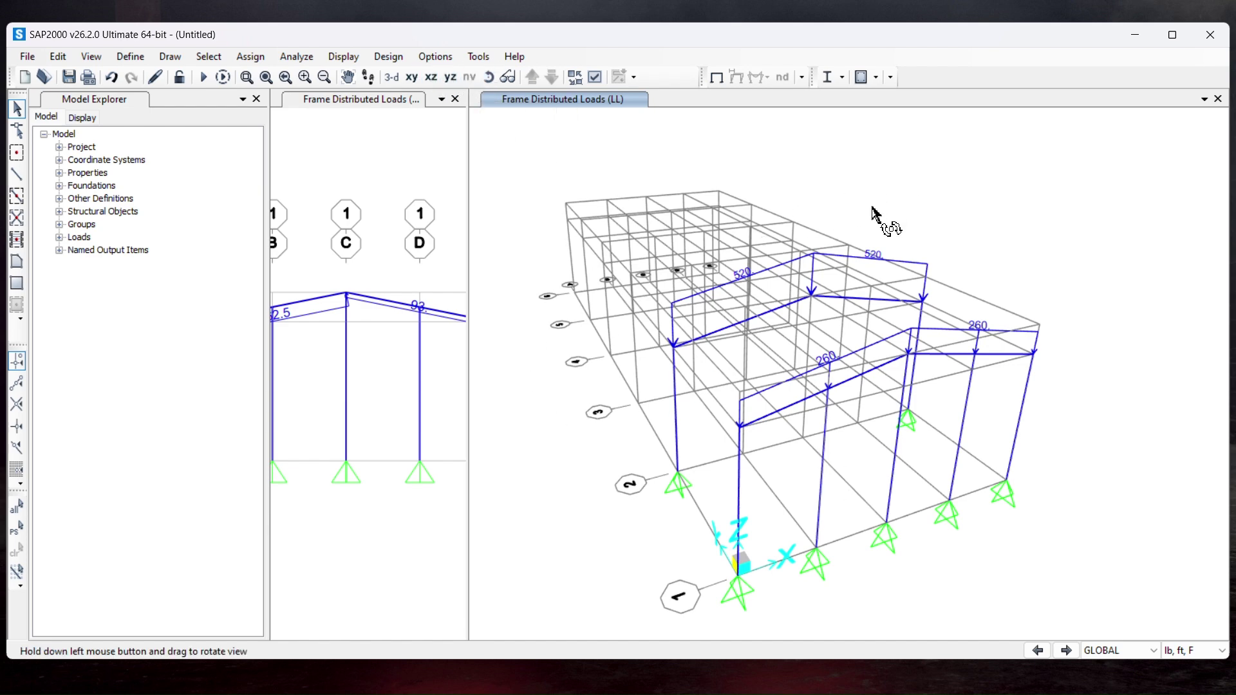
drag(872, 213, 967, 206)
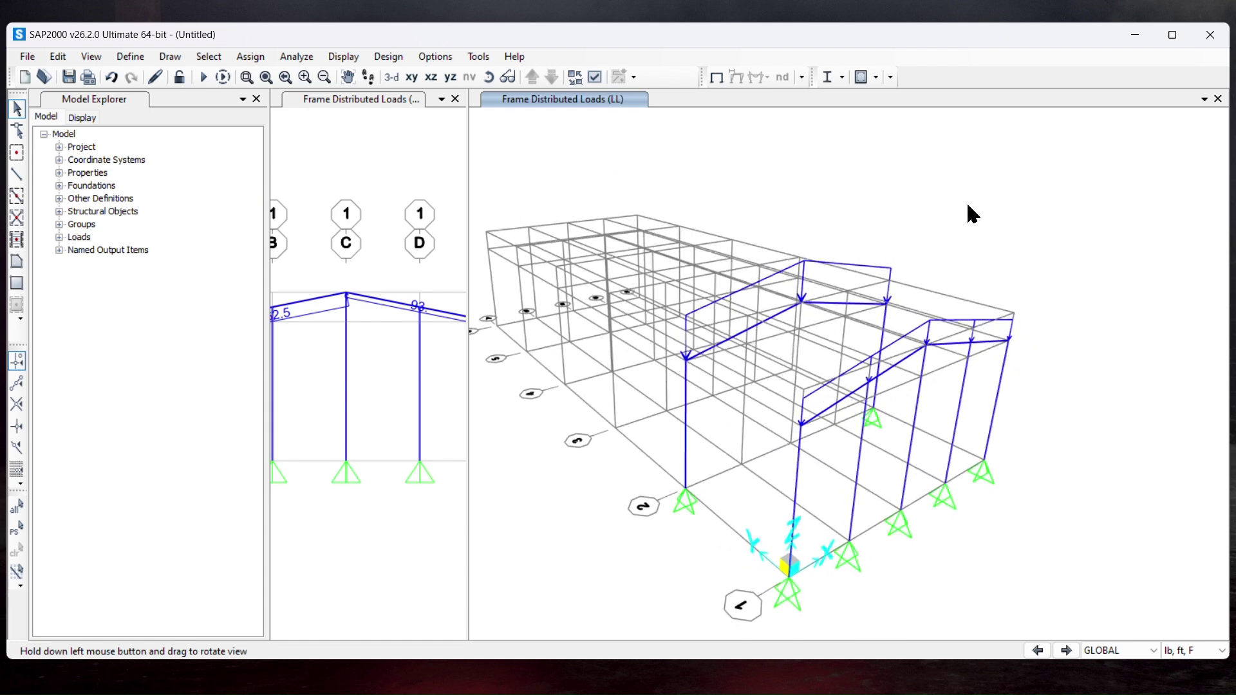
click(348, 78)
drag(774, 193, 890, 157)
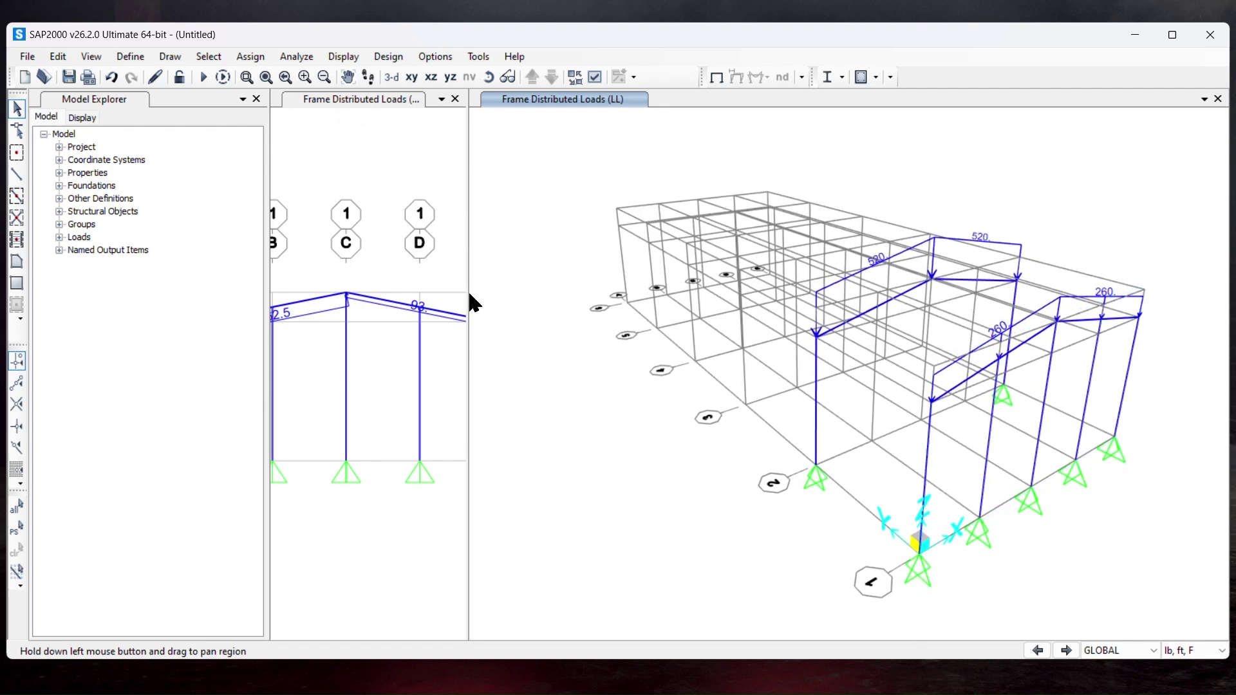
drag(469, 298, 763, 334)
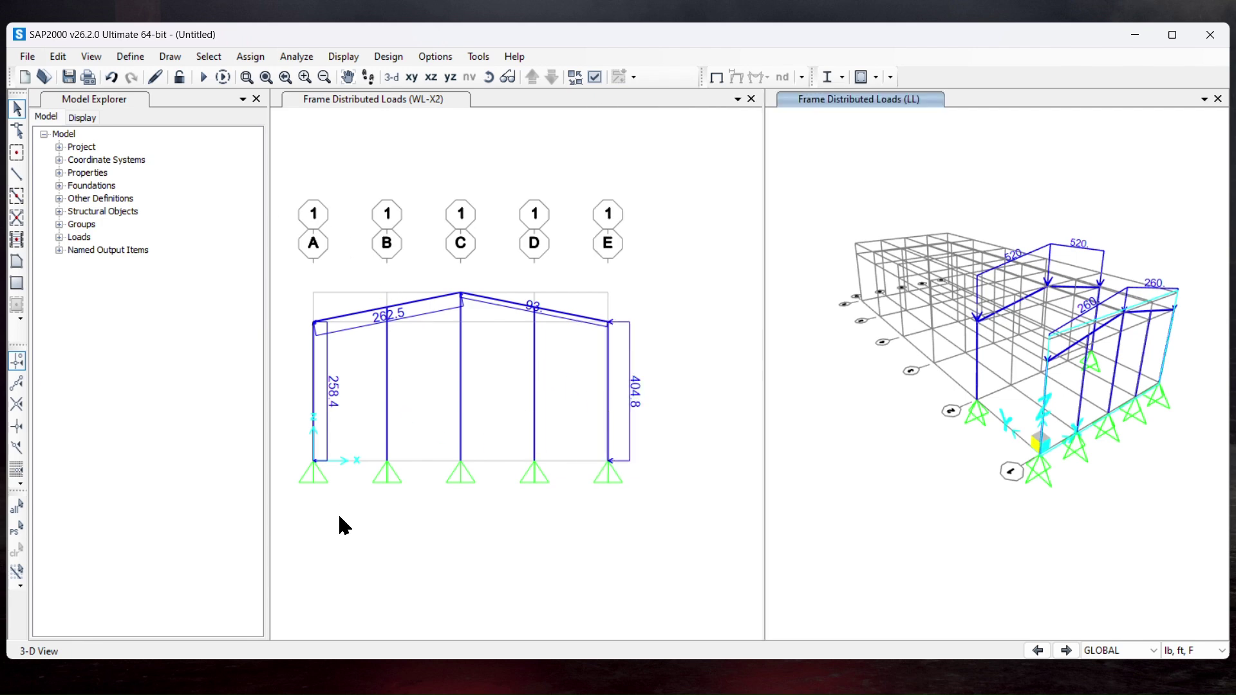
Replicate the whole of frame 1 linearly once with a dy increment of 130 ft
drag(655, 524, 270, 251)
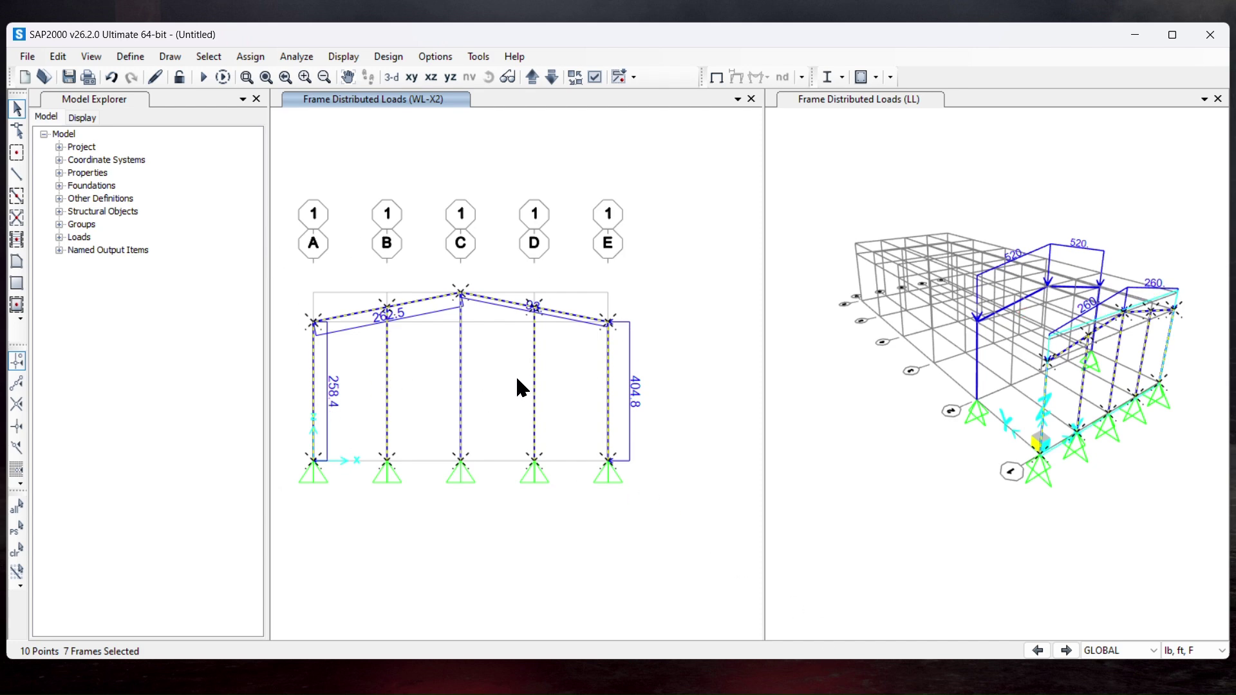
click(58, 57)
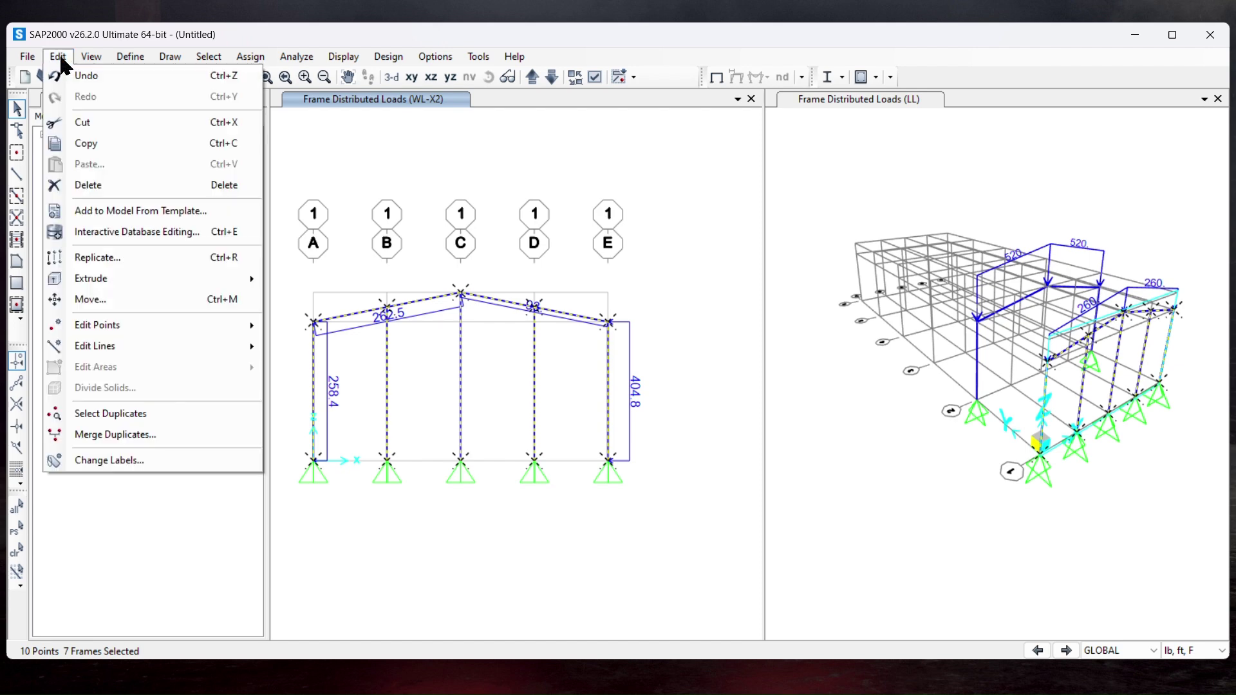
click(124, 260)
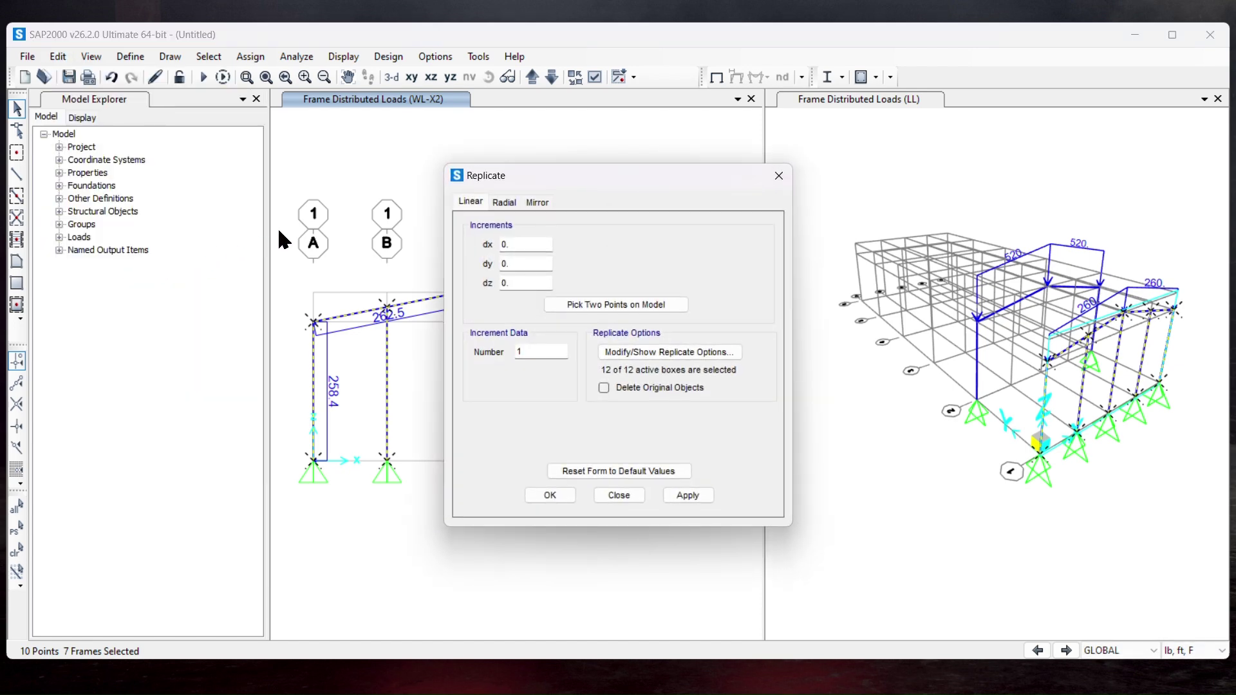
drag(520, 177, 291, 183)
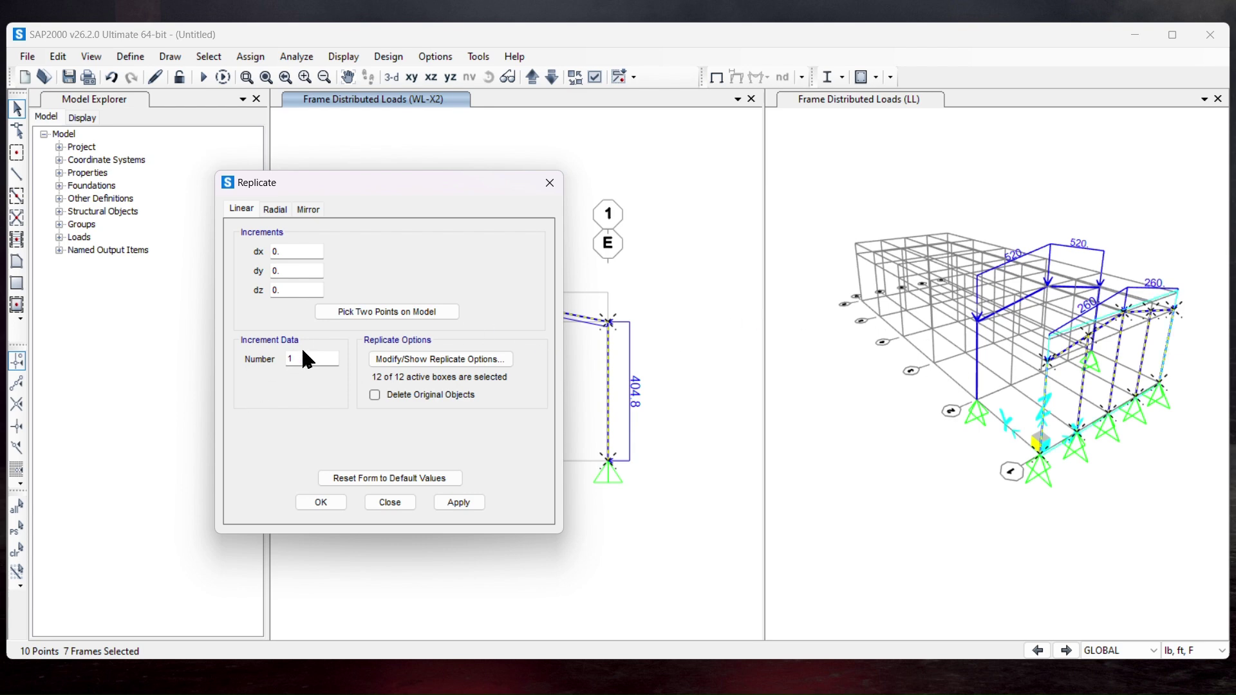
double_click(287, 266)
click(451, 503)
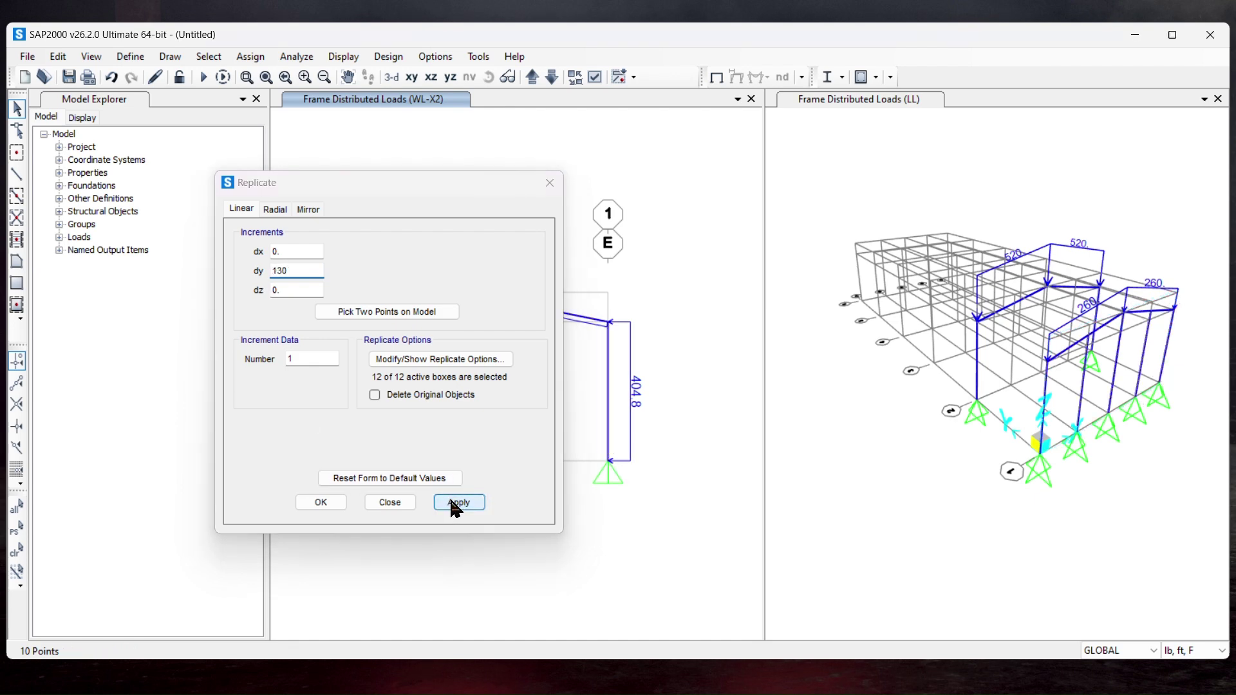
Replicate the whole of frame 2 linearly three times with a dy increment of 26 ft and finish replicating
drag(402, 188, 882, 179)
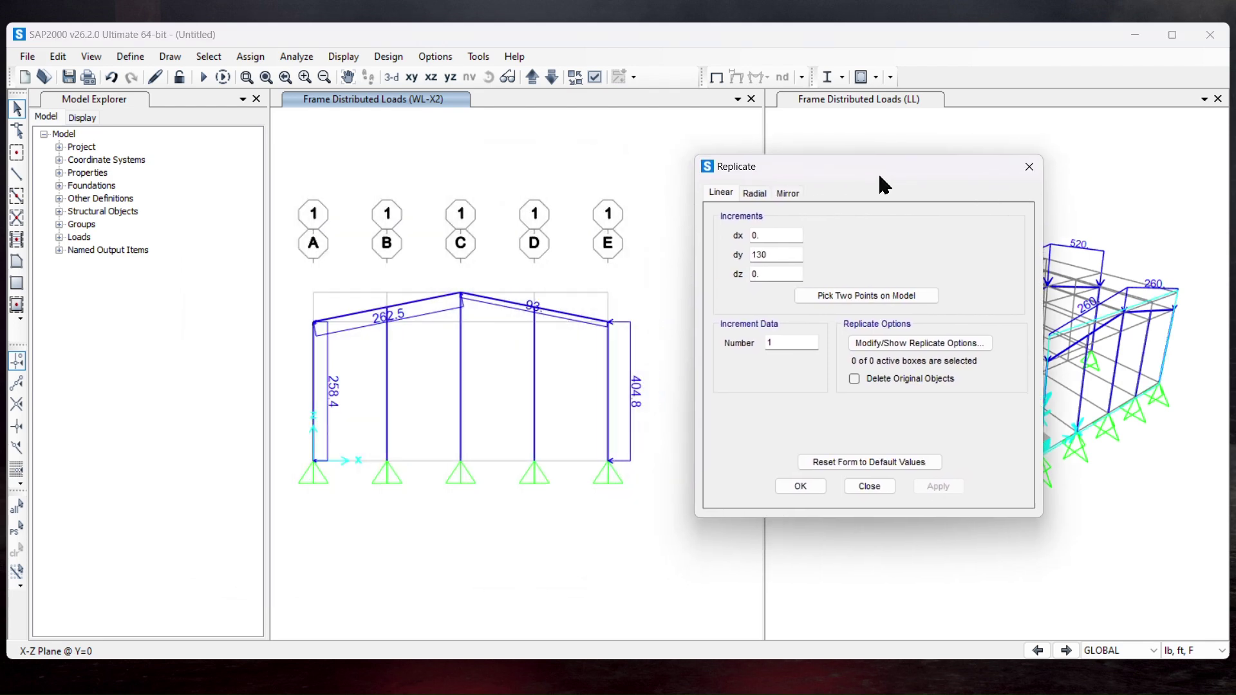
click(535, 124)
click(532, 77)
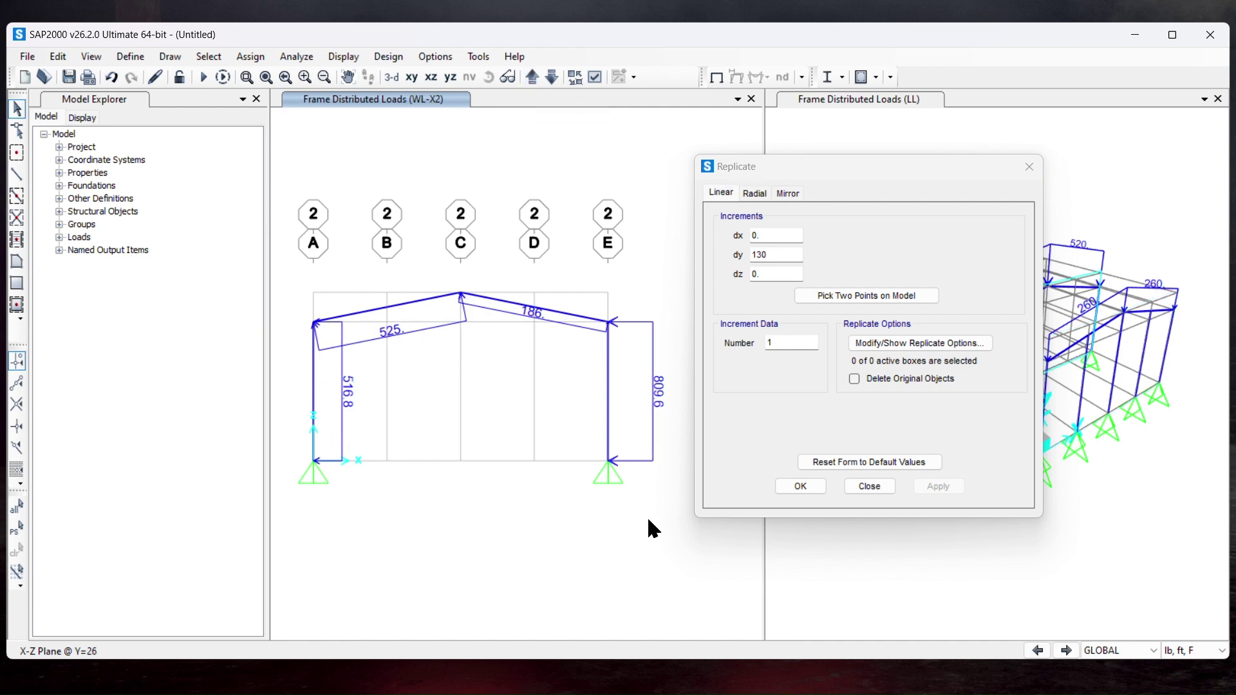
drag(722, 547, 295, 253)
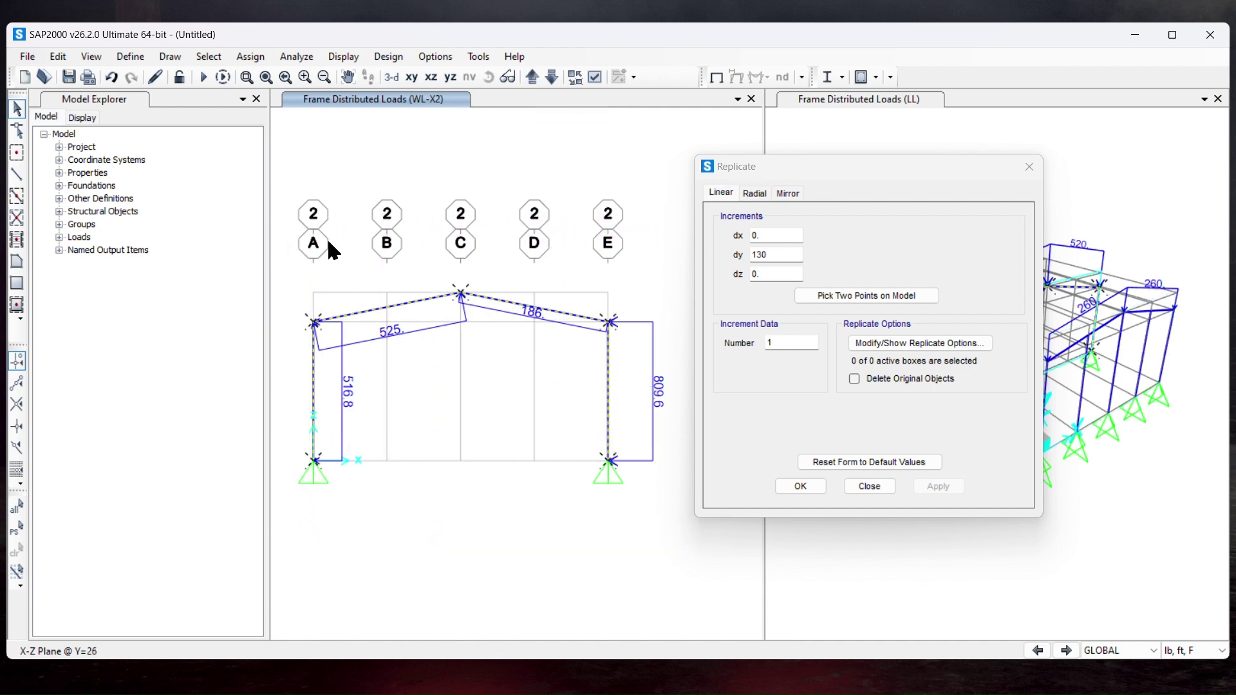
drag(778, 255, 706, 251)
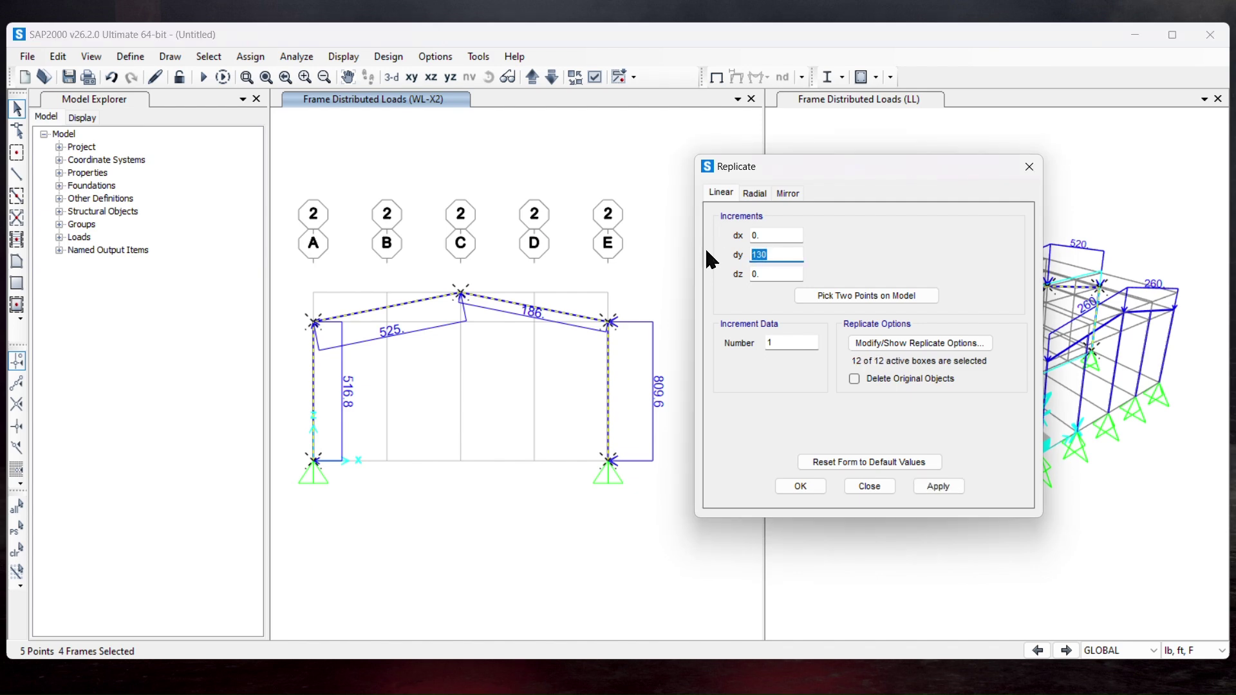
text(26)
double_click(771, 343)
drag(870, 176, 493, 205)
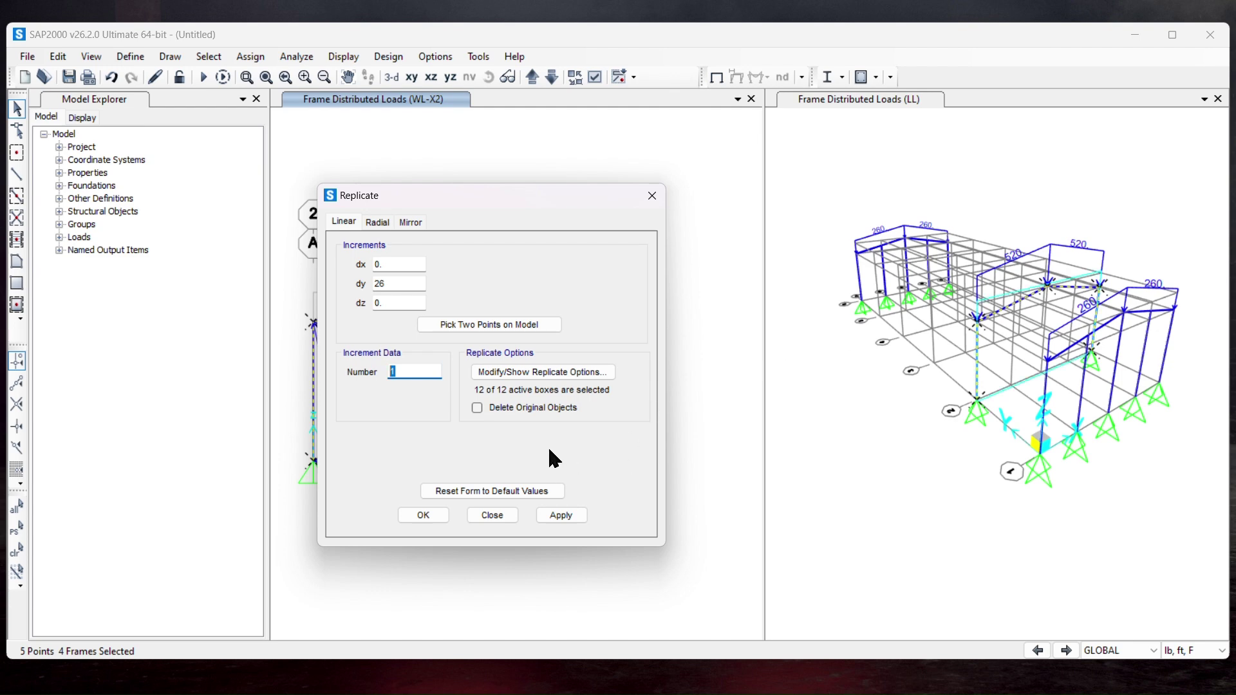
click(582, 516)
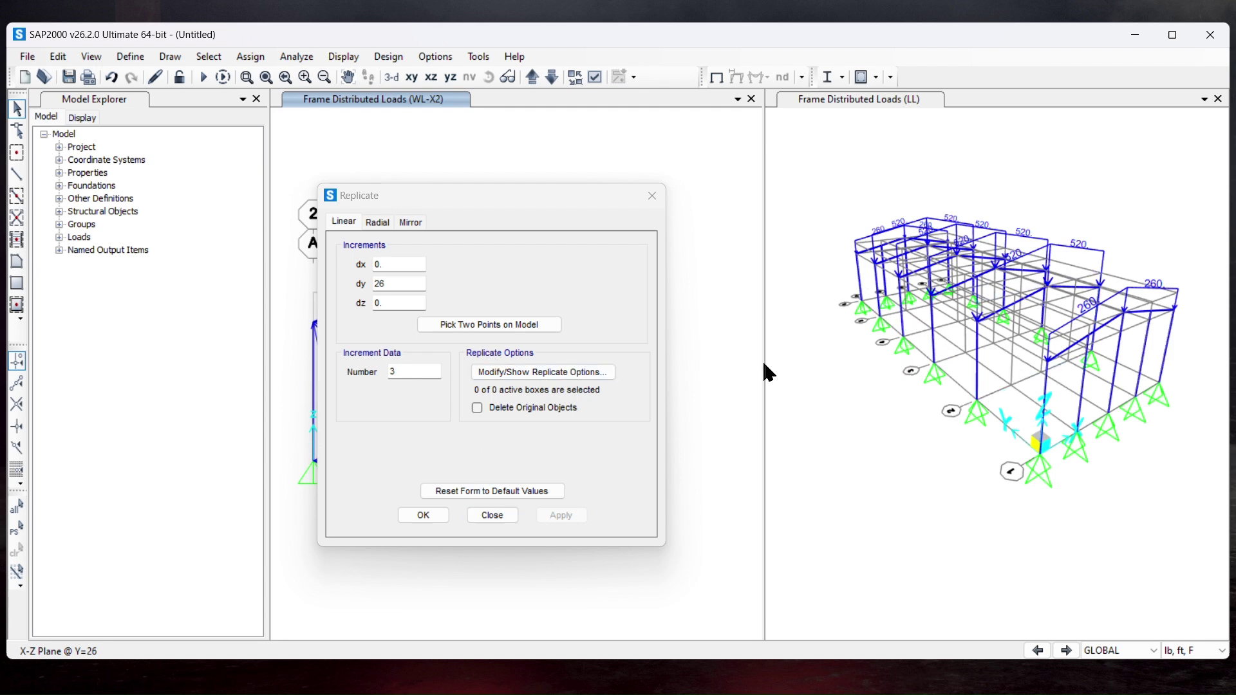
click(420, 516)
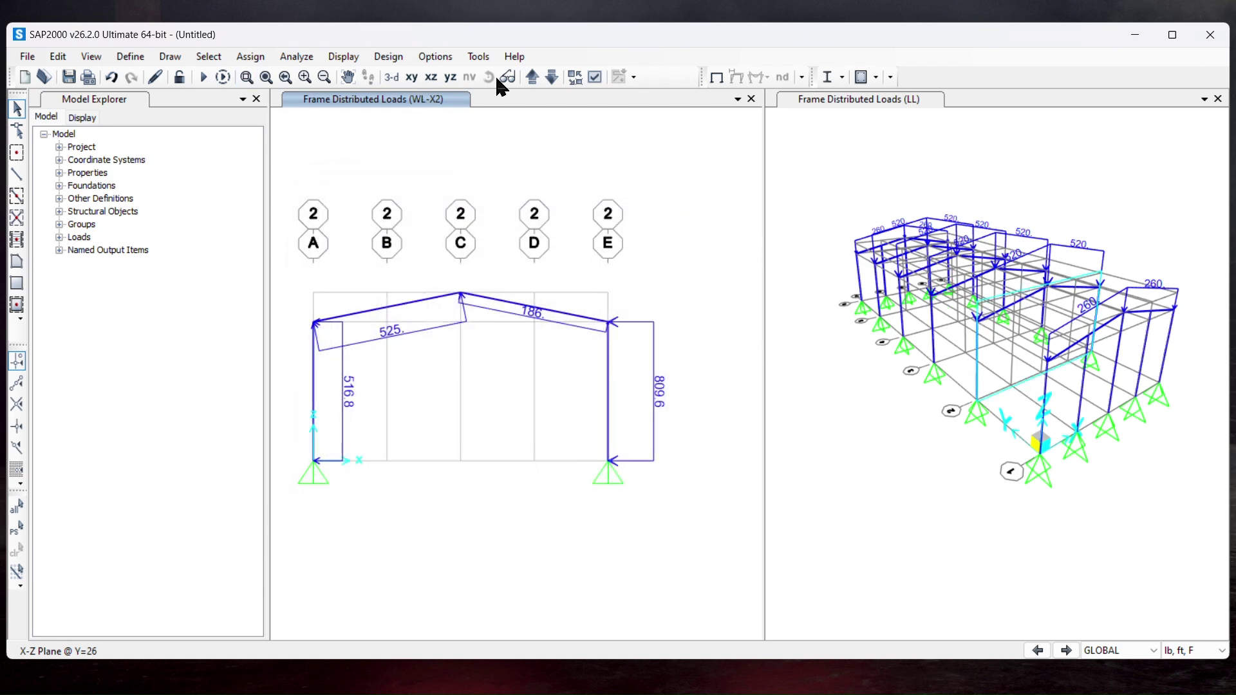
Widen the 3-D view, rotate it toward the frame 1 gable end and hide its grid lines
click(860, 174)
click(488, 77)
drag(800, 193, 882, 243)
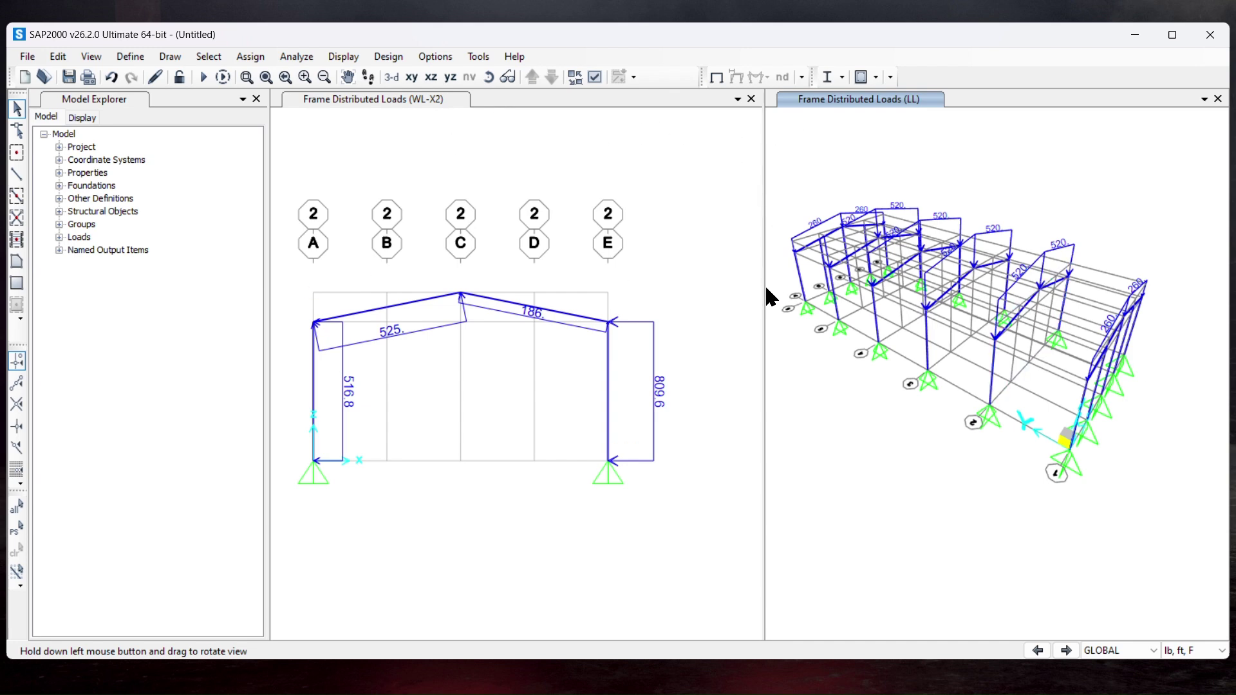
drag(765, 290, 421, 290)
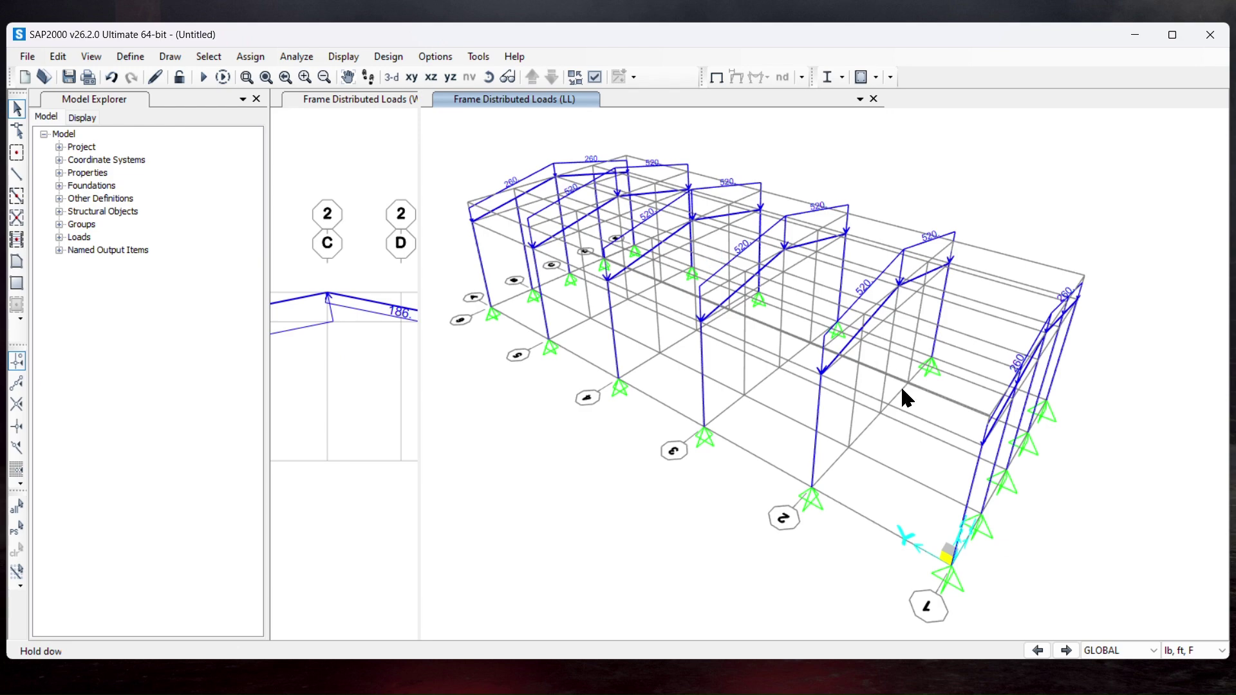
click(489, 76)
drag(965, 251, 944, 110)
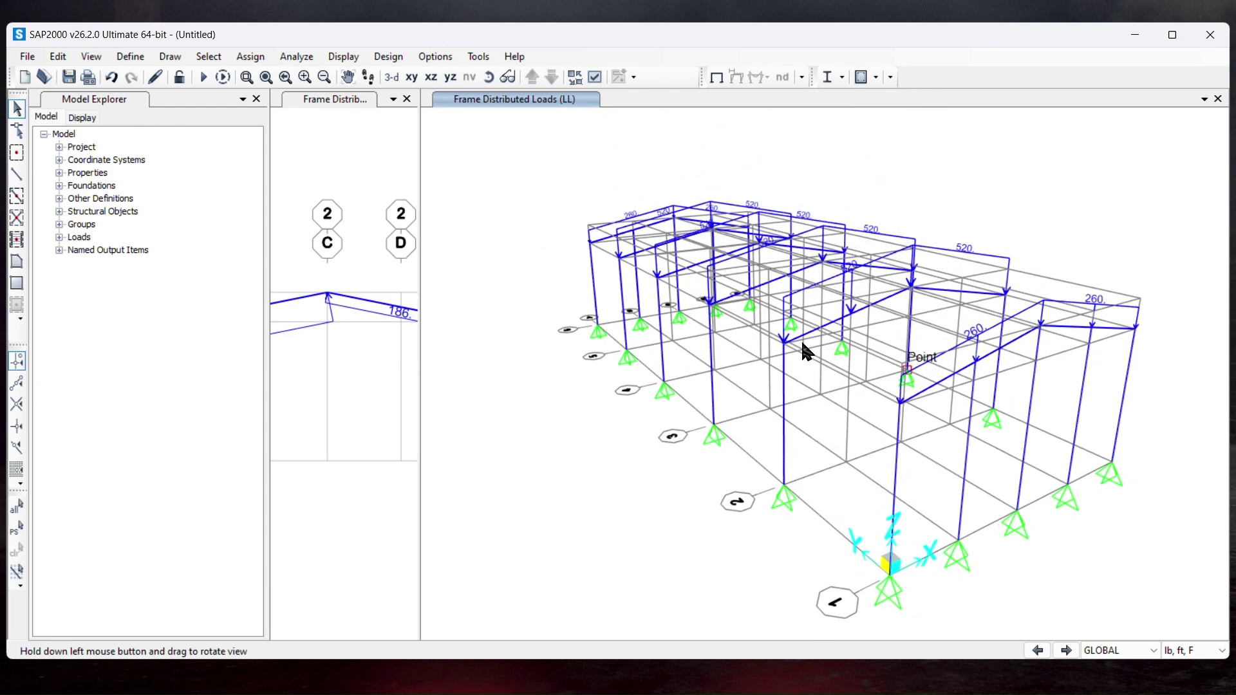
click(91, 56)
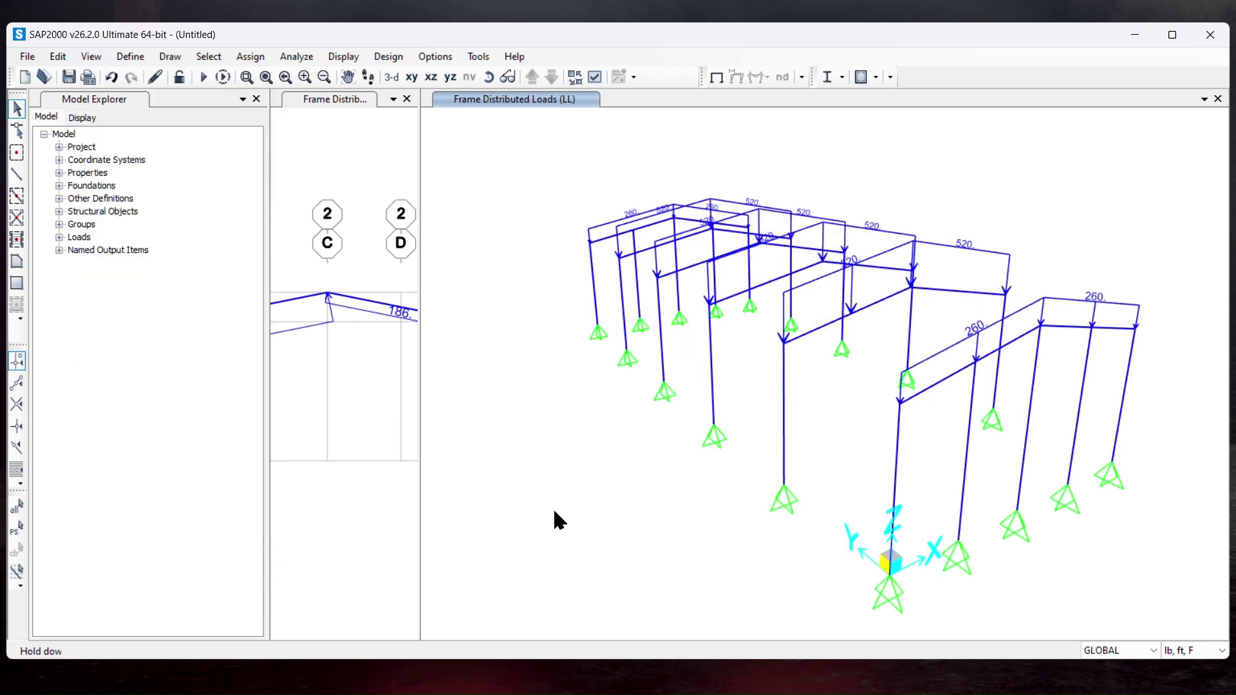
Assign a uniform distributed load of -368.7 lb/ft in global Y to the three intermediate columns of frame 1 under WL+X1
click(966, 466)
click(1083, 386)
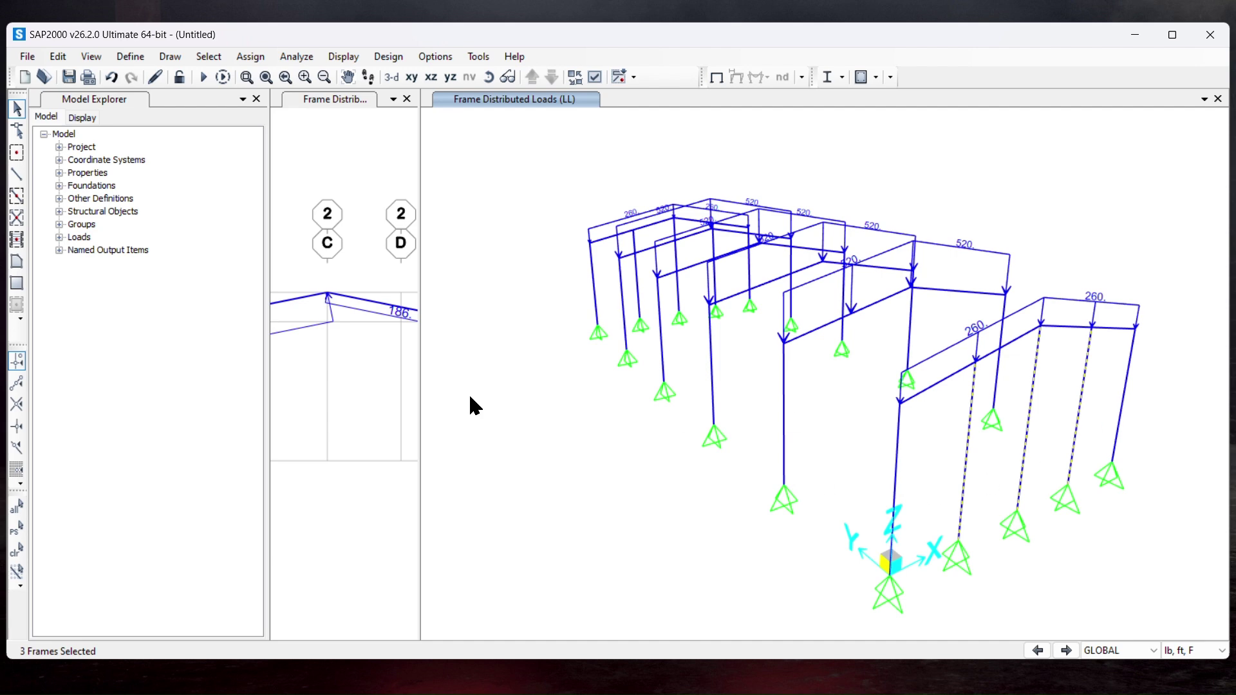
click(250, 56)
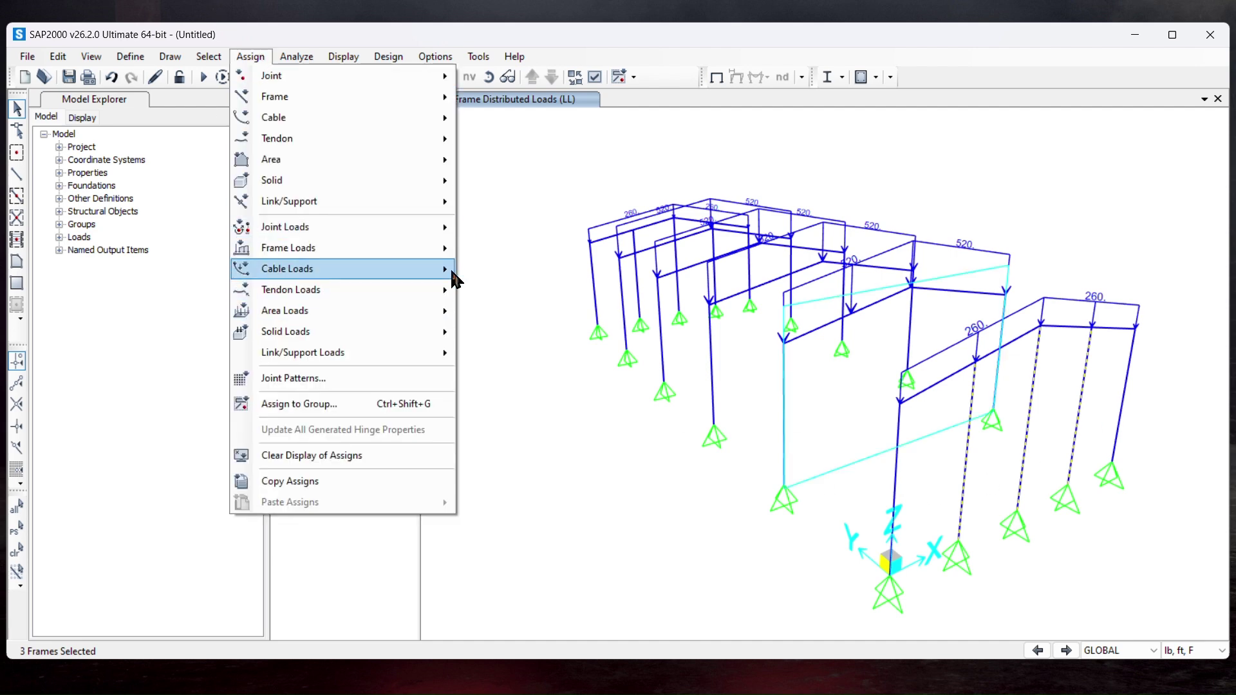
mouse_move(447, 249)
click(547, 296)
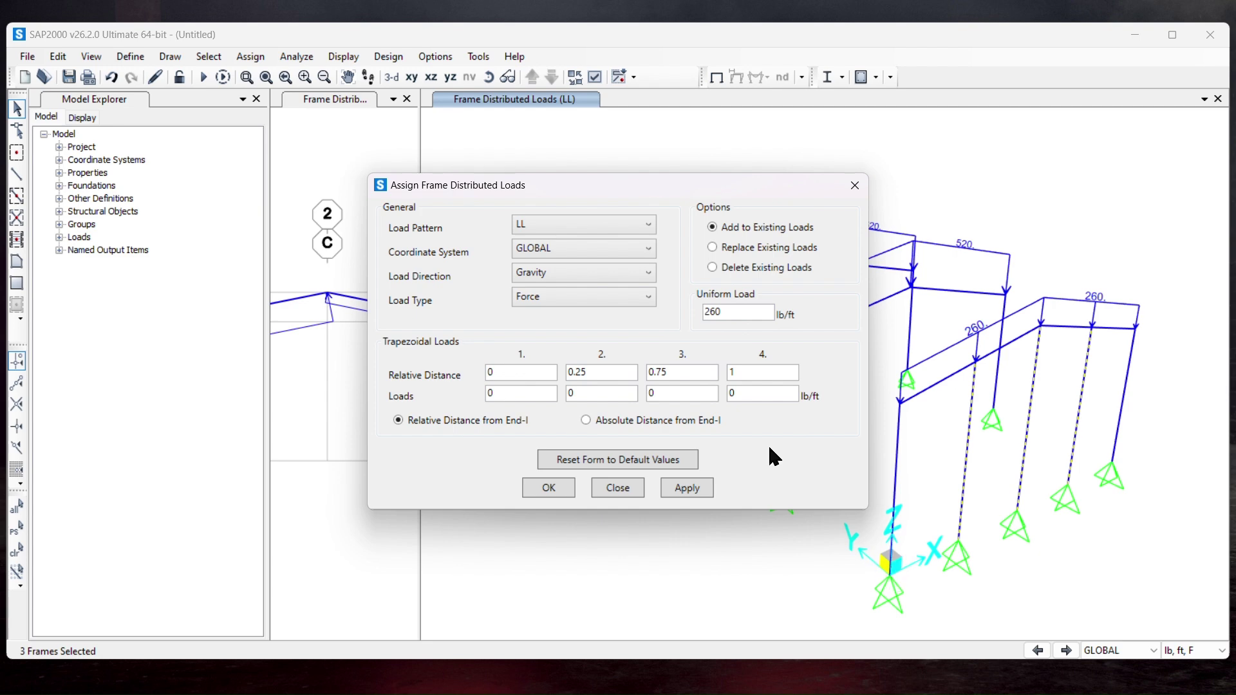
double_click(722, 313)
text(368.7)
click(570, 230)
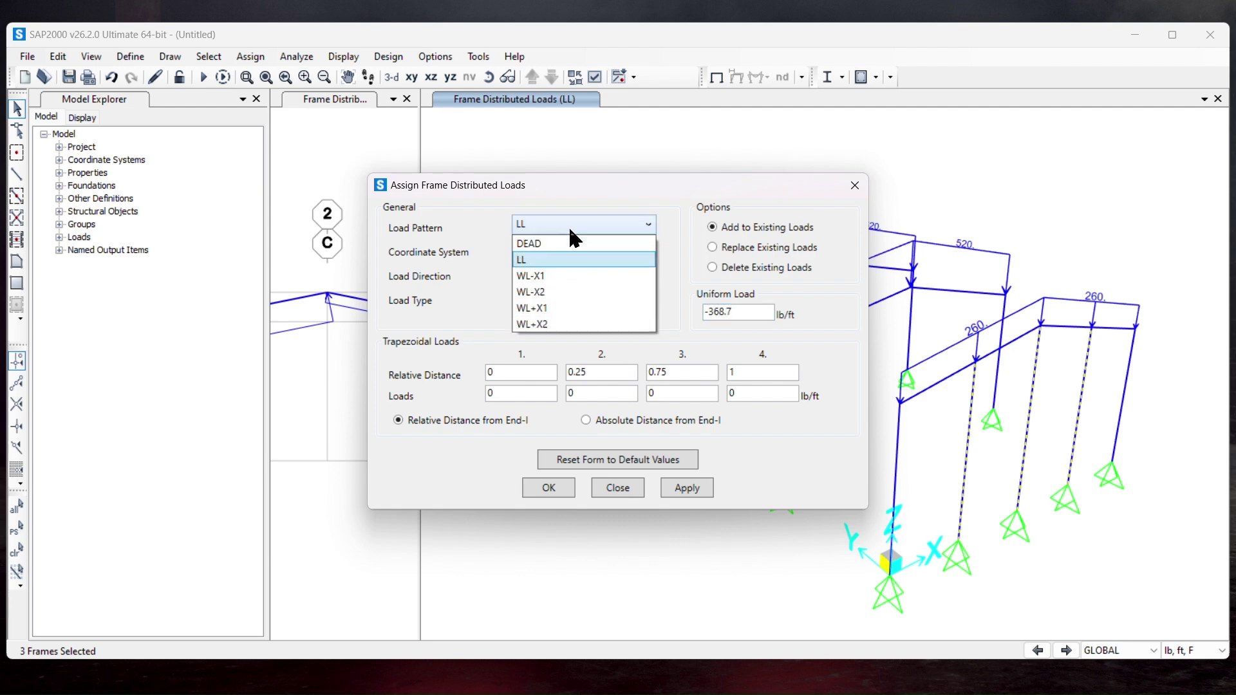
click(536, 308)
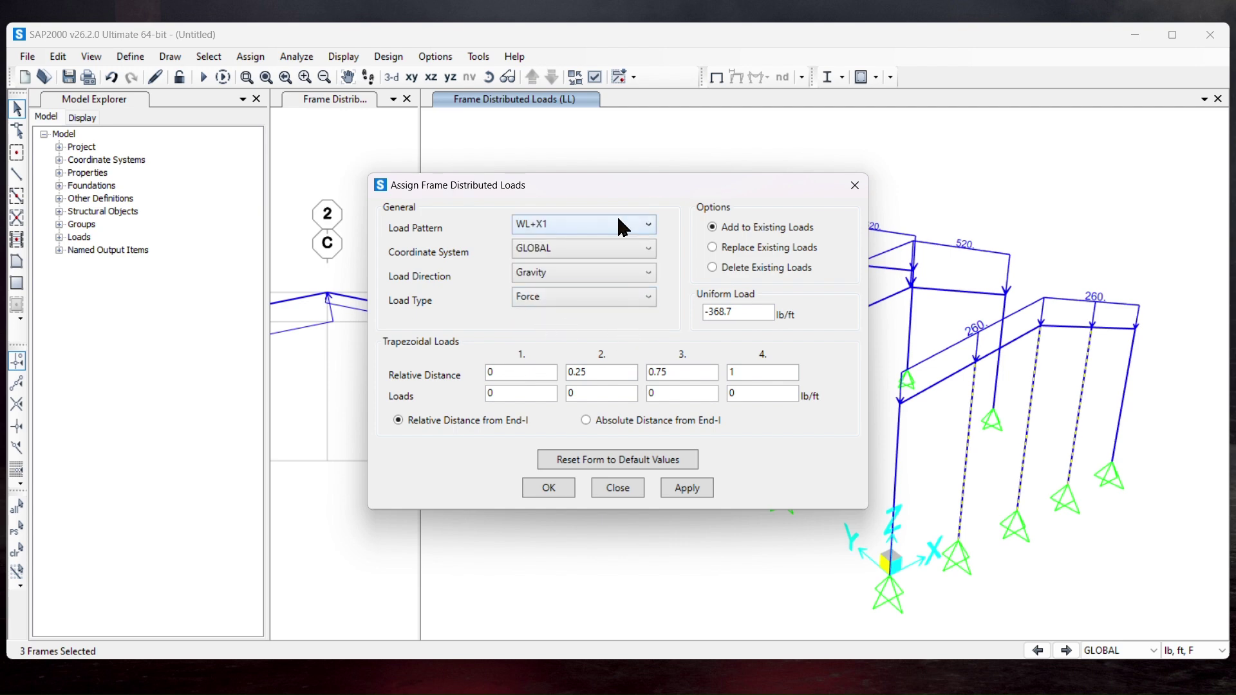
click(585, 249)
click(587, 264)
click(578, 272)
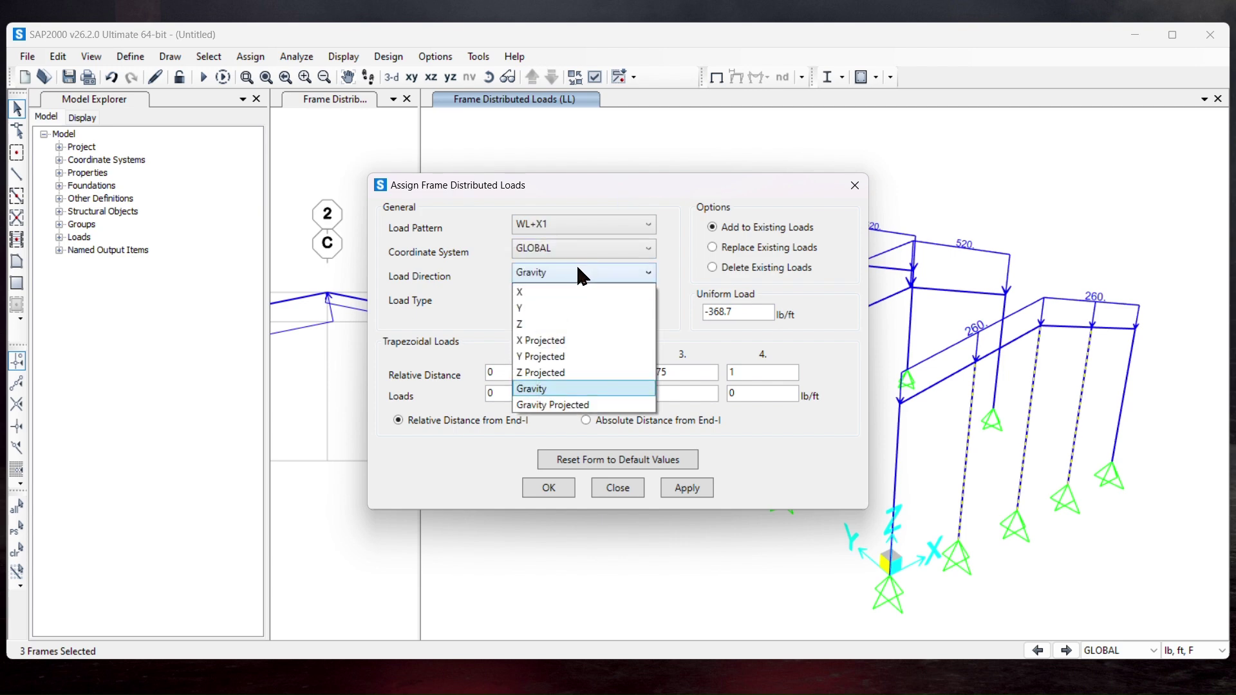
click(540, 307)
drag(608, 188, 408, 164)
click(508, 464)
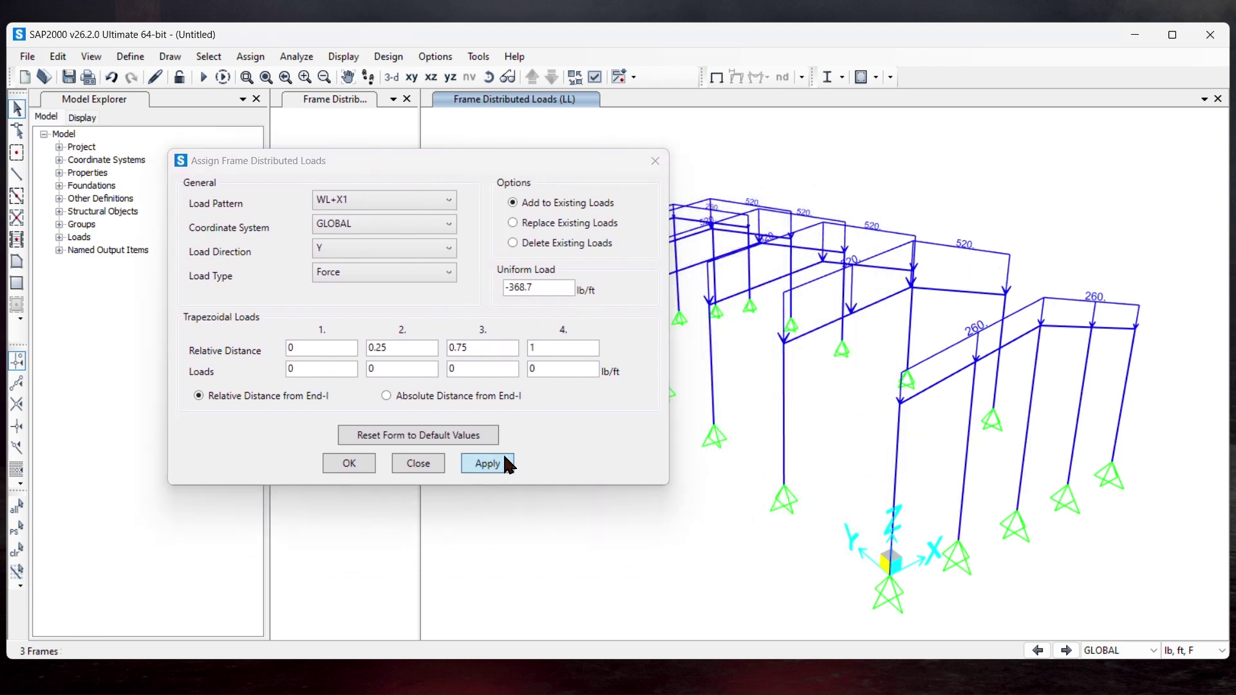
Assign the same -368.7 lb/ft global Y load to frame 1's three intermediate columns under WL+X2
click(404, 207)
click(386, 298)
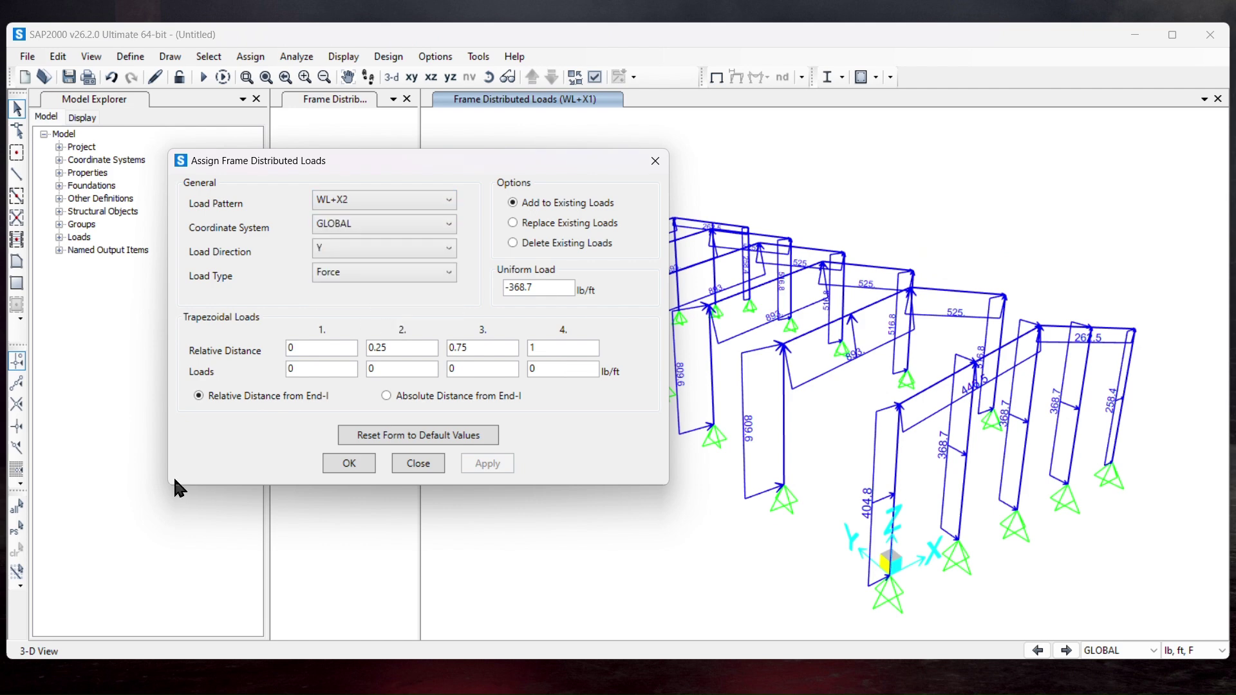
click(17, 529)
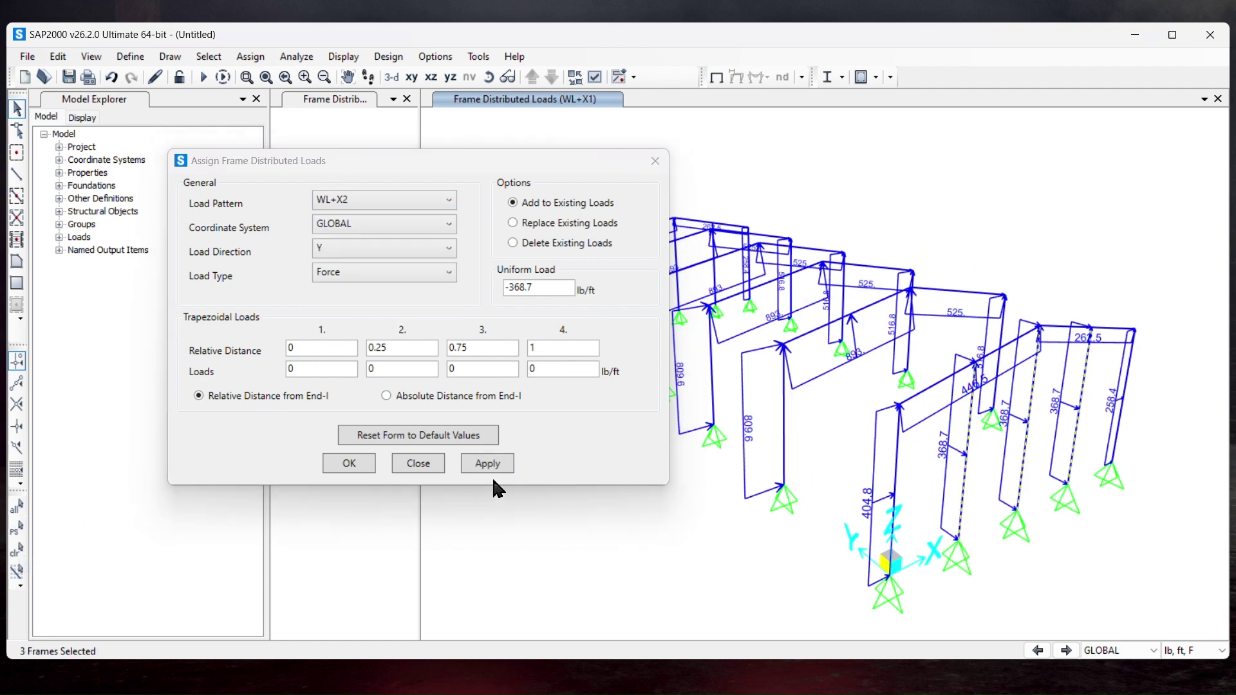
click(494, 472)
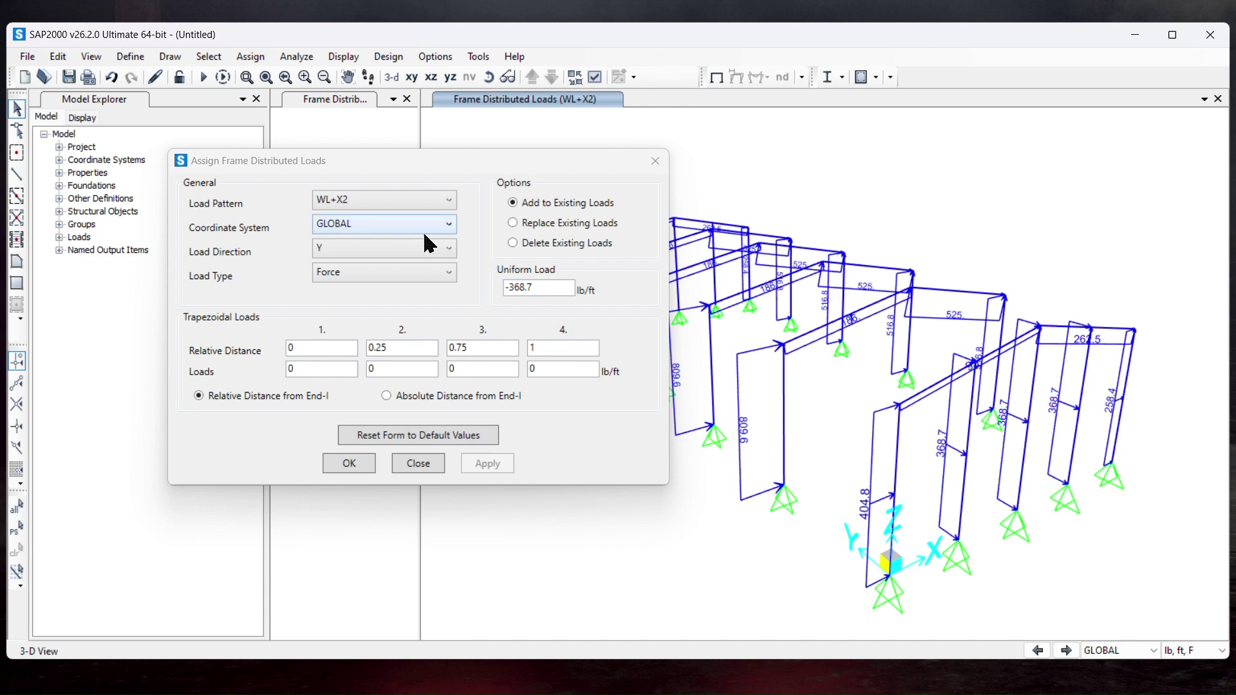
Assign the same -368.7 lb/ft global Y load to frame 1's three intermediate columns under WL-X1
click(410, 200)
click(381, 247)
click(18, 525)
click(508, 464)
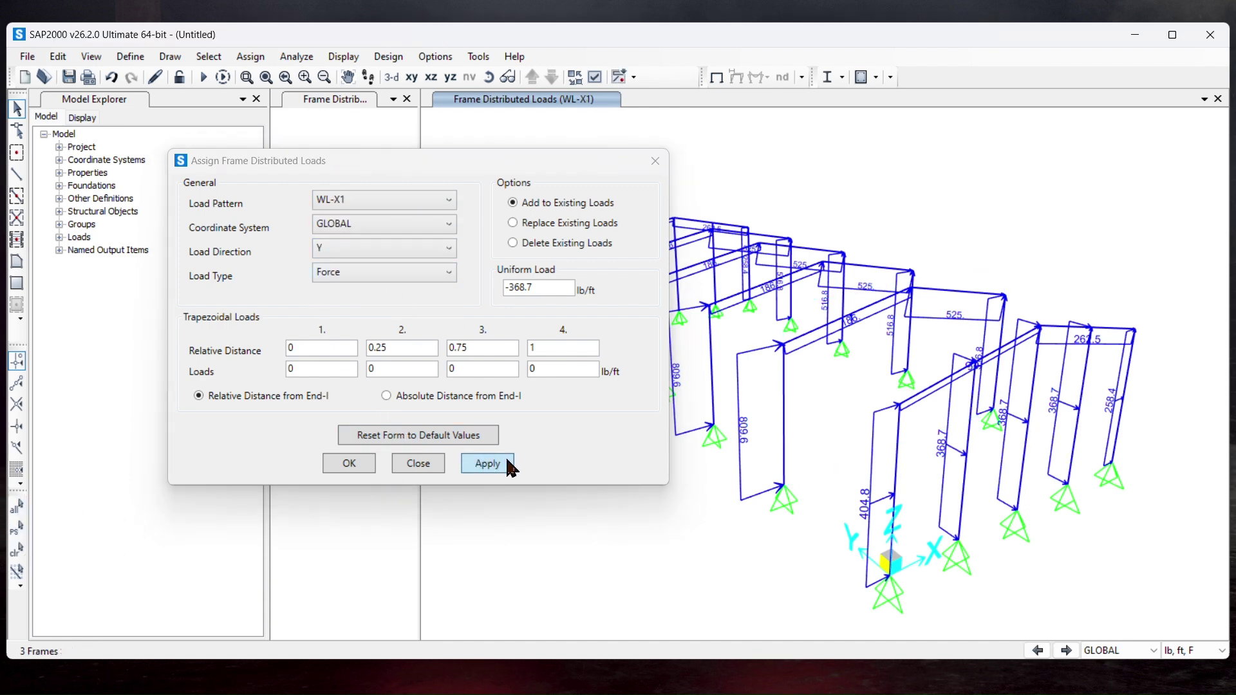
Assign the same -368.7 lb/ft global Y load to frame 1's three intermediate columns under WL-X2
click(411, 200)
click(397, 277)
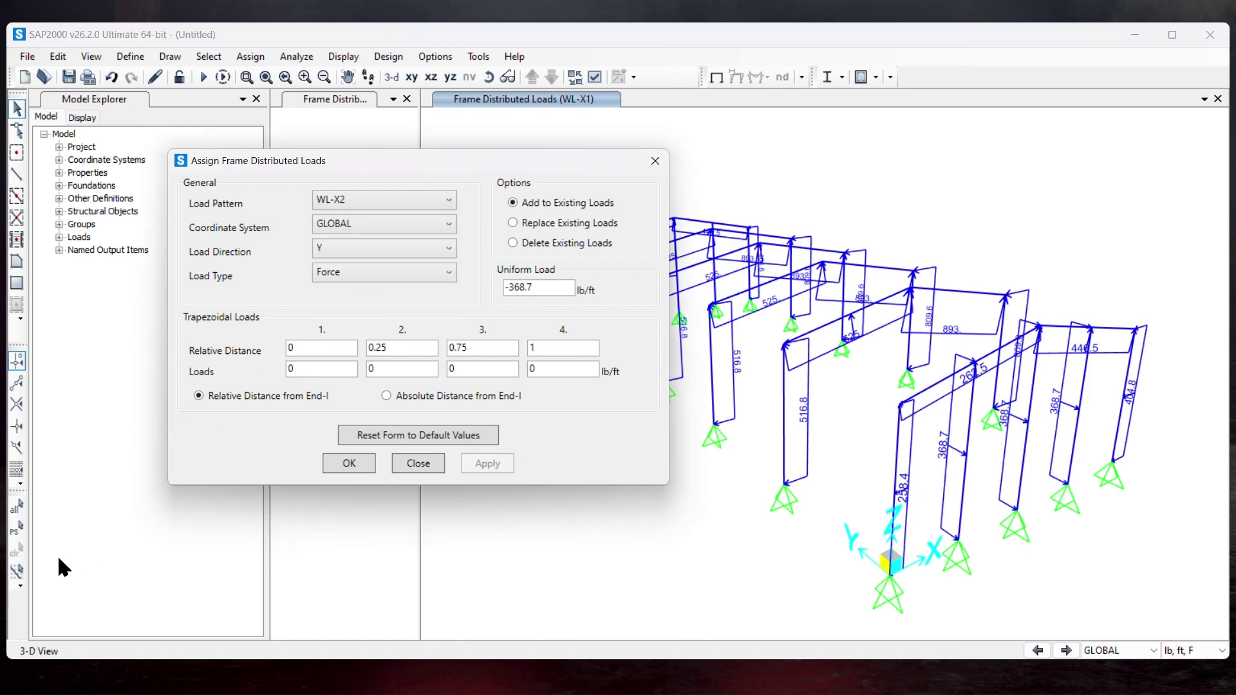
click(16, 529)
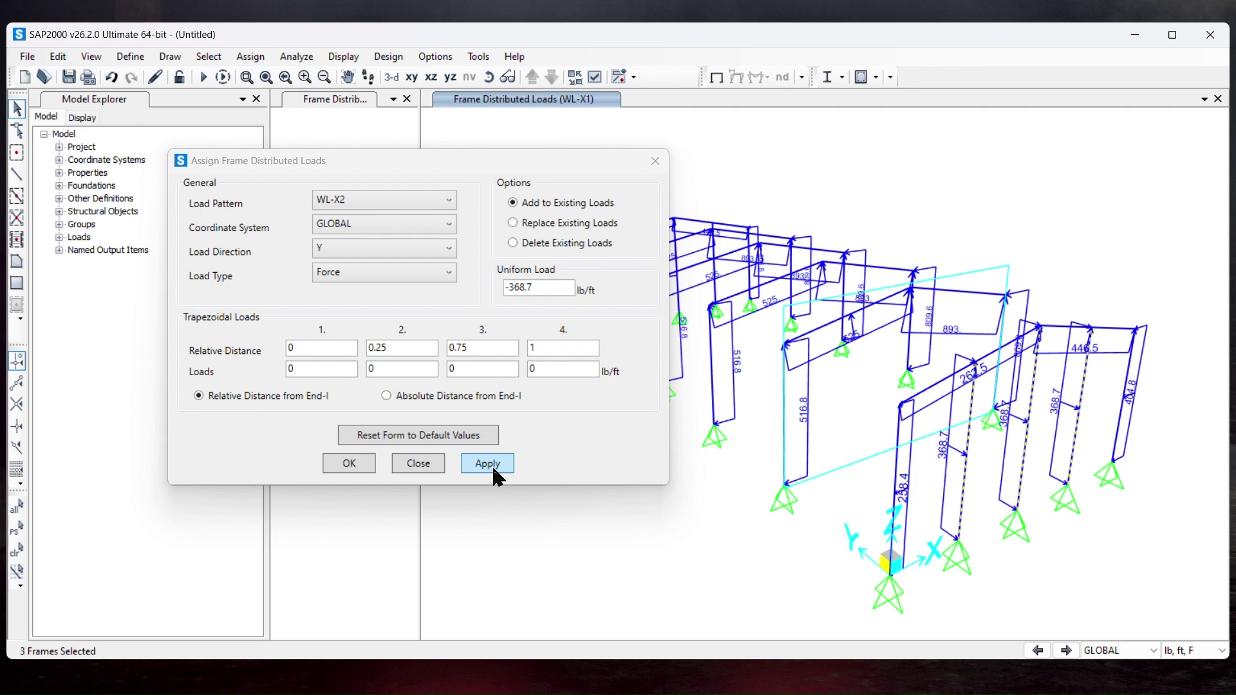
click(497, 466)
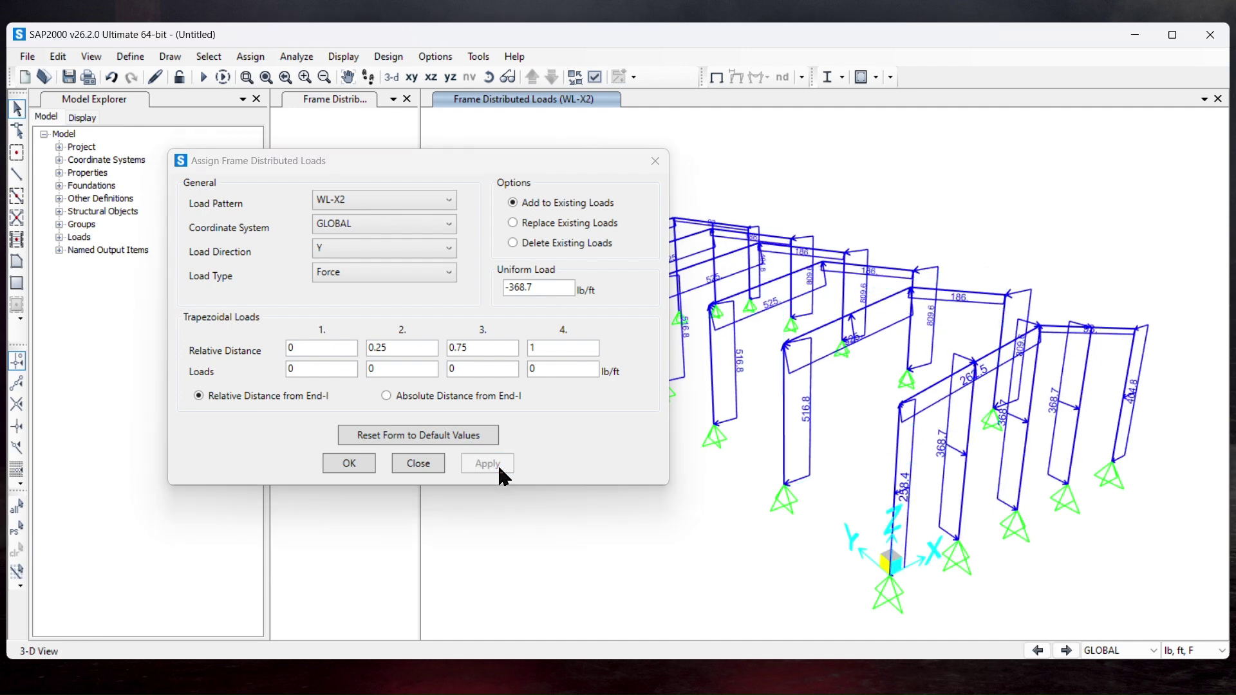
Assign half of -368.7 lb/ft, -184.35 lb/ft, in global Y to the two corner columns of frame 1 under WL+X1
click(1124, 409)
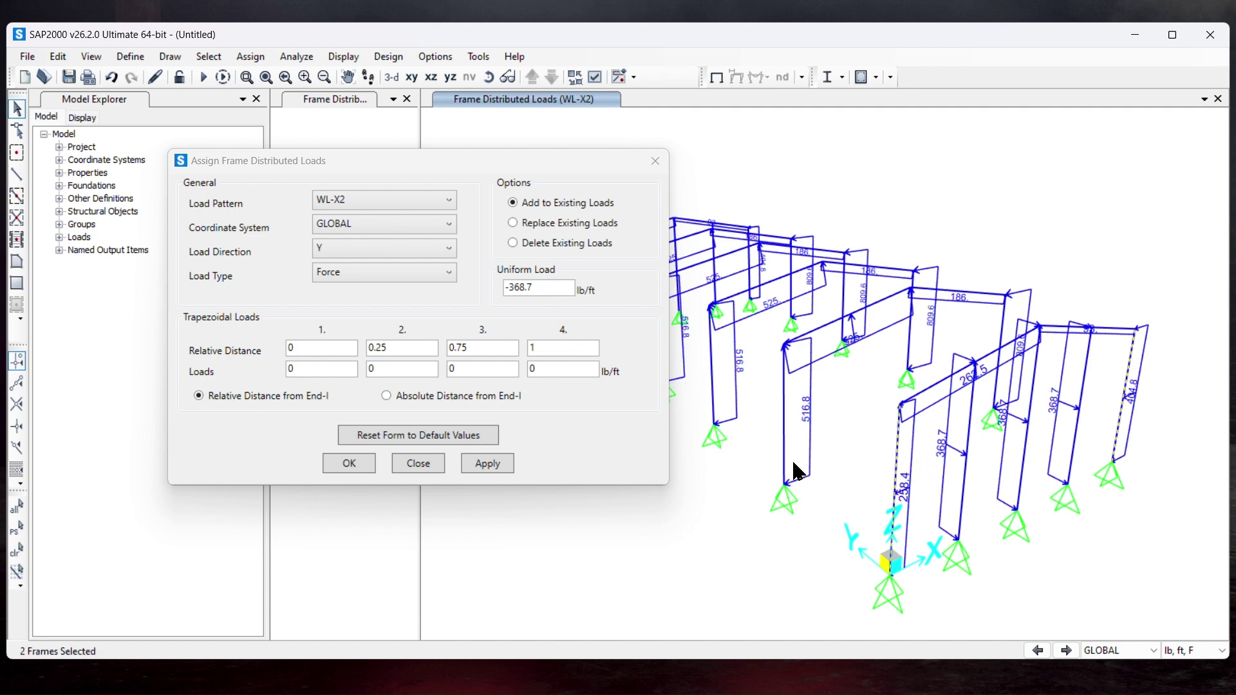
click(554, 287)
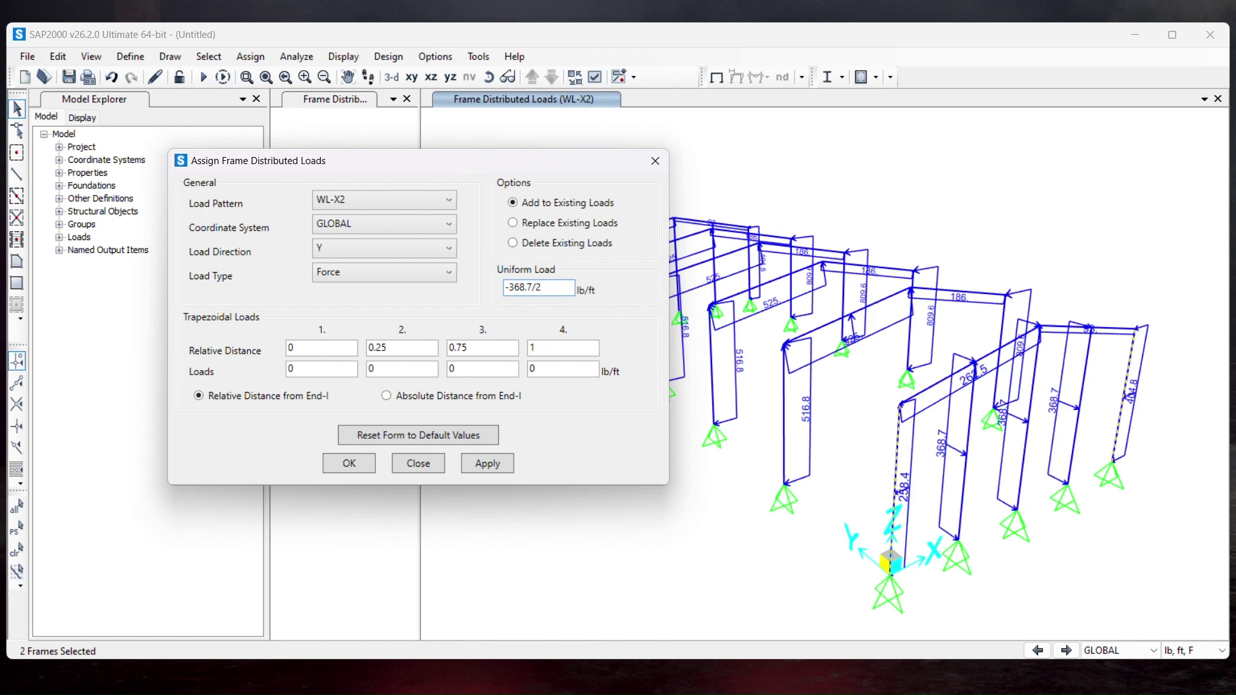
text(/2)
click(445, 200)
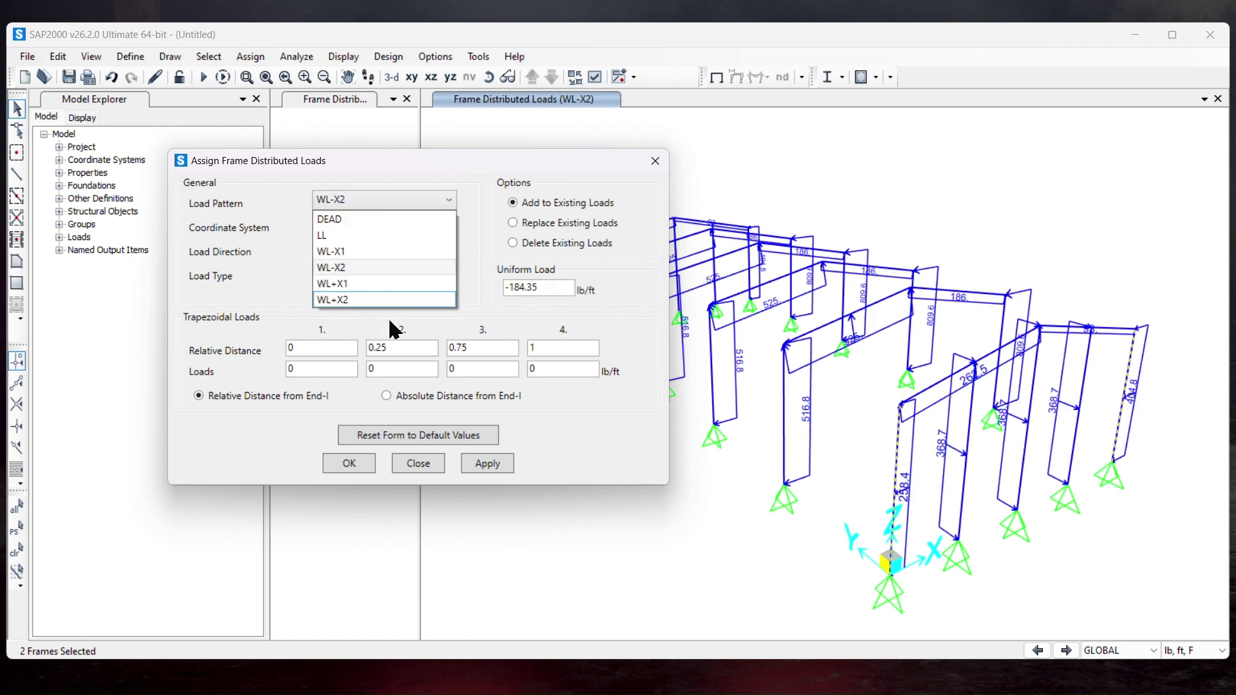
click(386, 284)
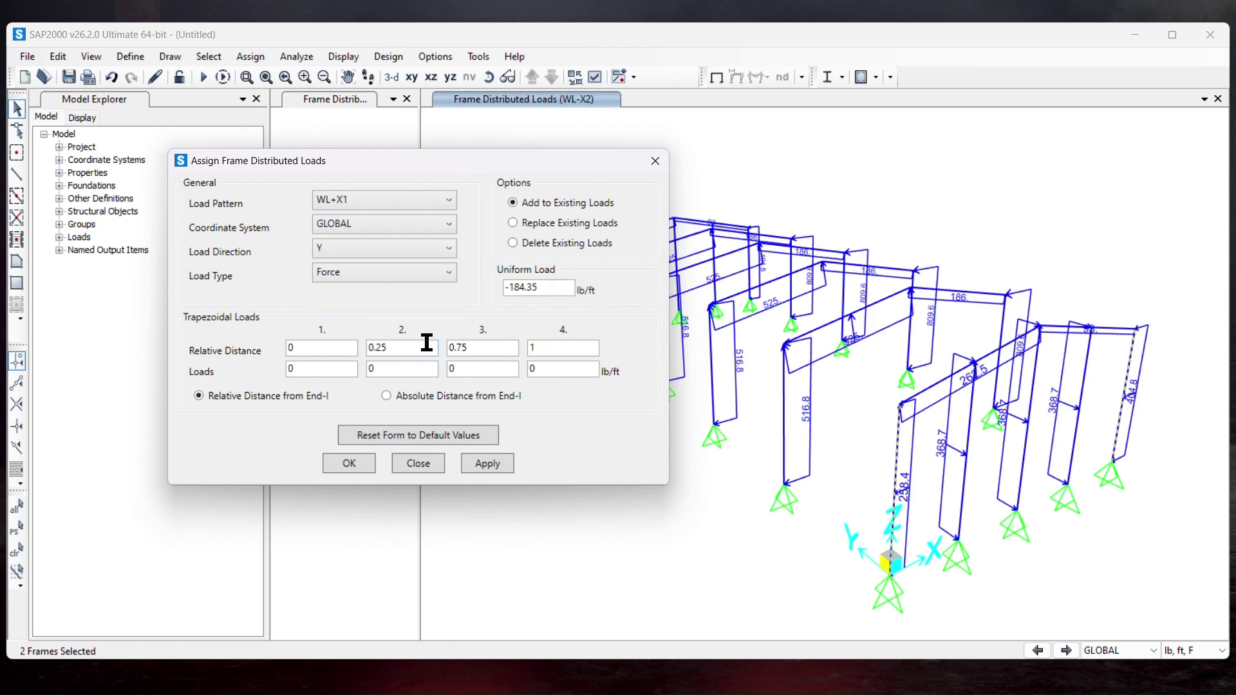
click(488, 464)
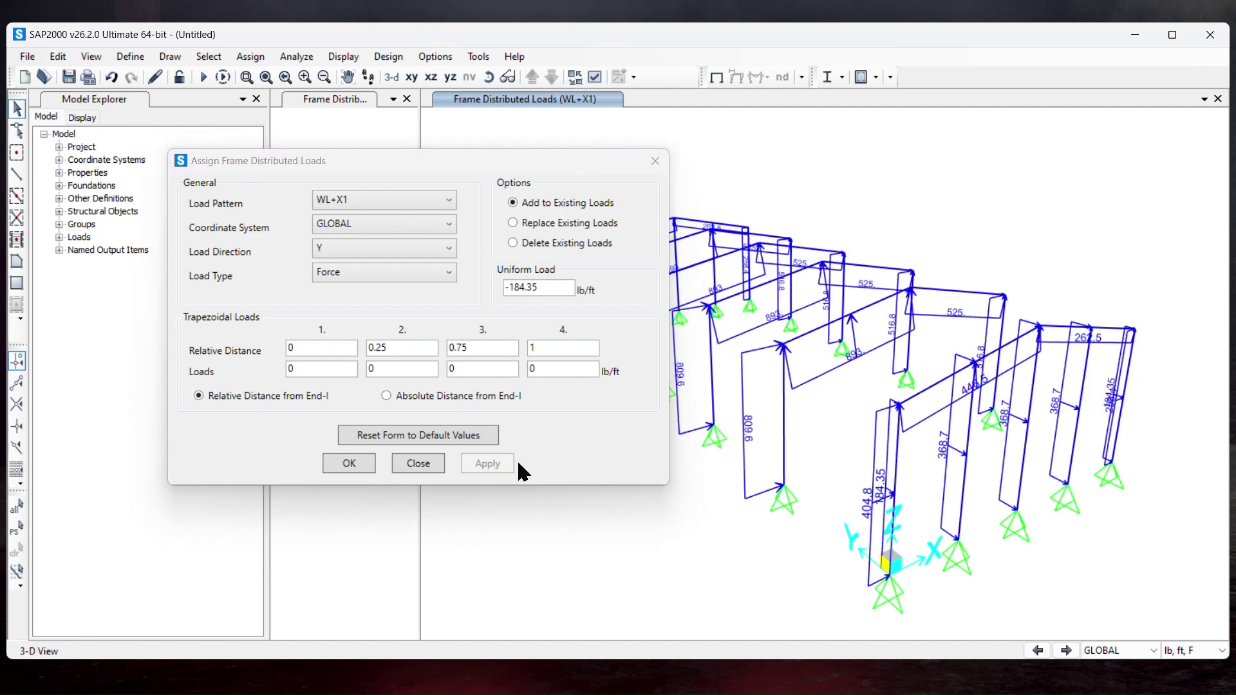
Assign the same -184.35 lb/ft global Y load to frame 1's two corner columns under WL+X2
click(338, 199)
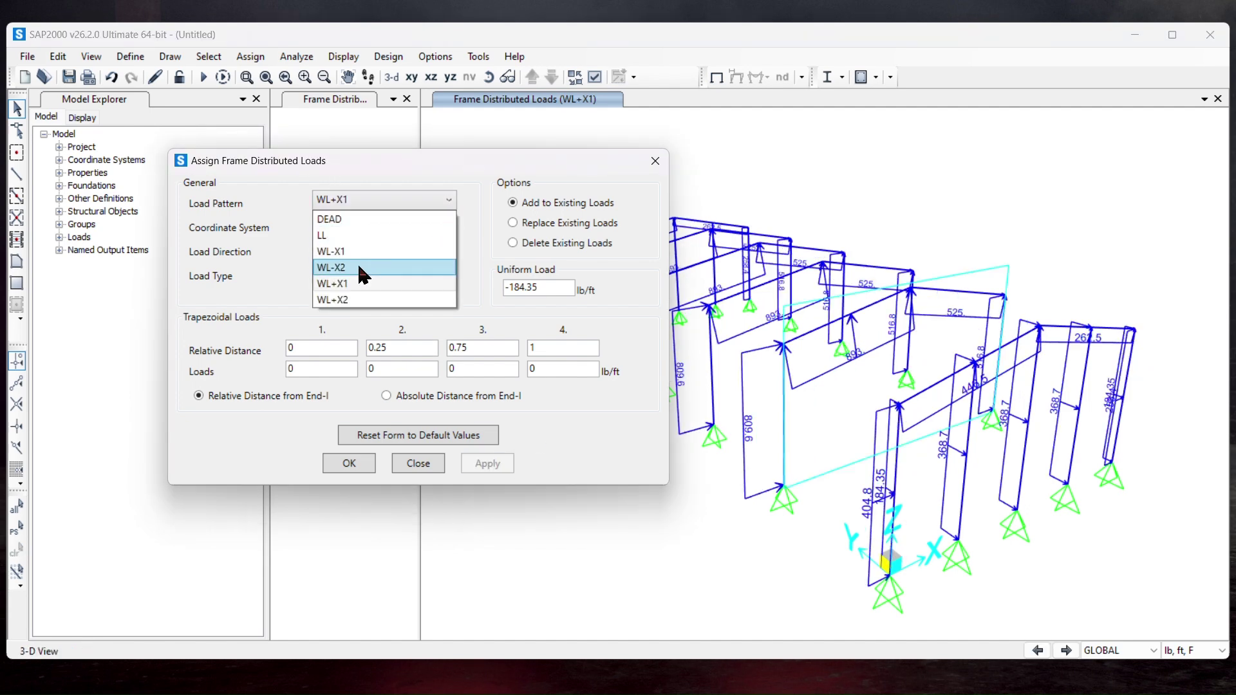
click(348, 300)
click(16, 529)
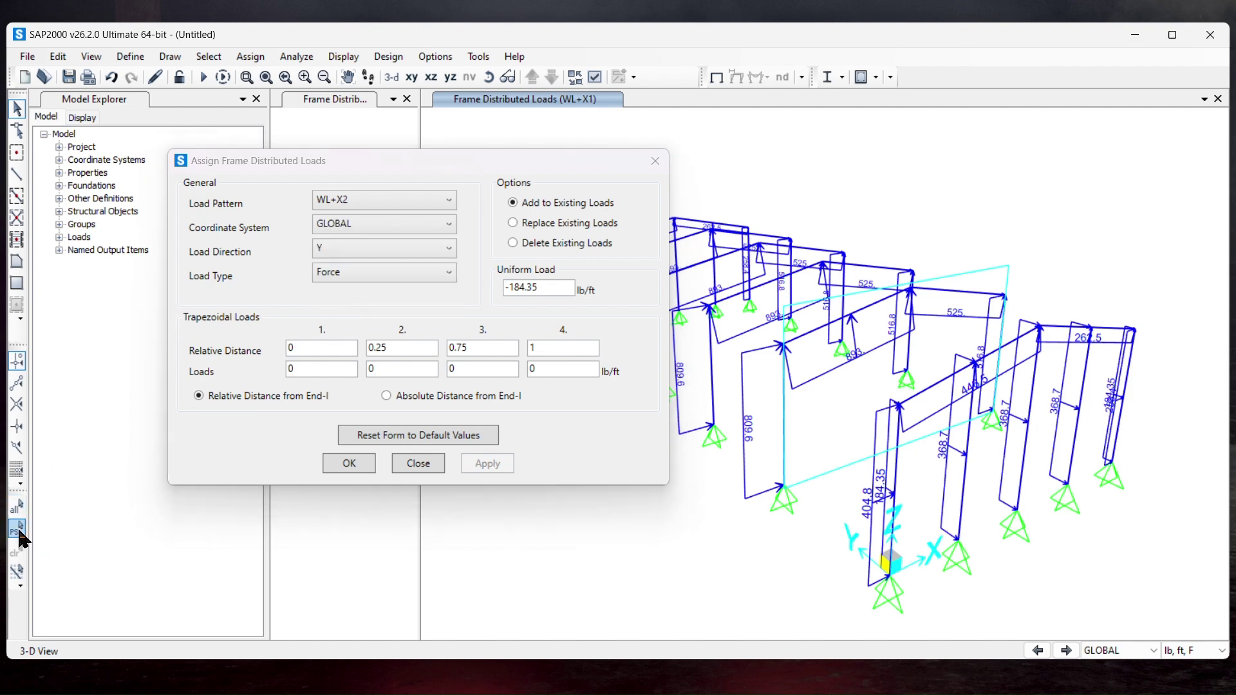
click(487, 463)
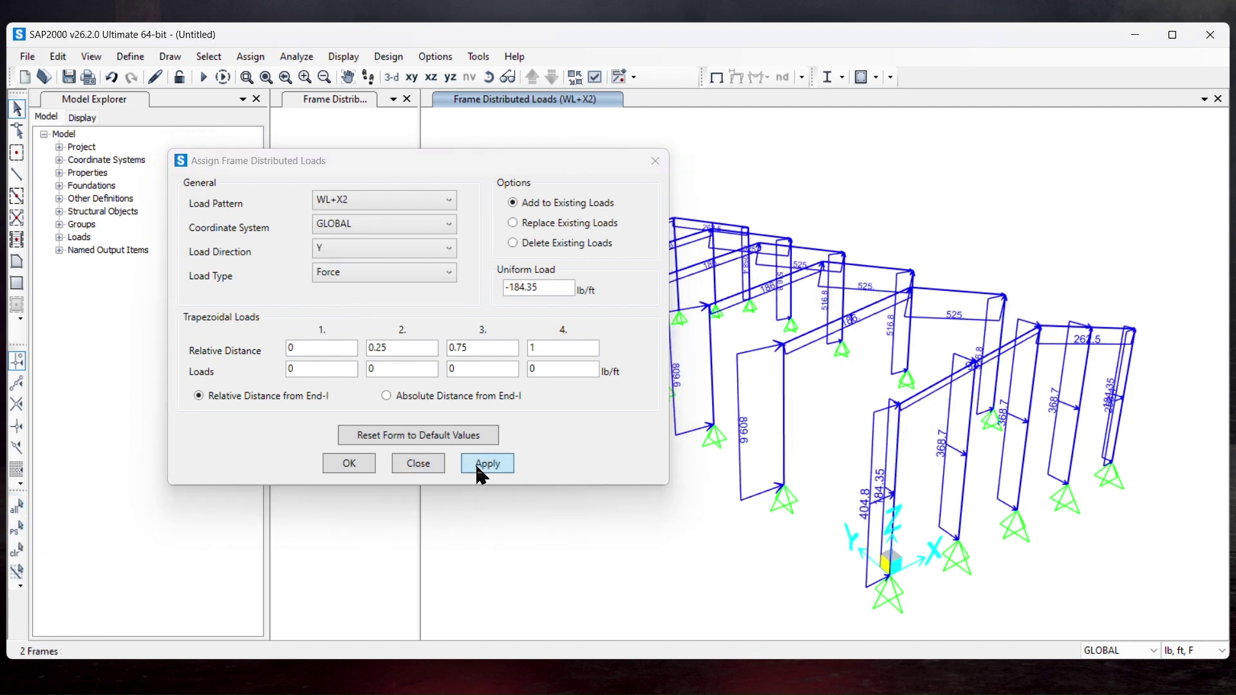
Assign the same -184.35 lb/ft global Y load to frame 1's two corner columns under WL-X1
click(408, 200)
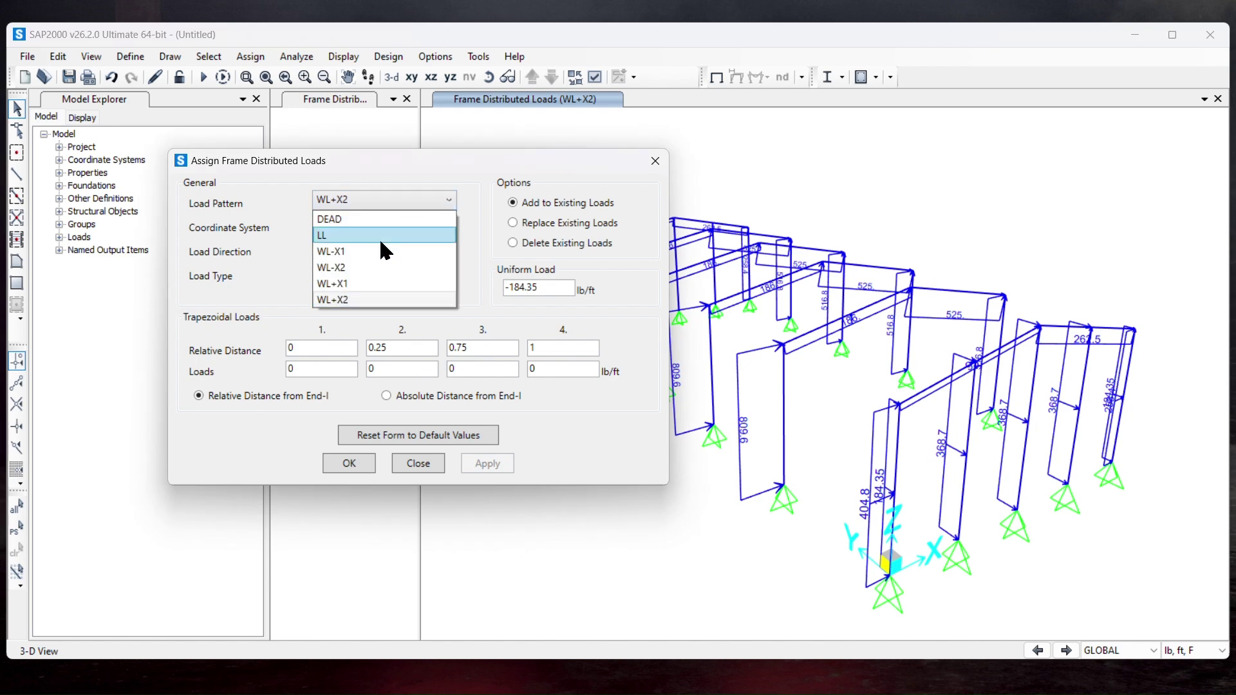
click(365, 252)
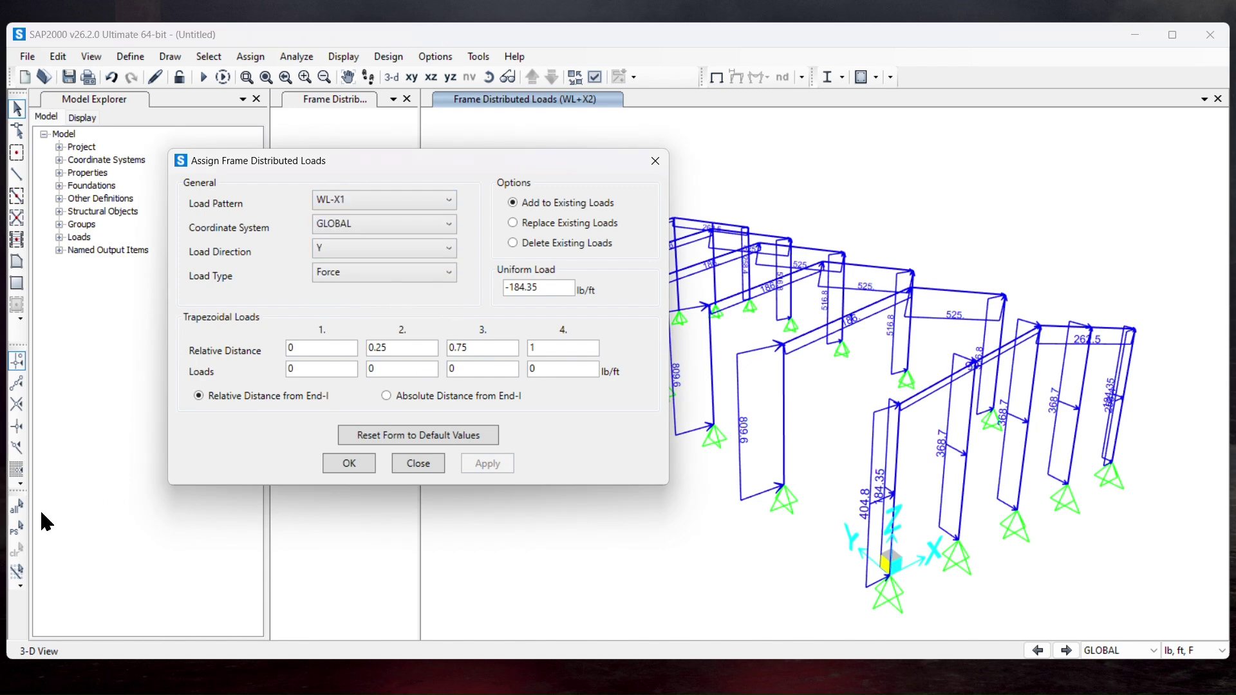
click(16, 529)
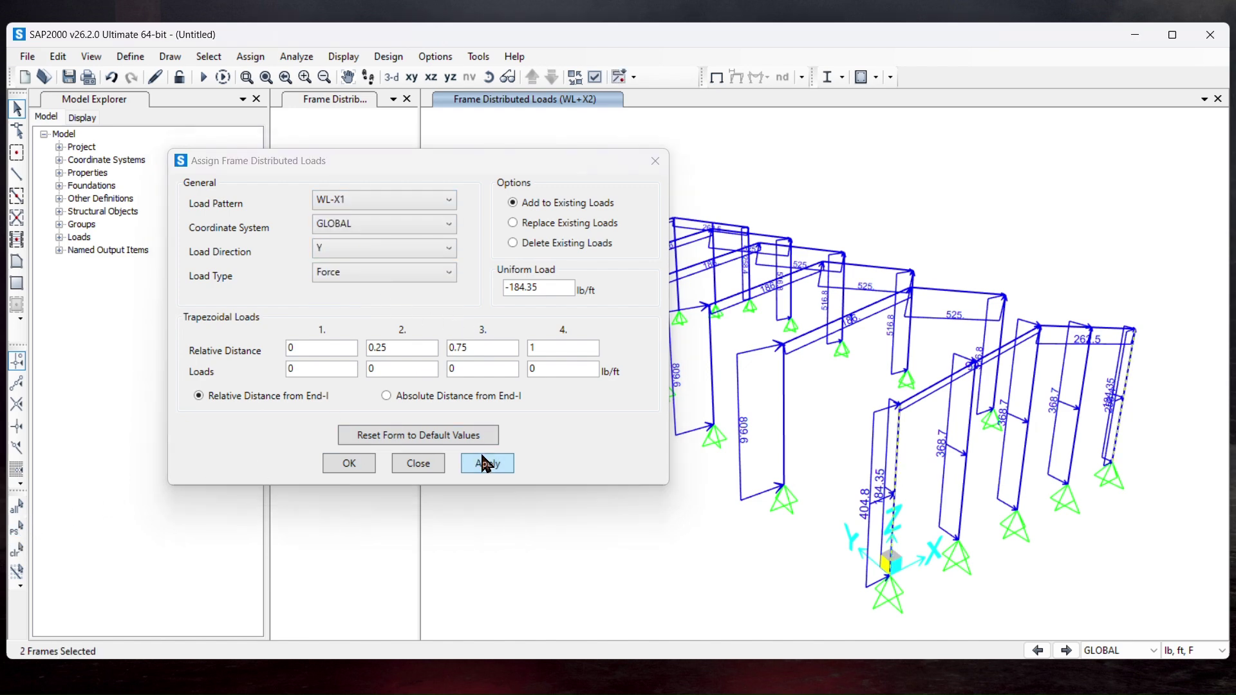
click(506, 464)
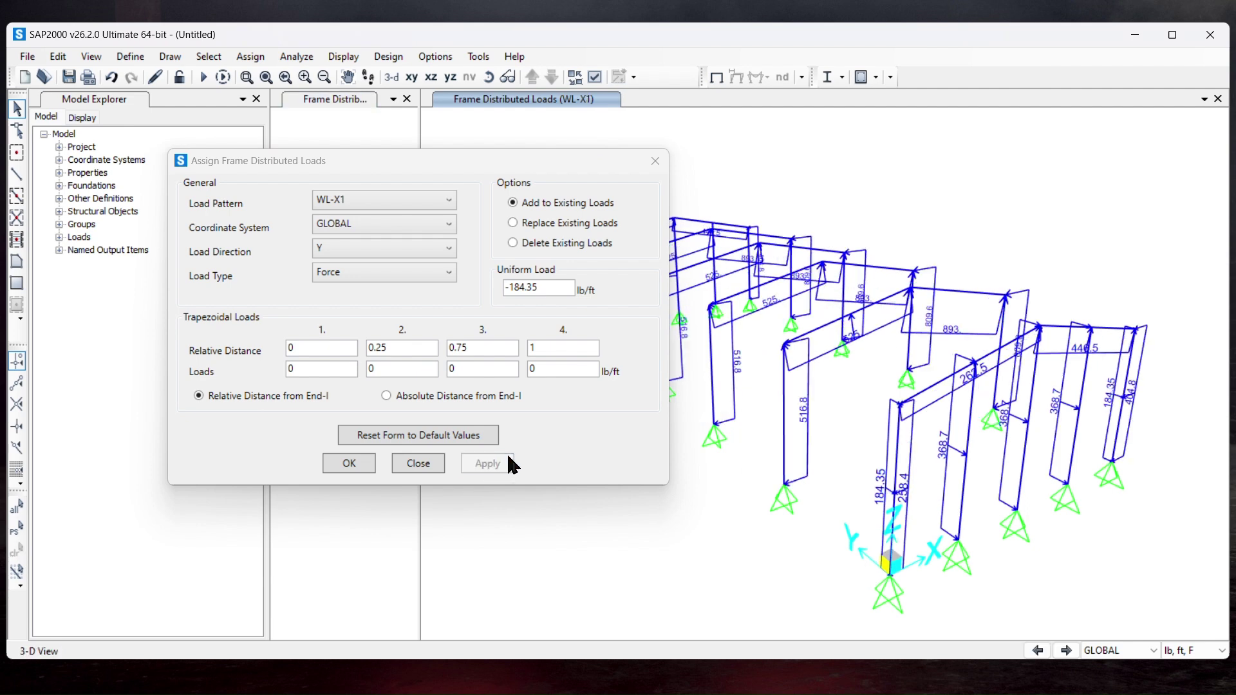
Assign the same -184.35 lb/ft global Y load to frame 1's two corner columns under WL-X2
click(407, 202)
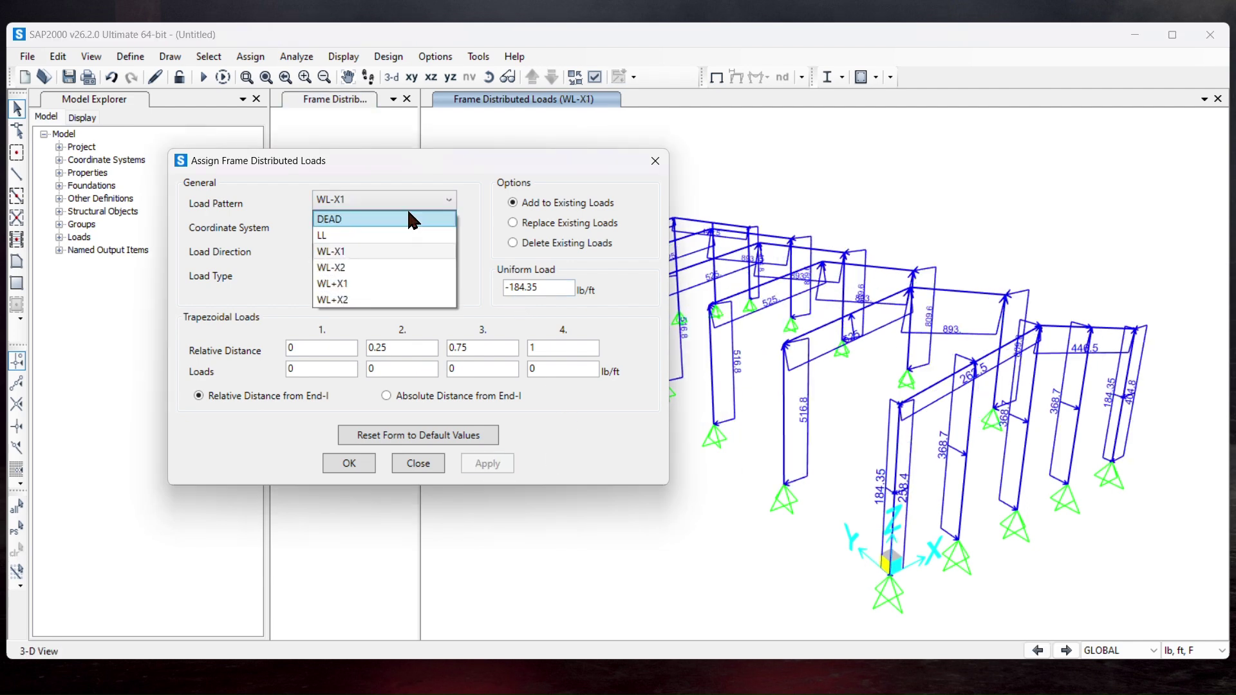
click(365, 261)
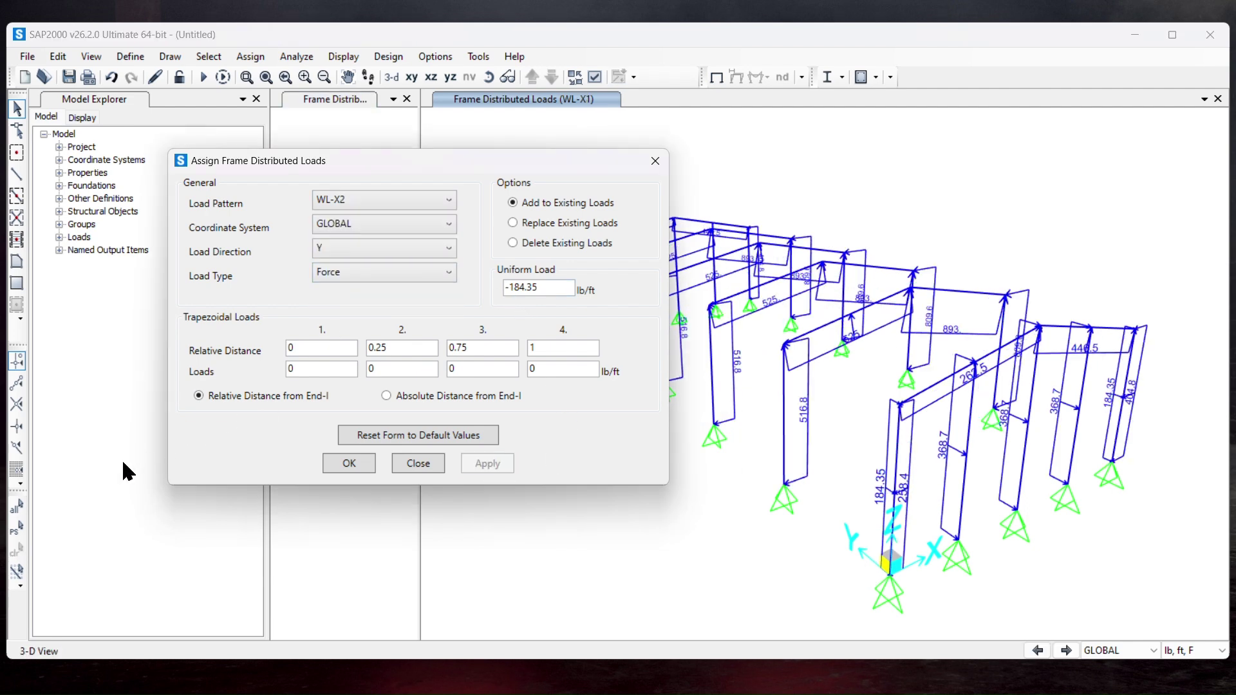
click(17, 529)
click(488, 463)
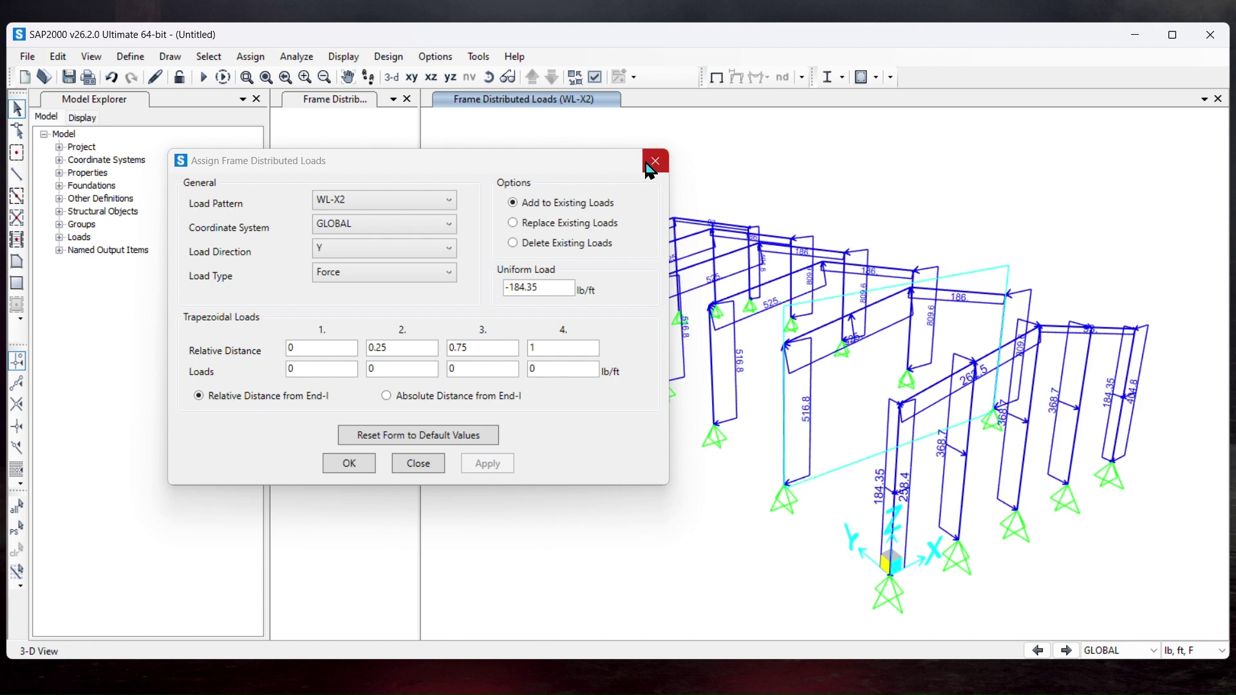
Assign a uniform 368.7 lb/ft load in global Y under WL+X1 to the three intermediate columns of the gable end opposite frame 1
drag(527, 161, 301, 244)
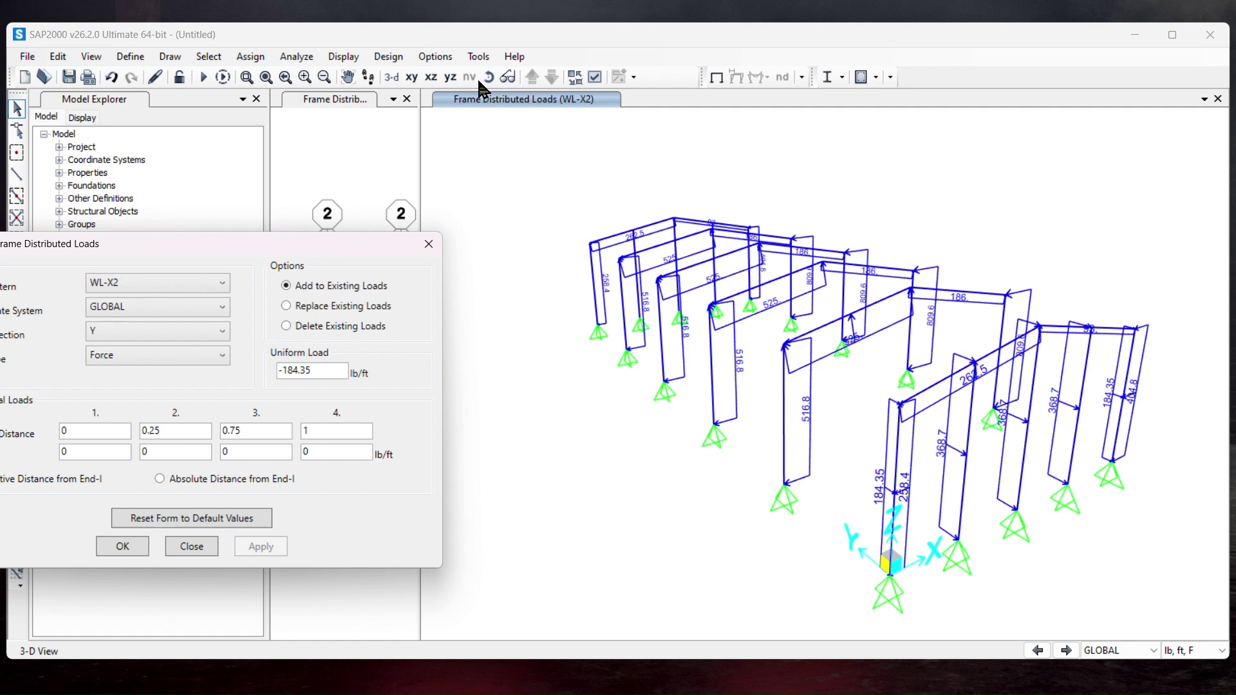
click(496, 118)
drag(509, 198, 1220, 139)
click(489, 77)
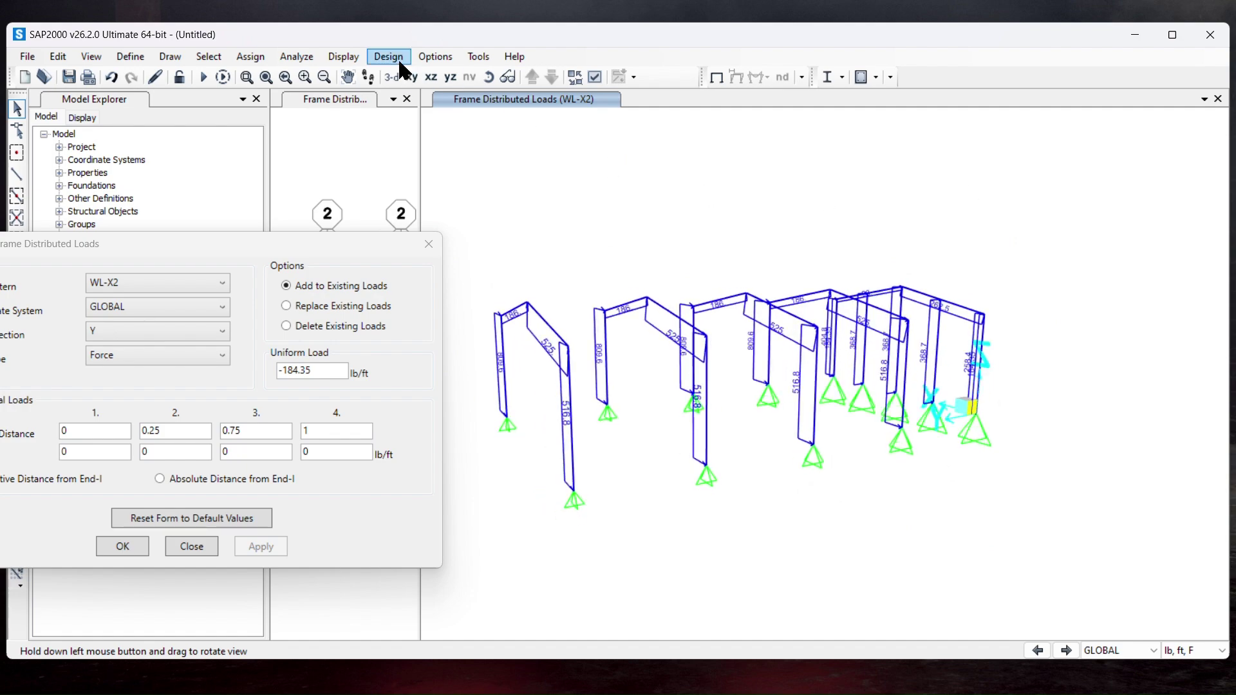
drag(495, 241, 828, 267)
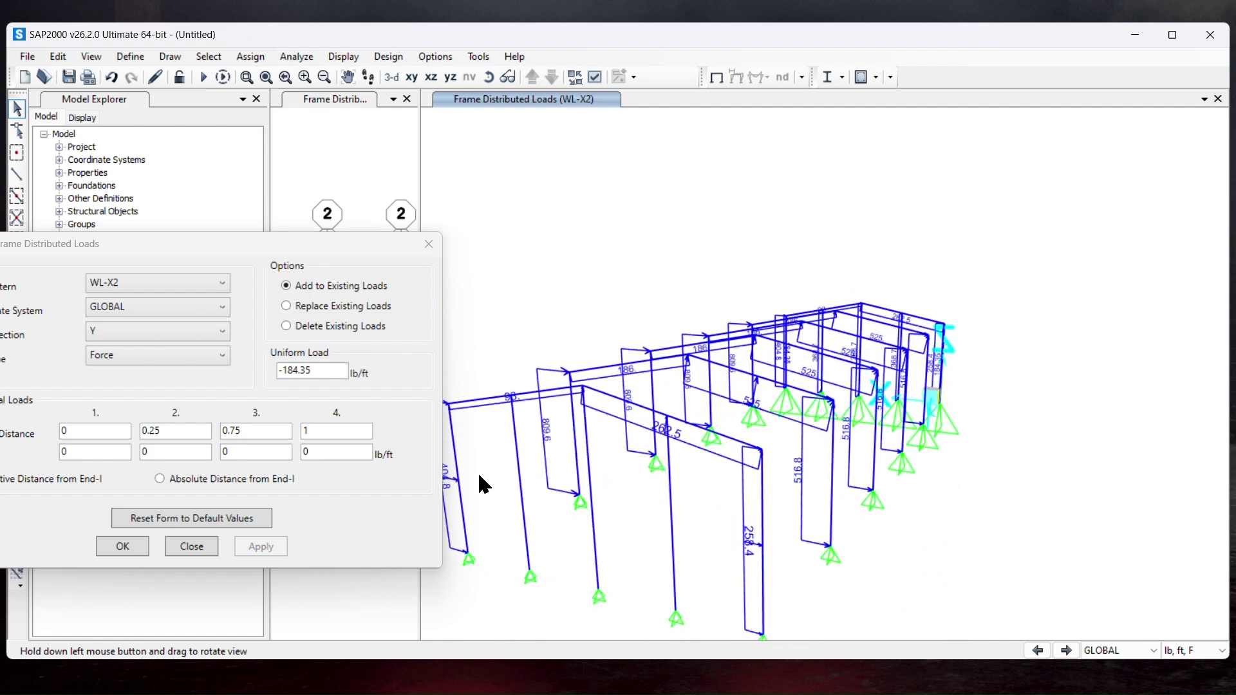
click(518, 474)
click(592, 494)
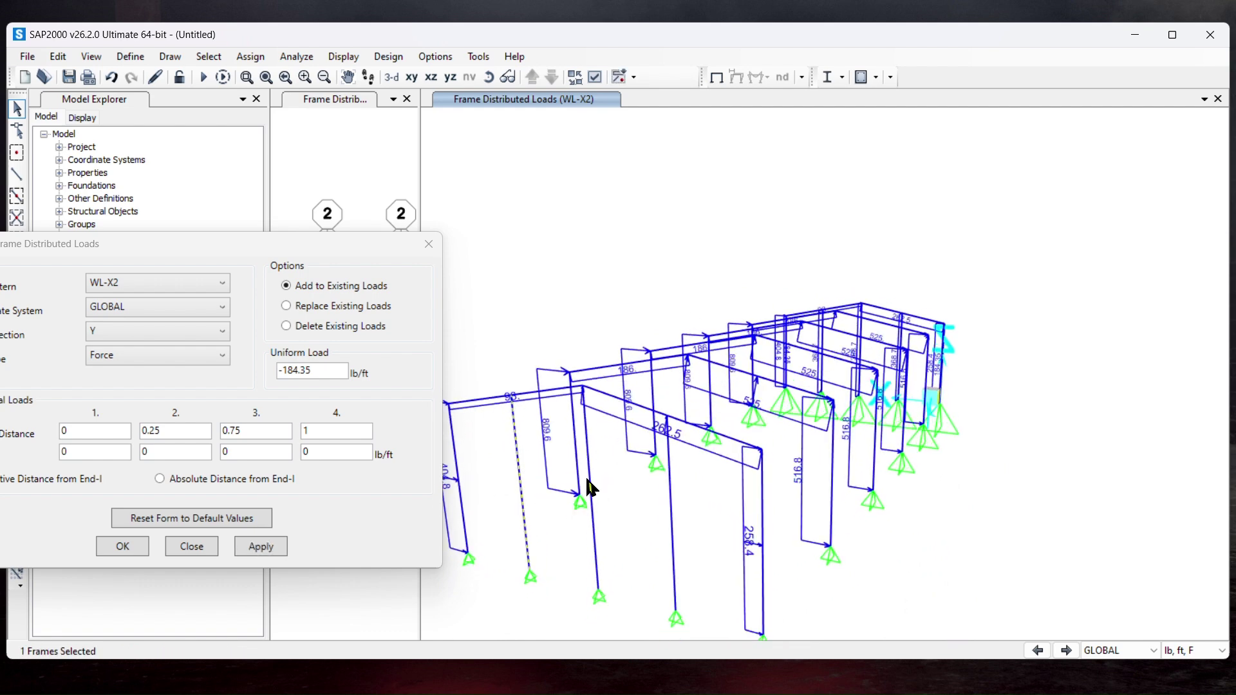
click(669, 489)
click(670, 493)
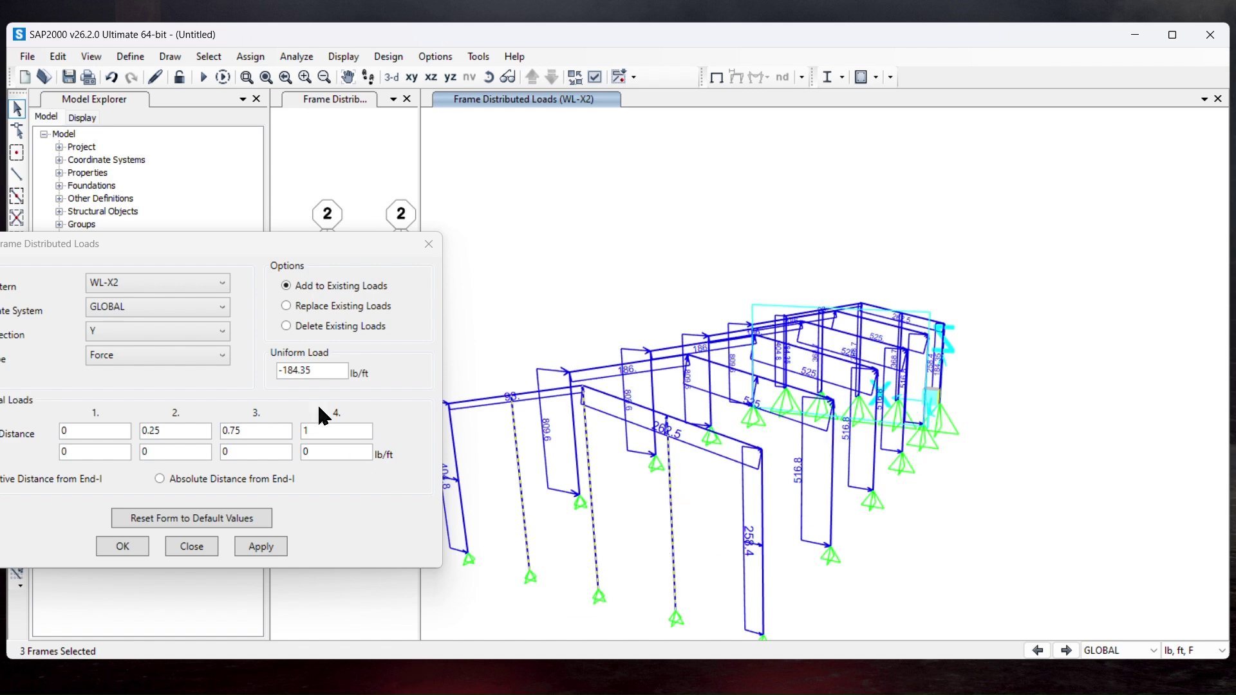
drag(204, 256, 231, 191)
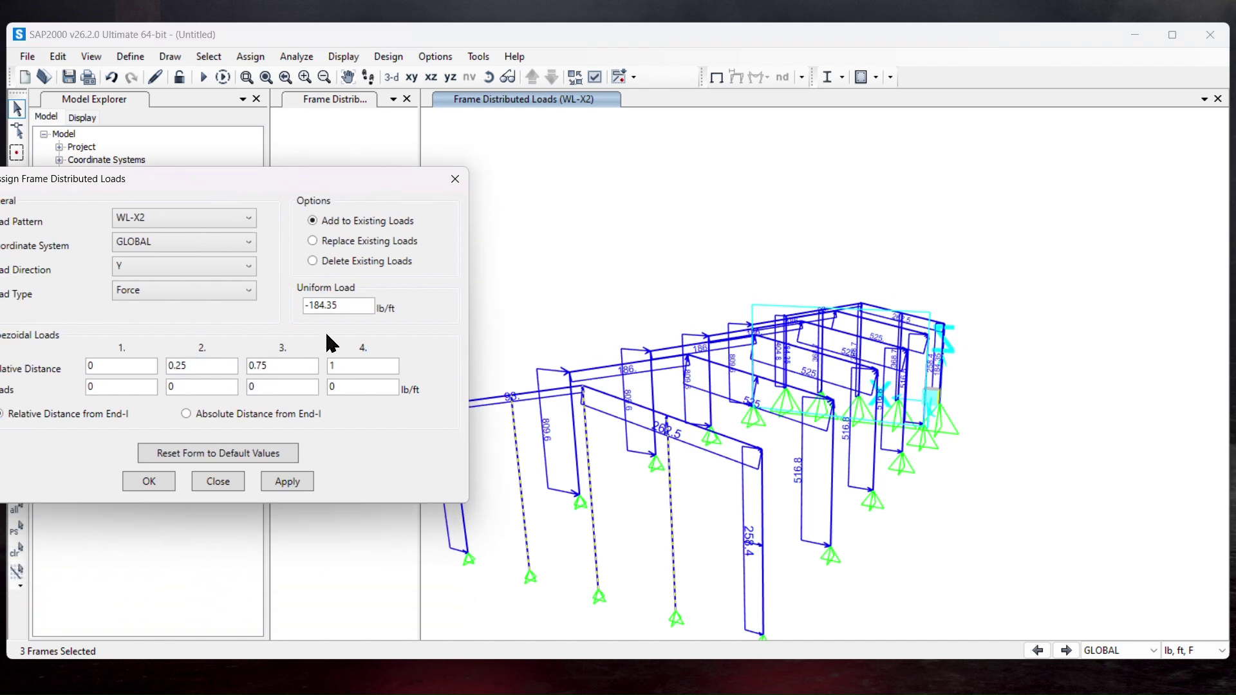
click(310, 305)
key(Delete)
key(BackSpace)
text(1)
text(*2)
key(Return)
click(232, 217)
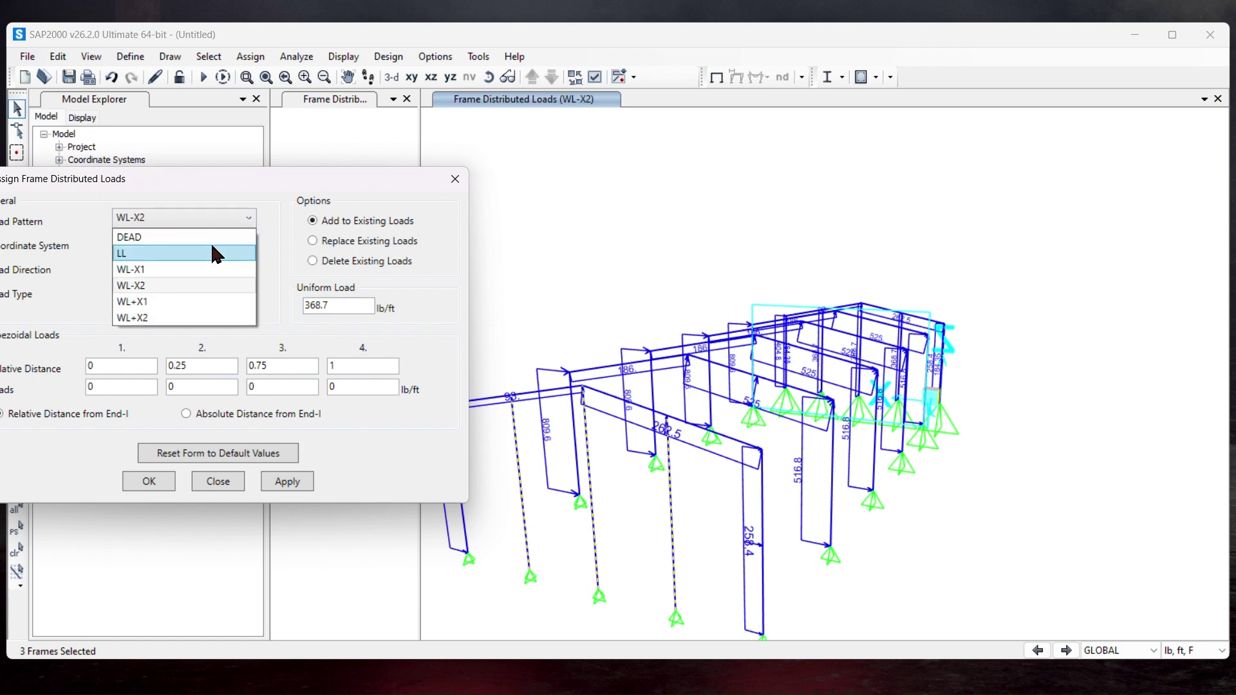
click(168, 304)
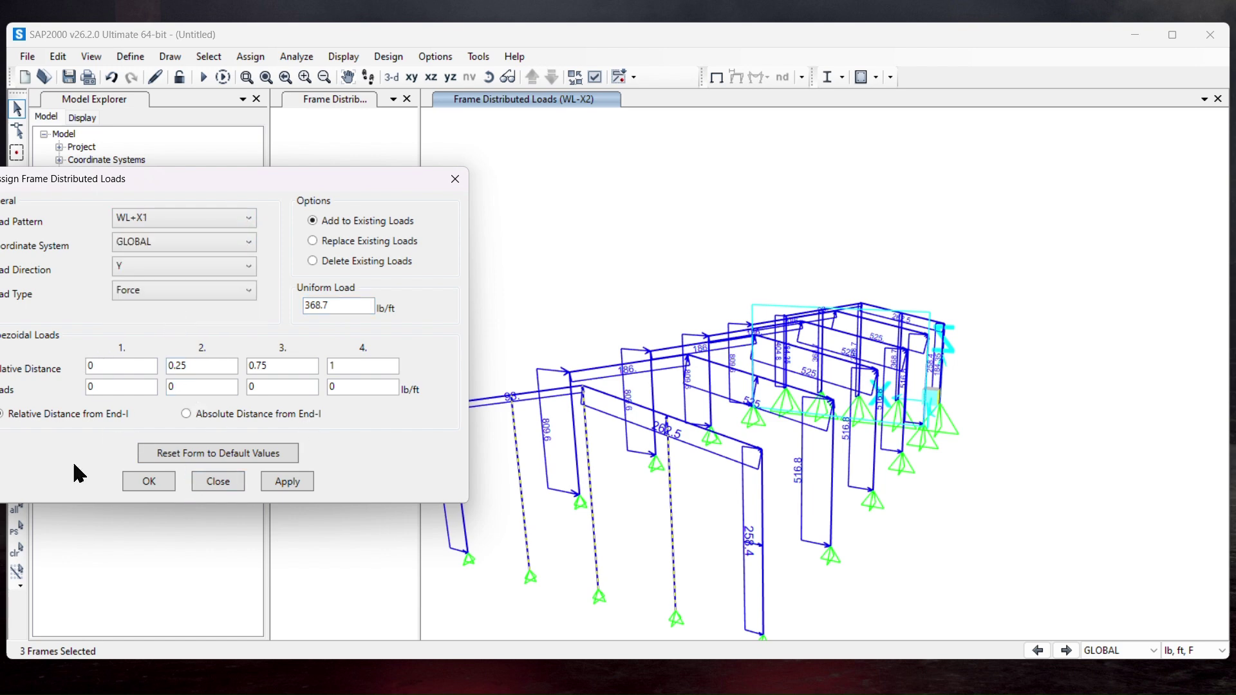
click(290, 487)
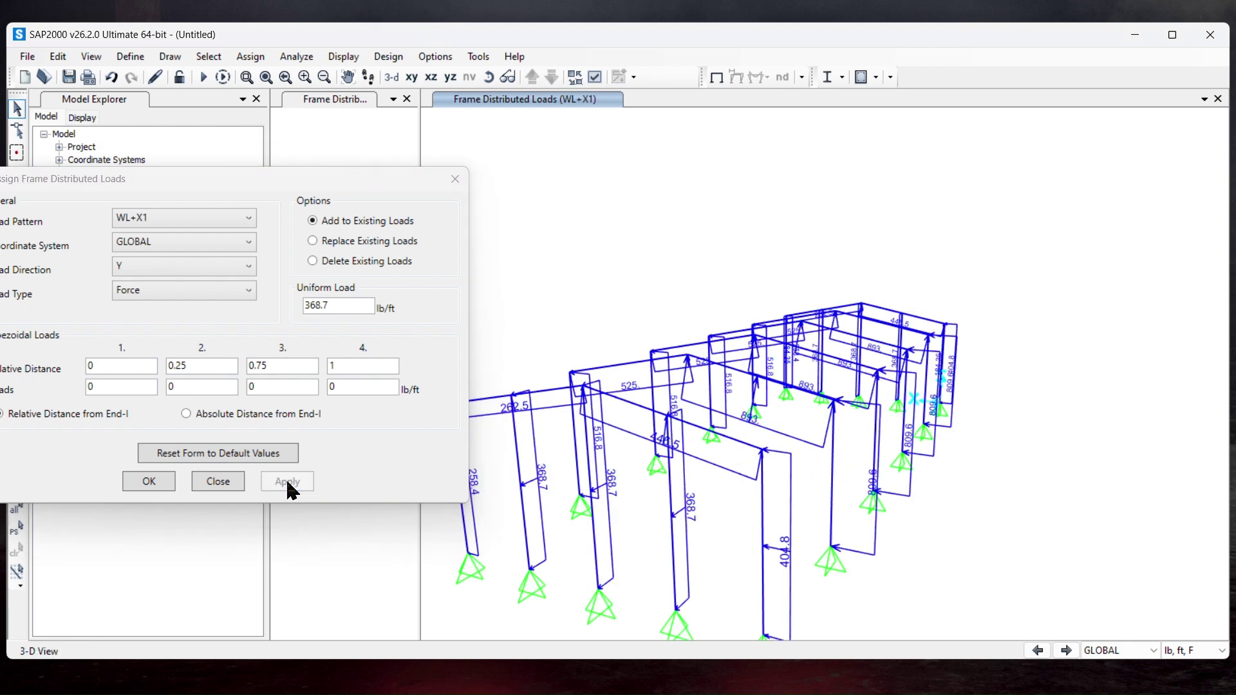
Assign the same 368.7 lb/ft global Y load to the opposite gable end's three intermediate columns under WL+X2
click(20, 534)
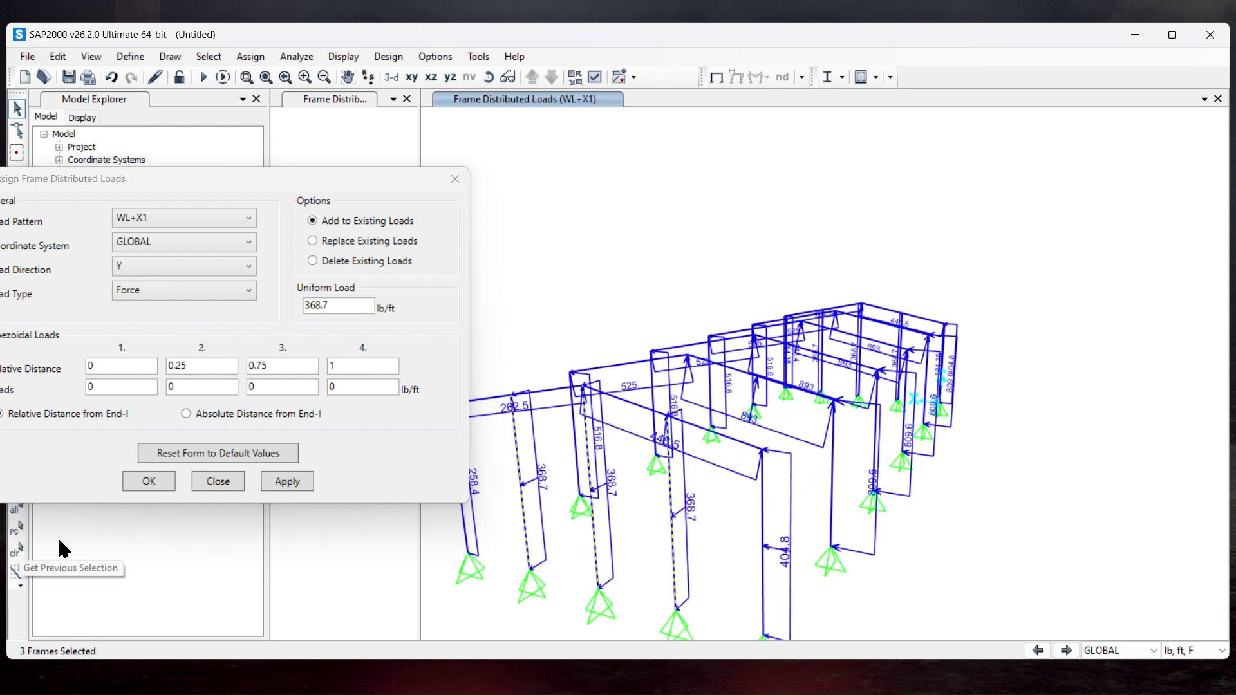
click(189, 218)
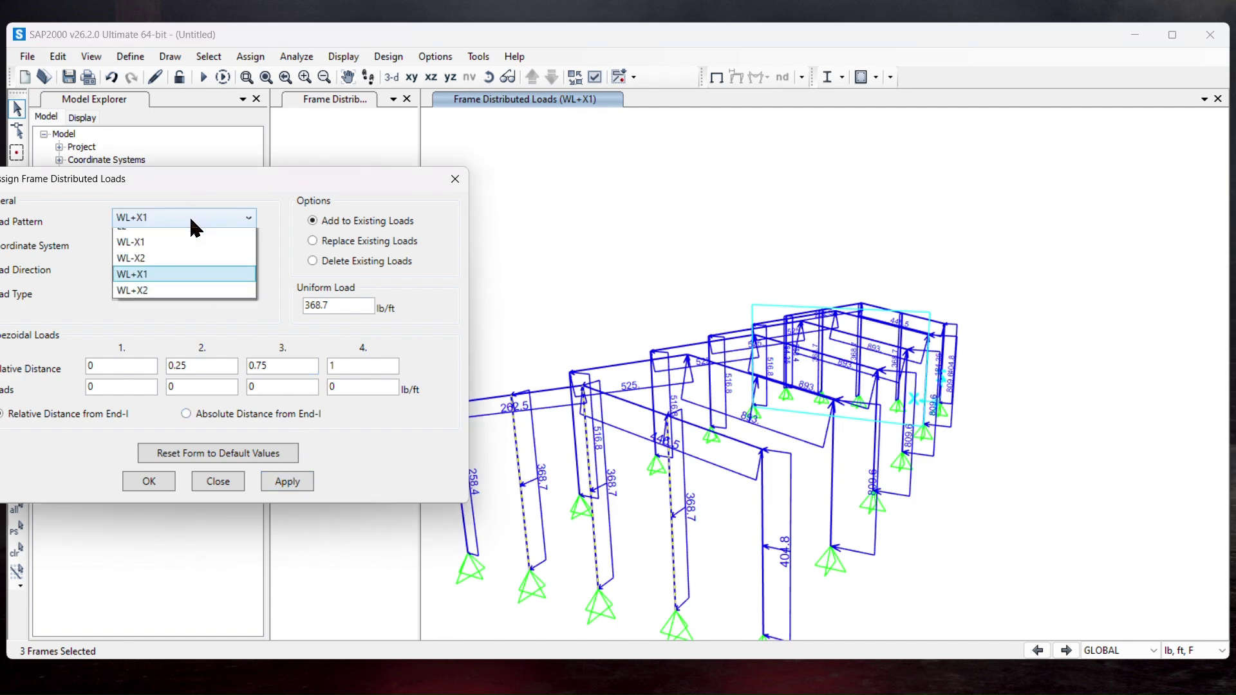
click(177, 341)
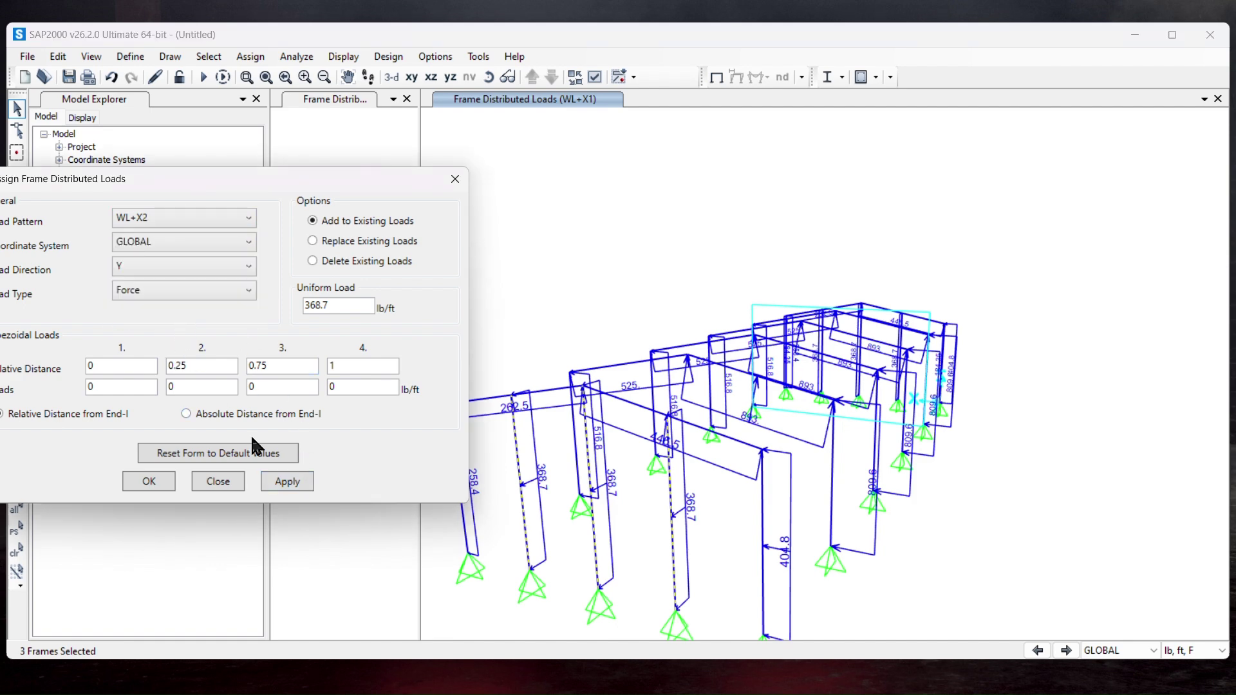
click(287, 482)
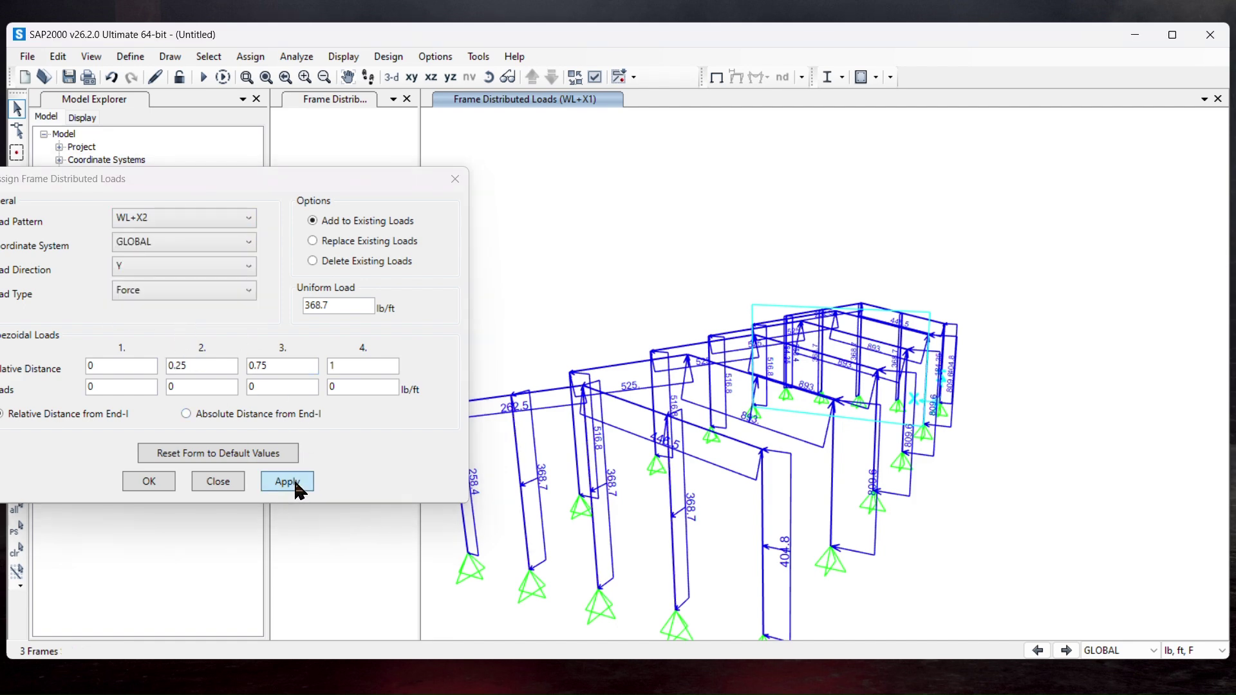
Assign the same 368.7 lb/ft global Y load to the opposite gable end's three intermediate columns under WL-X1
click(191, 218)
click(175, 267)
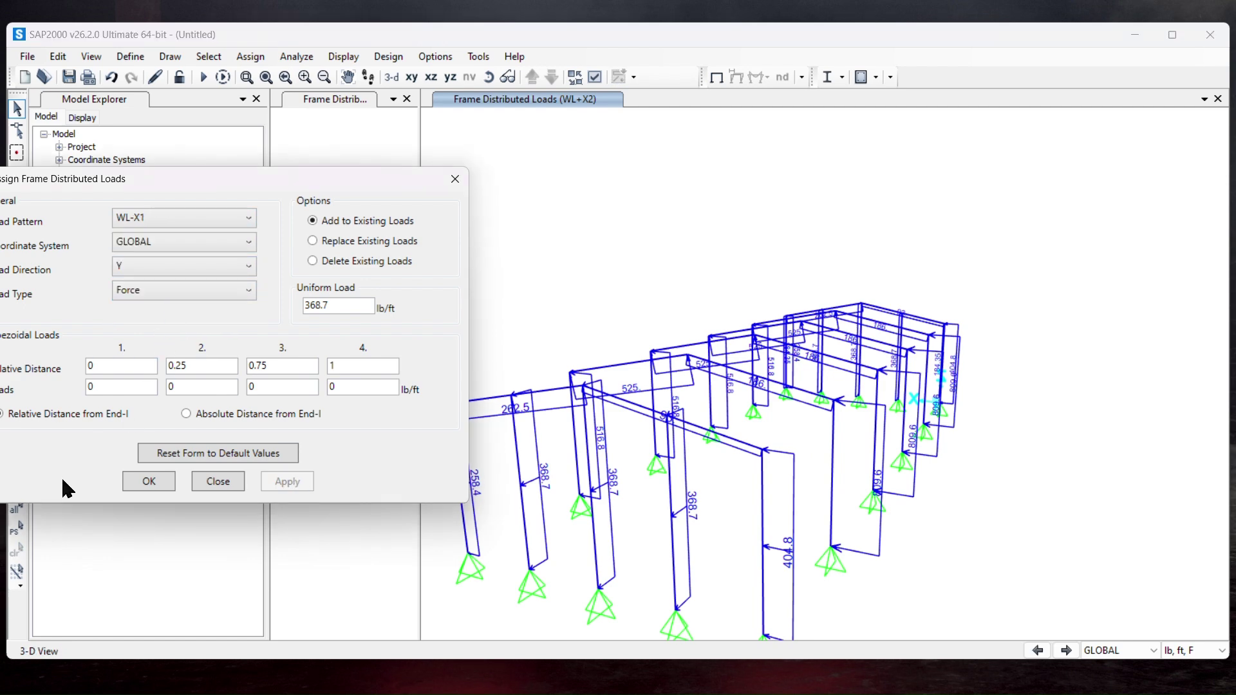
click(16, 531)
click(309, 482)
Assign the same 368.7 lb/ft global Y load to the opposite gable end's three intermediate columns under WL-X2
click(219, 220)
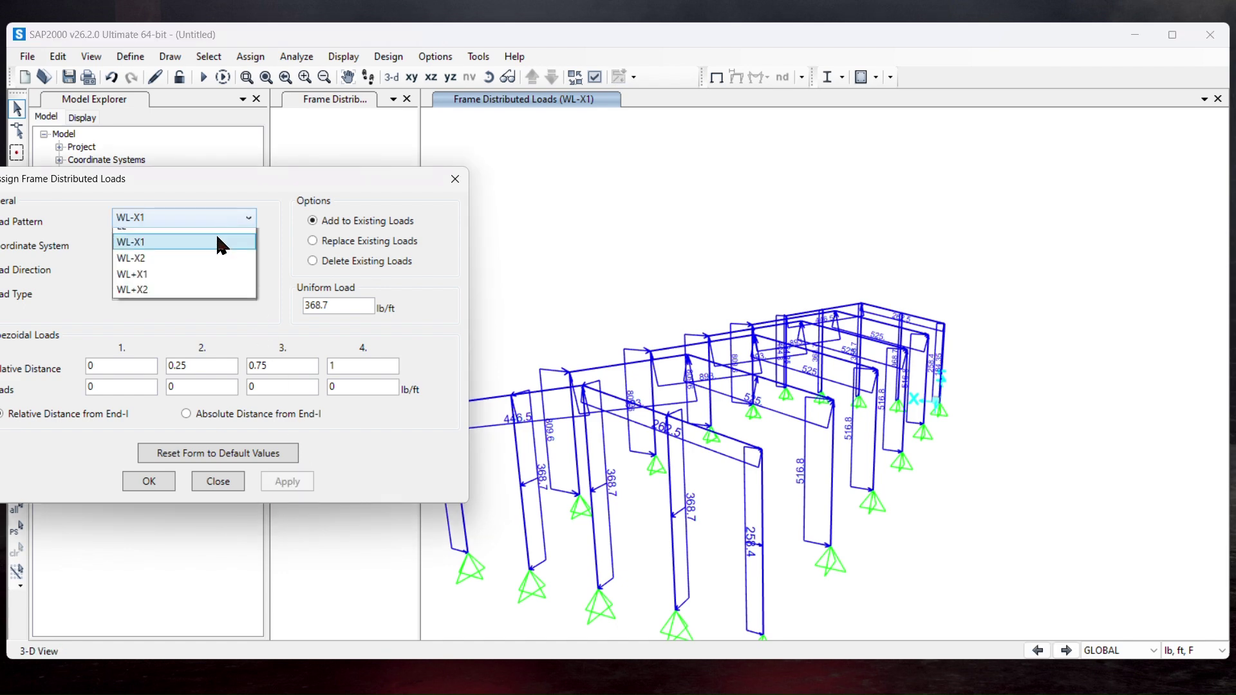
click(196, 284)
click(16, 532)
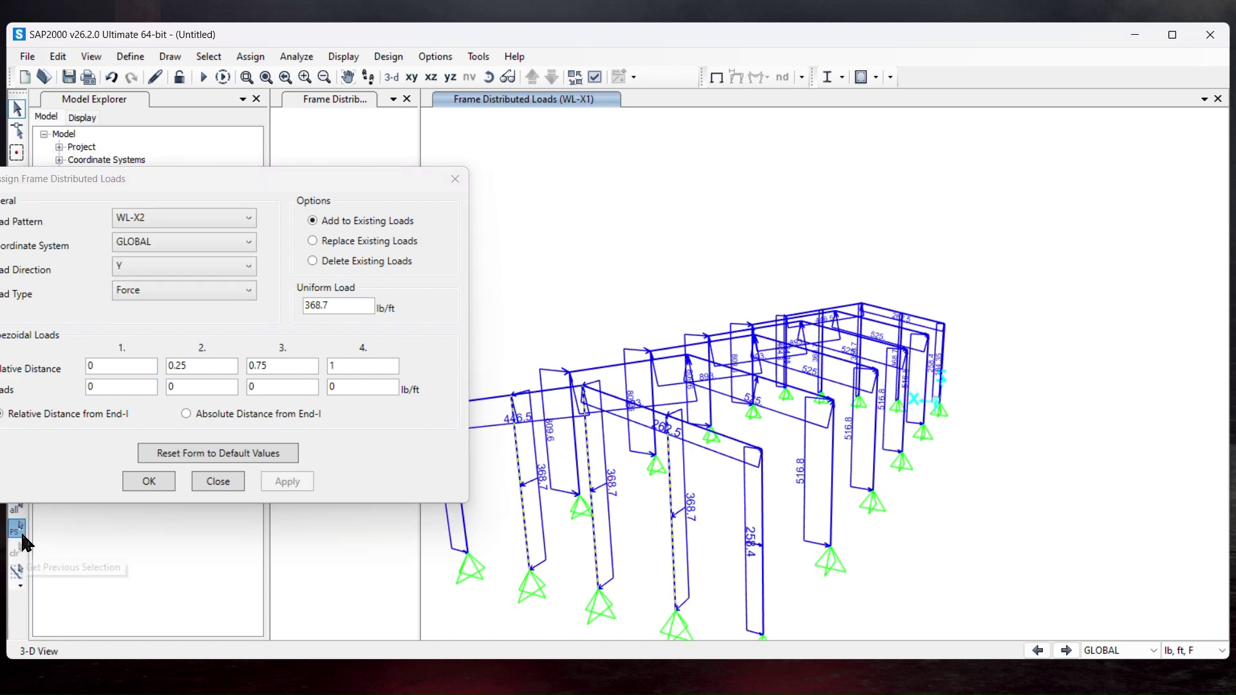
click(299, 486)
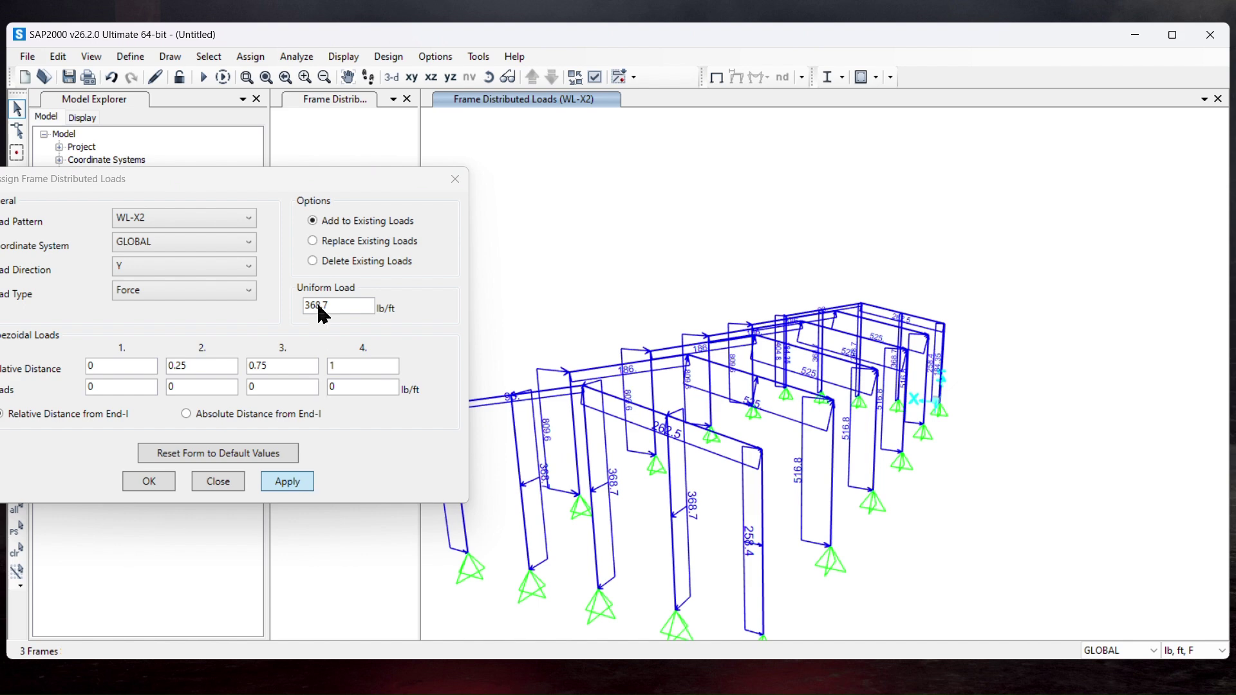
Assign half of 368.7 lb/ft, 184.35 lb/ft, in global Y to the opposite gable end's two corner columns under WL+X2
drag(333, 182, 213, 164)
click(461, 475)
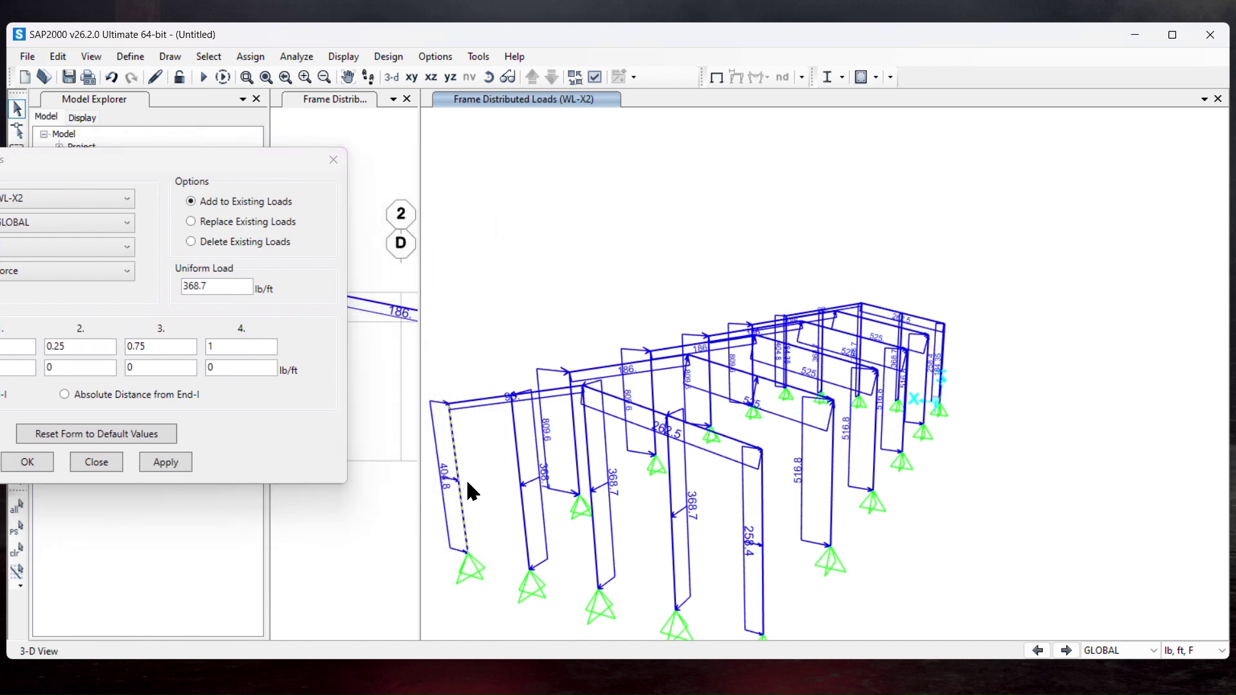
click(763, 525)
click(109, 201)
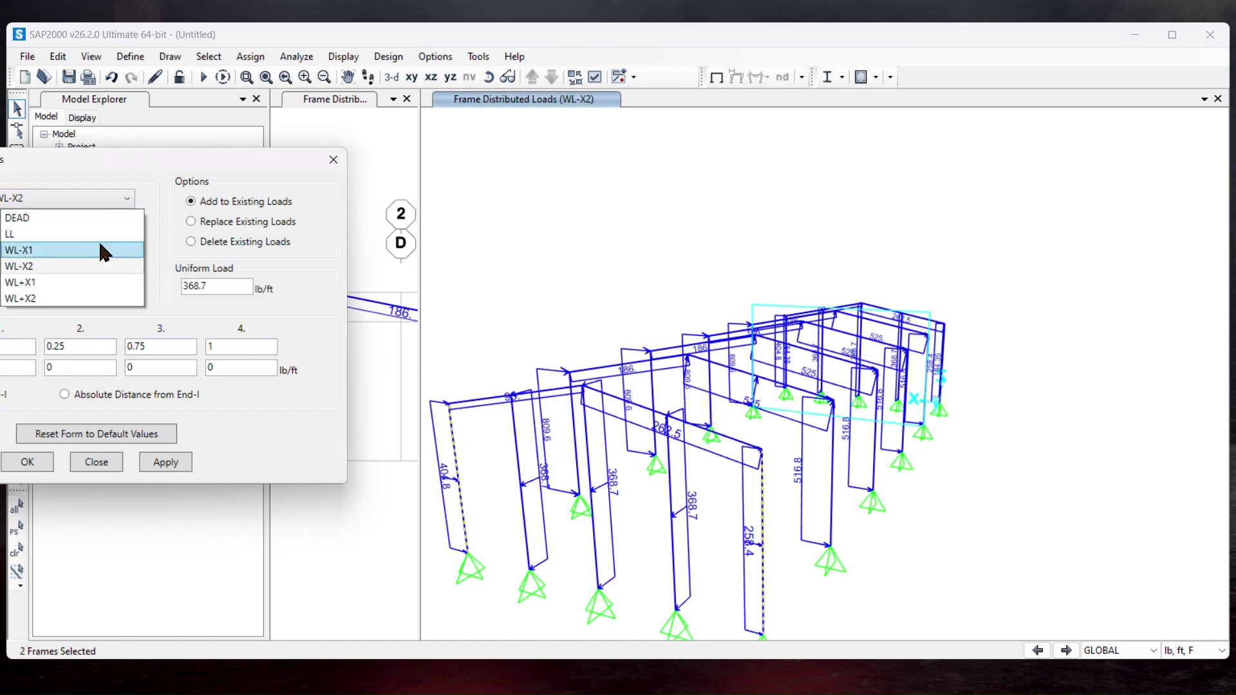
click(91, 298)
click(219, 292)
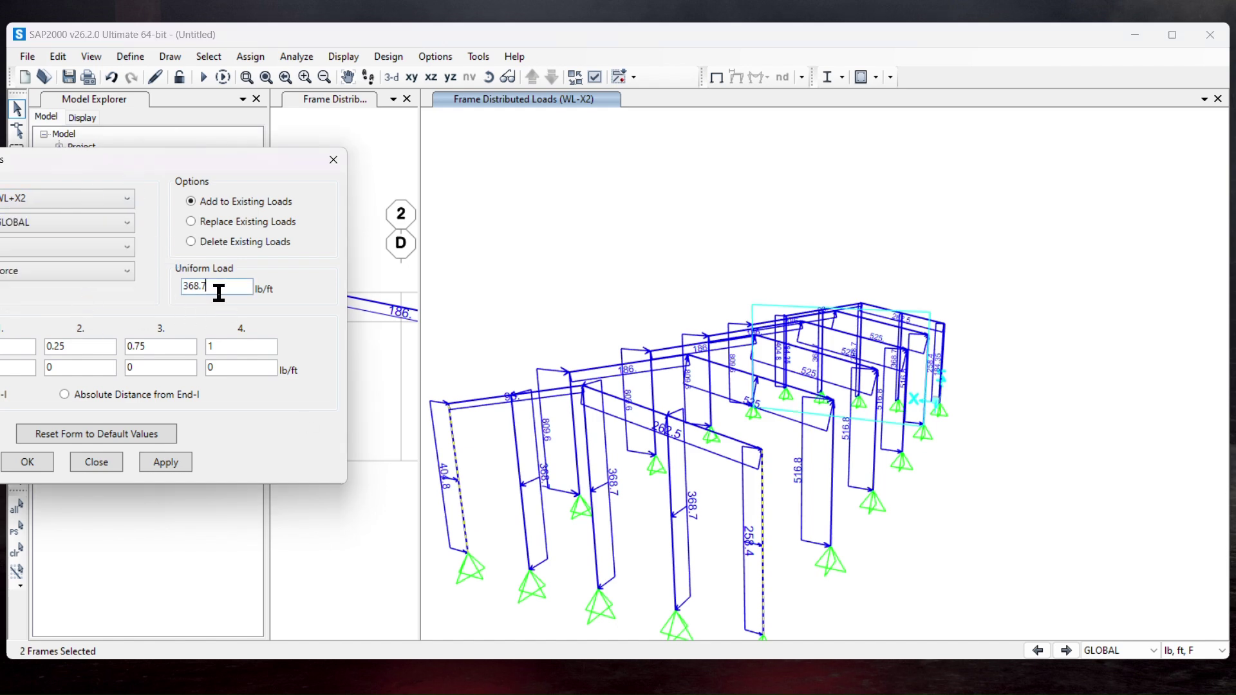
text(/2)
click(166, 462)
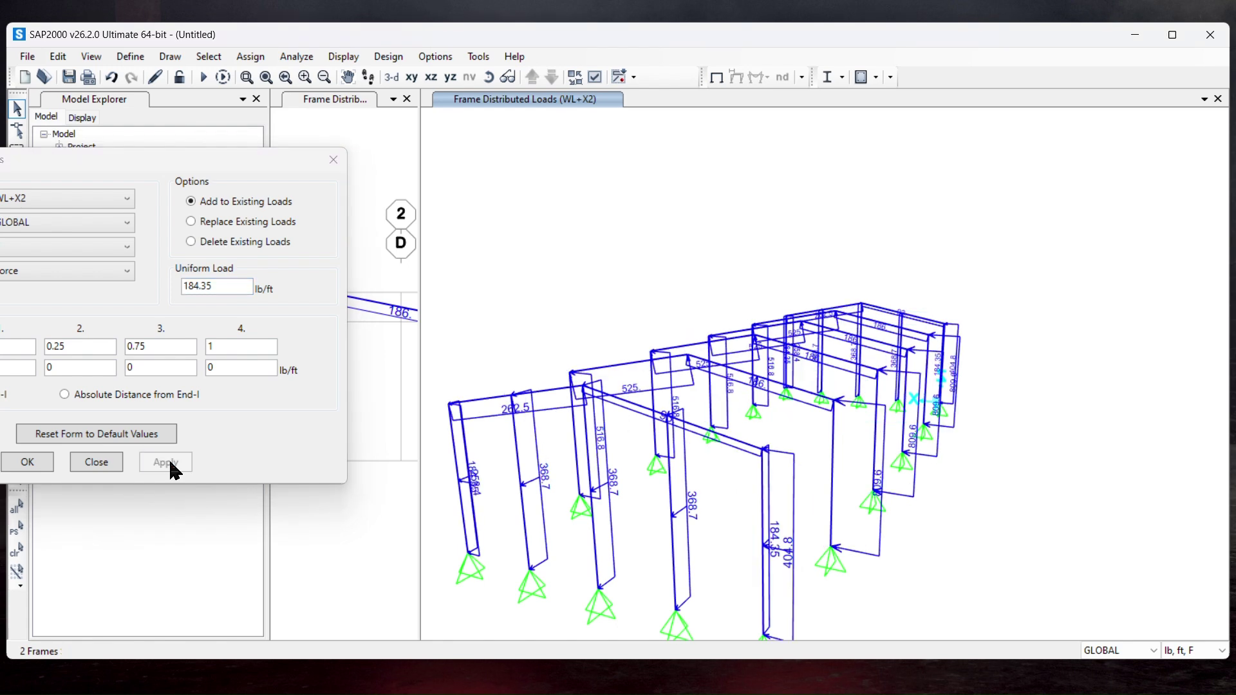
Assign the same 184.35 lb/ft global Y load to the opposite gable end's two corner columns under WL+X1
click(71, 204)
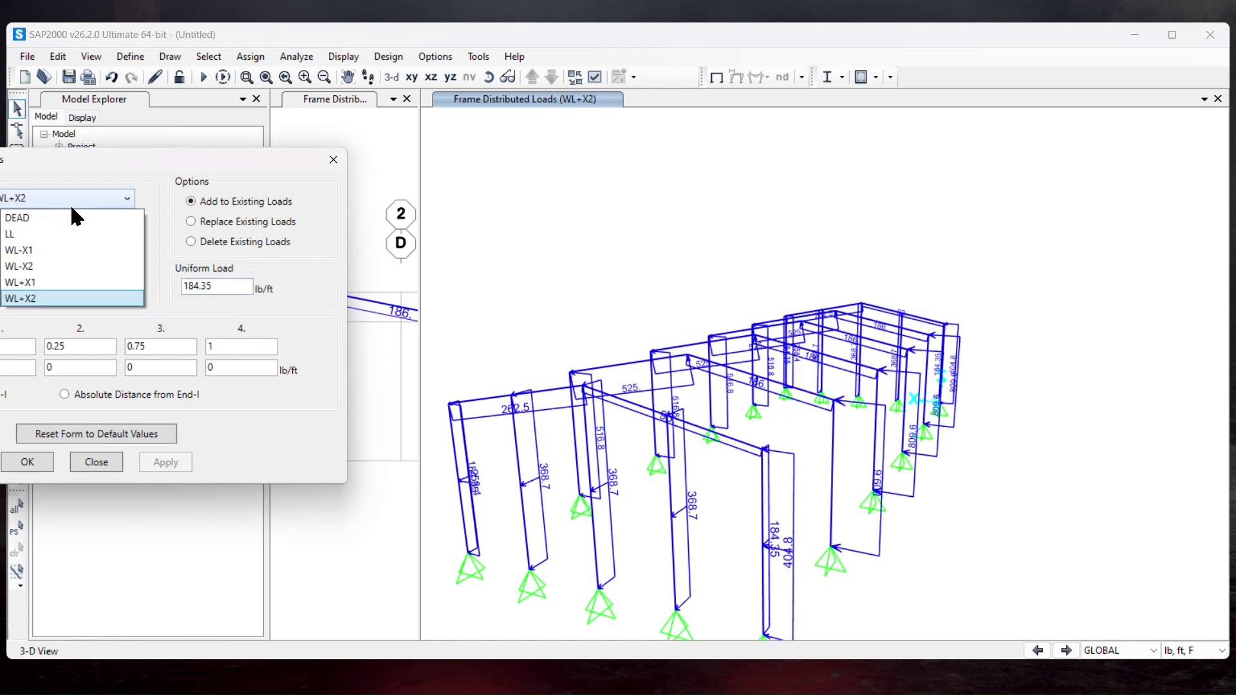
click(63, 282)
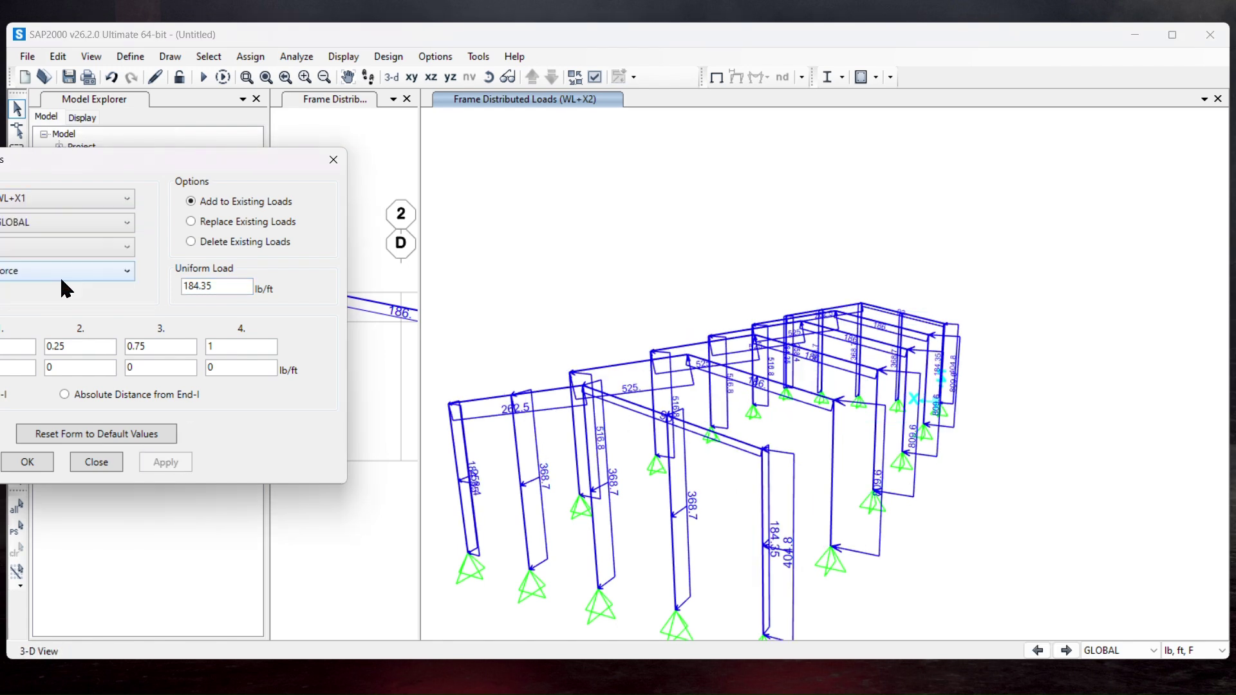
click(17, 532)
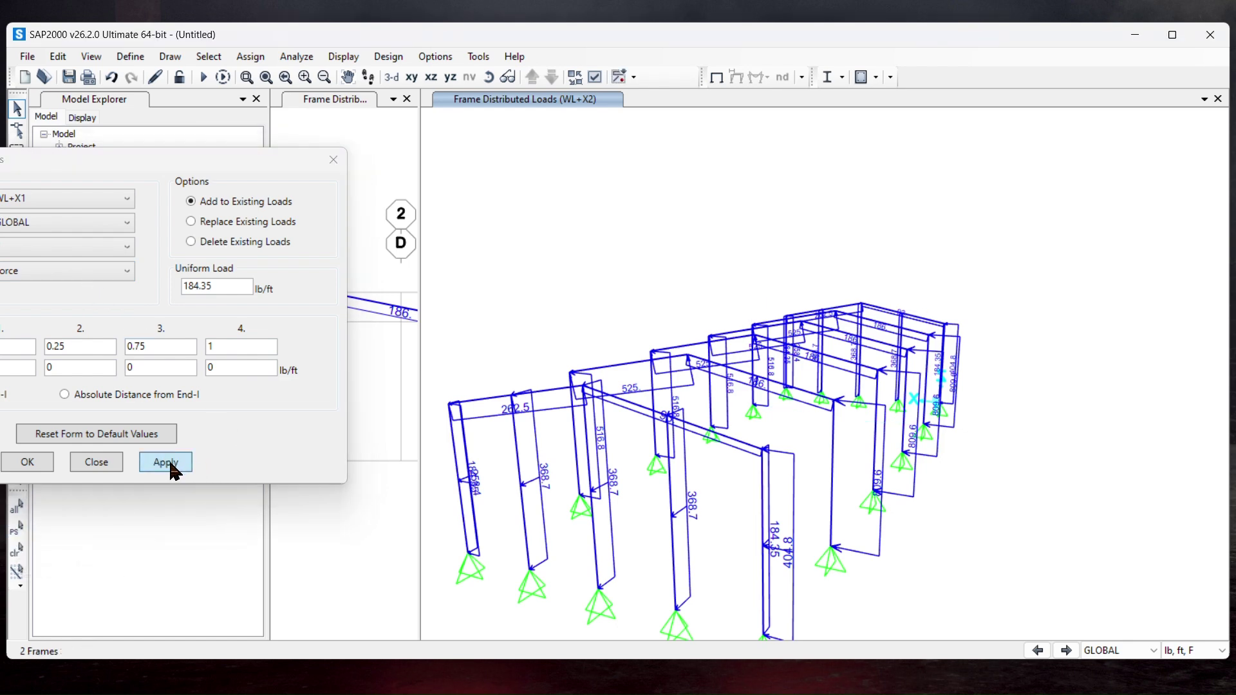
click(166, 462)
Assign the same 184.35 lb/ft global Y load to the opposite gable end's two corner columns under WL-X1
click(91, 199)
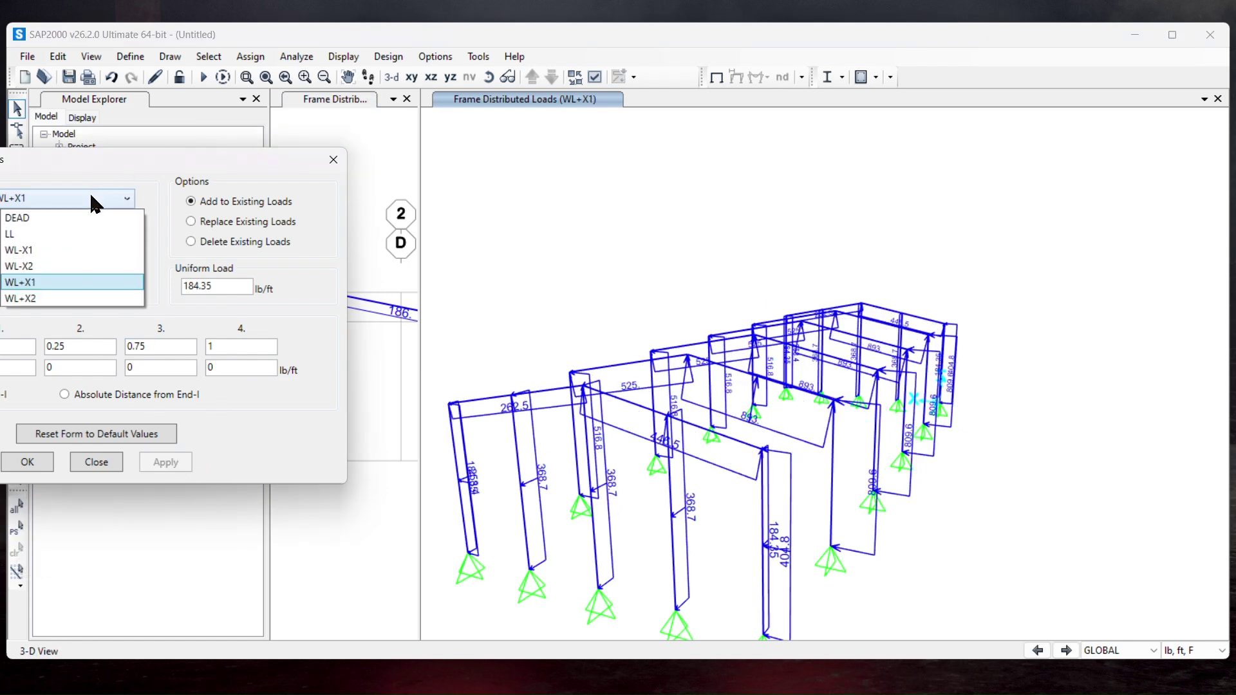
click(75, 252)
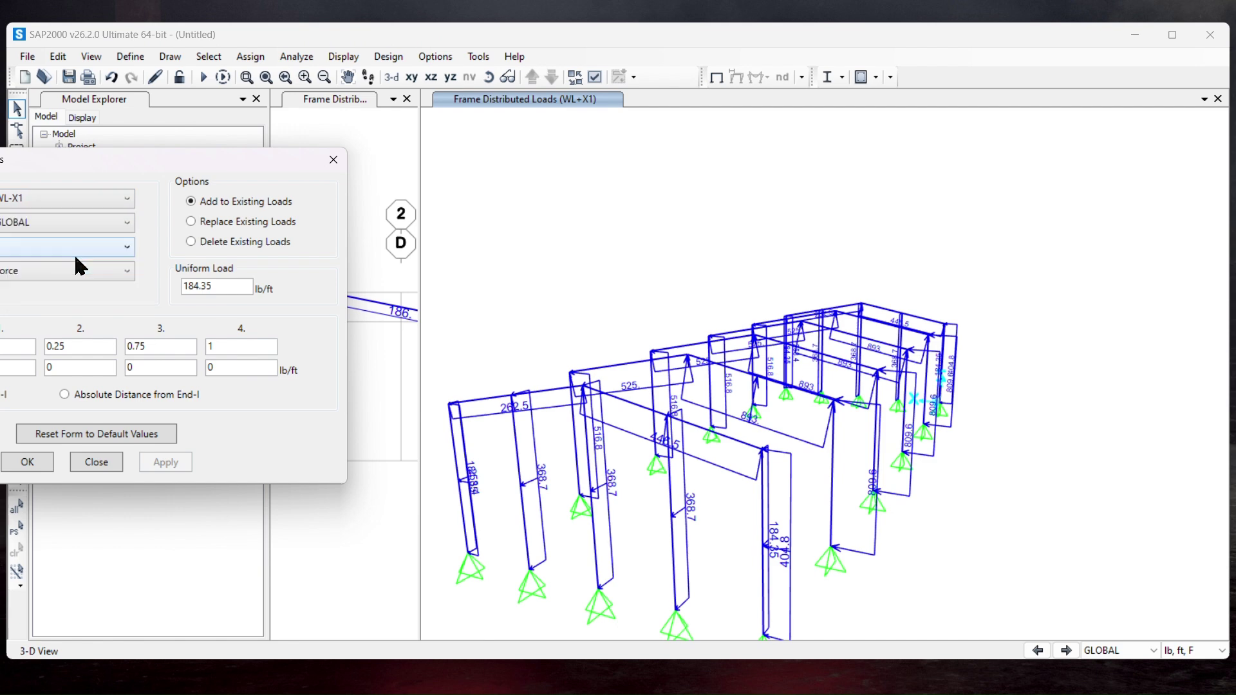
click(17, 532)
click(169, 462)
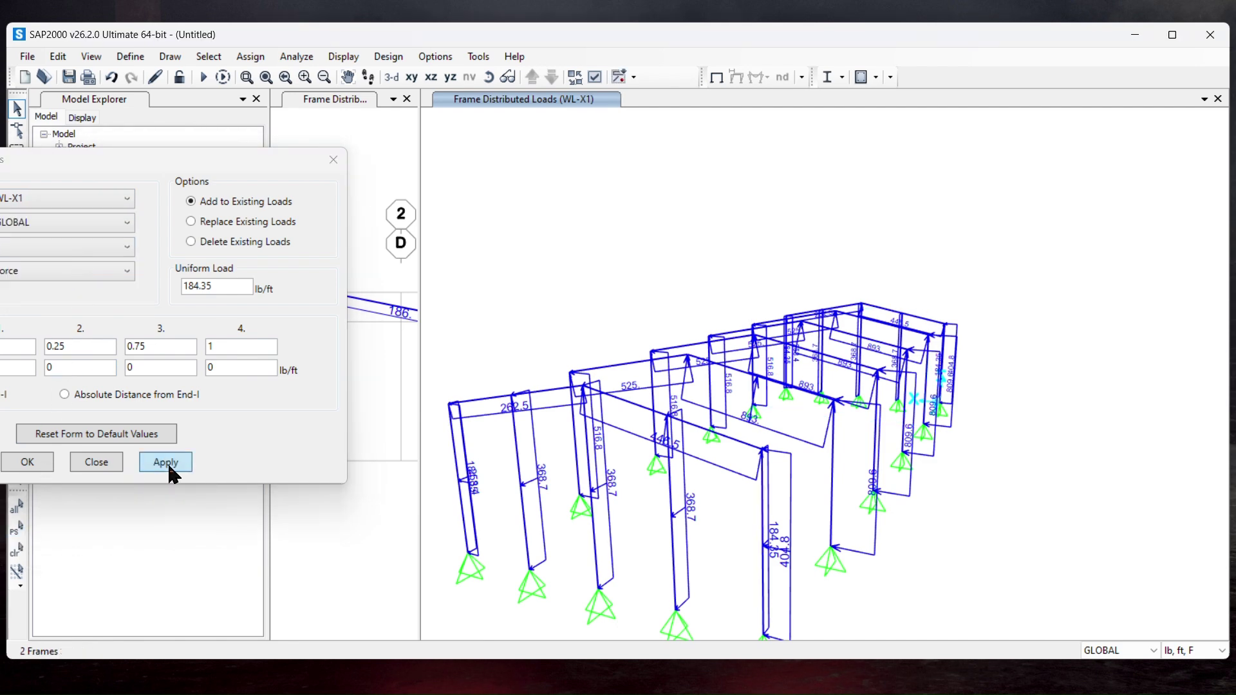
Assign the same 184.35 lb/ft global Y load to the opposite gable end's two corner columns under WL-X2 and finish the load assignment
click(58, 199)
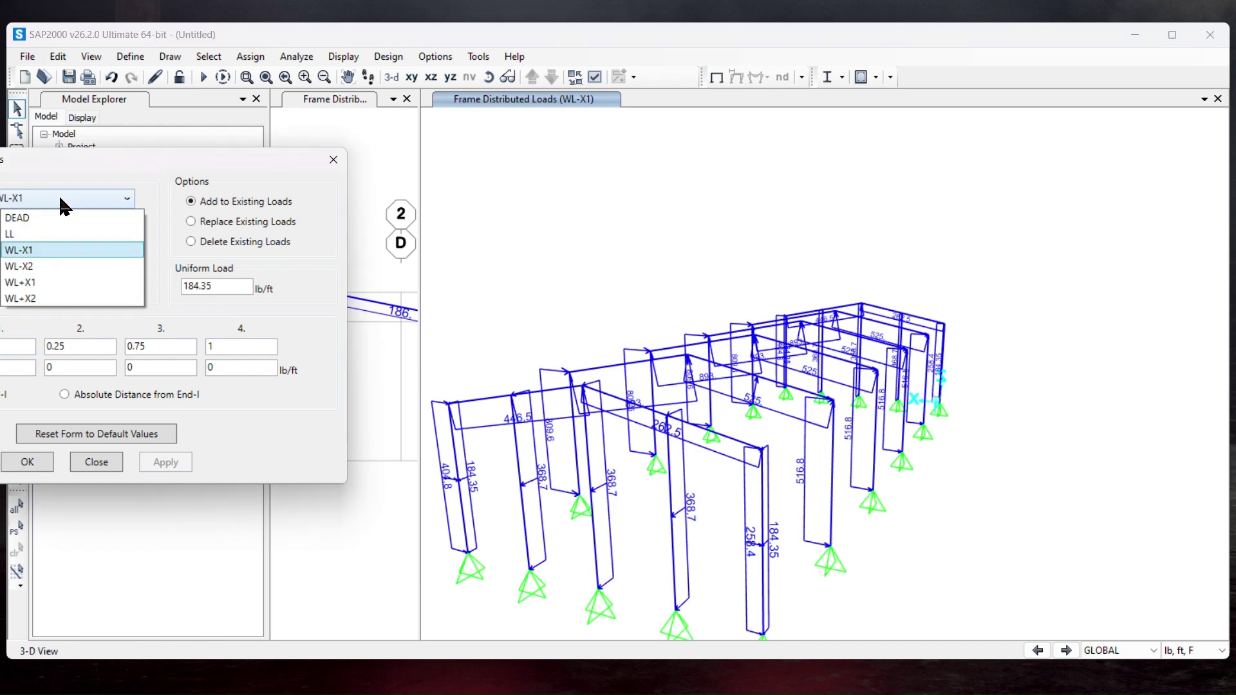
click(49, 267)
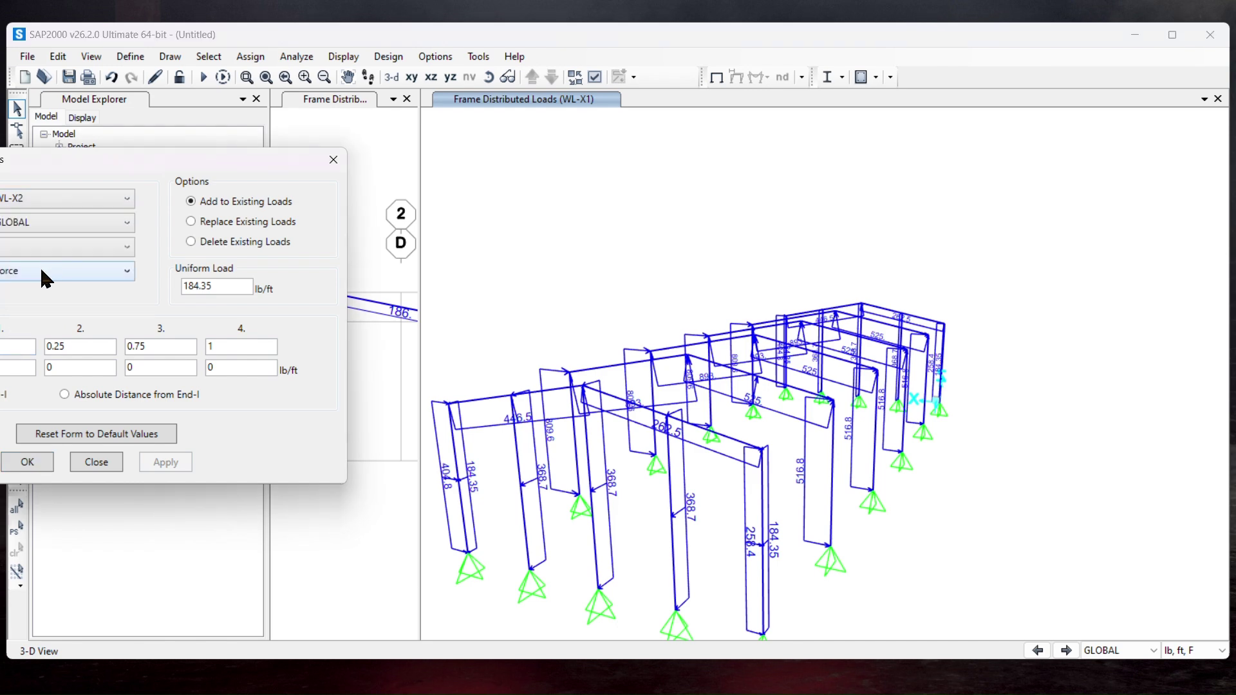
click(17, 532)
click(157, 458)
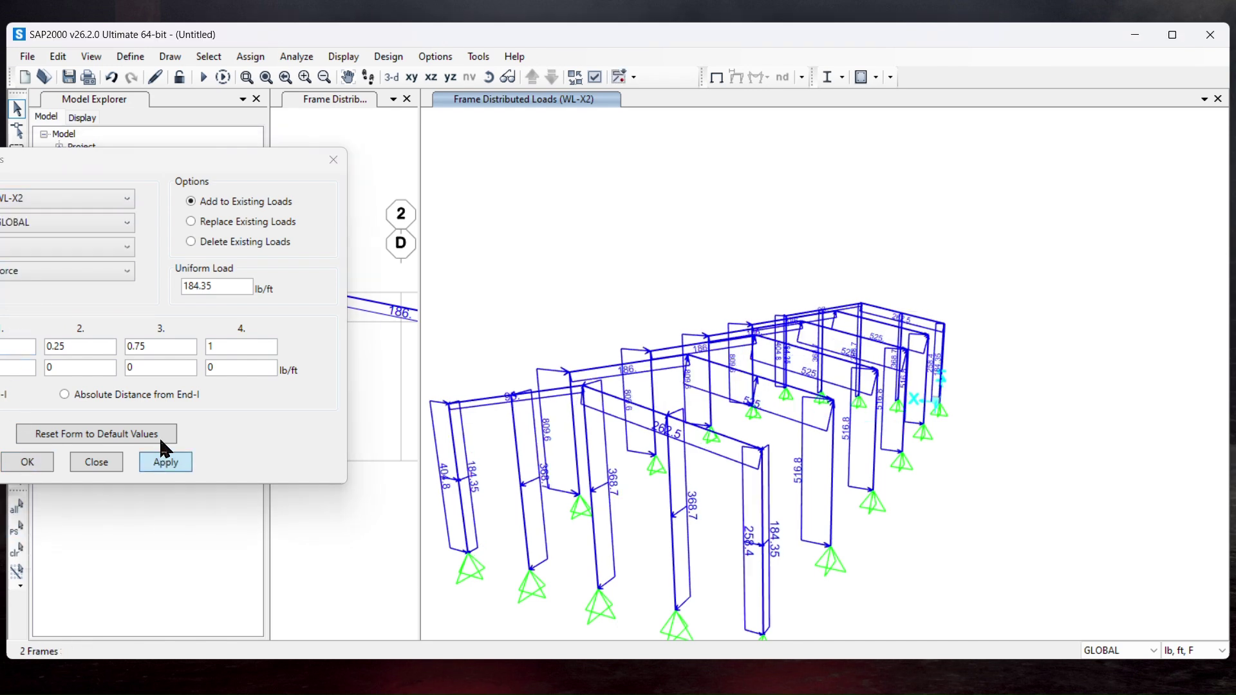
click(26, 463)
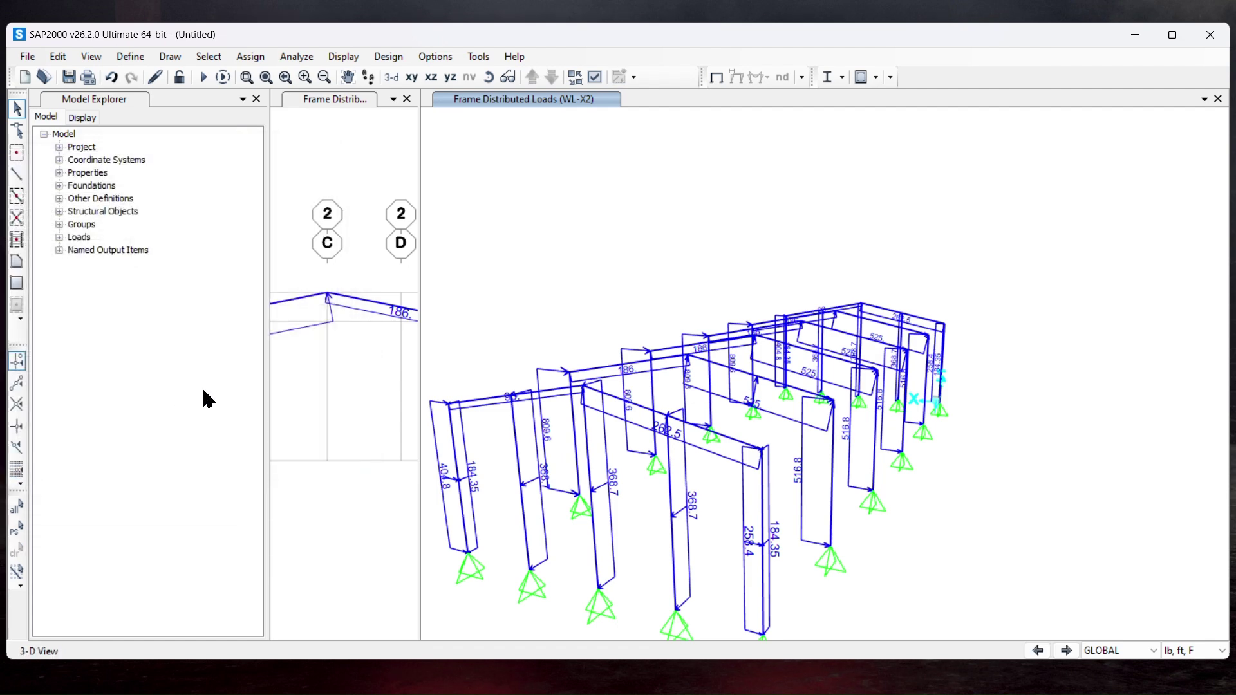
Review the loads assigned to a corner column of the opposite gable end under all four wind load patterns
click(456, 444)
right_click(455, 445)
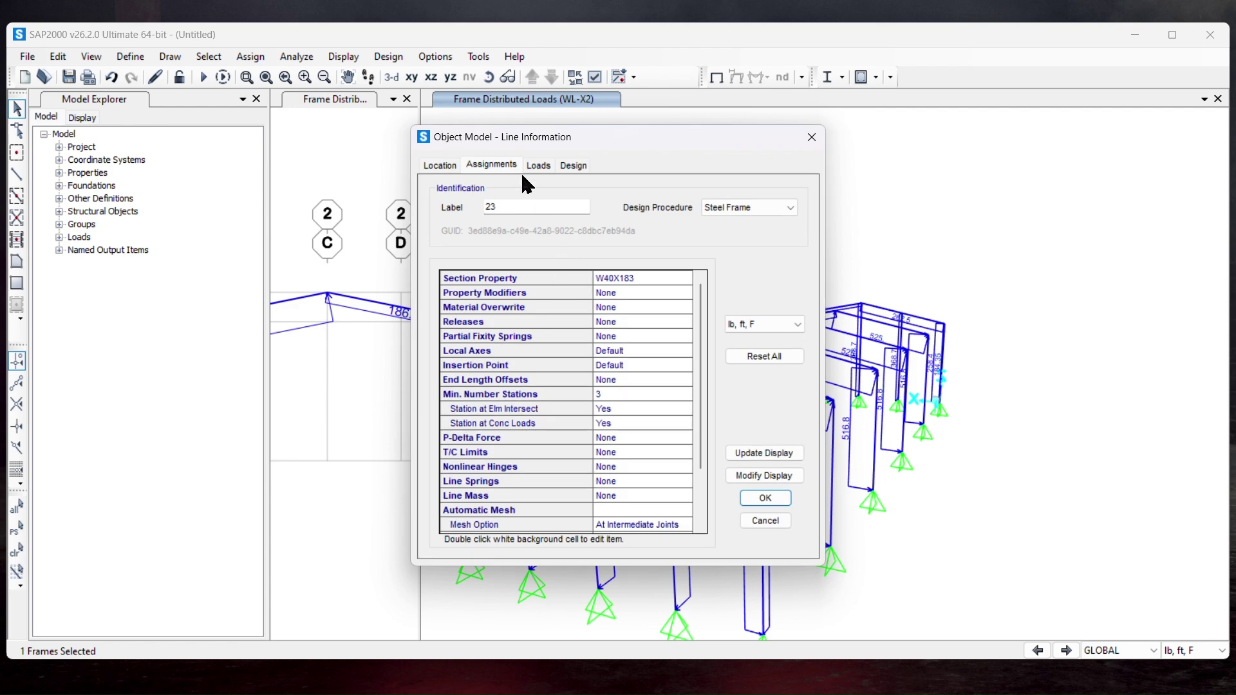
click(536, 165)
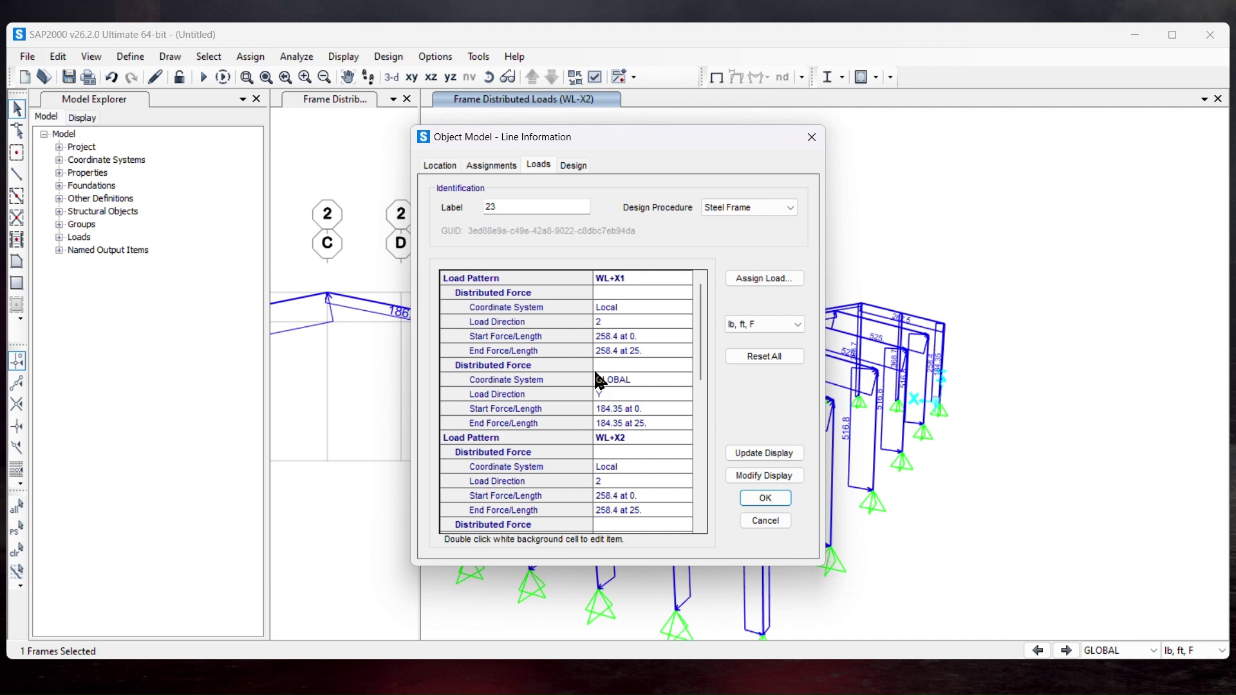
scroll(619, 376, down, 3)
scroll(625, 395, down, 3)
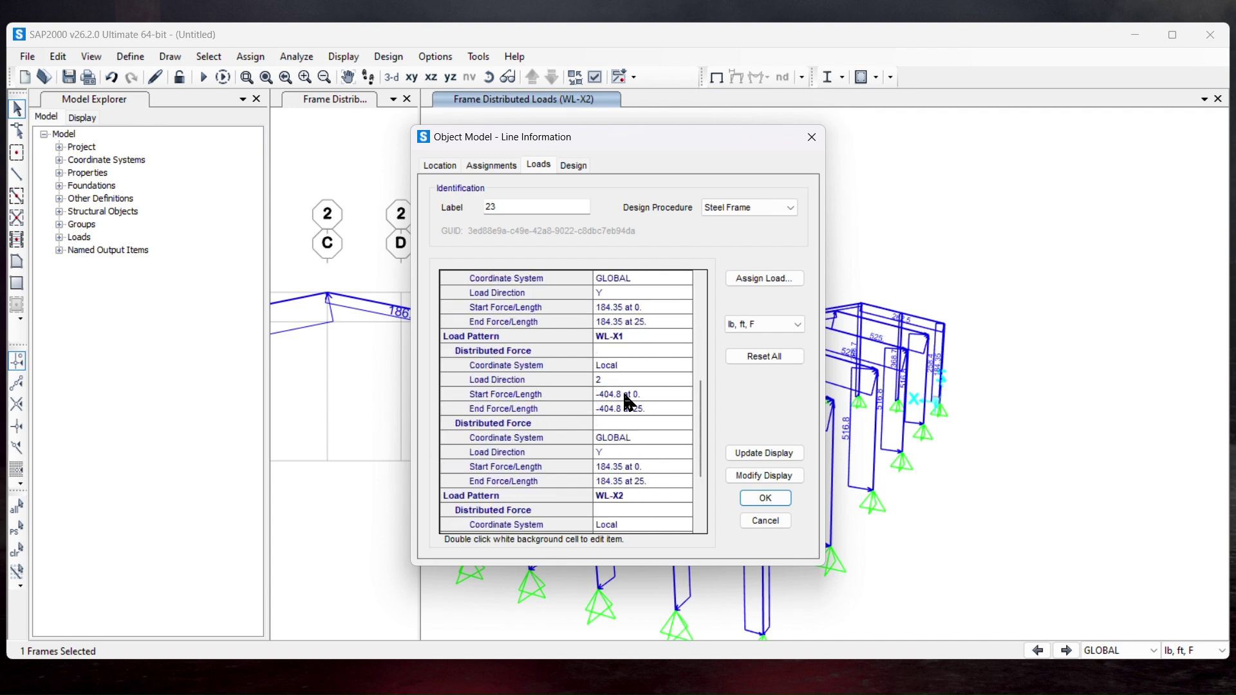
scroll(663, 439, down, 3)
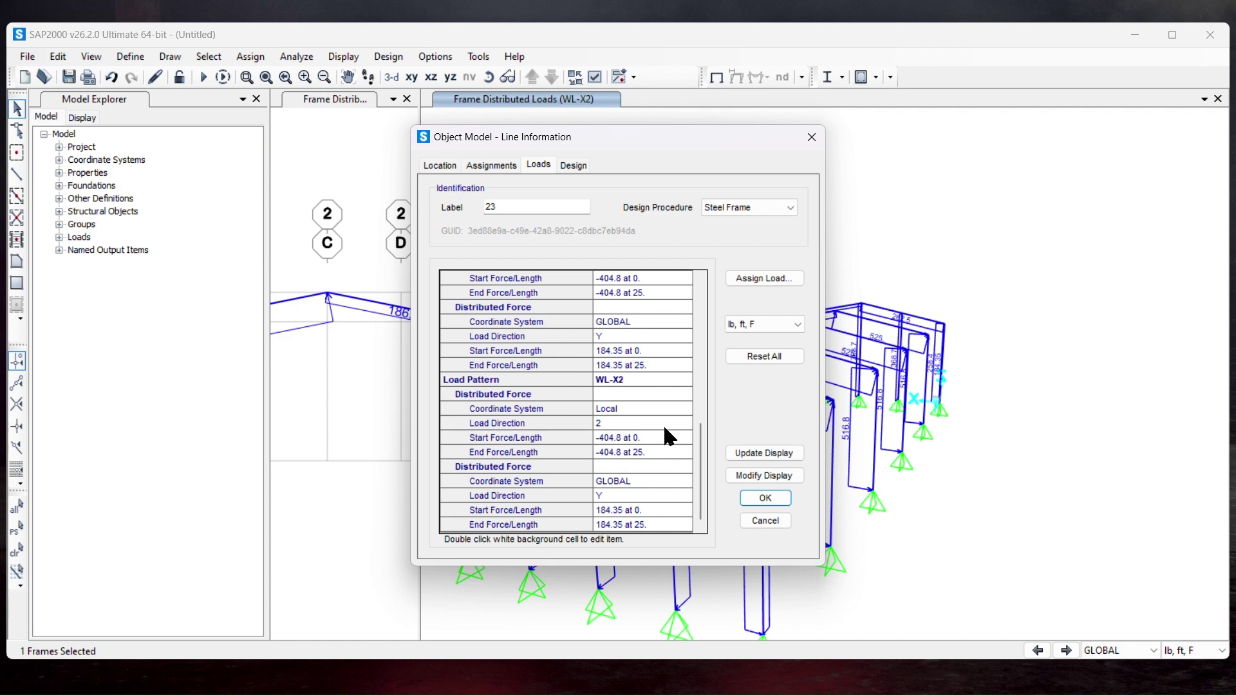
click(765, 497)
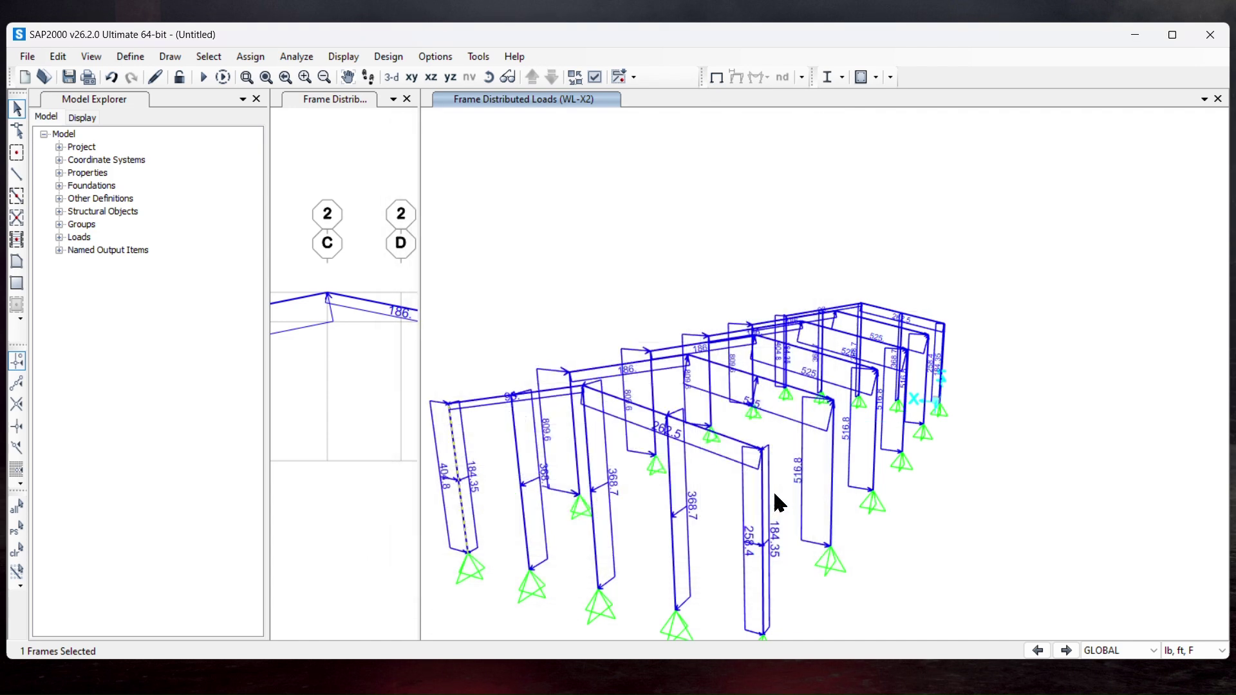